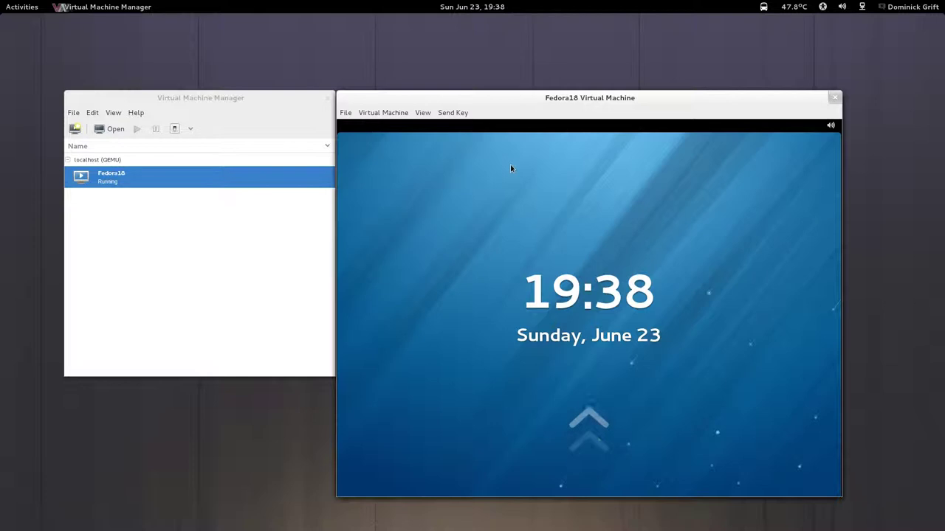
Step: Dismiss the Fedora18 guest's lock screen and choose myloginuser to sign in
{"action": "key", "text": "Escape"}
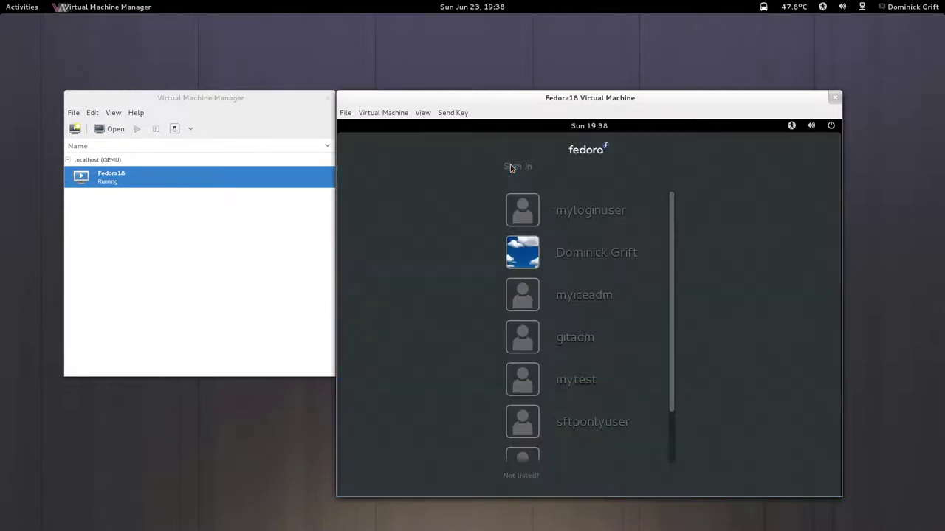
{"action": "left_click", "coordinate": [591, 214]}
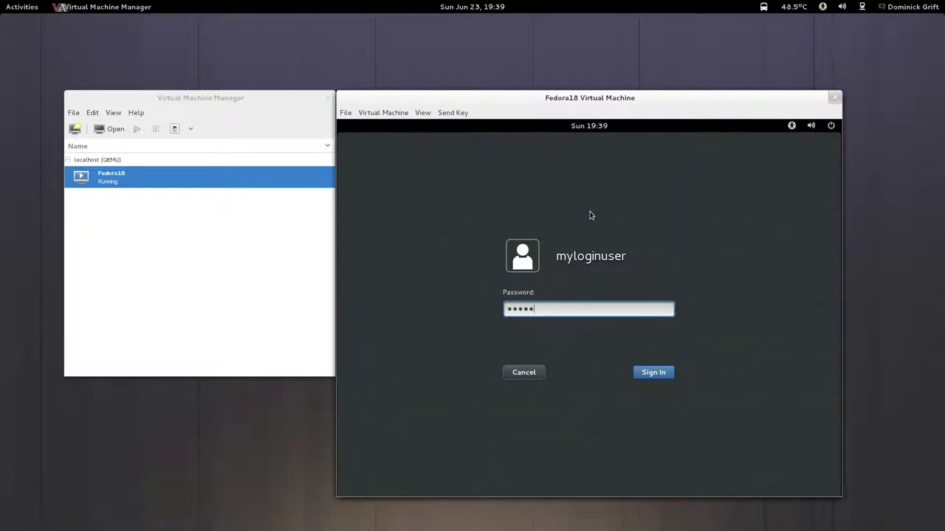
Step: Sign in as myloginuser and browse the guest's application grid down to Terminal
{"action": "type", "text": "••"}
{"action": "key", "text": "Return"}
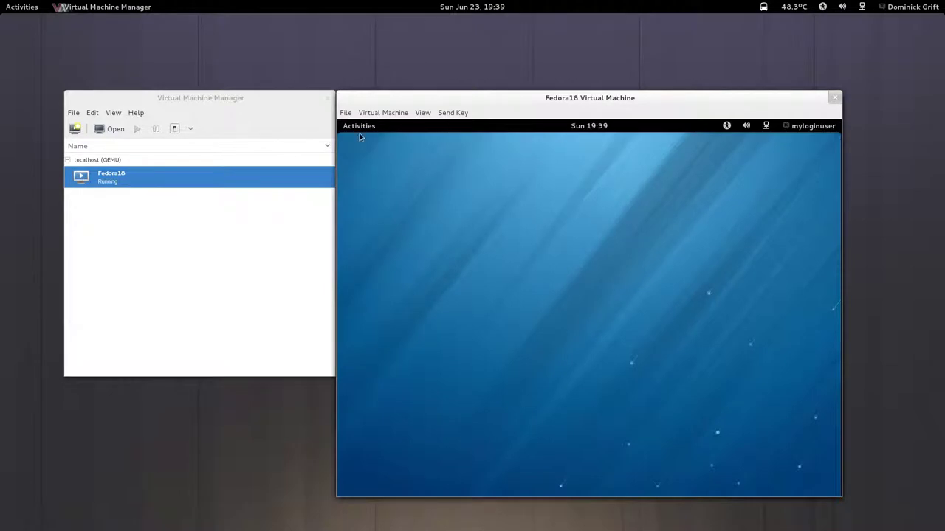
{"action": "left_click", "coordinate": [365, 133]}
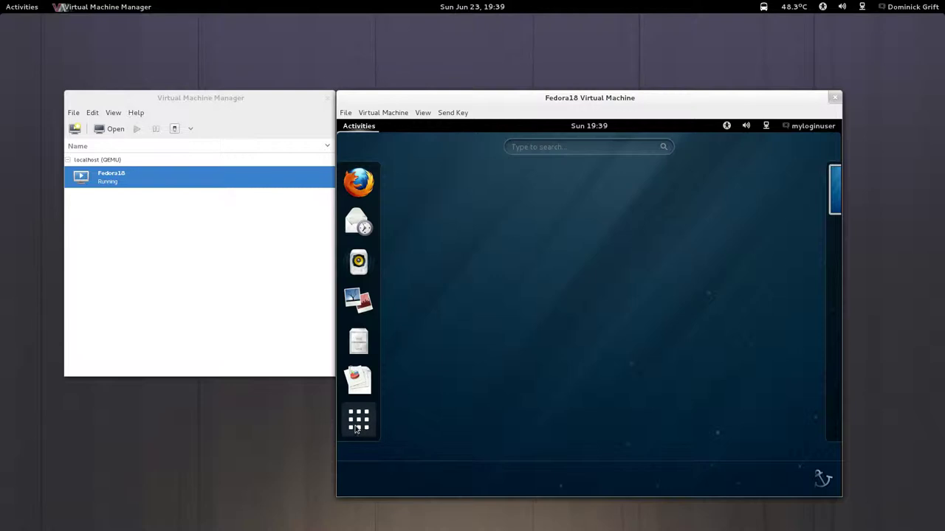
{"action": "left_click", "coordinate": [358, 420]}
{"action": "scroll", "coordinate": [456, 370], "scroll_direction": "down", "scroll_amount": 5}
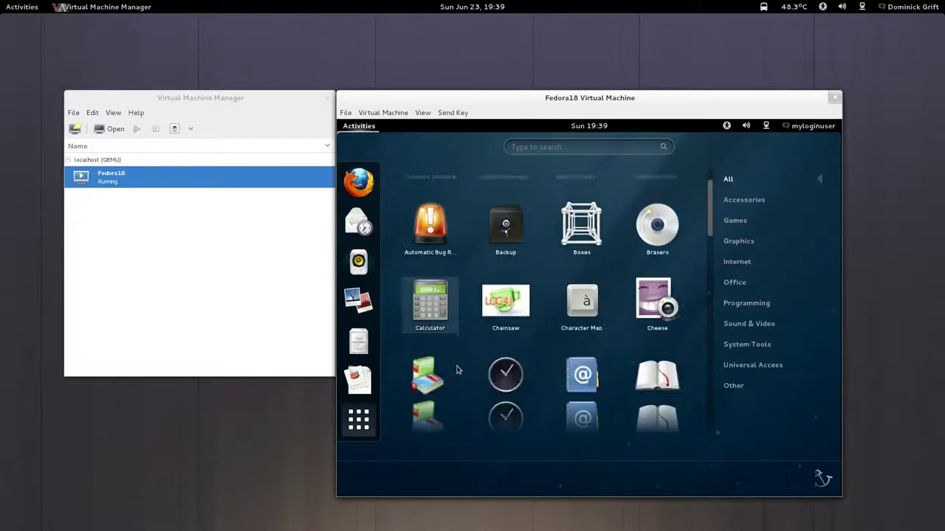
{"action": "scroll", "coordinate": [456, 371], "scroll_direction": "down", "scroll_amount": 6}
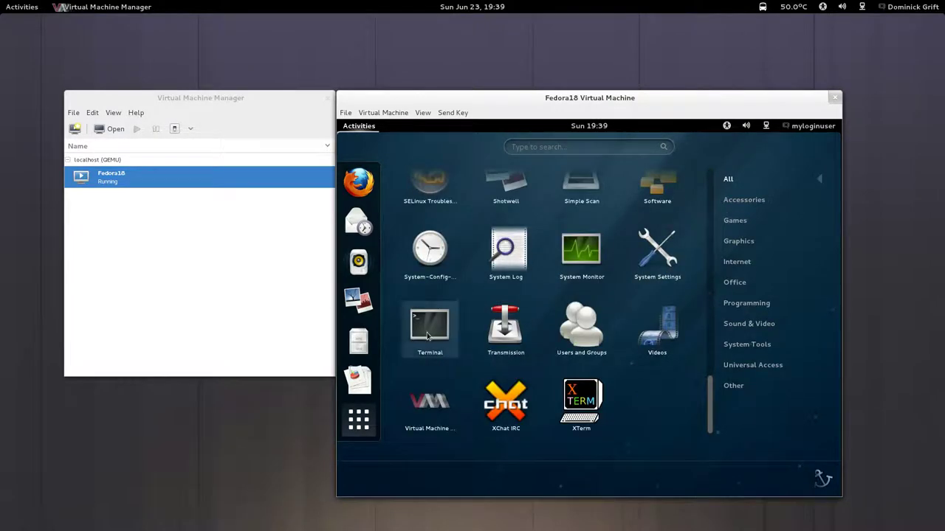
Step: Run getenforce in a guest Terminal to confirm Enforcing, then close the terminal
{"action": "left_click", "coordinate": [428, 329]}
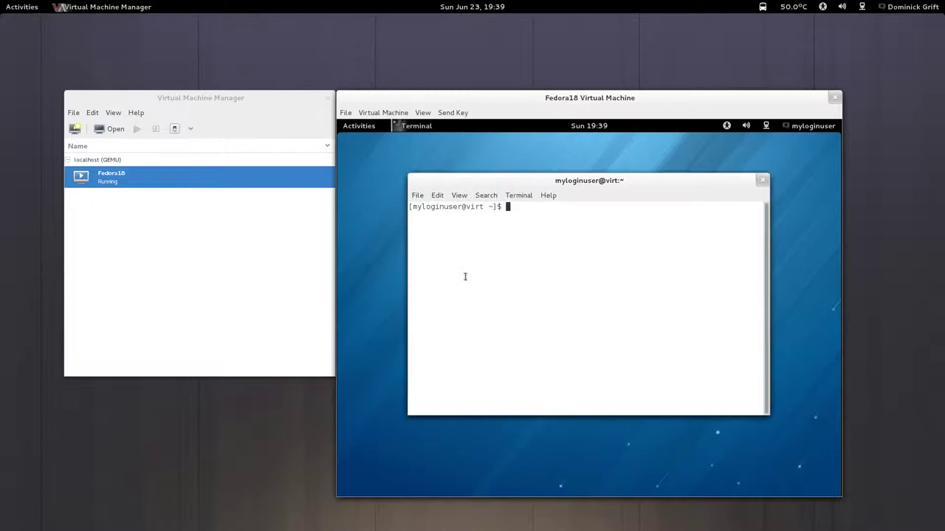
{"action": "type", "text": "getenforce"}
{"action": "key", "text": "Return"}
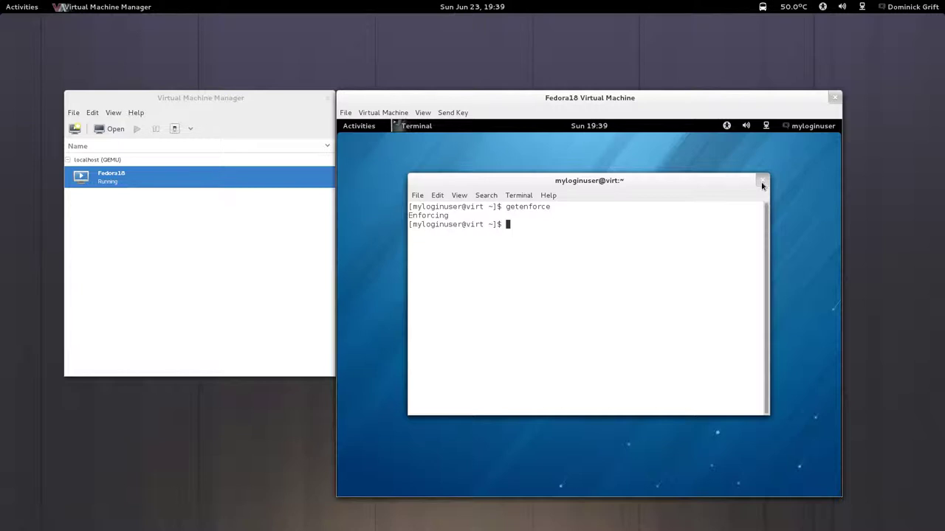
{"action": "left_click", "coordinate": [762, 186]}
{"action": "left_click", "coordinate": [344, 125]}
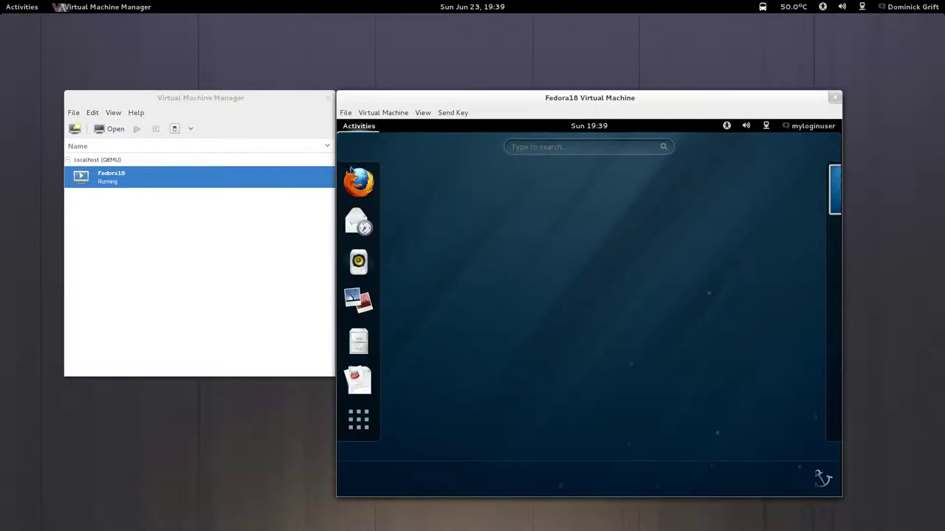
Step: Show all applications and scroll through the grid to the FreeCell, gedit and Help row
{"action": "left_click", "coordinate": [349, 419]}
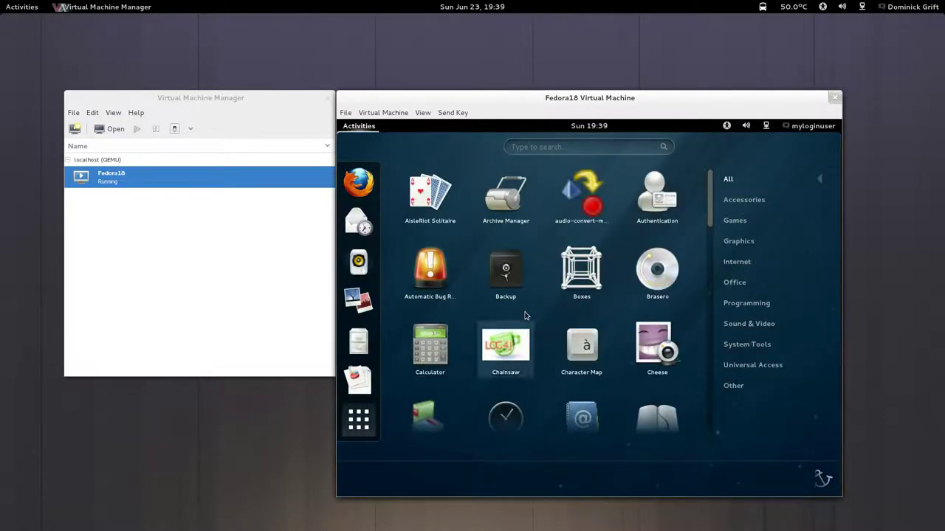
{"action": "scroll", "coordinate": [578, 394], "scroll_direction": "down", "scroll_amount": 2}
{"action": "scroll", "coordinate": [580, 375], "scroll_direction": "down", "scroll_amount": 2}
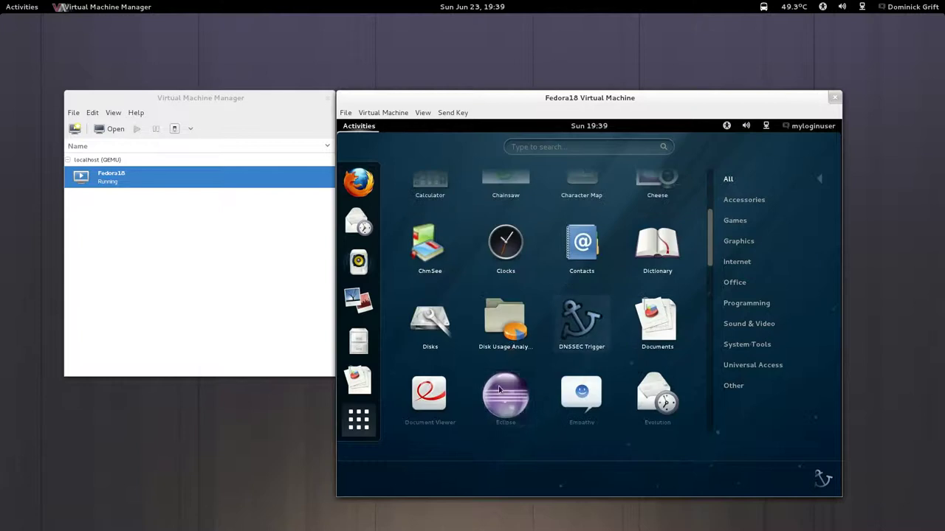
{"action": "scroll", "coordinate": [505, 387], "scroll_direction": "down", "scroll_amount": 4}
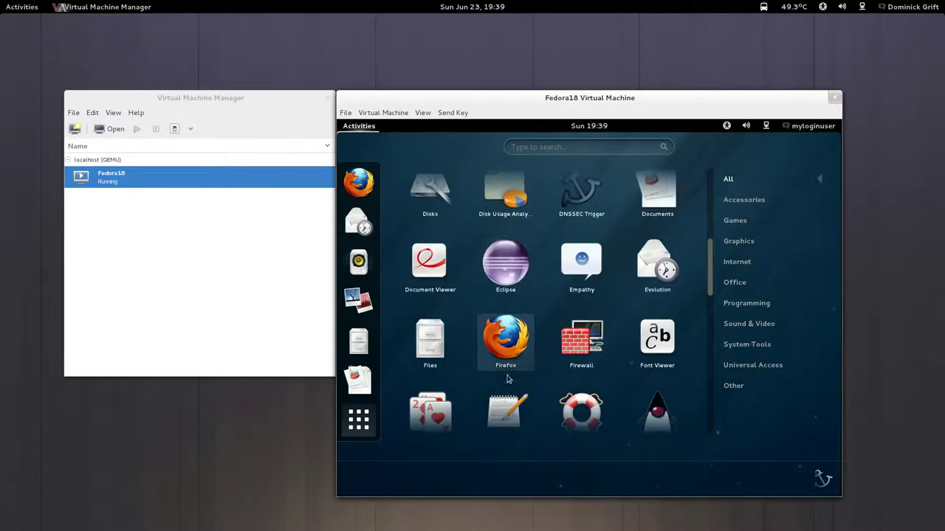
{"action": "scroll", "coordinate": [503, 394], "scroll_direction": "down", "scroll_amount": 4}
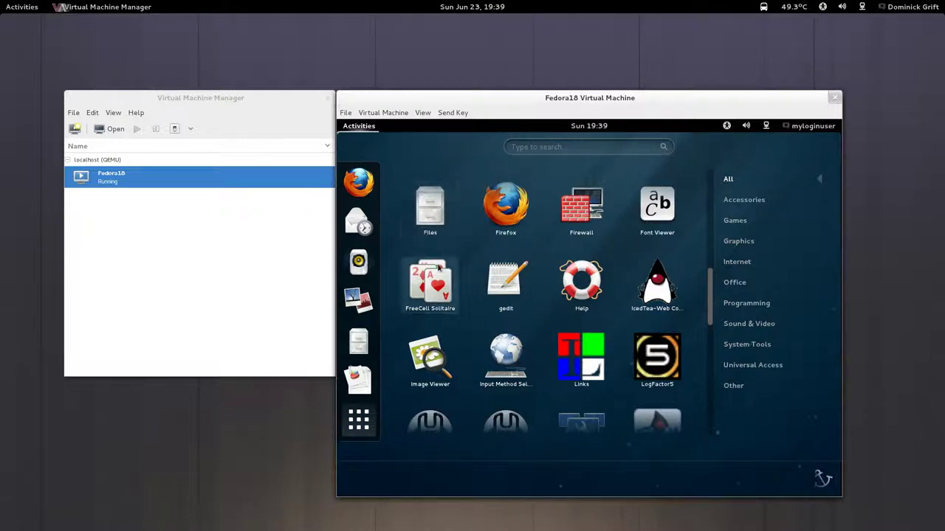
{"action": "scroll", "coordinate": [439, 247], "scroll_direction": "down", "scroll_amount": 2}
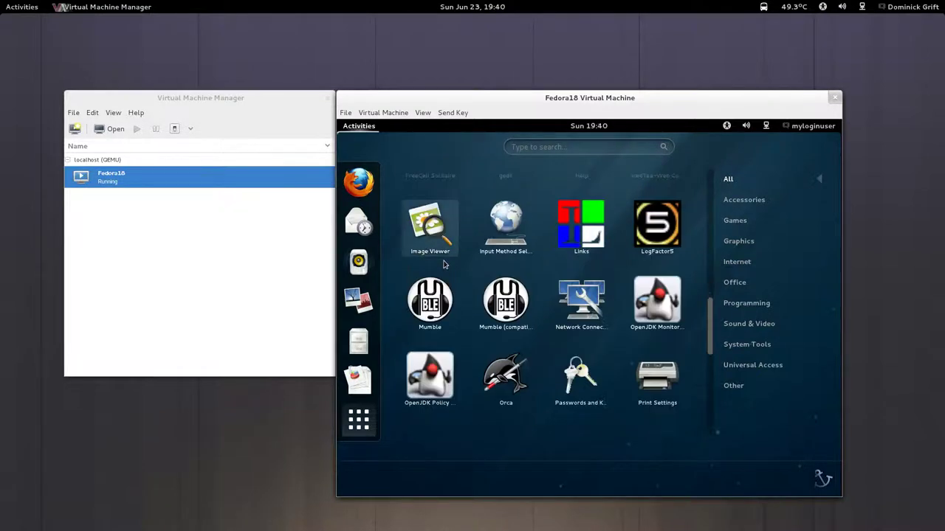
{"action": "scroll", "coordinate": [575, 362], "scroll_direction": "down", "scroll_amount": 4}
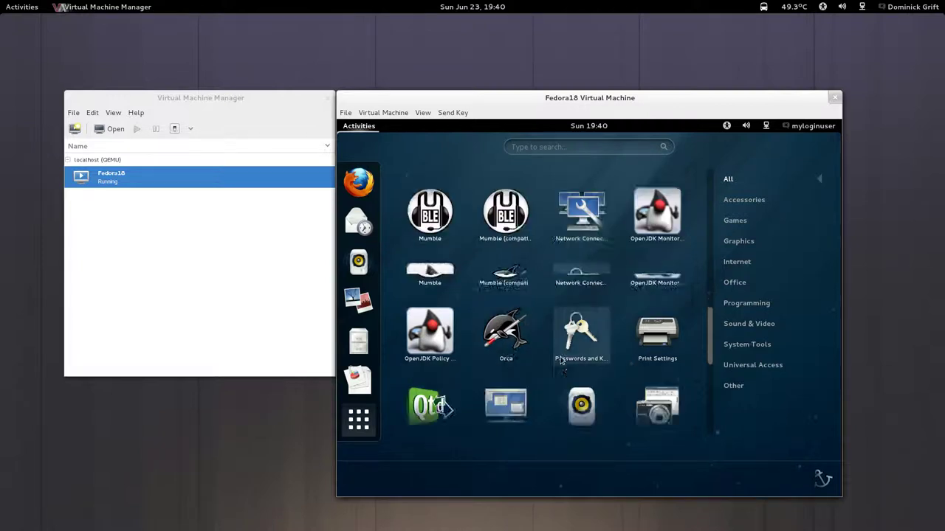
{"action": "scroll", "coordinate": [448, 357], "scroll_direction": "down", "scroll_amount": 5}
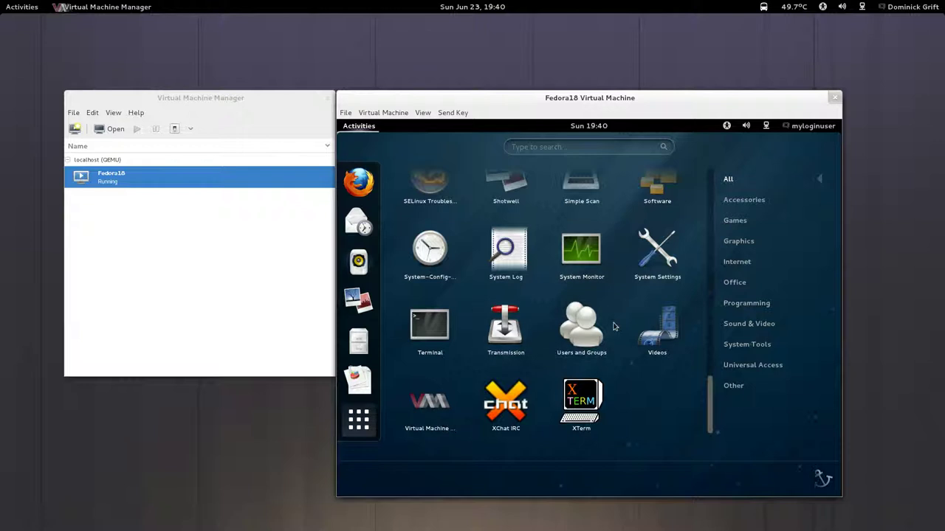
{"action": "scroll", "coordinate": [612, 326], "scroll_direction": "up", "scroll_amount": 6}
{"action": "scroll", "coordinate": [612, 326], "scroll_direction": "up", "scroll_amount": 2}
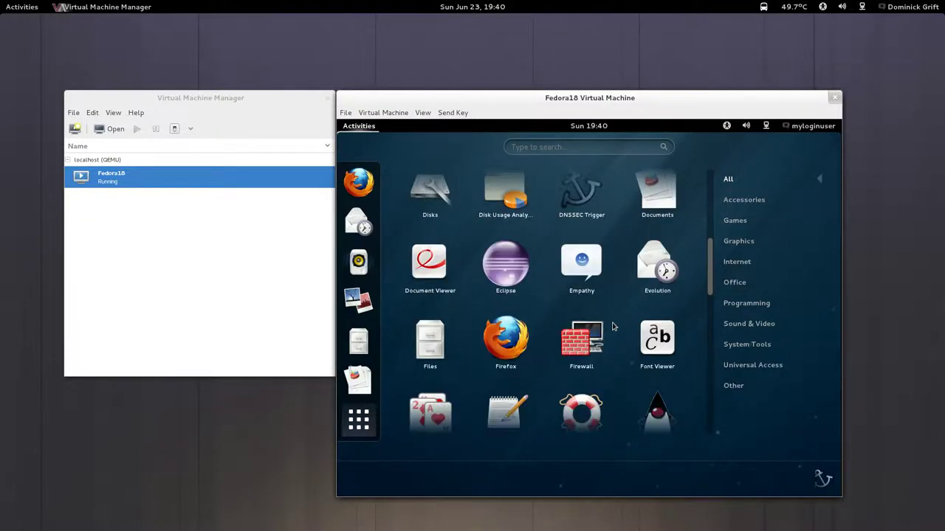
{"action": "scroll", "coordinate": [612, 326], "scroll_direction": "down", "scroll_amount": 2}
{"action": "scroll", "coordinate": [612, 326], "scroll_direction": "up", "scroll_amount": 2}
{"action": "scroll", "coordinate": [611, 326], "scroll_direction": "up", "scroll_amount": 3}
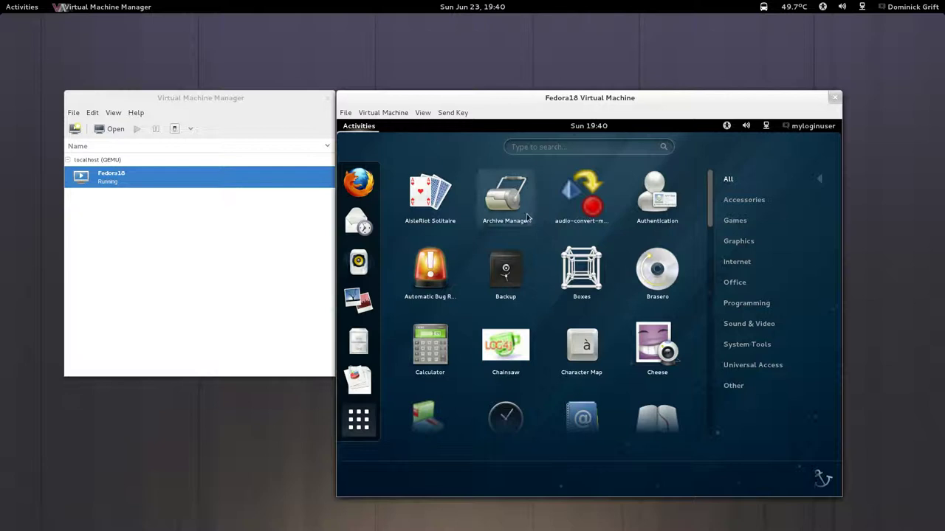
{"action": "scroll", "coordinate": [445, 358], "scroll_direction": "down", "scroll_amount": 2}
{"action": "scroll", "coordinate": [439, 373], "scroll_direction": "down", "scroll_amount": 1}
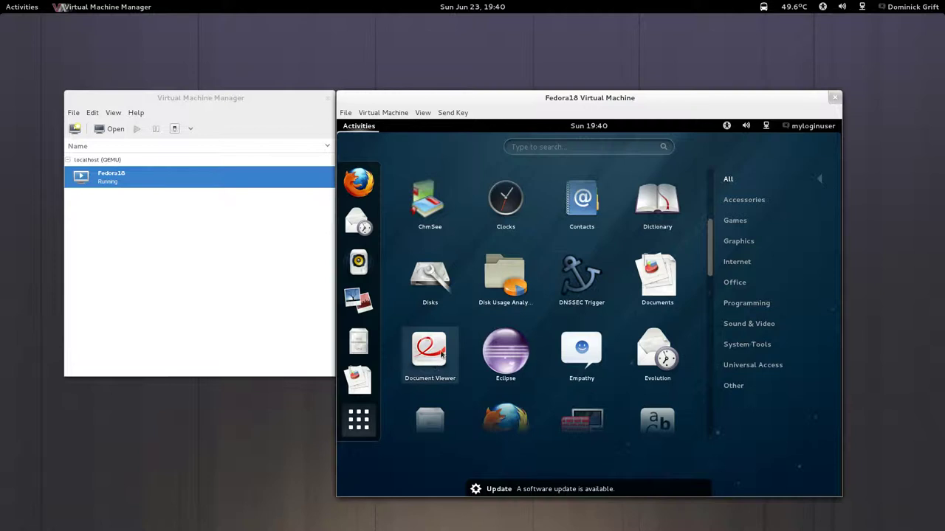
{"action": "scroll", "coordinate": [560, 340], "scroll_direction": "up", "scroll_amount": 1}
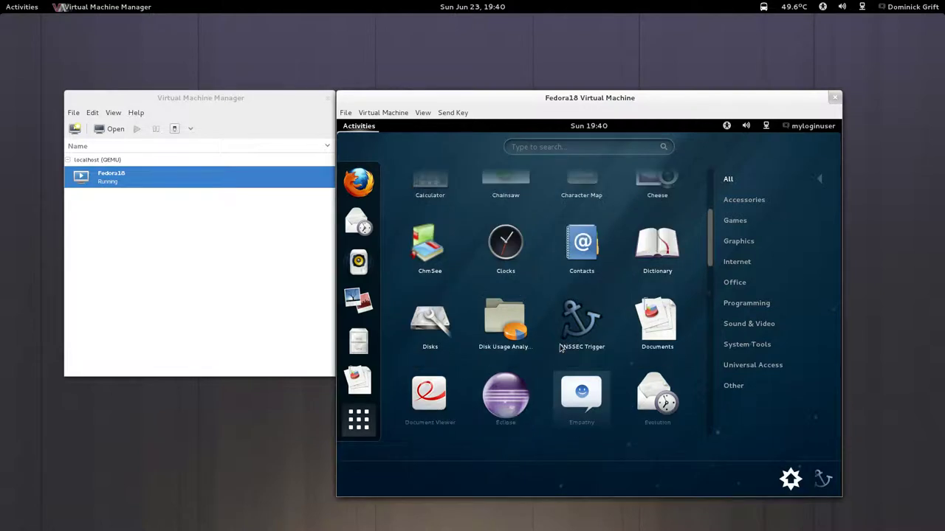
{"action": "scroll", "coordinate": [560, 348], "scroll_direction": "up", "scroll_amount": 2}
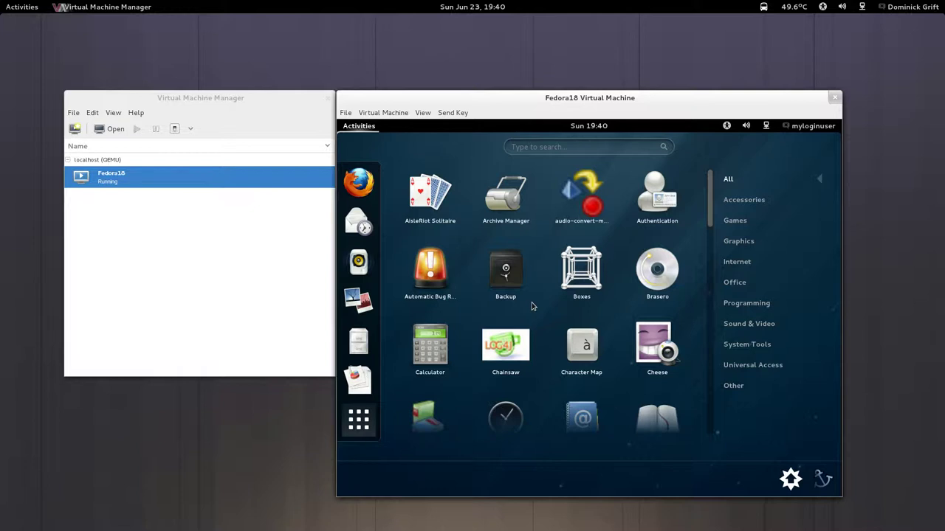
{"action": "scroll", "coordinate": [531, 306], "scroll_direction": "down", "scroll_amount": 4}
{"action": "scroll", "coordinate": [535, 313], "scroll_direction": "down", "scroll_amount": 3}
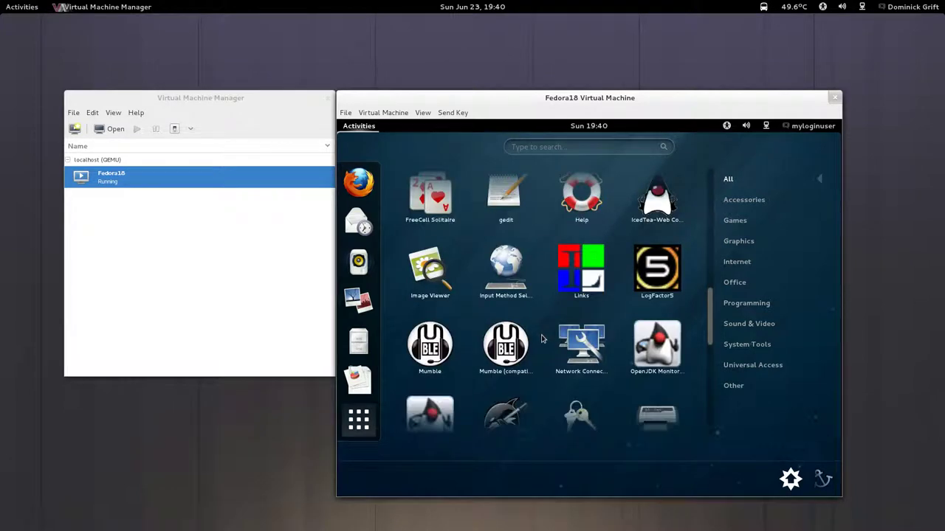
{"action": "scroll", "coordinate": [539, 350], "scroll_direction": "down", "scroll_amount": 1}
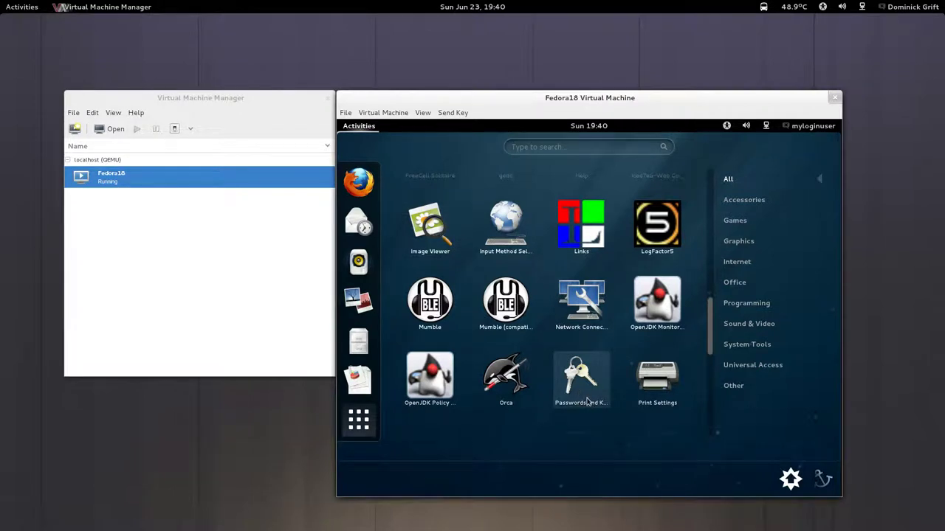
{"action": "scroll", "coordinate": [588, 401], "scroll_direction": "up", "scroll_amount": 3}
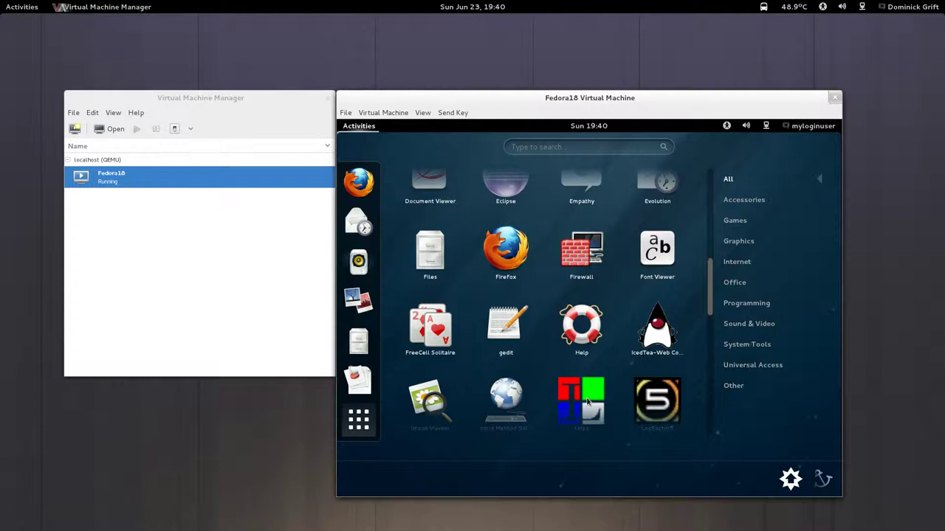
{"action": "scroll", "coordinate": [587, 401], "scroll_direction": "down", "scroll_amount": 1}
{"action": "scroll", "coordinate": [587, 401], "scroll_direction": "up", "scroll_amount": 5}
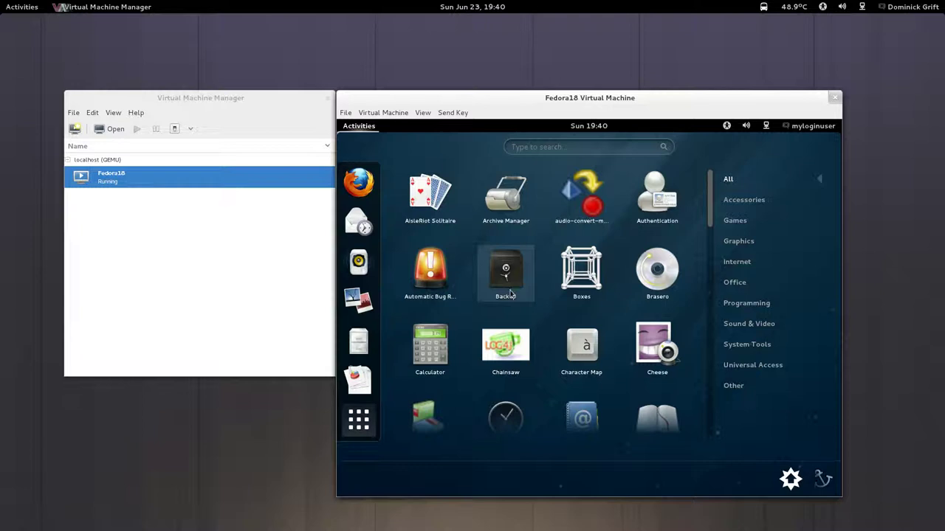
{"action": "scroll", "coordinate": [510, 284], "scroll_direction": "down", "scroll_amount": 5}
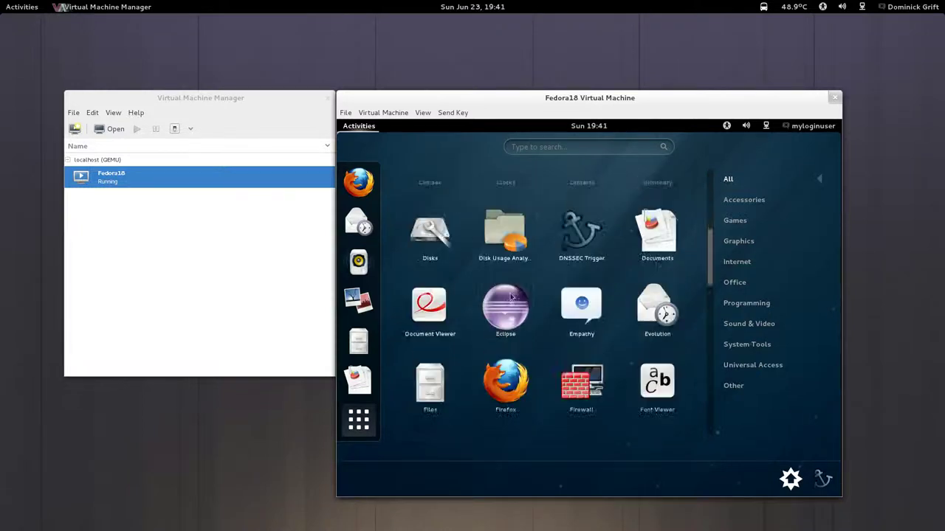
{"action": "scroll", "coordinate": [510, 295], "scroll_direction": "down", "scroll_amount": 2}
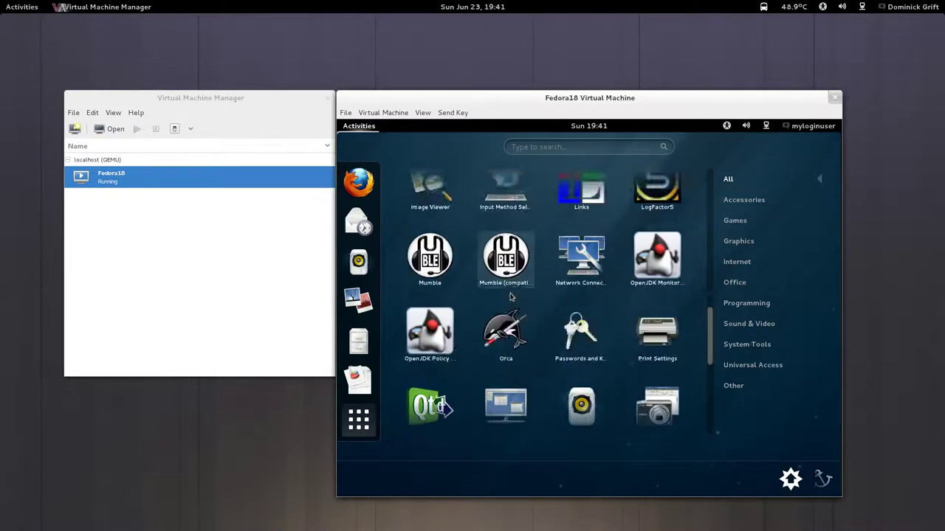
{"action": "scroll", "coordinate": [510, 295], "scroll_direction": "down", "scroll_amount": 2}
{"action": "scroll", "coordinate": [510, 295], "scroll_direction": "down", "scroll_amount": 2}
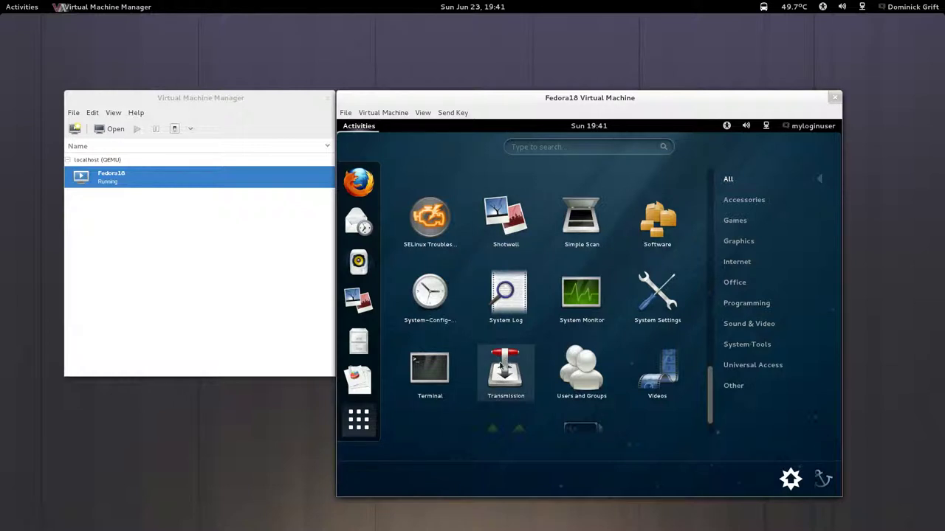
{"action": "scroll", "coordinate": [507, 364], "scroll_direction": "down", "scroll_amount": 1}
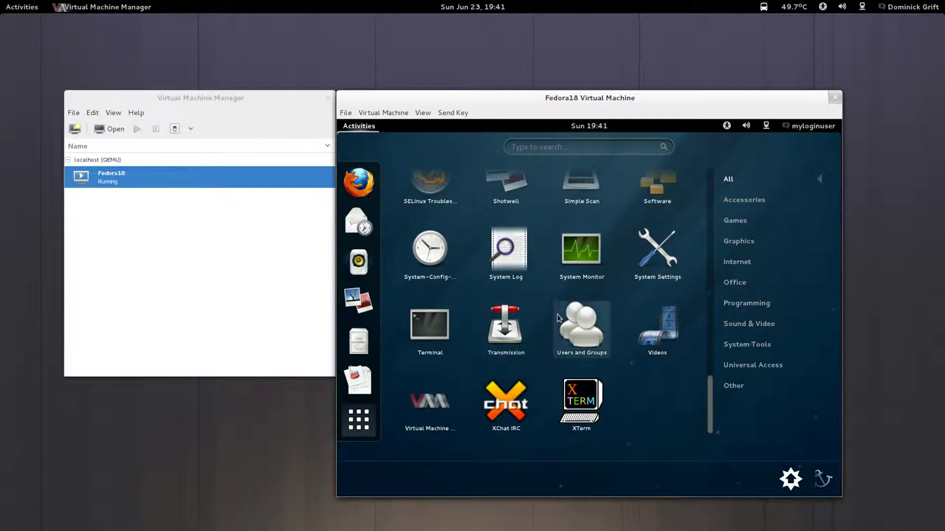
{"action": "scroll", "coordinate": [623, 289], "scroll_direction": "up", "scroll_amount": 2}
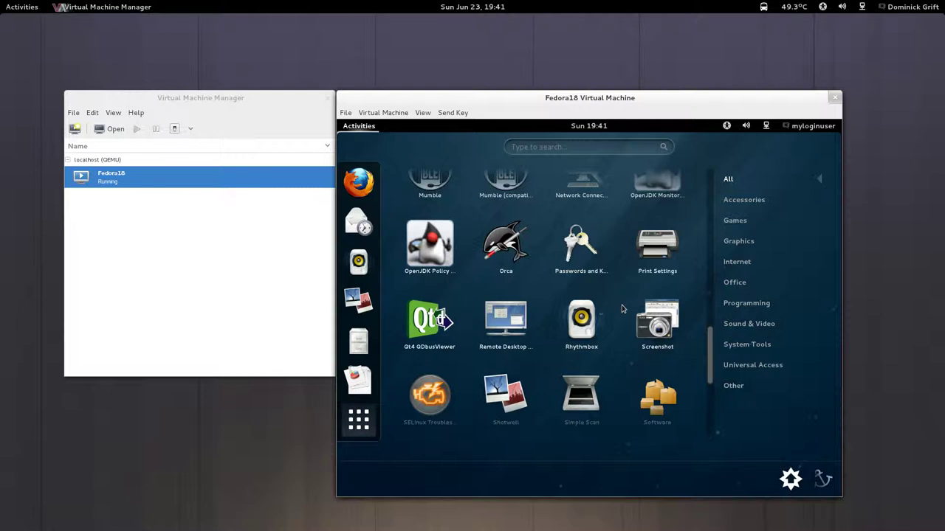
{"action": "scroll", "coordinate": [624, 295], "scroll_direction": "up", "scroll_amount": 2}
{"action": "scroll", "coordinate": [624, 308], "scroll_direction": "up", "scroll_amount": 2}
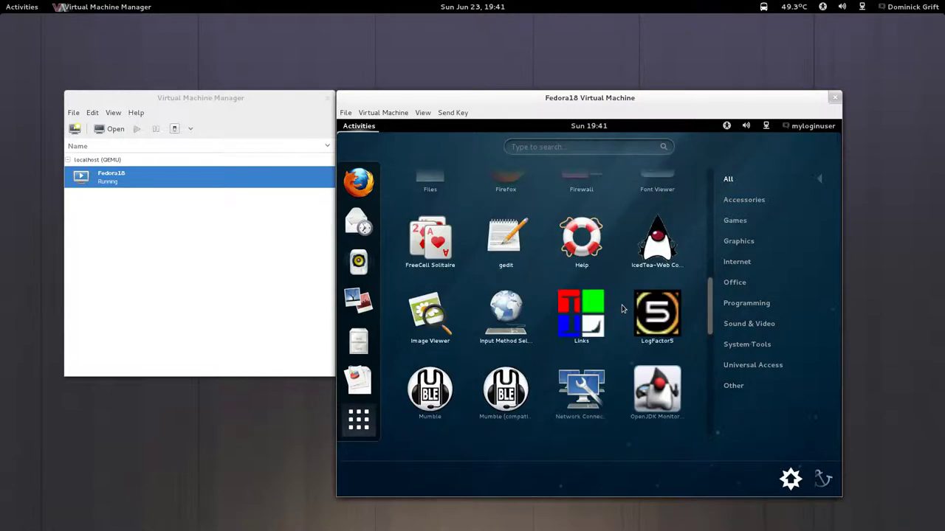
{"action": "scroll", "coordinate": [531, 264], "scroll_direction": "up", "scroll_amount": 1}
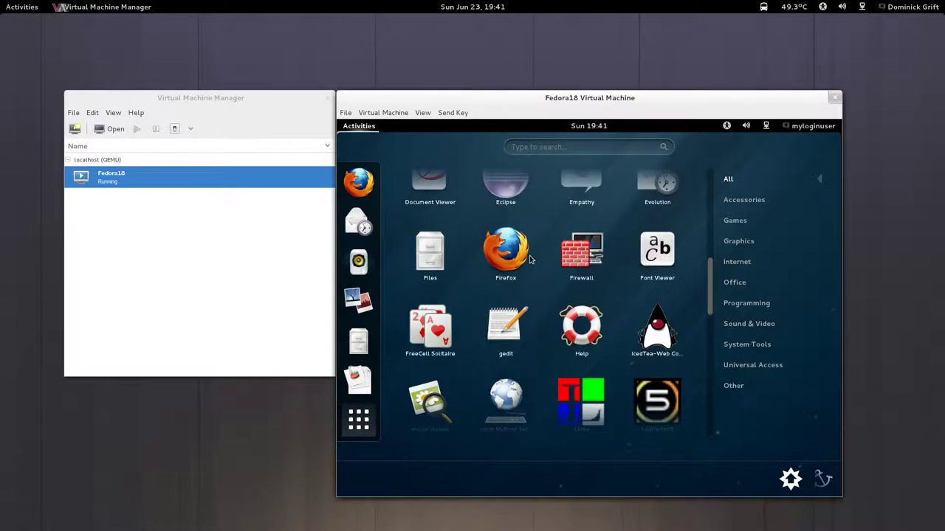
{"action": "scroll", "coordinate": [536, 268], "scroll_direction": "up", "scroll_amount": 2}
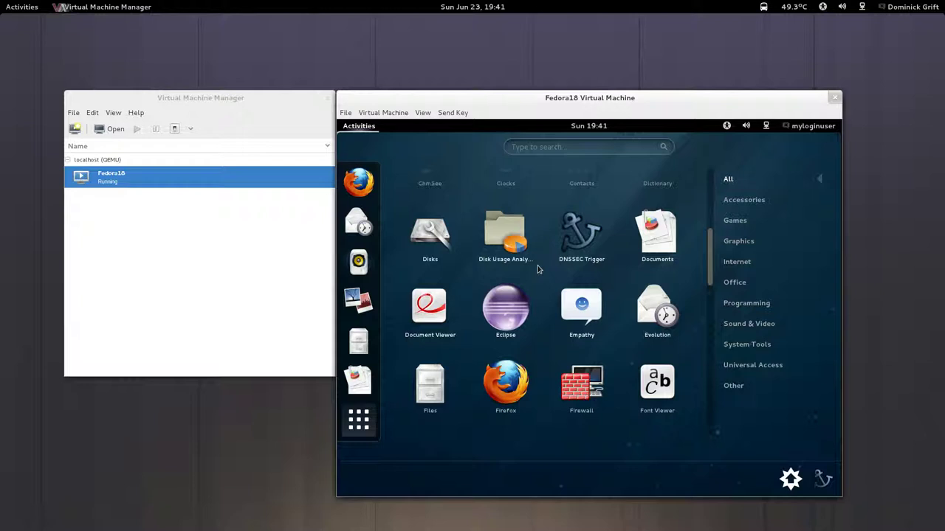
{"action": "scroll", "coordinate": [547, 241], "scroll_direction": "up", "scroll_amount": 2}
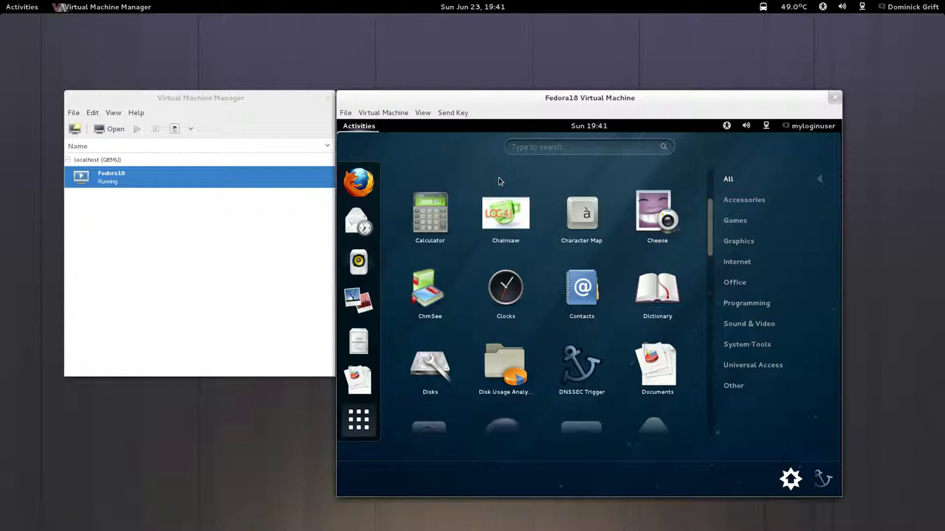
Step: Open Files on the Home folder and check the Pictures folder's context menu
{"action": "left_click", "coordinate": [358, 342]}
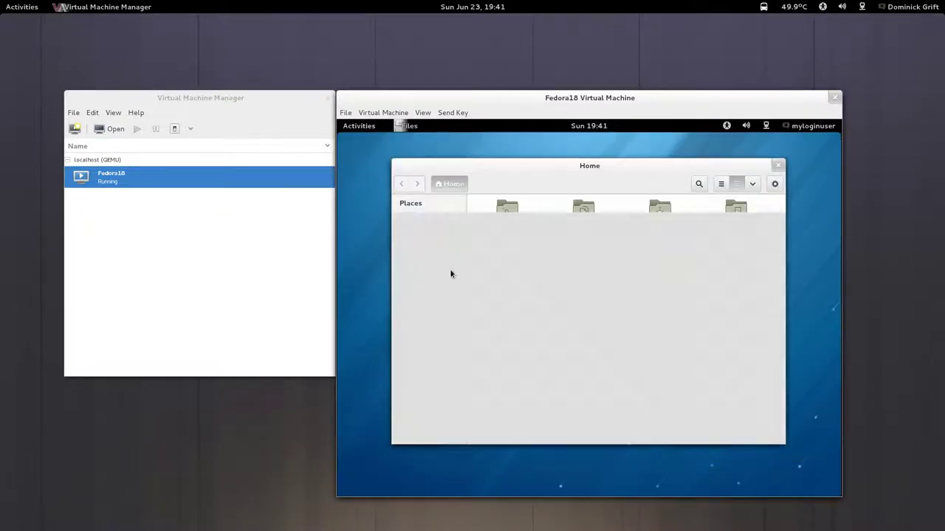
{"action": "left_click", "coordinate": [510, 258]}
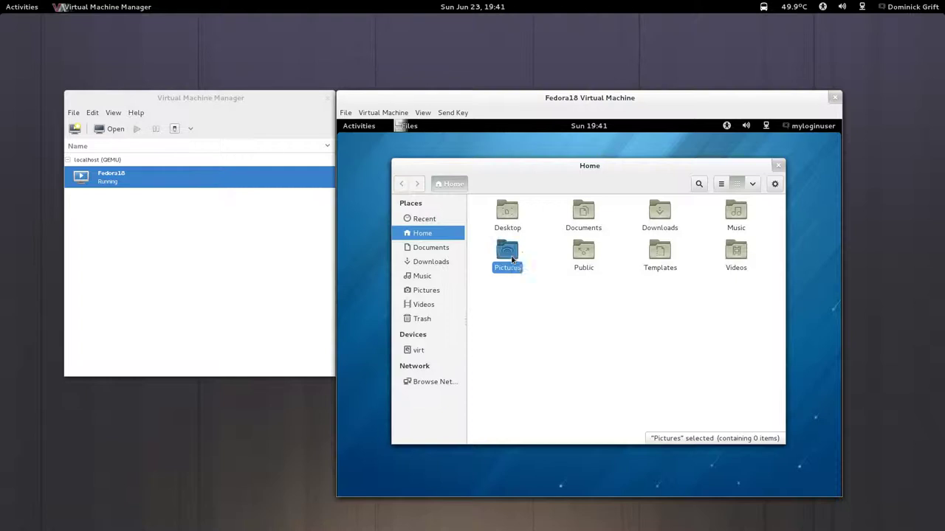
{"action": "right_click", "coordinate": [511, 259]}
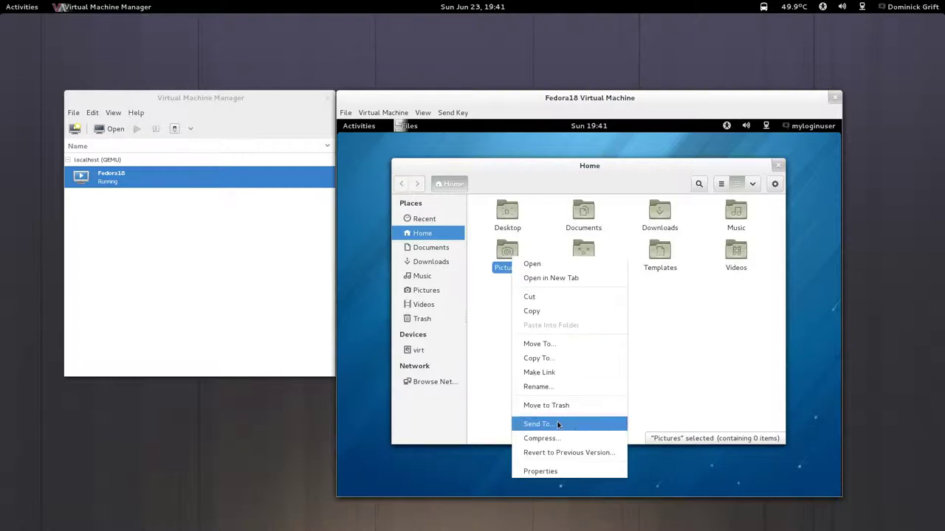
{"action": "key", "text": "Escape"}
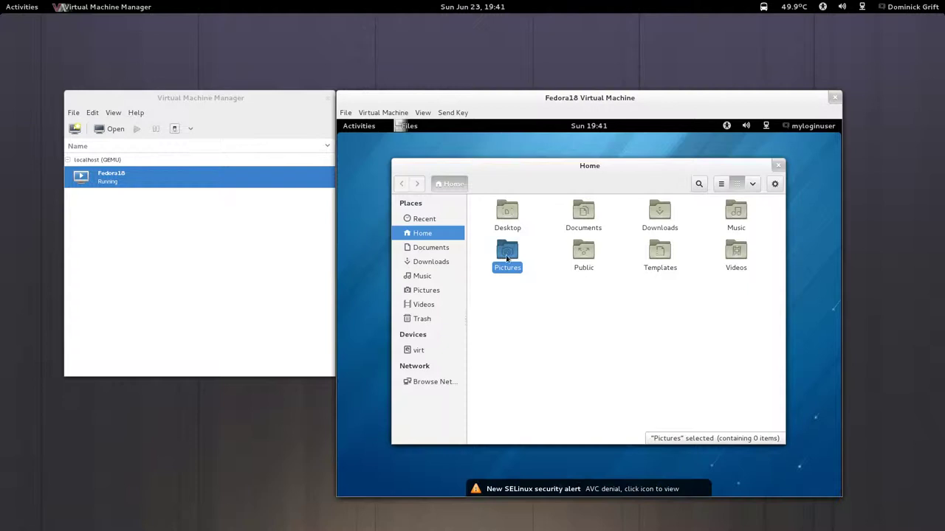
Step: Dismiss the SELinux alert, deselect Pictures, and bring up the Files application menu
{"action": "left_click", "coordinate": [594, 484]}
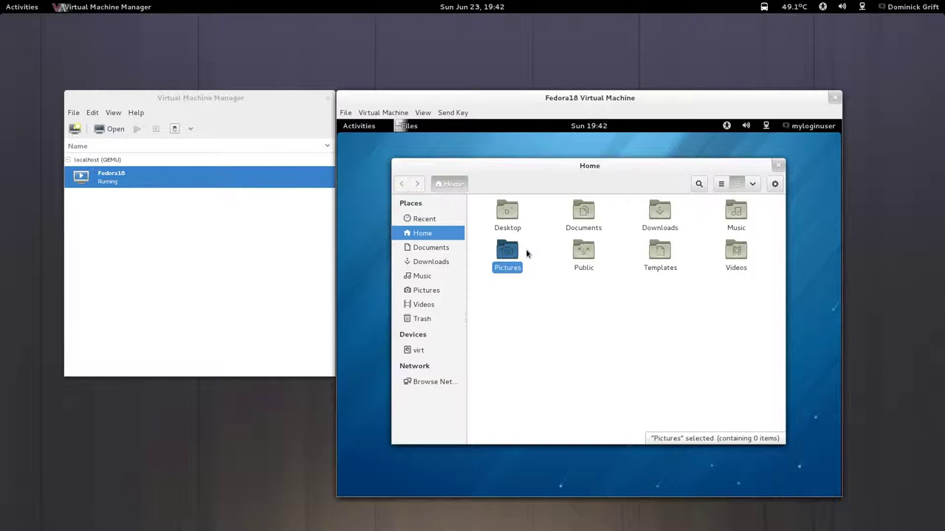
{"action": "left_click", "coordinate": [518, 309]}
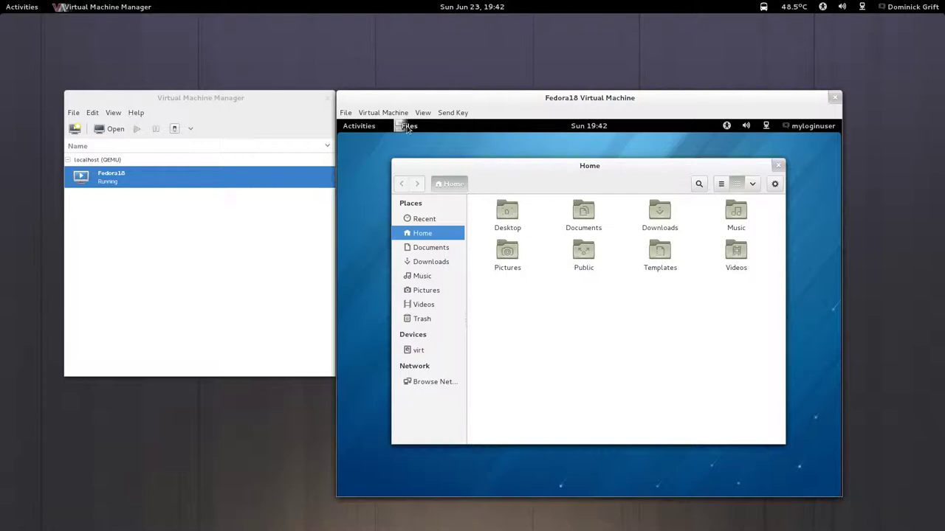
{"action": "left_click", "coordinate": [407, 127]}
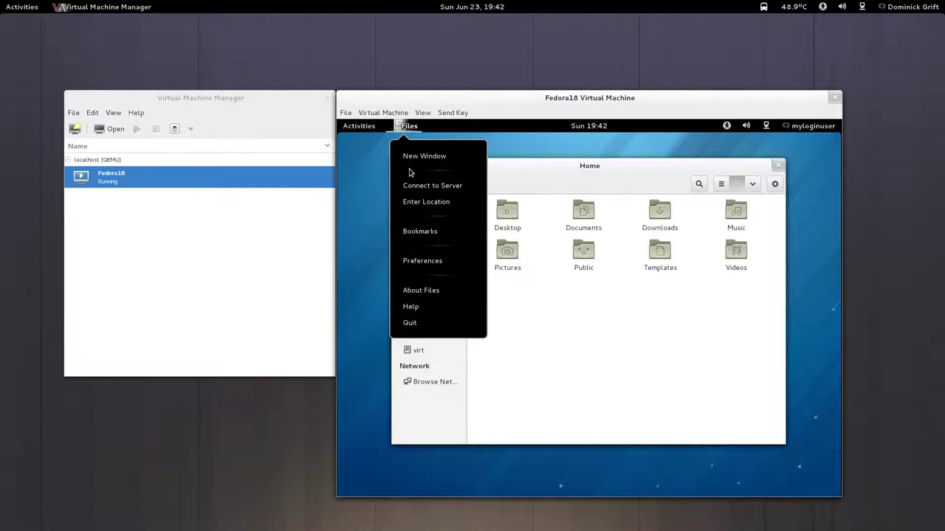
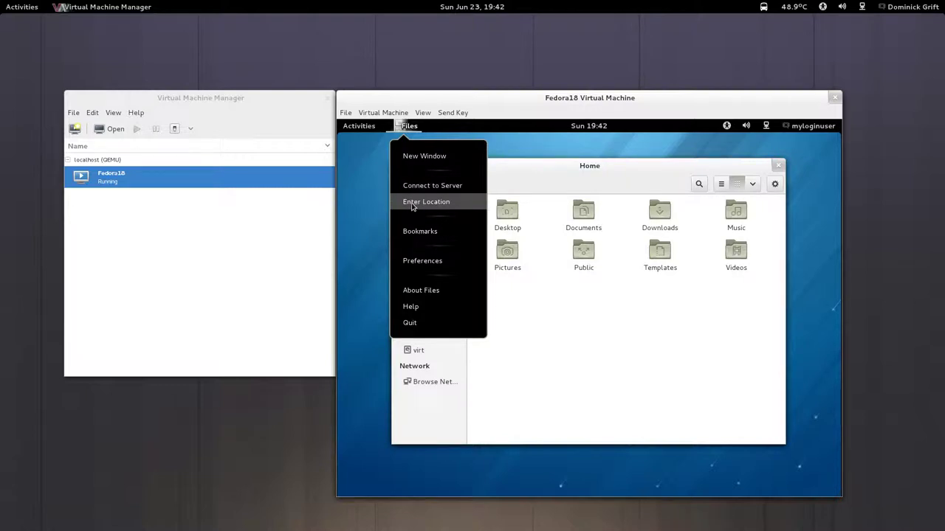
Step: Print the Files, folders & search help page to output.pdf using Print to File, then close Help
{"action": "left_click", "coordinate": [410, 307]}
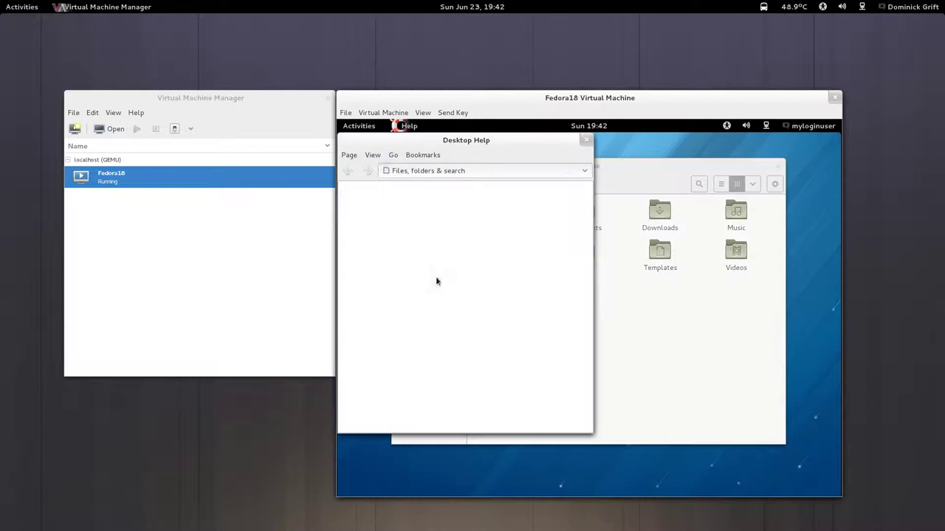
{"action": "left_click", "coordinate": [349, 155]}
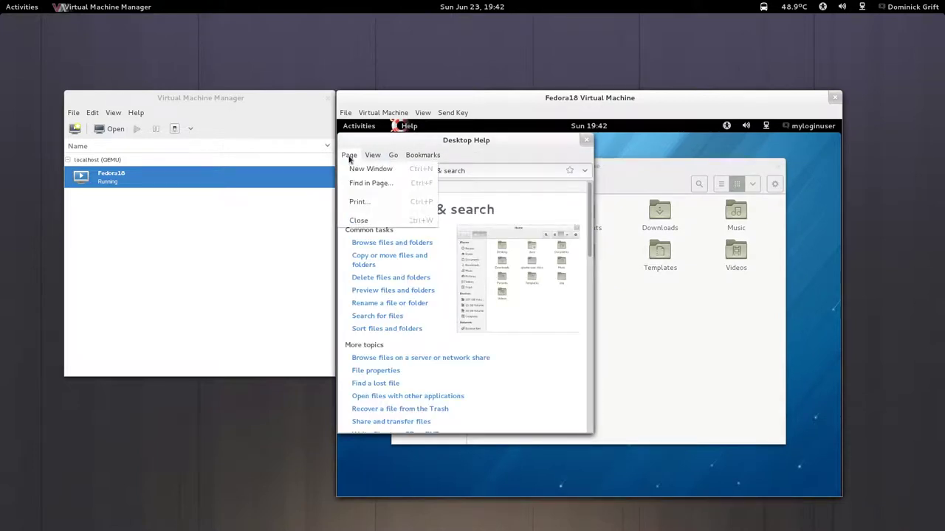
{"action": "left_click", "coordinate": [359, 203]}
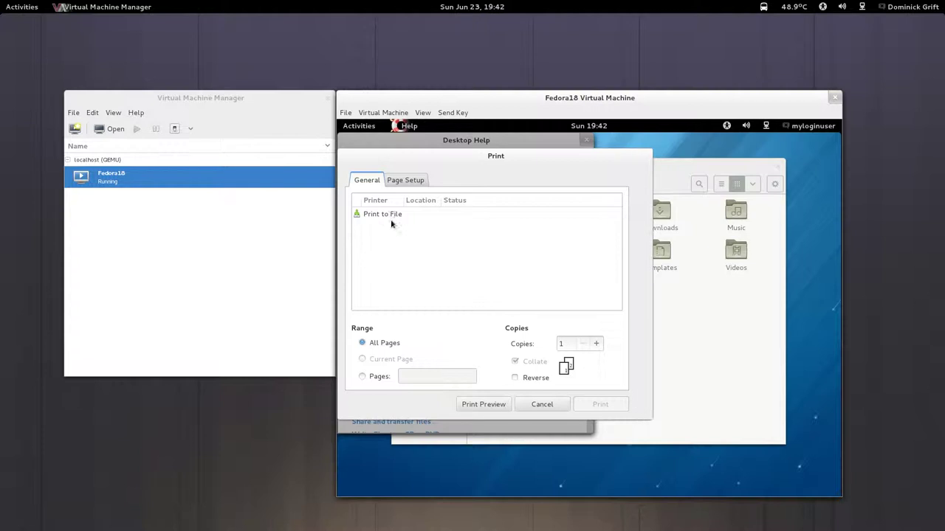
{"action": "left_click", "coordinate": [392, 215]}
{"action": "left_click", "coordinate": [617, 405]}
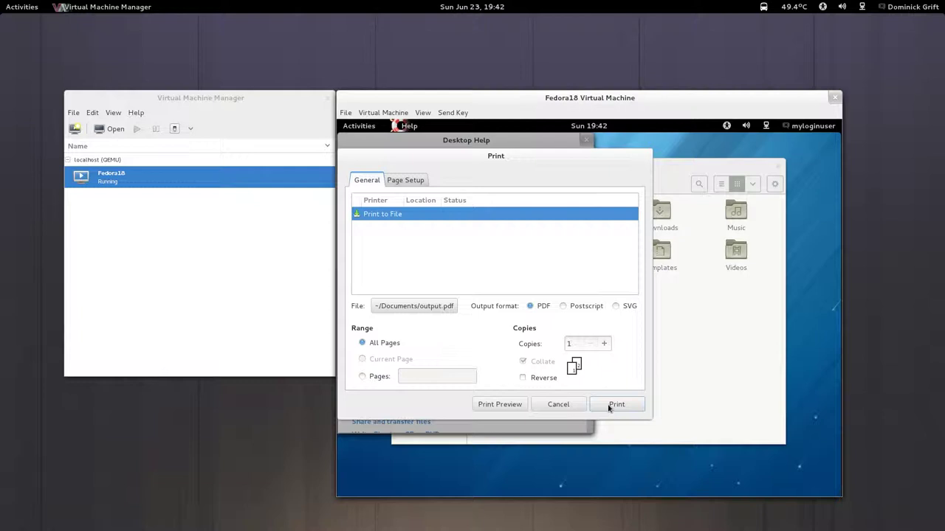
{"action": "left_click", "coordinate": [617, 404]}
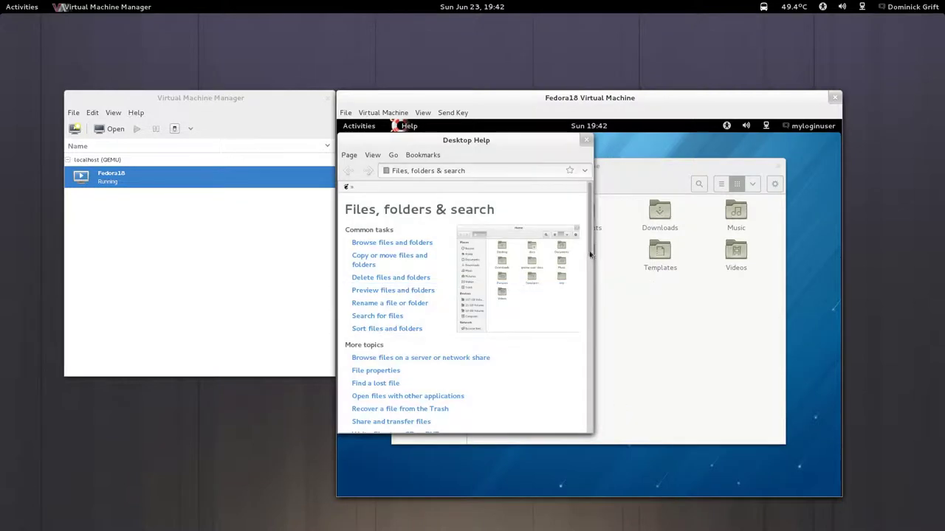
{"action": "left_click", "coordinate": [581, 139]}
Step: Open Documents and view the two-page output.pdf in Document Viewer, then close the viewer
{"action": "double_click", "coordinate": [583, 212]}
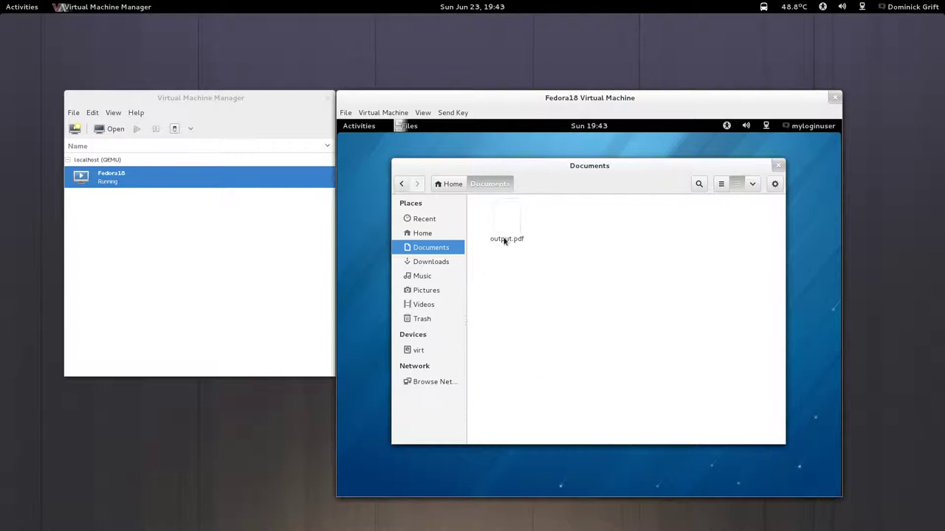
{"action": "double_click", "coordinate": [506, 235]}
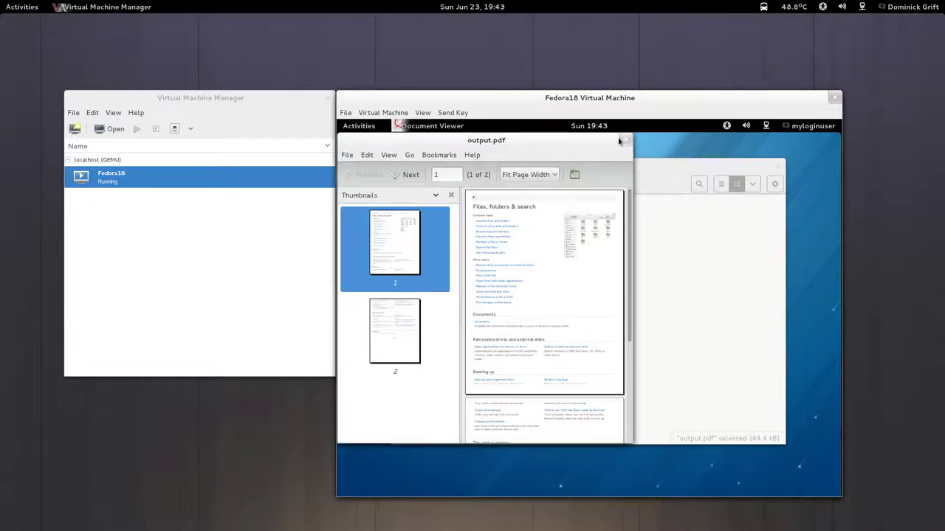
{"action": "left_click", "coordinate": [623, 139]}
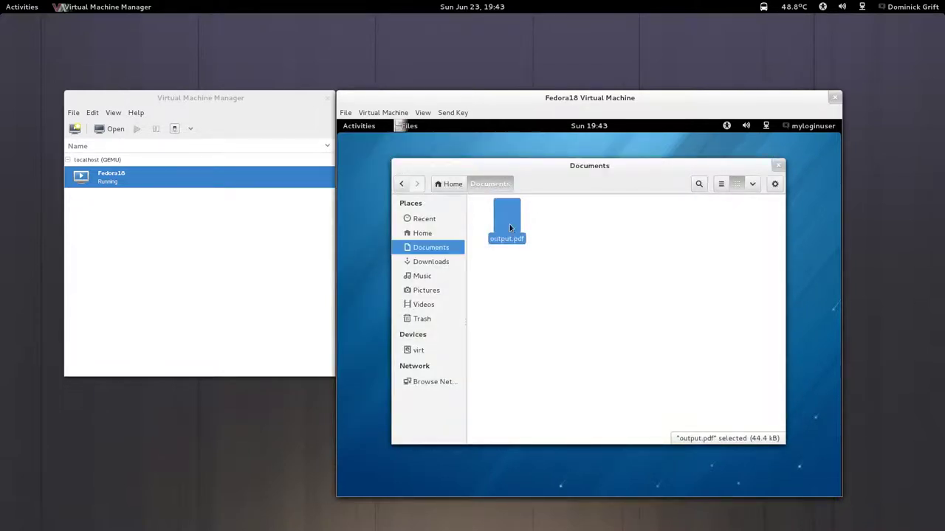
Step: Compress output.pdf into an output.pdf.tar.gz archive in Documents
{"action": "right_click", "coordinate": [509, 228]}
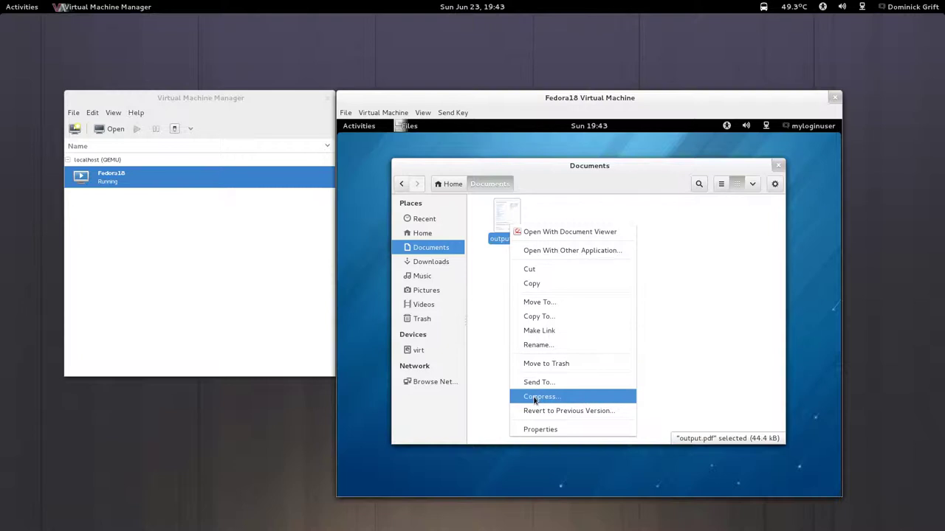
{"action": "left_click", "coordinate": [535, 398]}
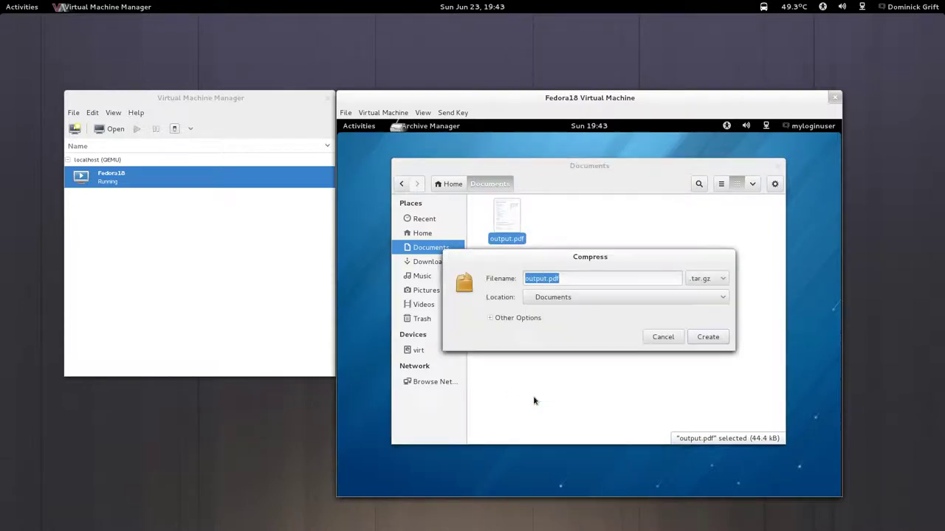
{"action": "left_click", "coordinate": [708, 337]}
{"action": "left_click", "coordinate": [654, 322]}
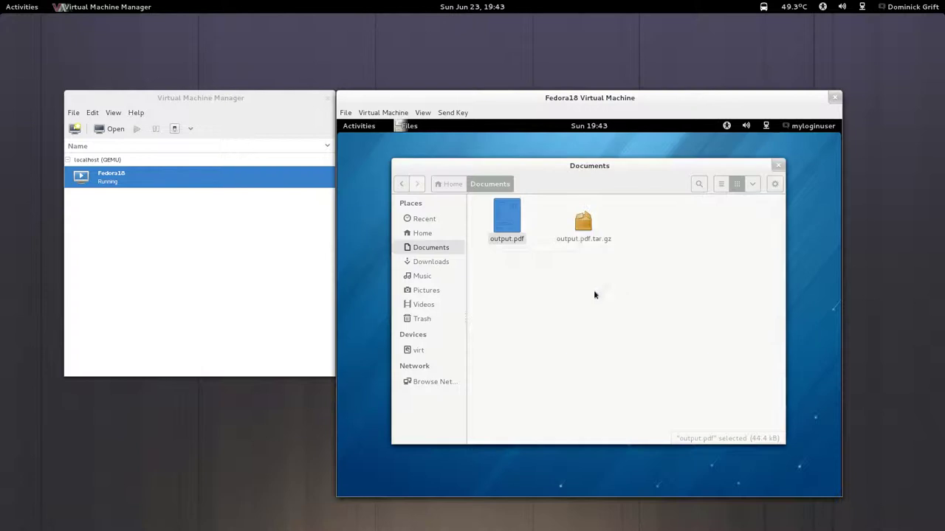
Step: Extract output.pdf.tar.gz back into Documents with Extract Here
{"action": "left_click", "coordinate": [579, 236]}
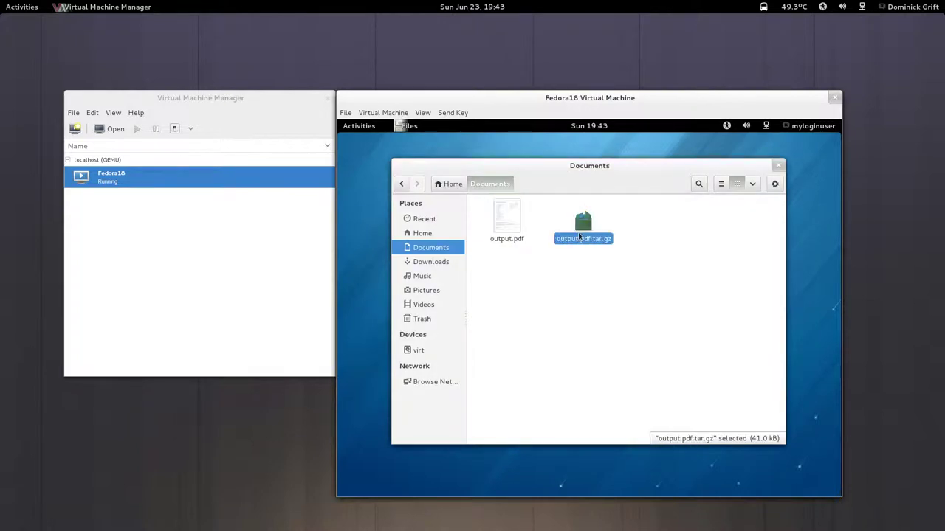
{"action": "right_click", "coordinate": [579, 236]}
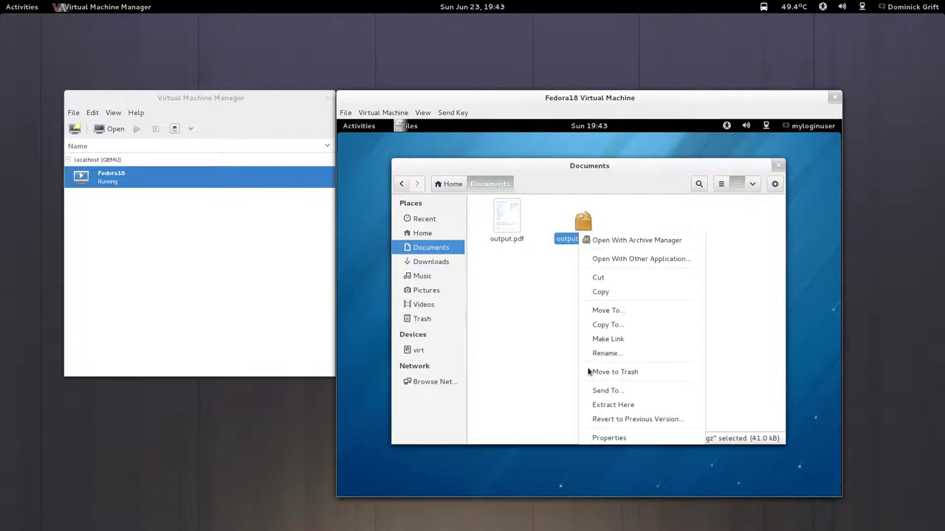
{"action": "left_click", "coordinate": [596, 405]}
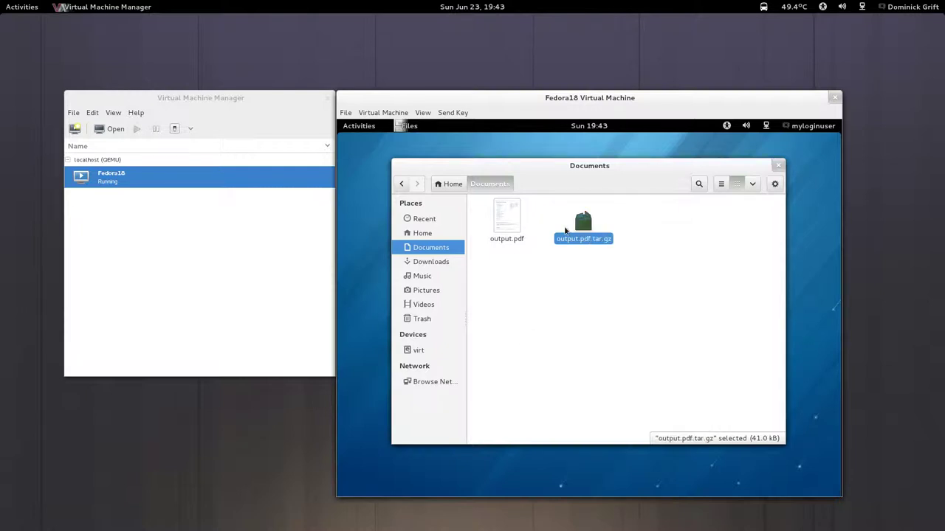
Step: Open a second Files tab and point it at the Home folder
{"action": "left_click", "coordinate": [752, 184]}
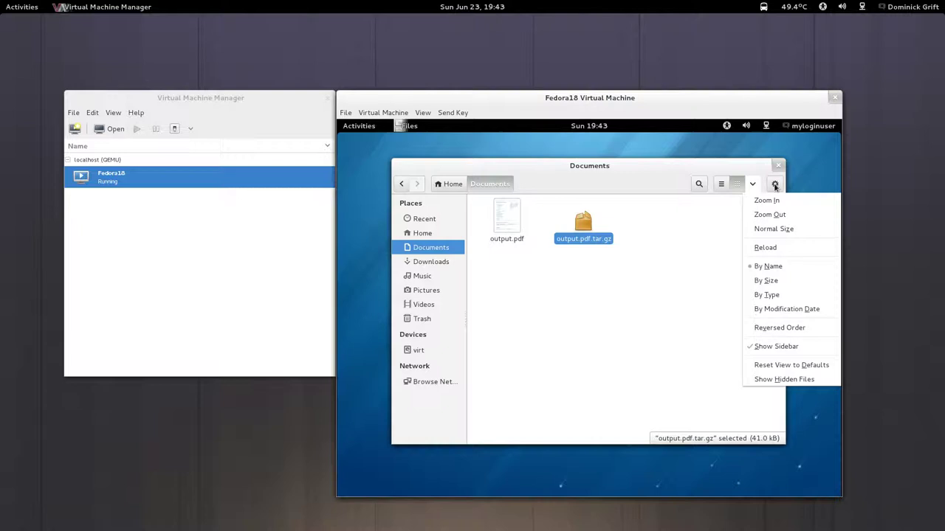
{"action": "left_click", "coordinate": [752, 184]}
{"action": "left_click", "coordinate": [774, 184]}
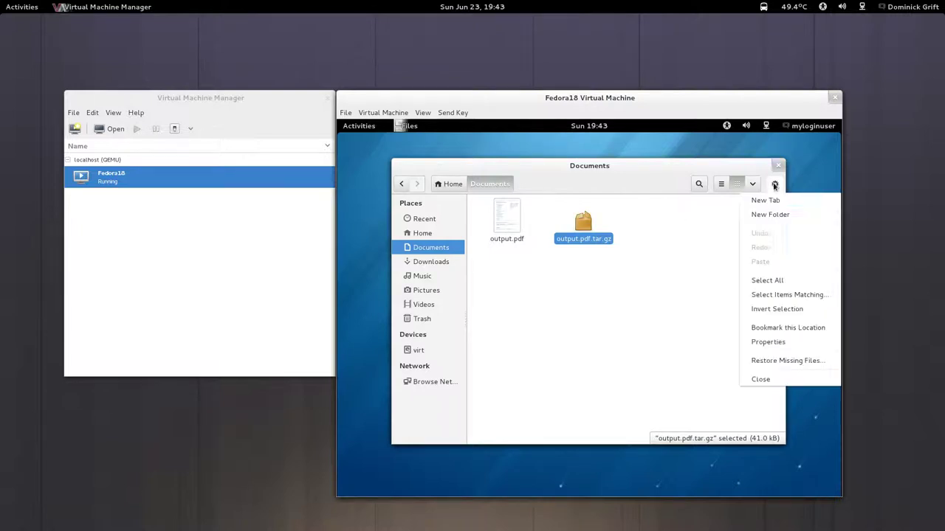
{"action": "left_click", "coordinate": [760, 201]}
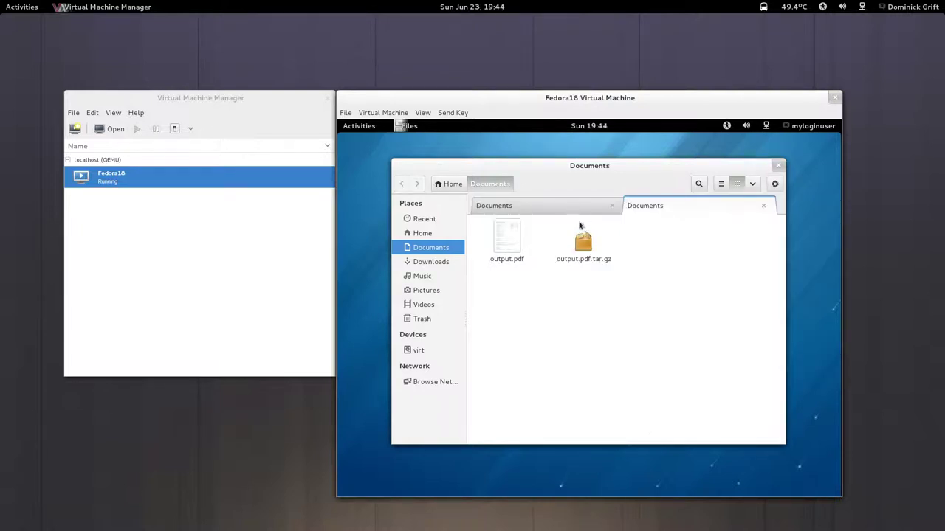
{"action": "left_click", "coordinate": [450, 185]}
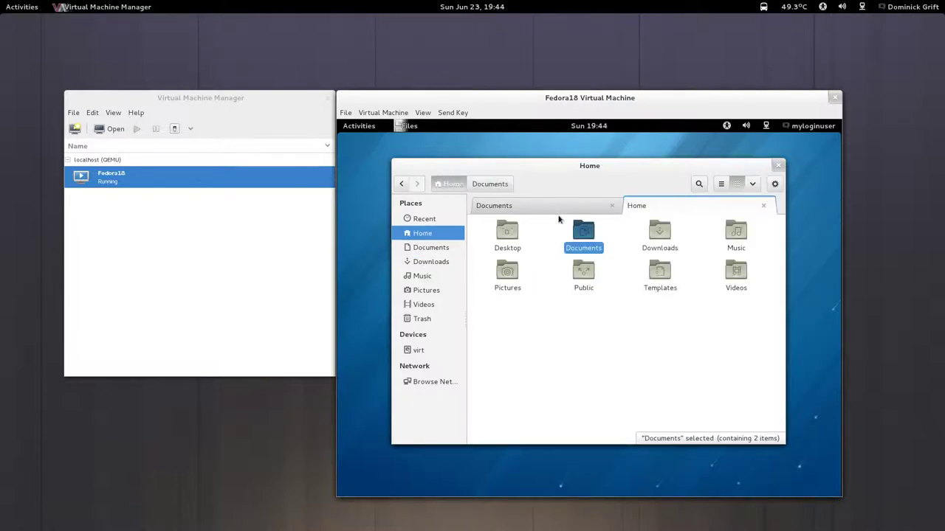
Step: Drag output.pdf.tar.gz from the Documents tab into Home and extract it there
{"action": "left_click", "coordinate": [556, 211]}
{"action": "left_click", "coordinate": [550, 293]}
{"action": "left_click_drag", "start_coordinate": [583, 240], "coordinate": [643, 238]}
{"action": "right_click", "coordinate": [510, 284]}
{"action": "left_click", "coordinate": [534, 453]}
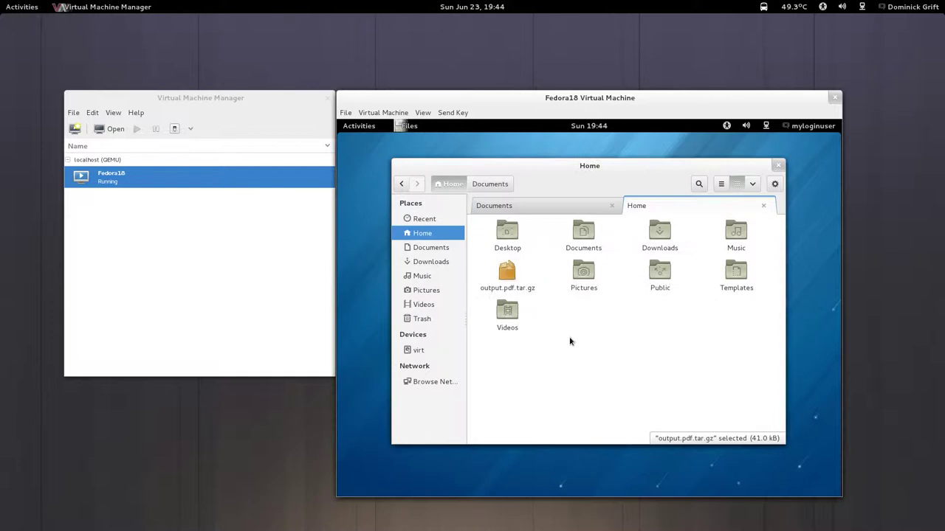
Step: Show Recent files, then search 'outpu' in Activities, open output.pdf and close the viewer
{"action": "left_click", "coordinate": [425, 219]}
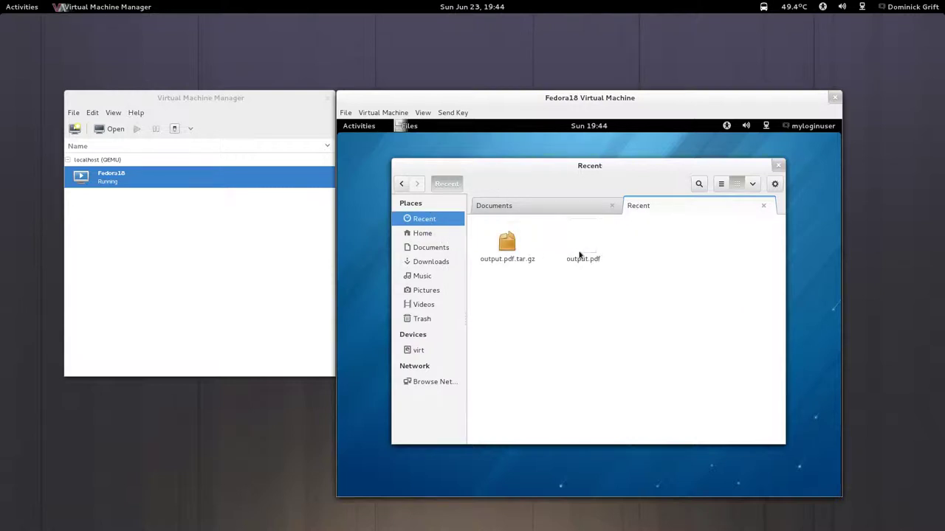
{"action": "left_click", "coordinate": [362, 126]}
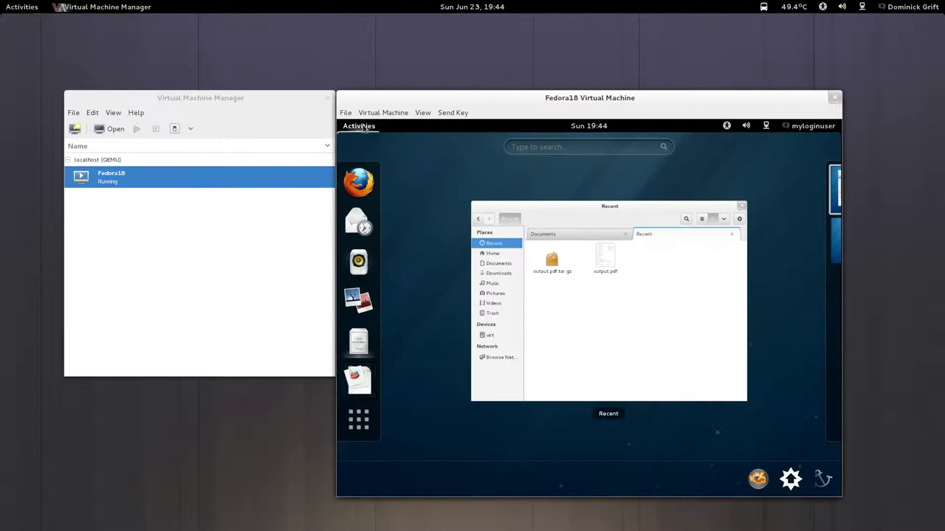
{"action": "left_click", "coordinate": [543, 149]}
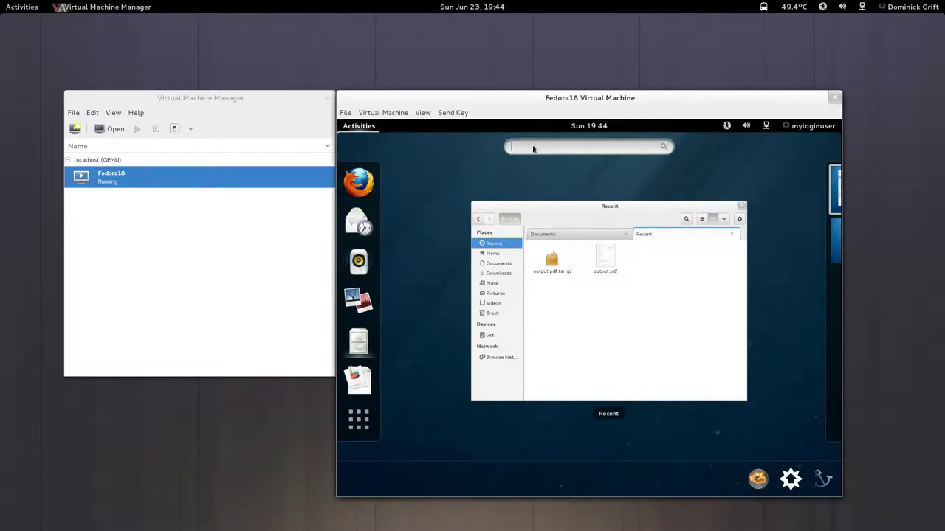
{"action": "type", "text": "outpu"}
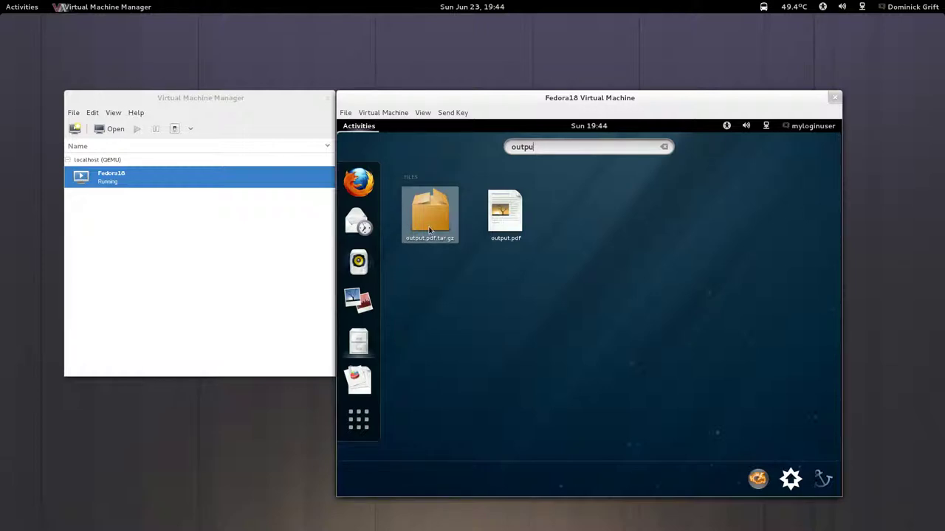
{"action": "left_click", "coordinate": [515, 216]}
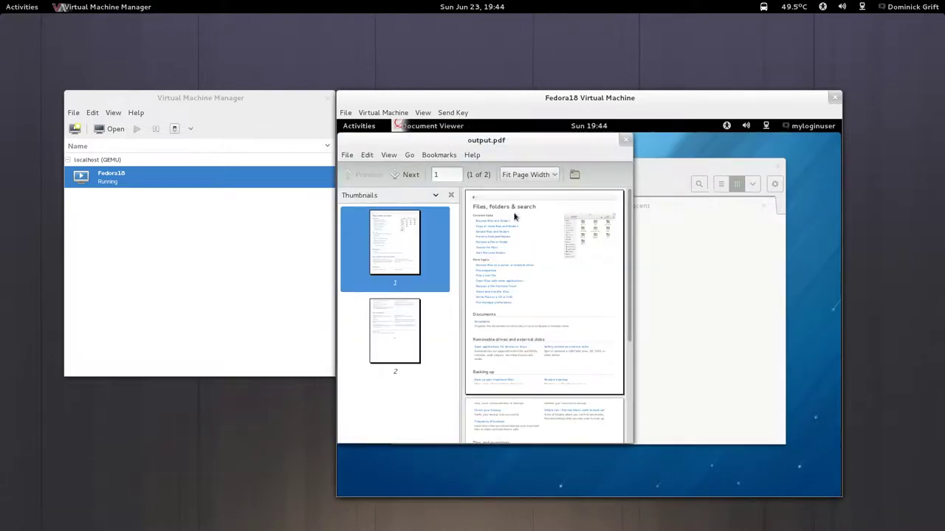
{"action": "left_click", "coordinate": [623, 141]}
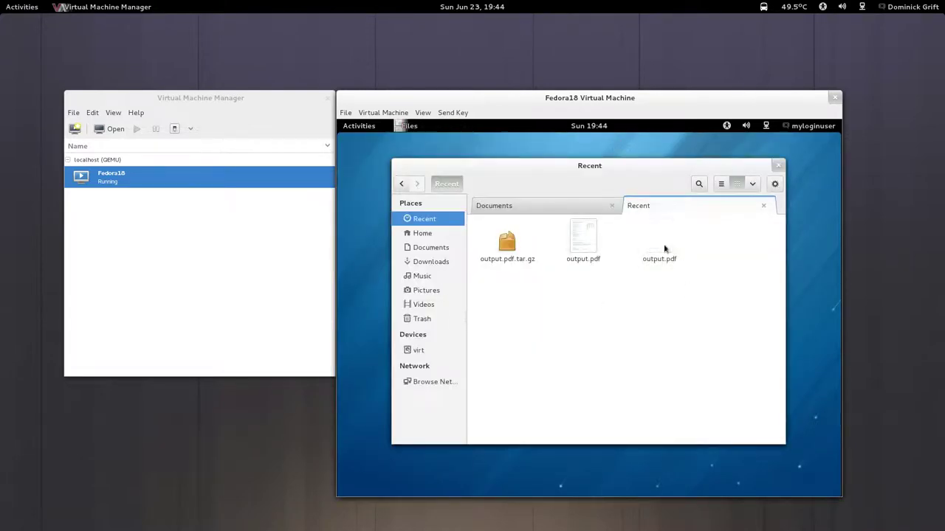
Step: Search 'output' from the app grid, open output.pdf.tar.gz in Archive Manager, then close it
{"action": "left_click", "coordinate": [358, 127]}
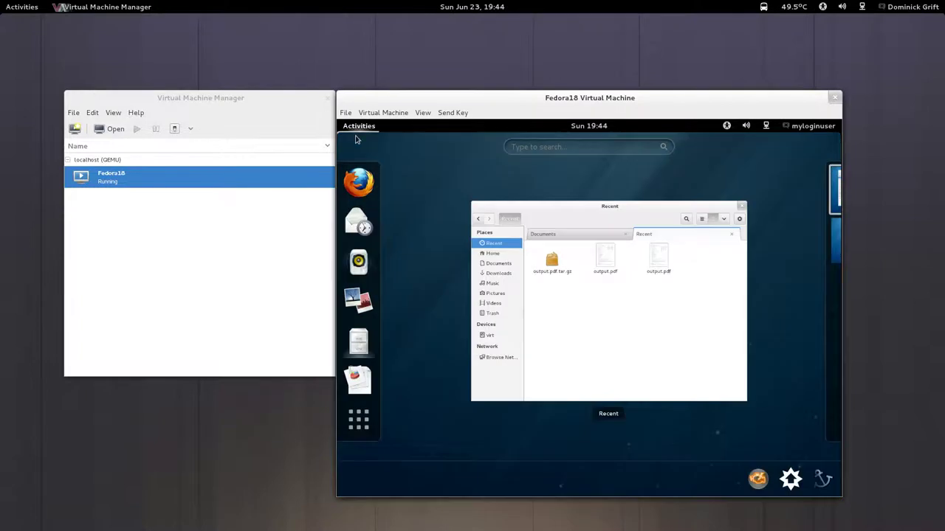
{"action": "left_click", "coordinate": [357, 418]}
{"action": "left_click", "coordinate": [553, 150]}
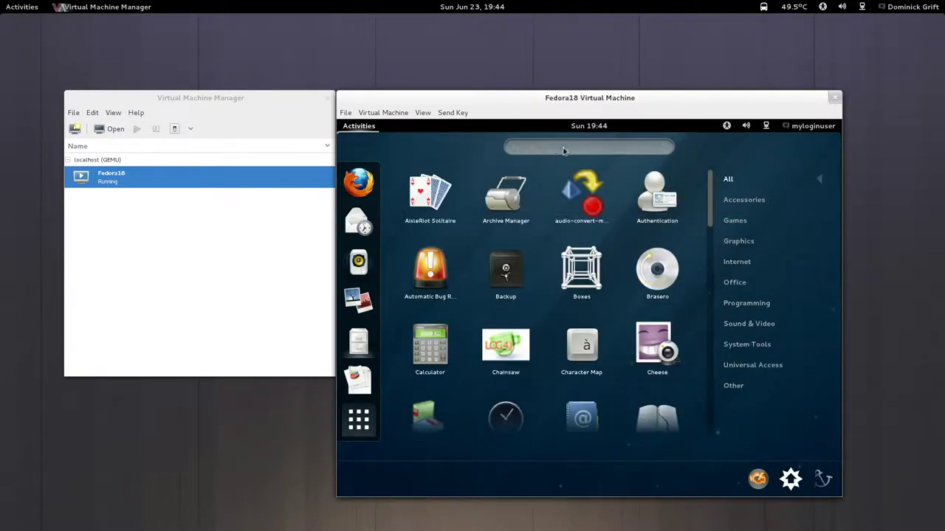
{"action": "type", "text": "o"}
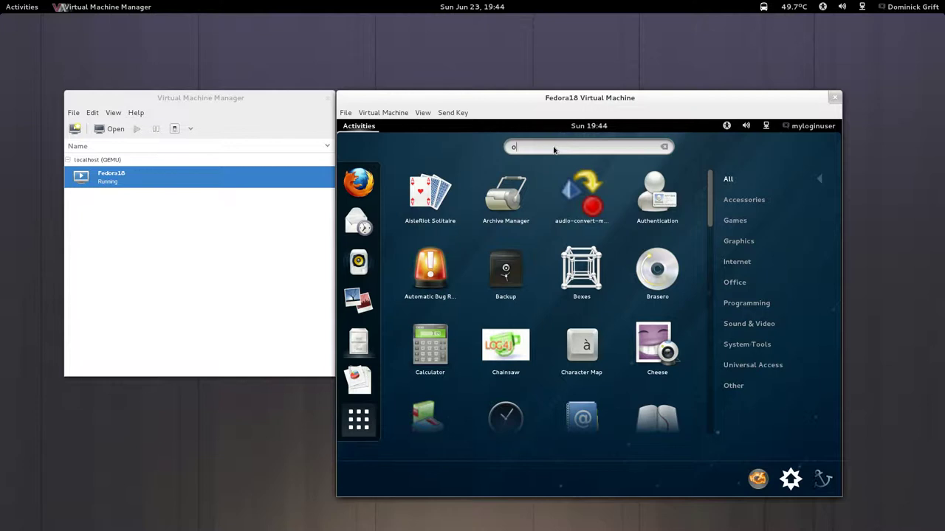
{"action": "type", "text": "utput"}
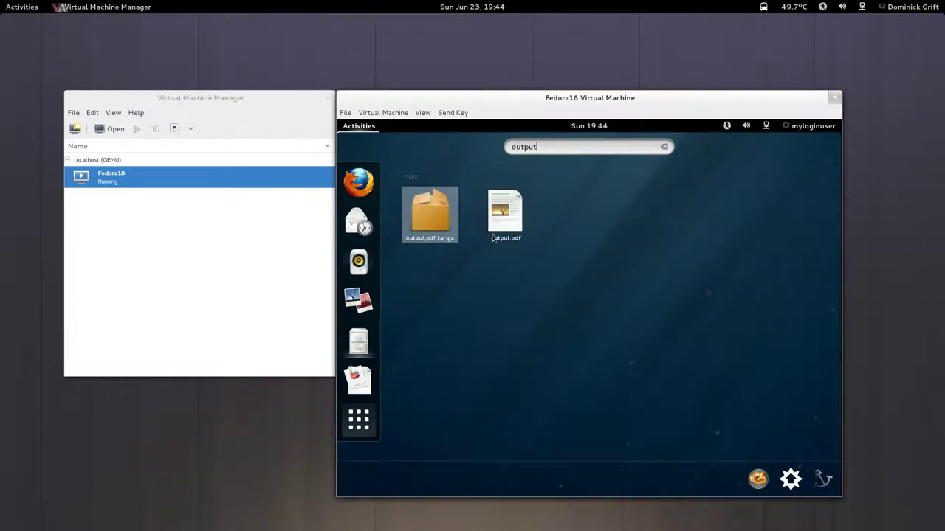
{"action": "left_click", "coordinate": [440, 216]}
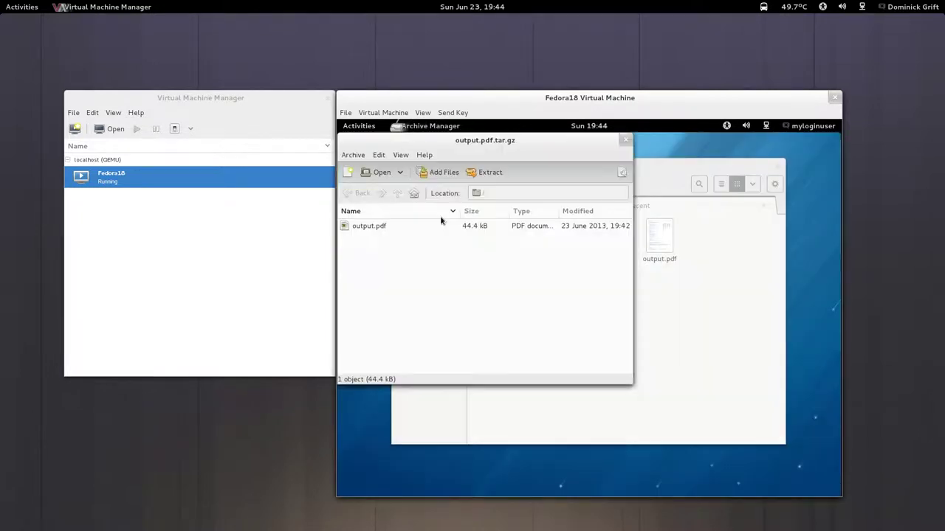
{"action": "left_click", "coordinate": [623, 140]}
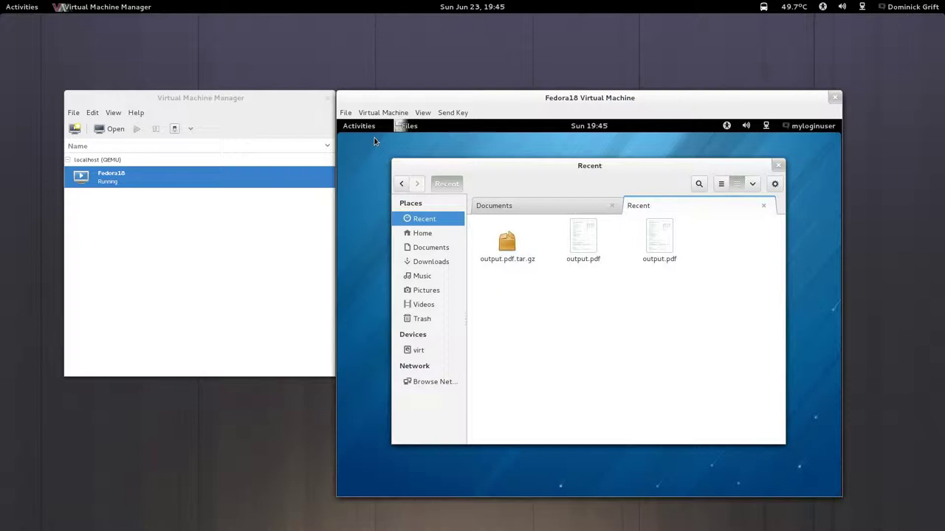
Step: Launch Passwords and Keys from the application grid, then raise the Files window again
{"action": "left_click", "coordinate": [367, 130]}
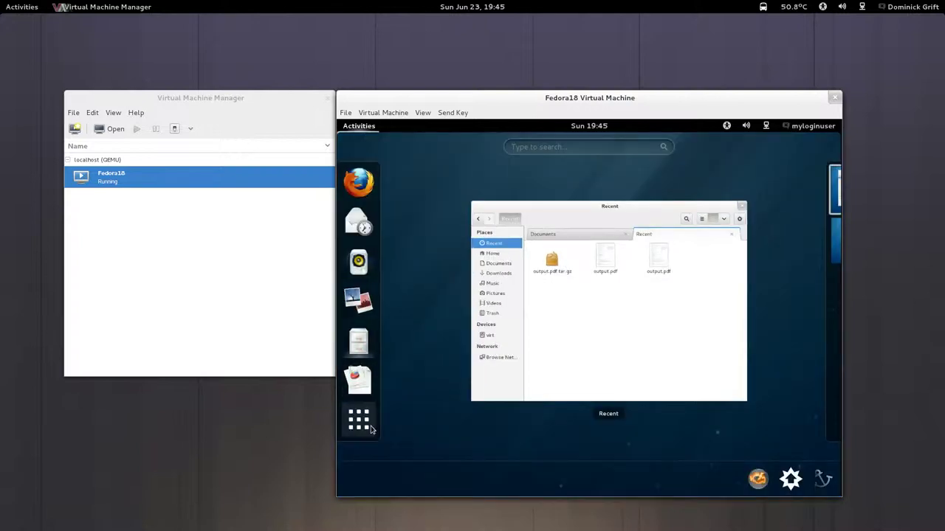
{"action": "scroll", "coordinate": [613, 303], "scroll_direction": "down", "scroll_amount": 5}
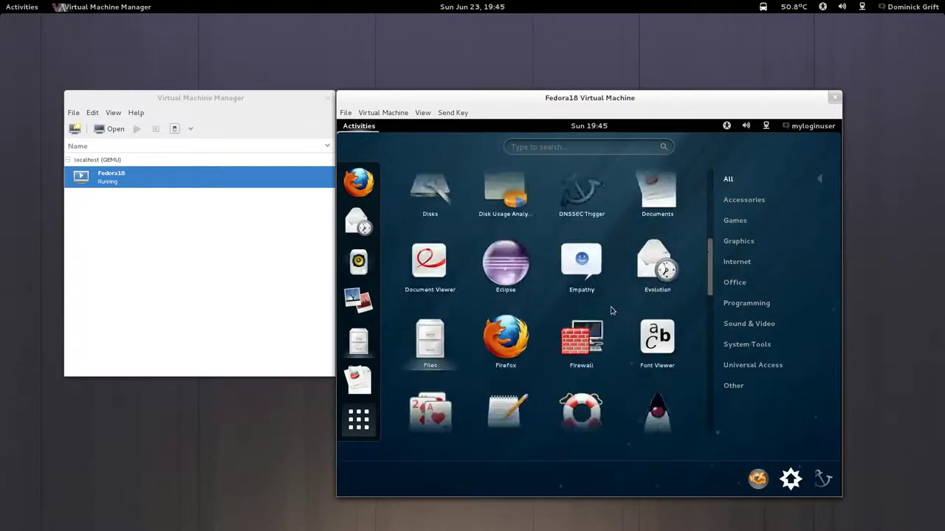
{"action": "scroll", "coordinate": [605, 311], "scroll_direction": "down", "scroll_amount": 4}
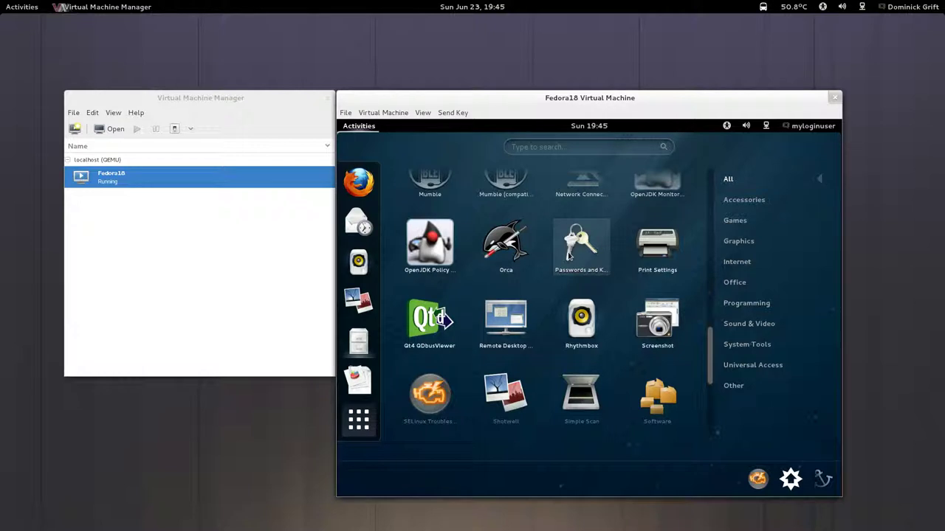
{"action": "left_click", "coordinate": [569, 256]}
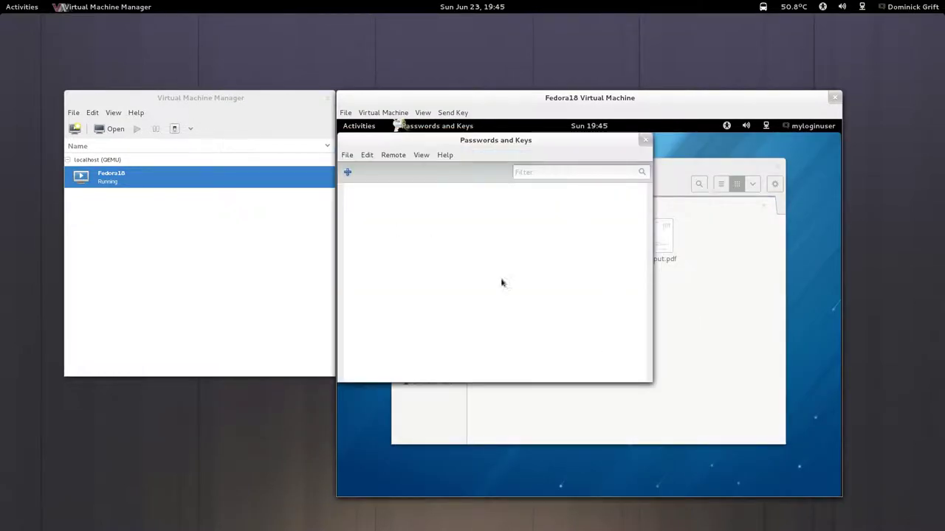
{"action": "left_click", "coordinate": [679, 318]}
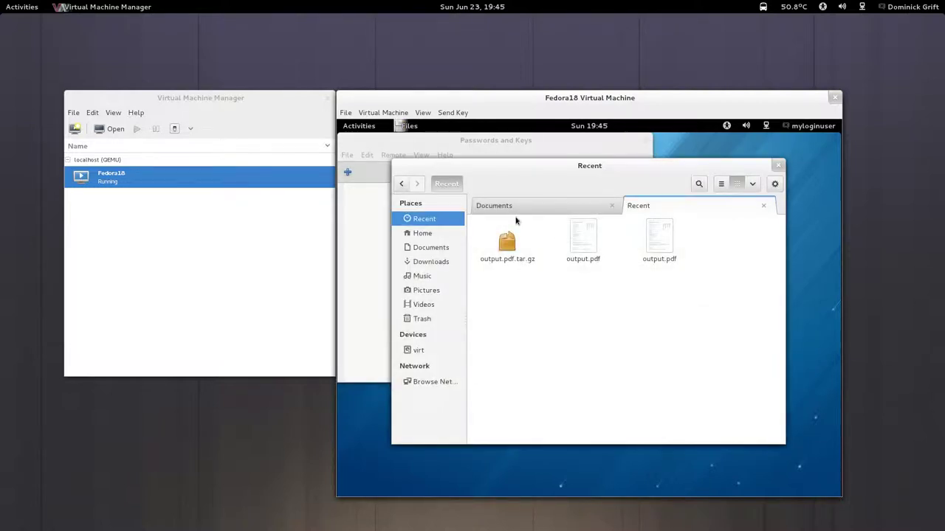
Step: Go to Home and enable Show Hidden Files to reveal dotfiles like .bashrc and .config
{"action": "left_click", "coordinate": [522, 205]}
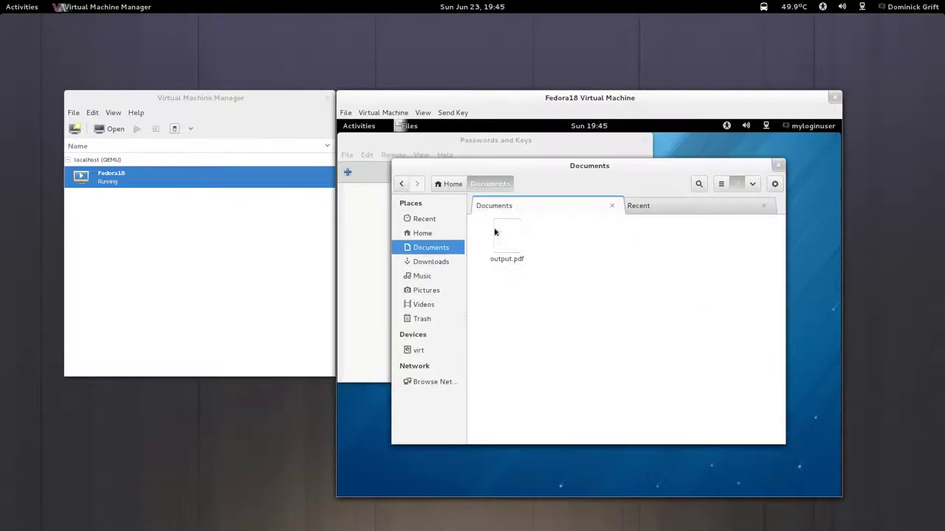
{"action": "left_click", "coordinate": [447, 184]}
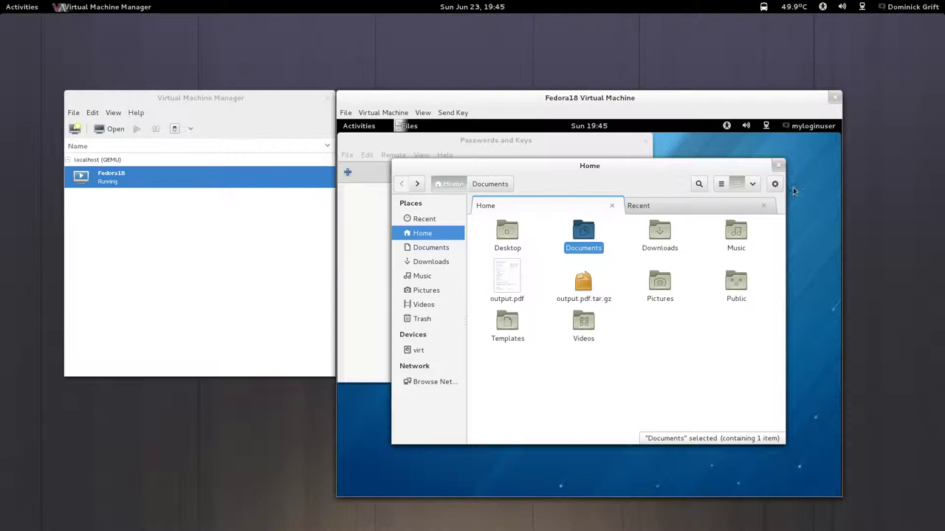
{"action": "left_click", "coordinate": [753, 184]}
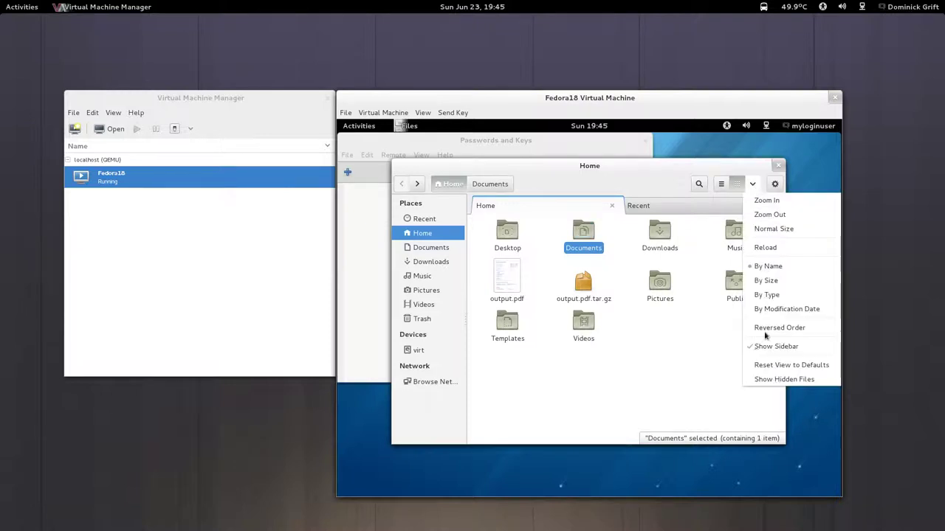
{"action": "left_click", "coordinate": [767, 380]}
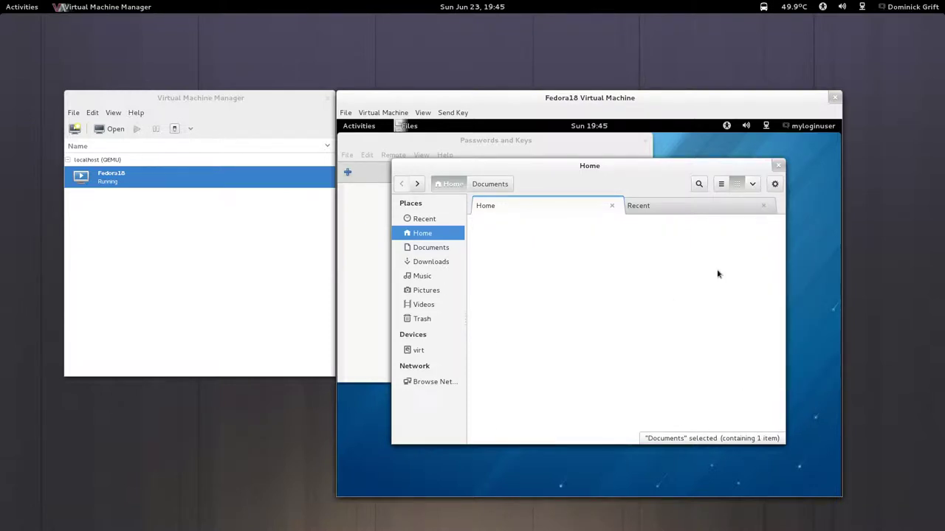
{"action": "left_click", "coordinate": [408, 126]}
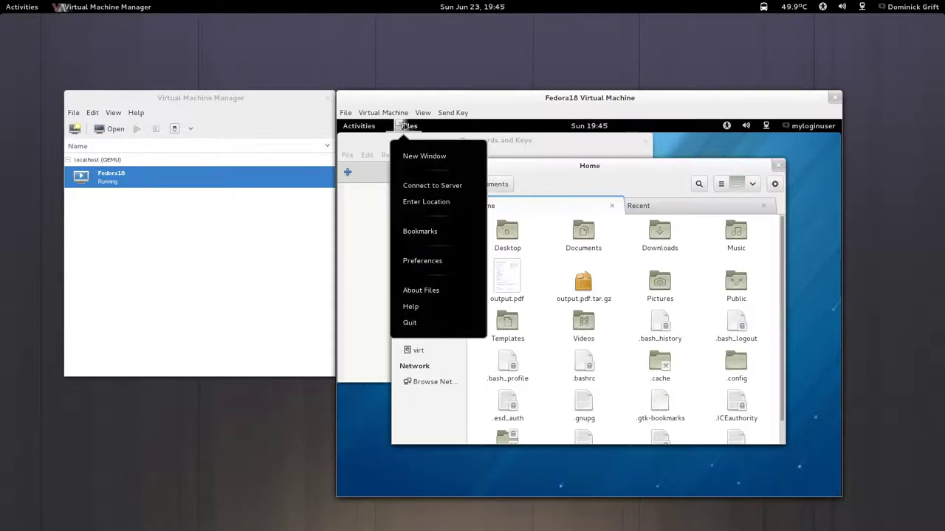
{"action": "left_click", "coordinate": [421, 260]}
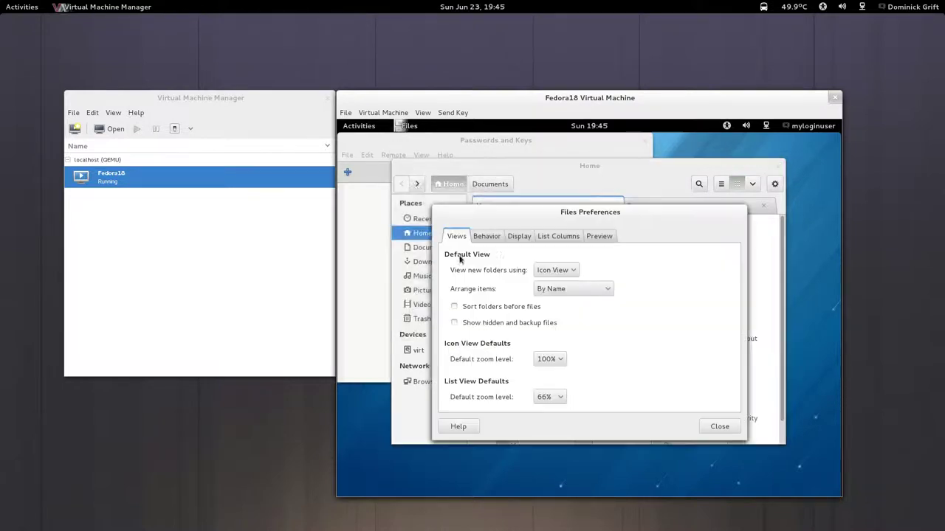
{"action": "left_click", "coordinate": [517, 239]}
{"action": "left_click", "coordinate": [553, 239]}
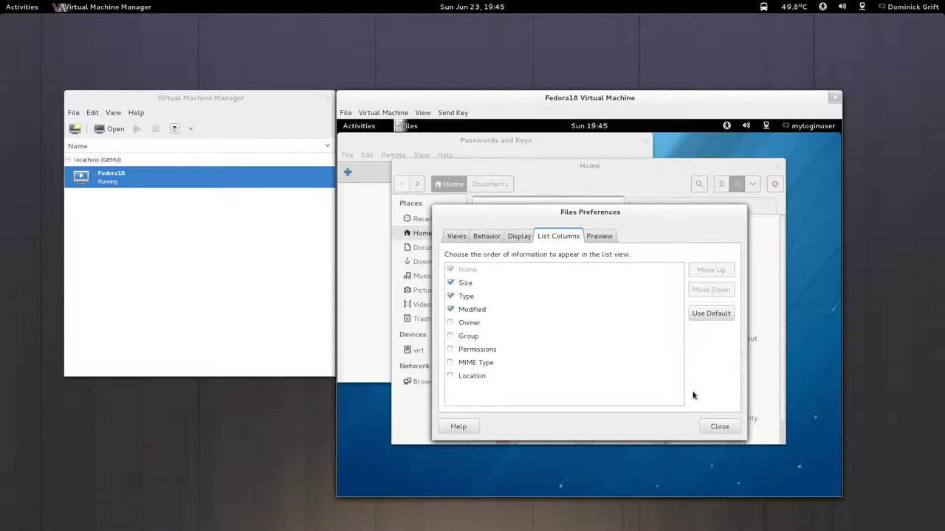
{"action": "left_click", "coordinate": [718, 427]}
{"action": "scroll", "coordinate": [676, 387], "scroll_direction": "down", "scroll_amount": 1}
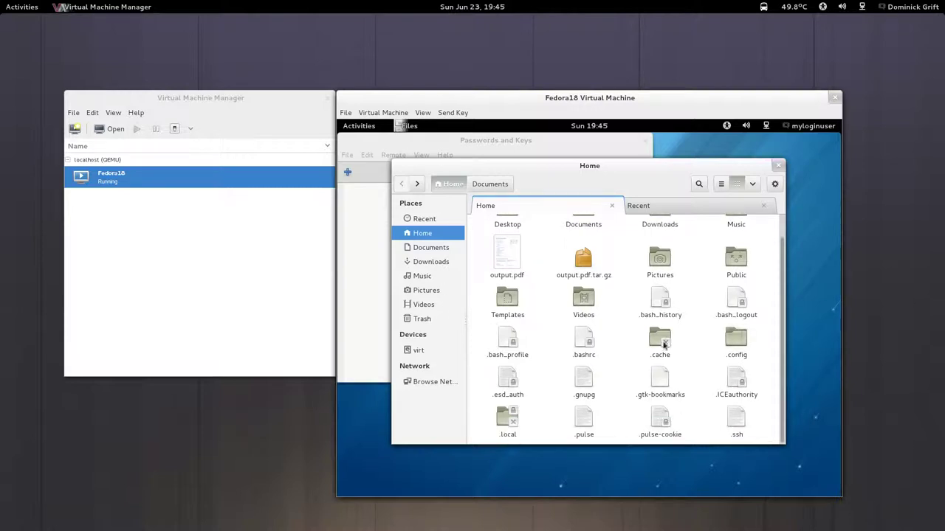
{"action": "right_click", "coordinate": [746, 341]}
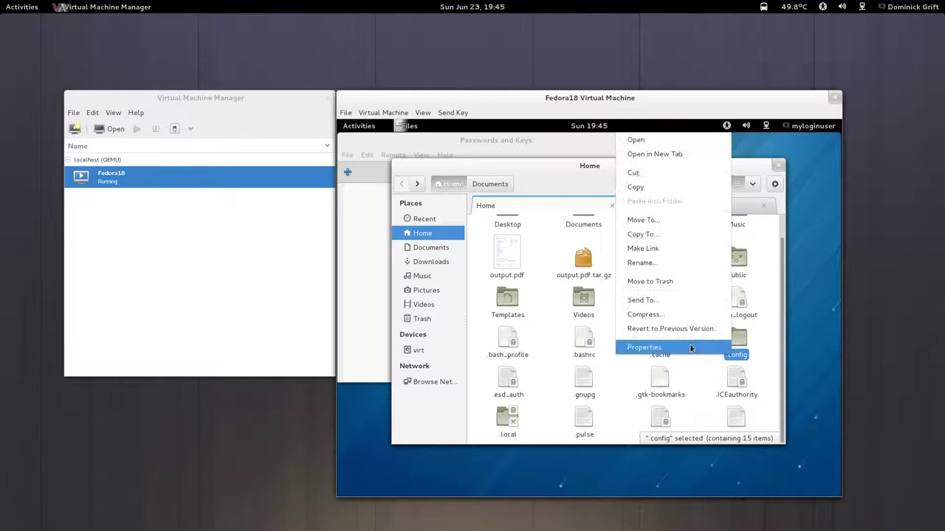
{"action": "left_click", "coordinate": [690, 348]}
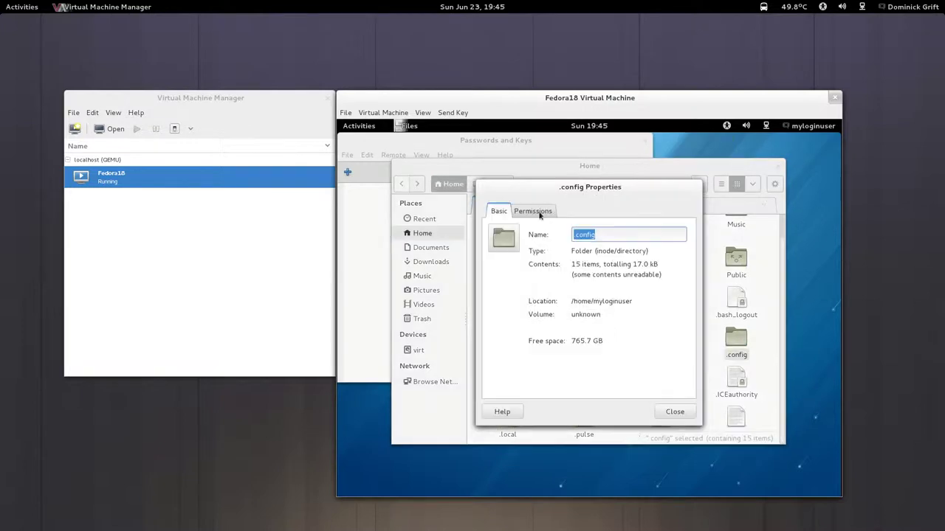
{"action": "left_click", "coordinate": [541, 213]}
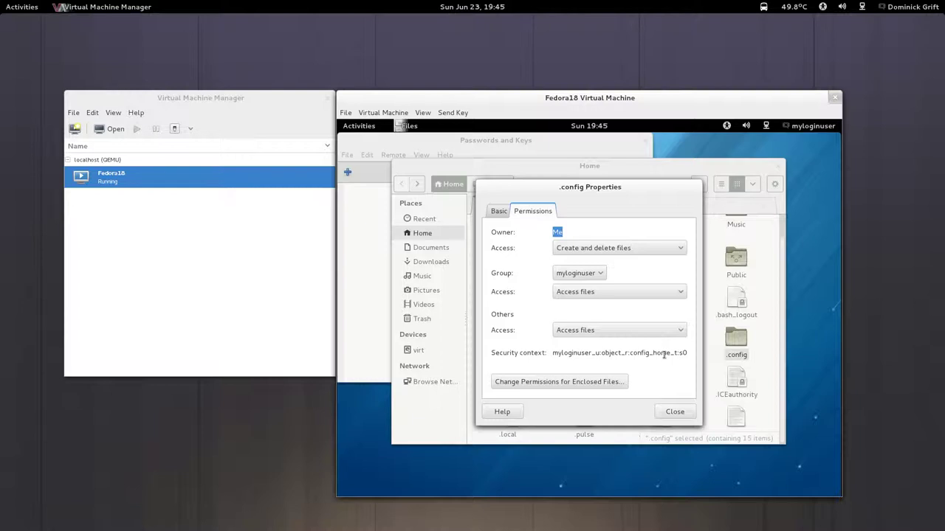
{"action": "left_click", "coordinate": [672, 411]}
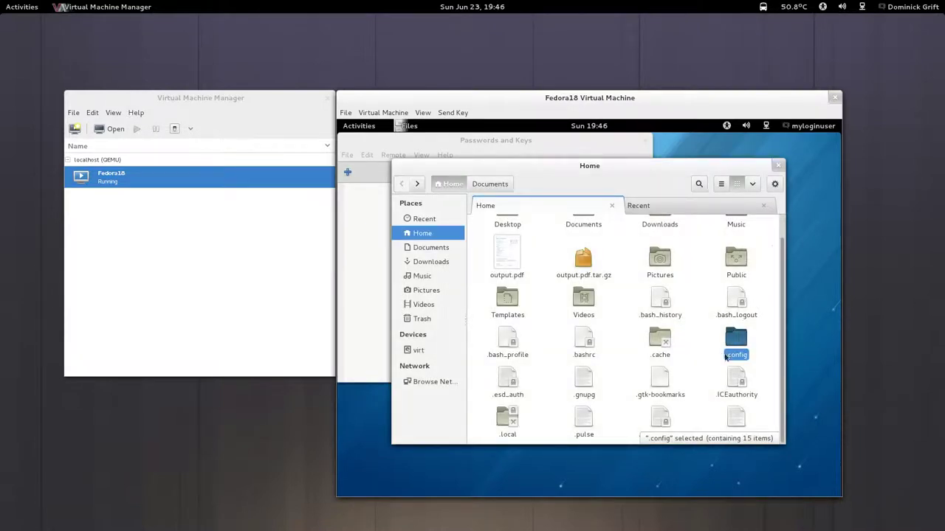
Step: Check the Permissions tab of .ssh's Properties, which reports permissions could not be determined
{"action": "left_click", "coordinate": [736, 416]}
{"action": "right_click", "coordinate": [742, 419]}
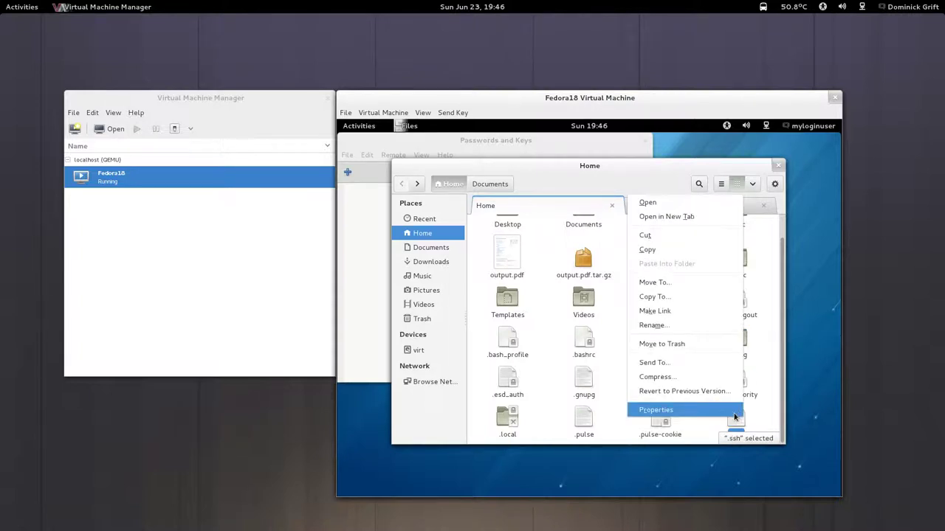
{"action": "left_click", "coordinate": [734, 417]}
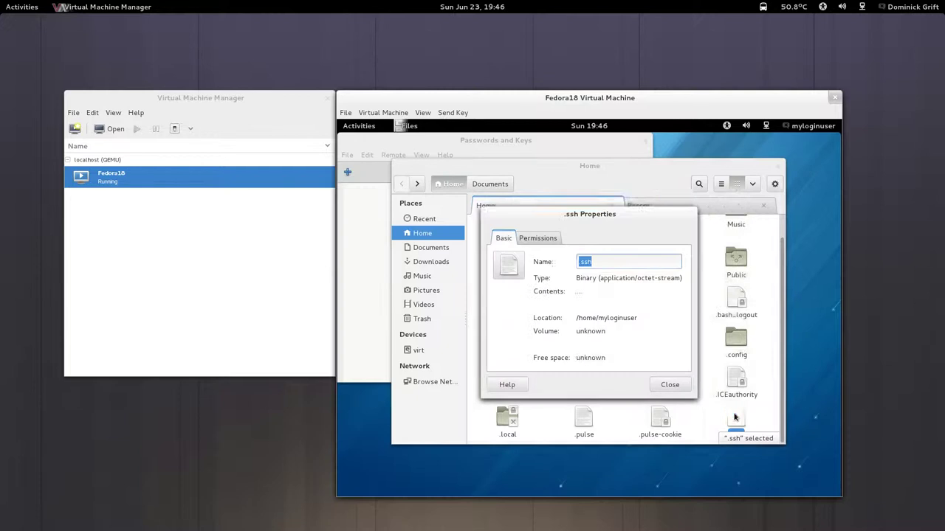
{"action": "left_click", "coordinate": [538, 243]}
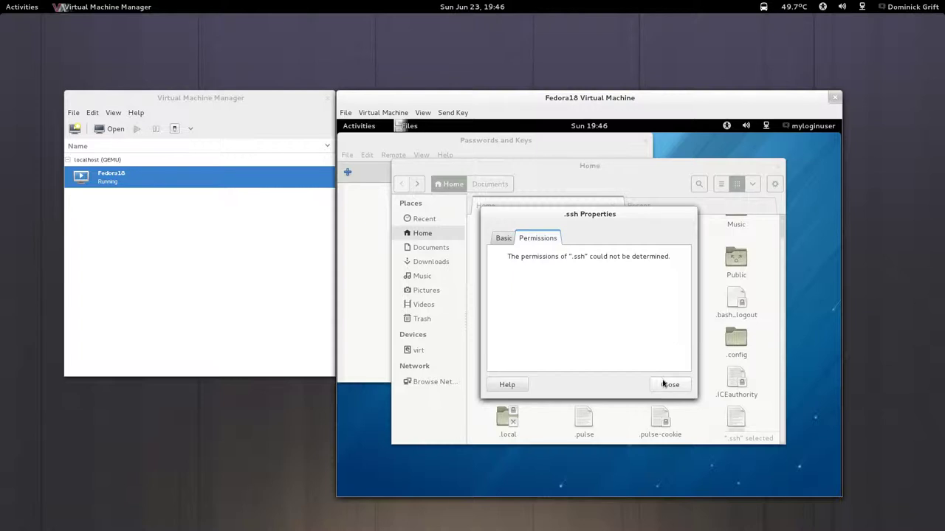
{"action": "left_click", "coordinate": [662, 383]}
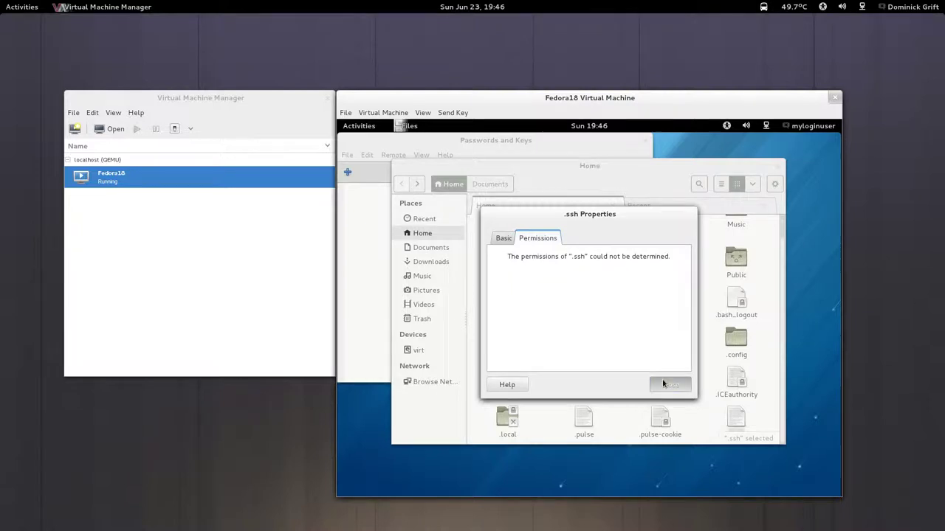
Step: Switch between Passwords and Keys and Files, leaving Passwords and Keys in front
{"action": "left_click", "coordinate": [557, 153]}
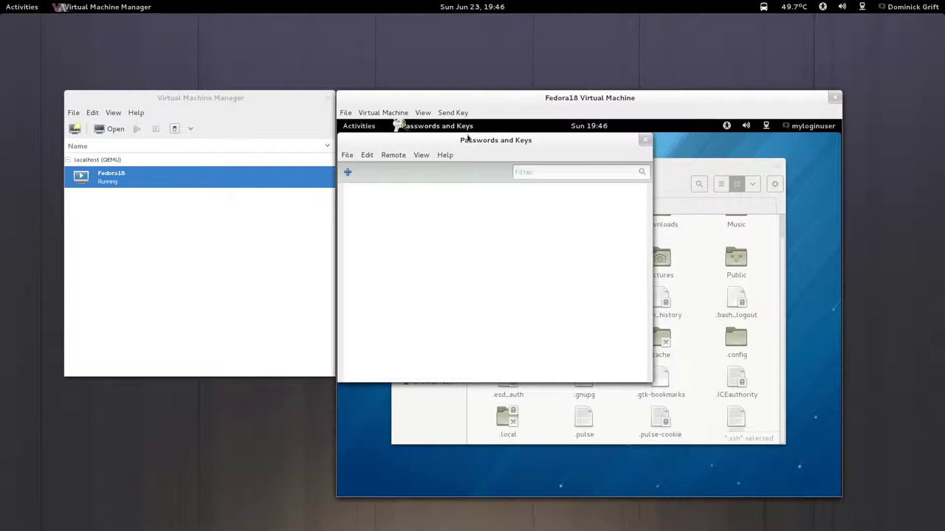
{"action": "left_click", "coordinate": [667, 170]}
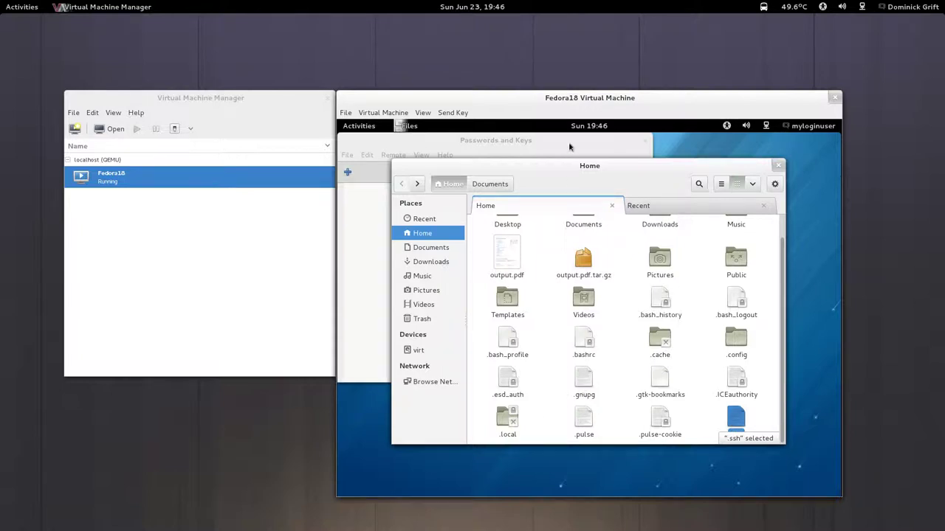
{"action": "left_click", "coordinate": [572, 147]}
Step: Launch Terminal from the Activities application grid
{"action": "left_click", "coordinate": [359, 126]}
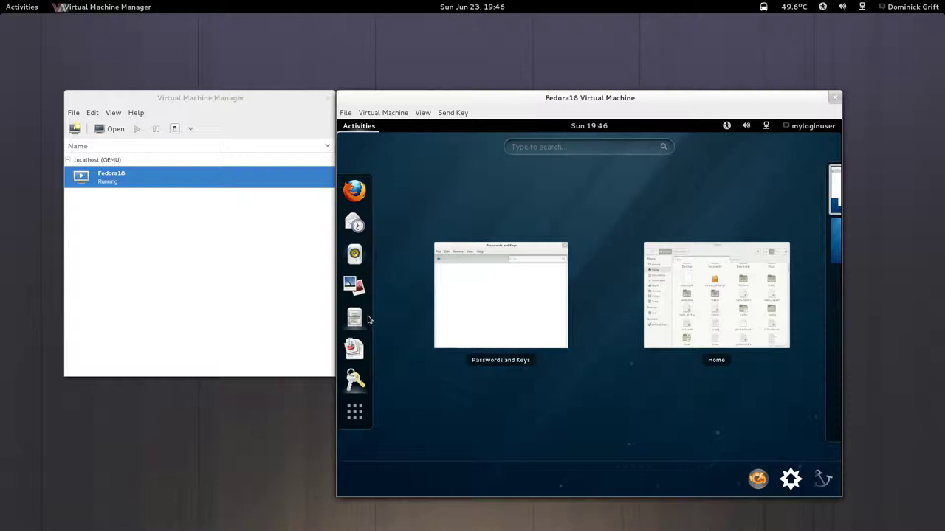
{"action": "left_click", "coordinate": [363, 412]}
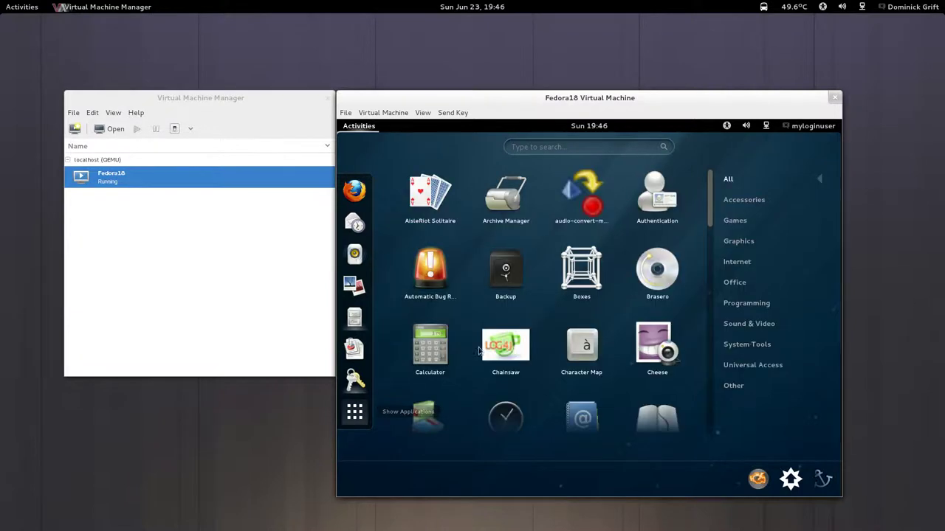
{"action": "scroll", "coordinate": [478, 369], "scroll_direction": "down", "scroll_amount": 2}
{"action": "scroll", "coordinate": [478, 369], "scroll_direction": "down", "scroll_amount": 5}
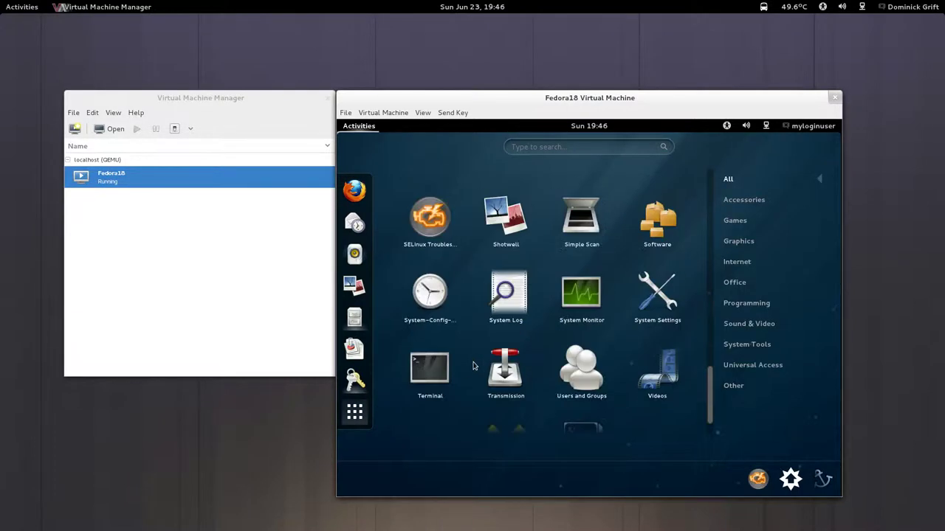
{"action": "left_click", "coordinate": [418, 371]}
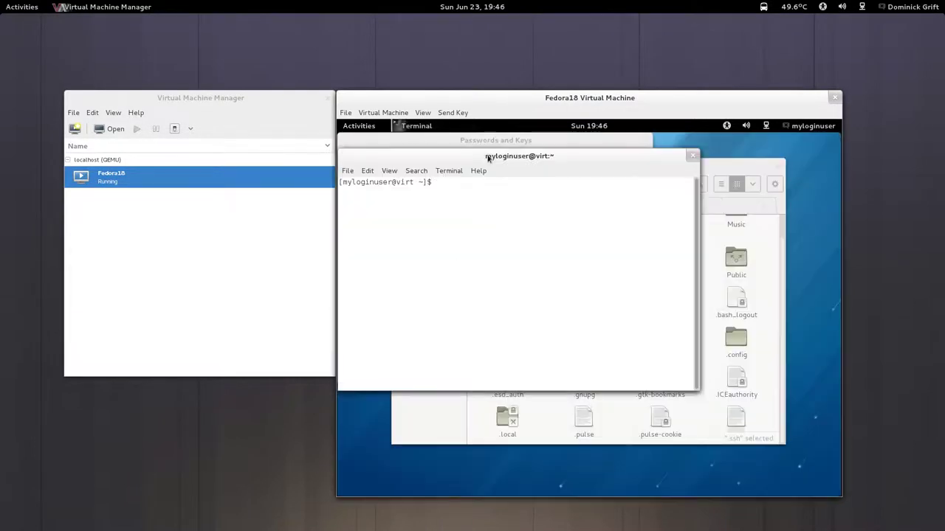
Step: Maximize the guest Terminal and run ls -alZ on the home directory
{"action": "double_click", "coordinate": [487, 156]}
{"action": "type", "text": "l"}
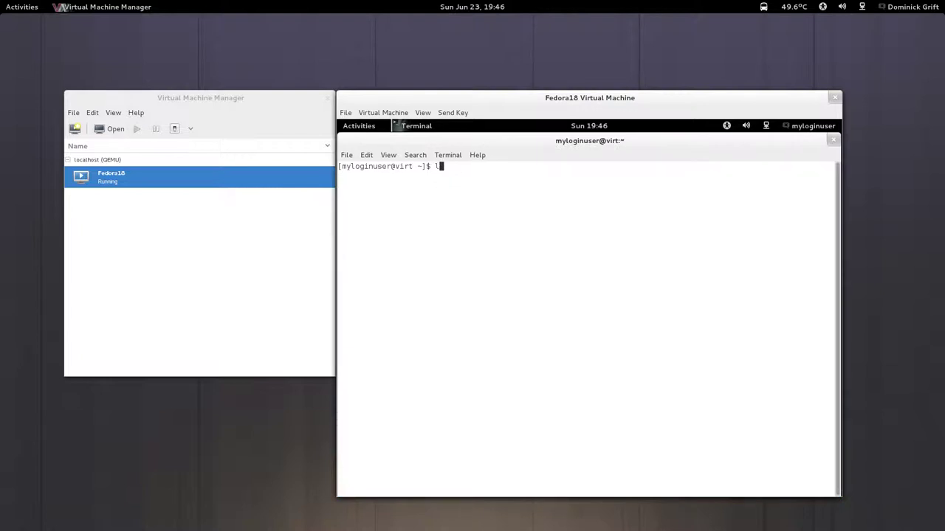
{"action": "type", "text": "s -alZ"}
{"action": "key", "text": "Return"}
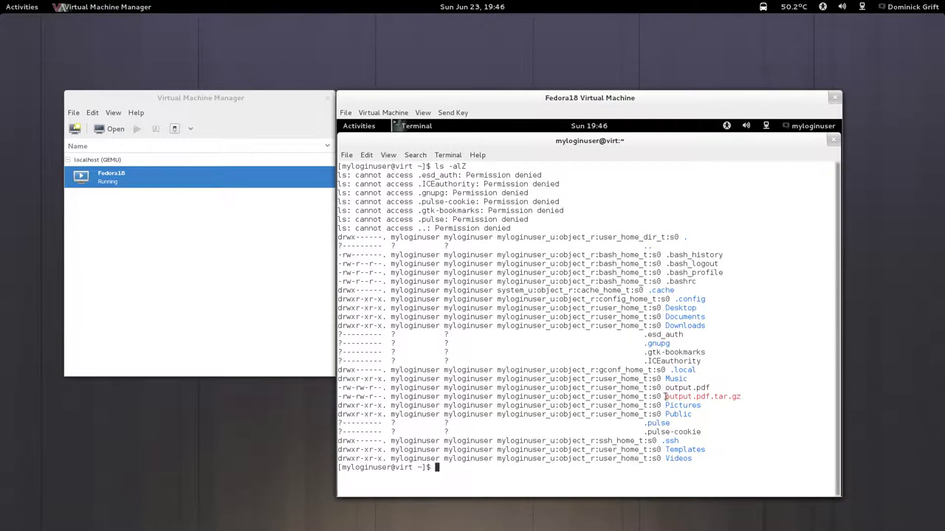
Step: Highlight the .ssh and .gnupg lines in the listing, then clear the selection
{"action": "left_click_drag", "start_coordinate": [625, 441], "coordinate": [676, 442]}
{"action": "left_click_drag", "start_coordinate": [617, 440], "coordinate": [678, 441]}
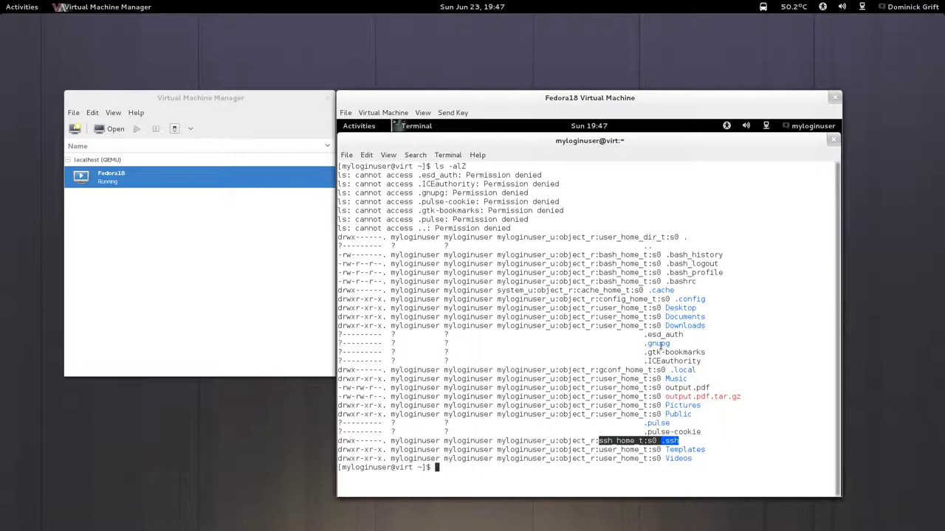
{"action": "left_click_drag", "start_coordinate": [678, 343], "coordinate": [341, 344]}
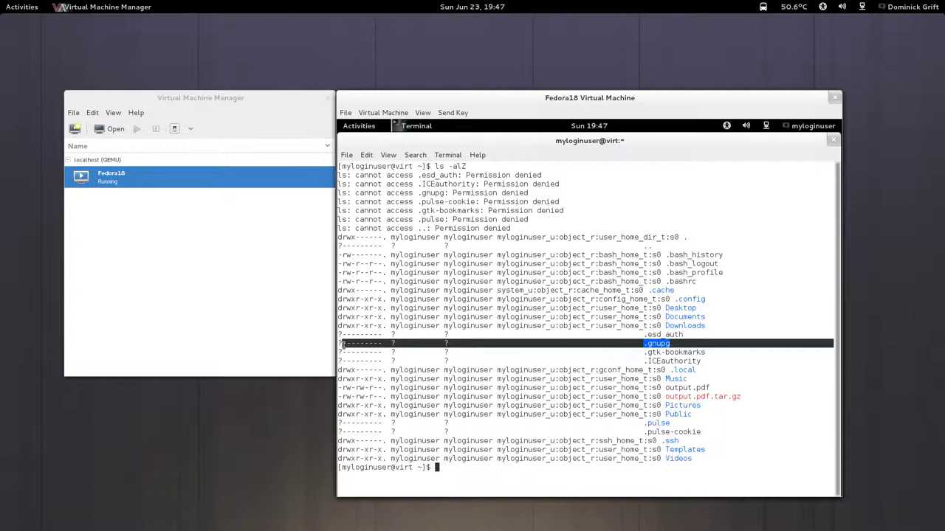
{"action": "left_click", "coordinate": [639, 343]}
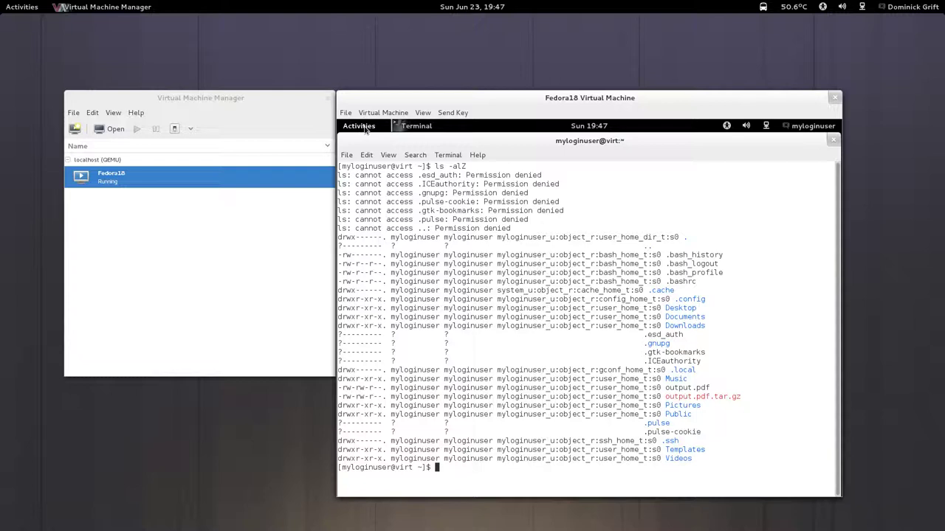
Step: In Passwords and Keys, start a new item of type Secure Shell Key
{"action": "left_click", "coordinate": [365, 129]}
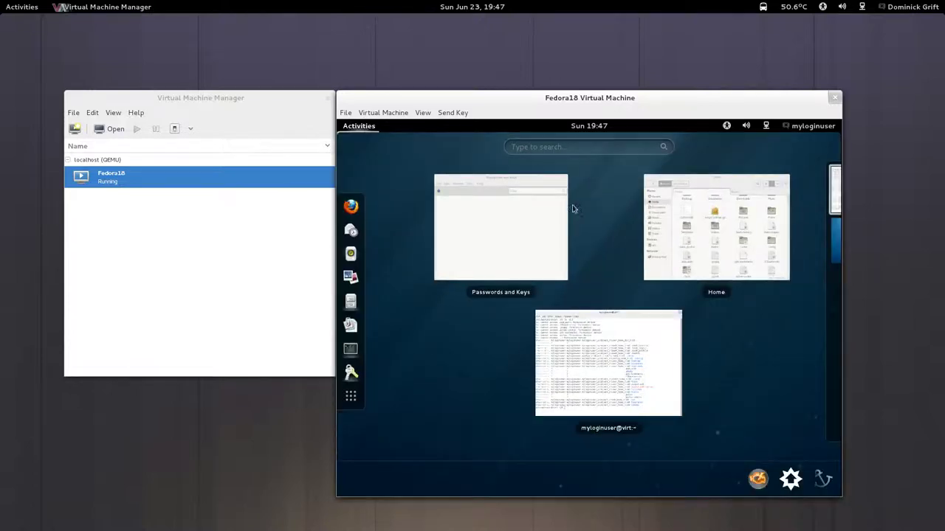
{"action": "left_click", "coordinate": [549, 255]}
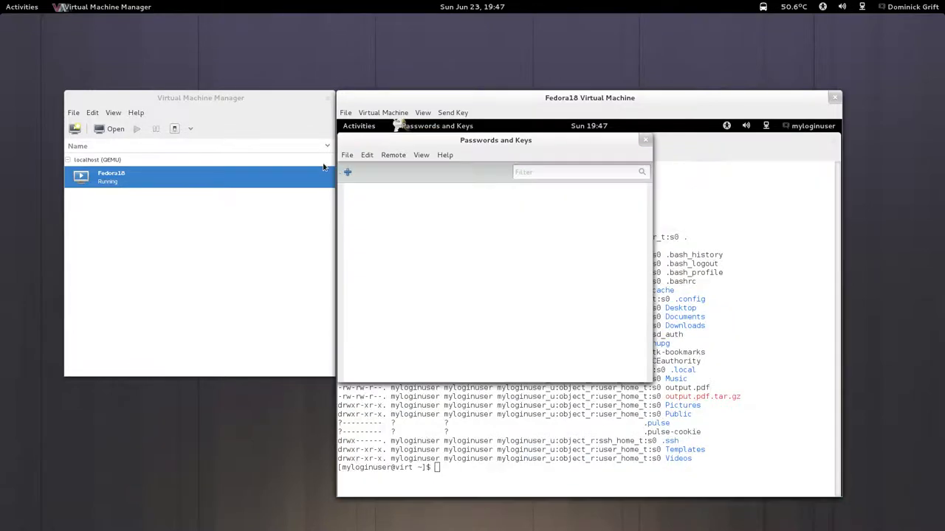
{"action": "left_click", "coordinate": [347, 172]}
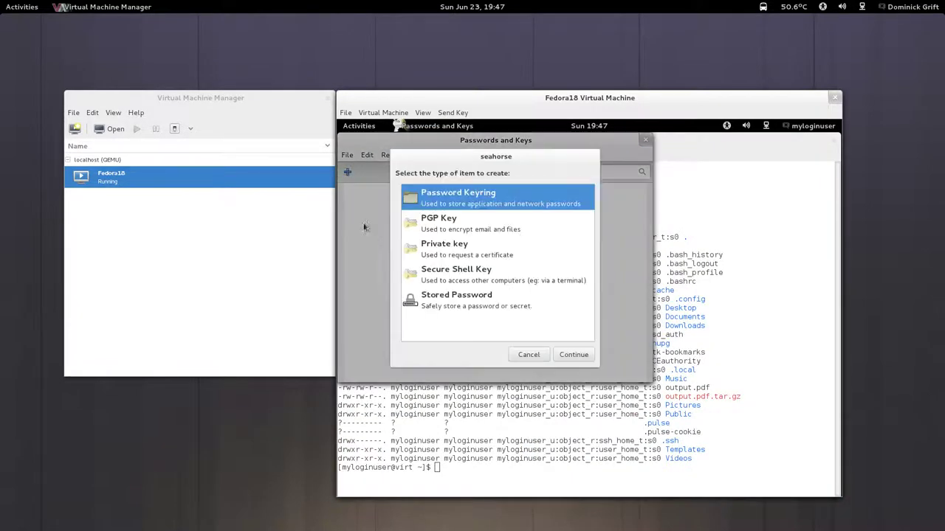
{"action": "left_click", "coordinate": [433, 278]}
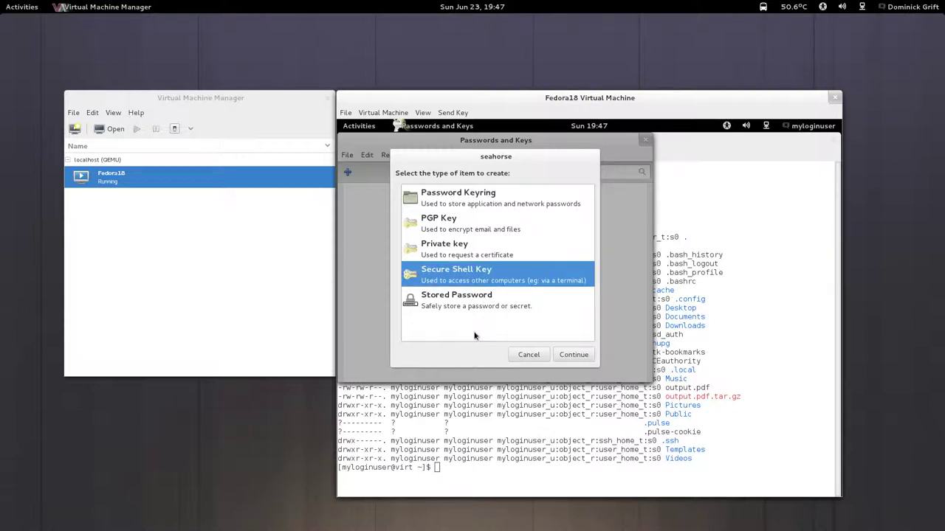
{"action": "left_click", "coordinate": [574, 356]}
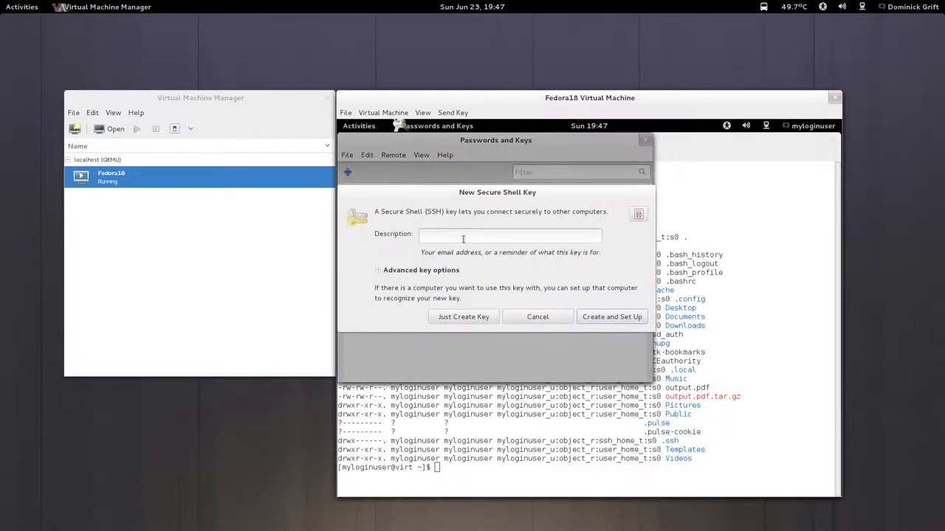
Step: Create the key without remote setup, set its passphrase twice, and select it in the list
{"action": "left_click", "coordinate": [447, 233]}
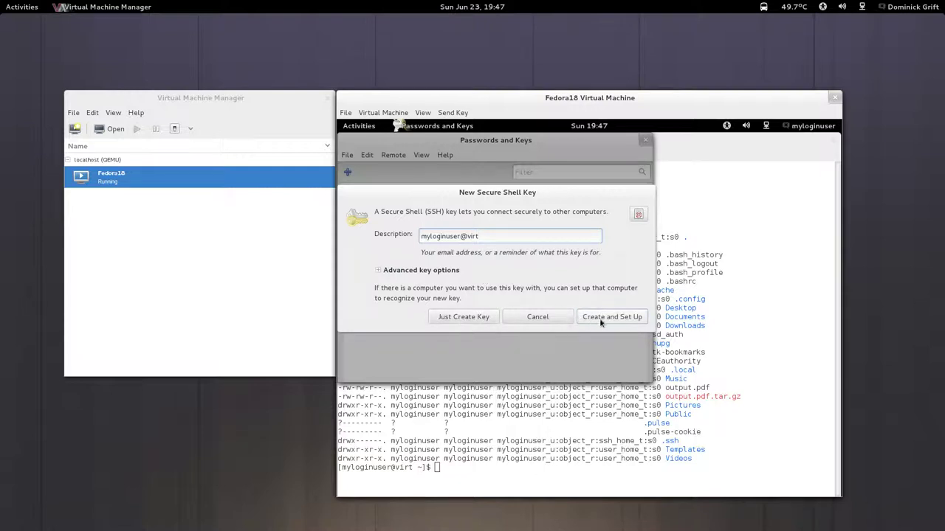
{"action": "left_click", "coordinate": [456, 318]}
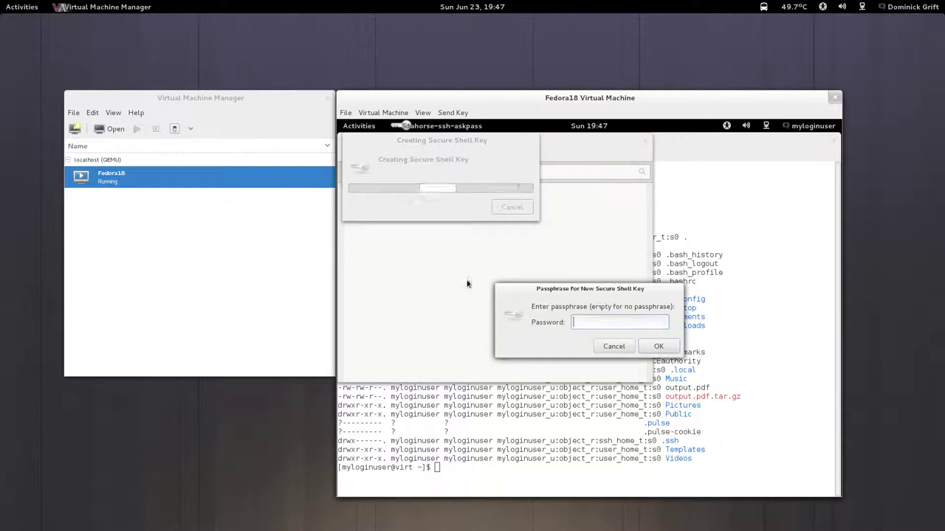
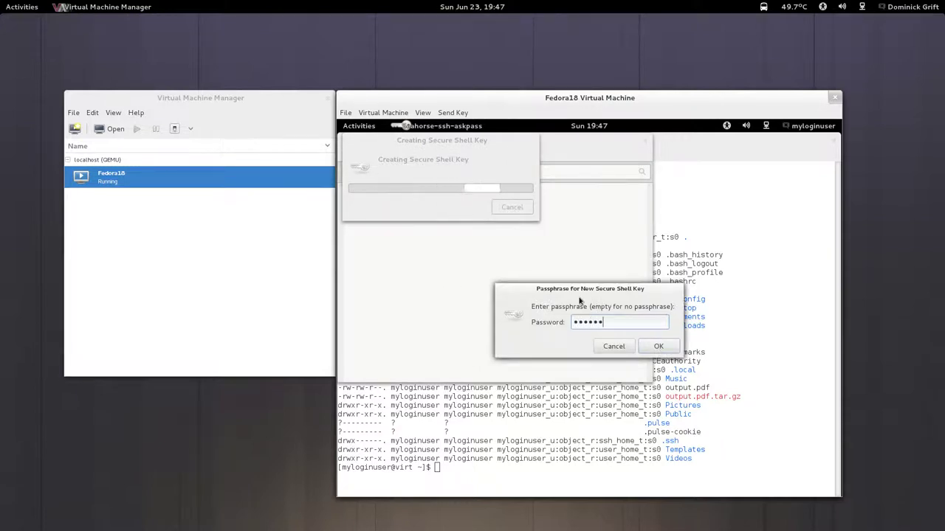
{"action": "left_click", "coordinate": [656, 345]}
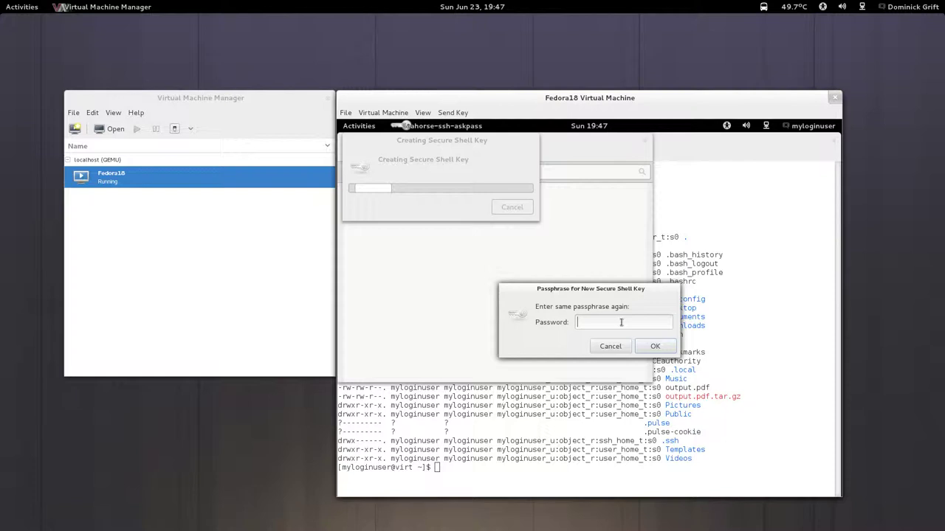
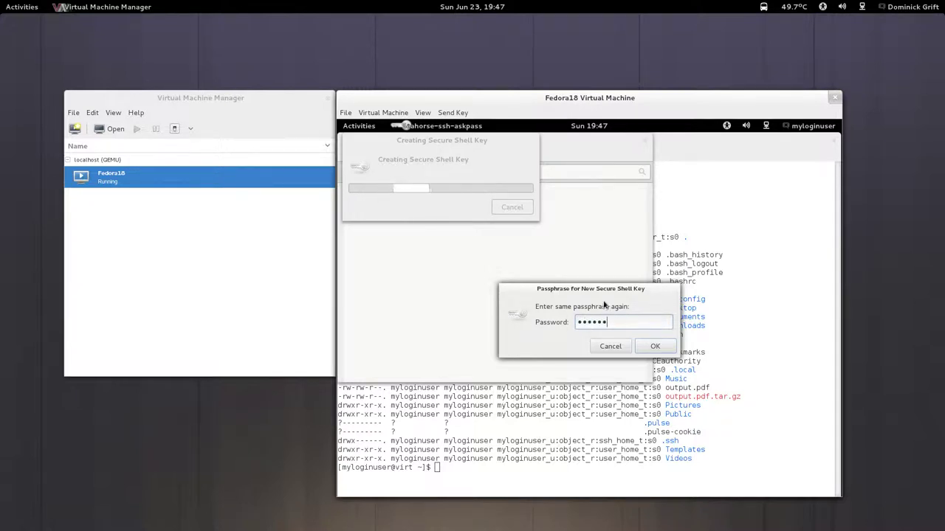
{"action": "left_click", "coordinate": [654, 345]}
{"action": "left_click", "coordinate": [373, 196]}
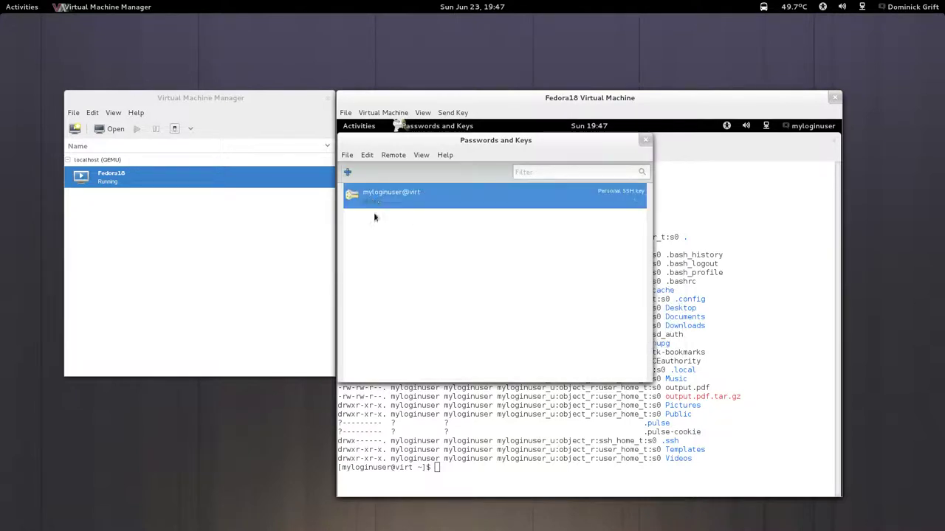
Step: Run ls -alZ .ssh in Terminal and highlight the id_rsa SELinux context
{"action": "left_click", "coordinate": [666, 441]}
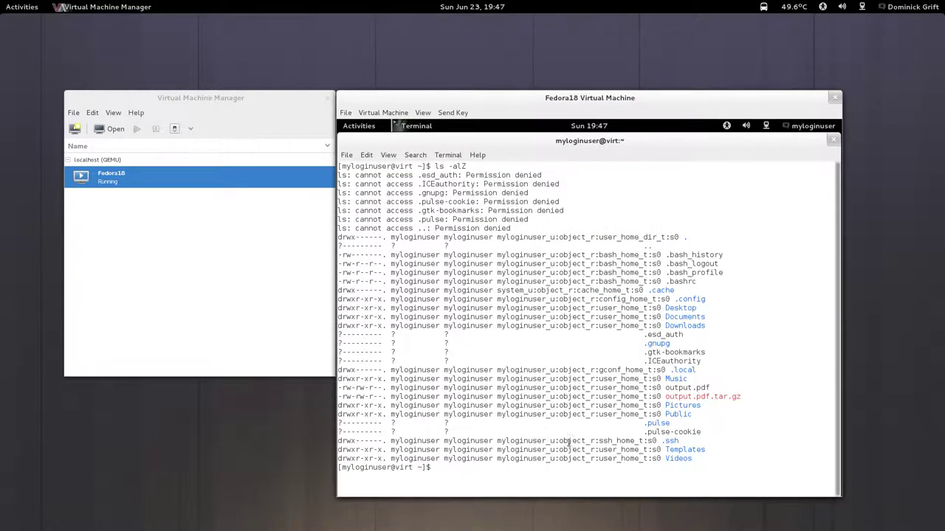
{"action": "type", "text": "ls -alZ .ssh"}
{"action": "key", "text": "Return"}
{"action": "left_click_drag", "start_coordinate": [628, 458], "coordinate": [728, 474]}
{"action": "left_click", "coordinate": [728, 475]}
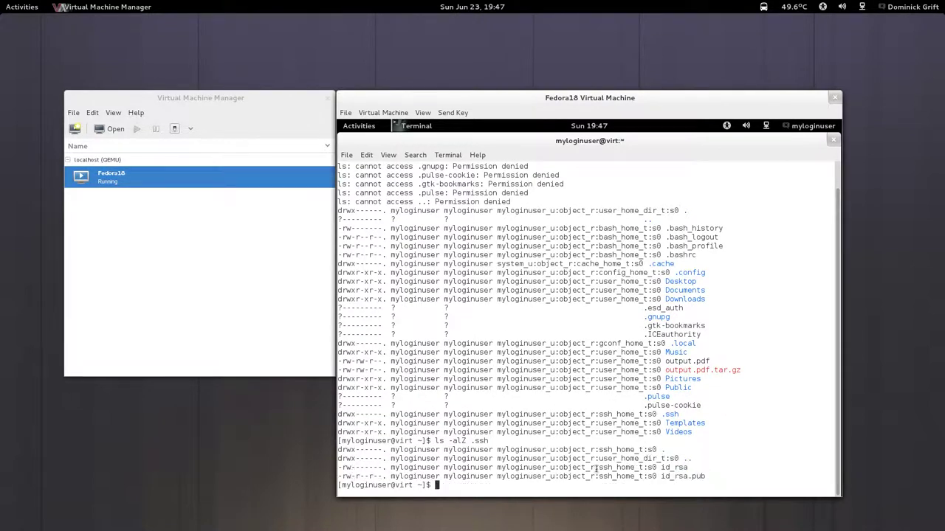
{"action": "left_click_drag", "start_coordinate": [603, 467], "coordinate": [652, 468]}
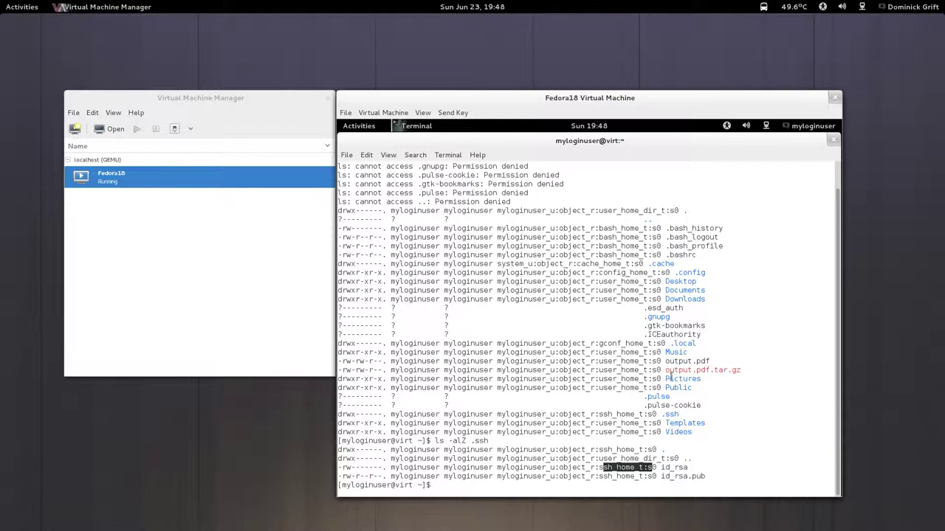
Step: Return to the Terminal window through the overview and highlight the id_rsa file name
{"action": "left_click", "coordinate": [347, 114]}
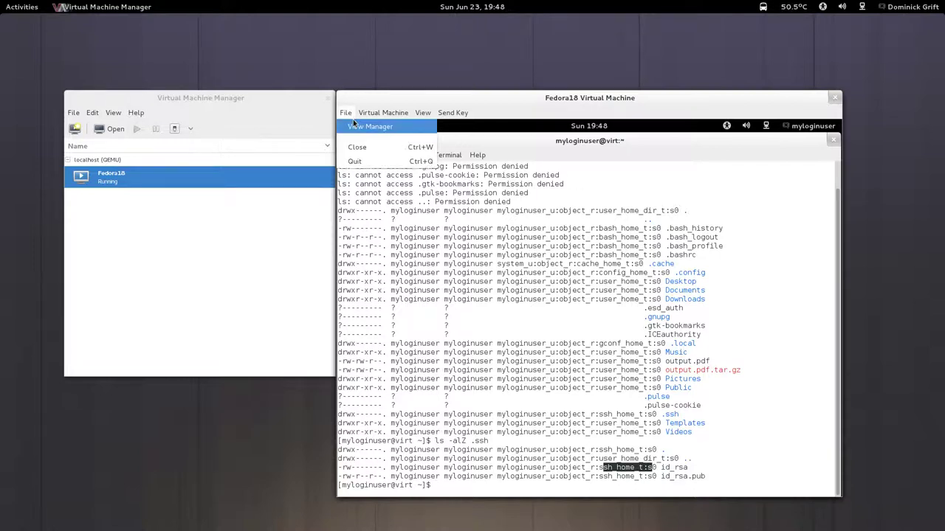
{"action": "left_click", "coordinate": [355, 124]}
{"action": "left_click", "coordinate": [356, 127]}
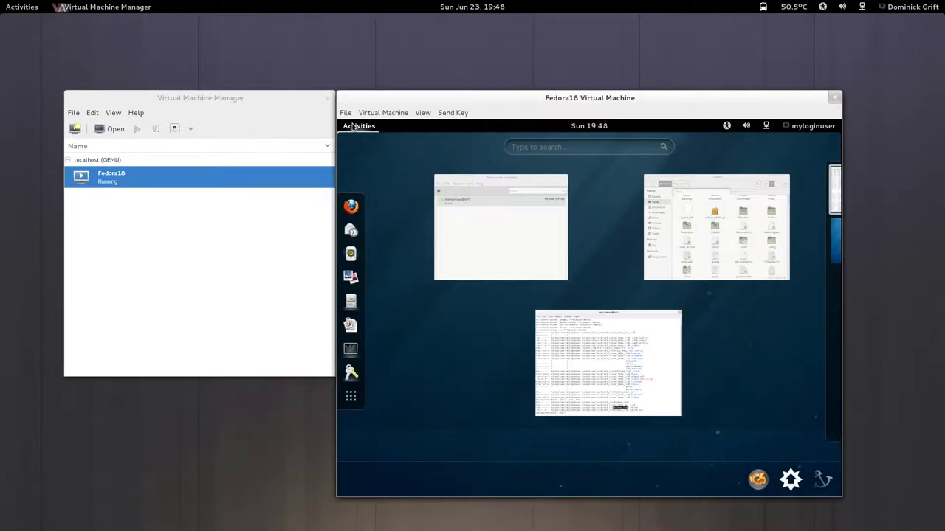
{"action": "left_click", "coordinate": [606, 350]}
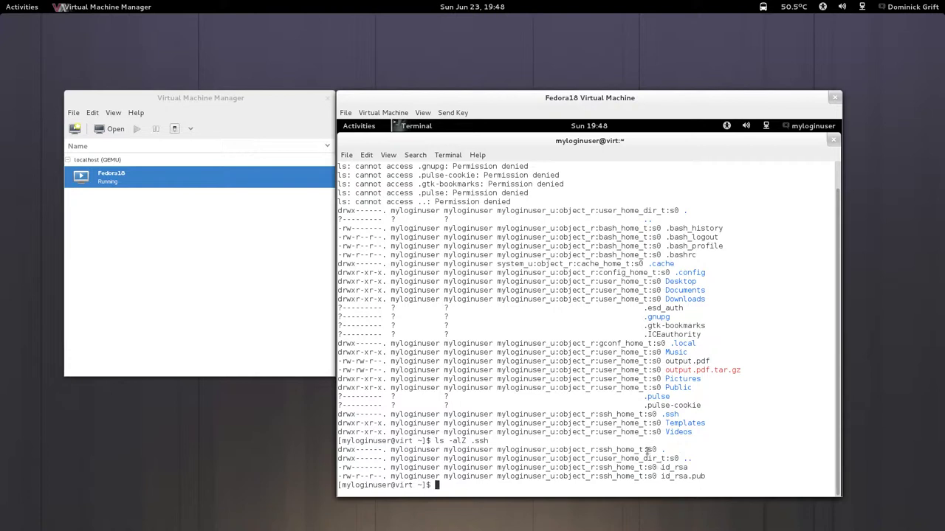
{"action": "left_click_drag", "start_coordinate": [660, 467], "coordinate": [683, 467]}
{"action": "left_click", "coordinate": [683, 467]}
Step: Edit the previous command into cat .ssh/*.pub and run it to print the public key
{"action": "key", "text": "Up"}
{"action": "type", "text": "*.pub"}
{"action": "key", "text": "Left"}
{"action": "key", "text": "Left"}
{"action": "key", "text": "Left"}
{"action": "key", "text": "Left"}
{"action": "key", "text": "Left"}
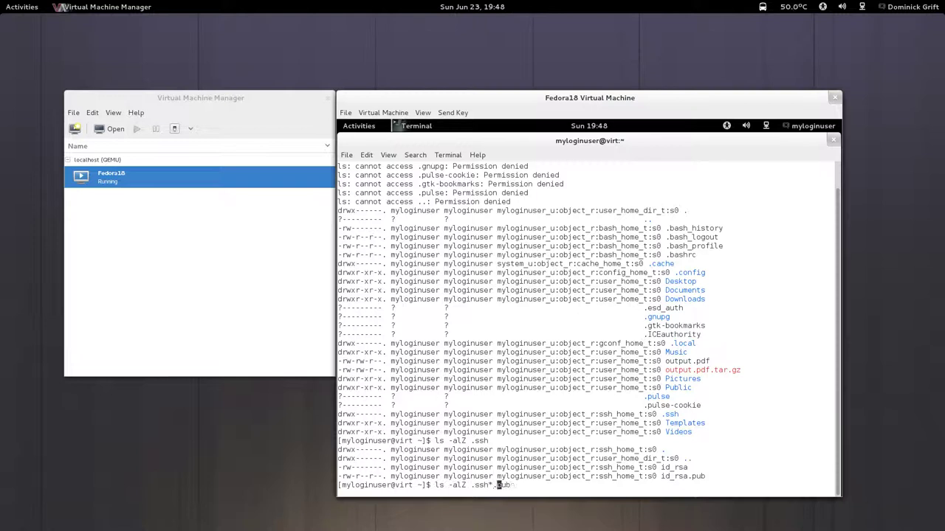
{"action": "type", "text": "/"}
{"action": "key", "text": "End"}
{"action": "key", "text": "Left"}
{"action": "key", "text": "Left"}
{"action": "key", "text": "Left"}
{"action": "key", "text": "Left"}
{"action": "key", "text": "Left"}
{"action": "key", "text": "Left"}
{"action": "key", "text": "Left"}
{"action": "key", "text": "Left"}
{"action": "key", "text": "Left"}
{"action": "key", "text": "Left"}
{"action": "key", "text": "Left"}
{"action": "key", "text": "BackSpace"}
{"action": "key", "text": "BackSpace"}
{"action": "key", "text": "BackSpace"}
{"action": "key", "text": "BackSpace"}
{"action": "key", "text": "BackSpace"}
{"action": "key", "text": "BackSpace"}
{"action": "key", "text": "BackSpace"}
{"action": "type", "text": "cat"}
{"action": "key", "text": "Return"}
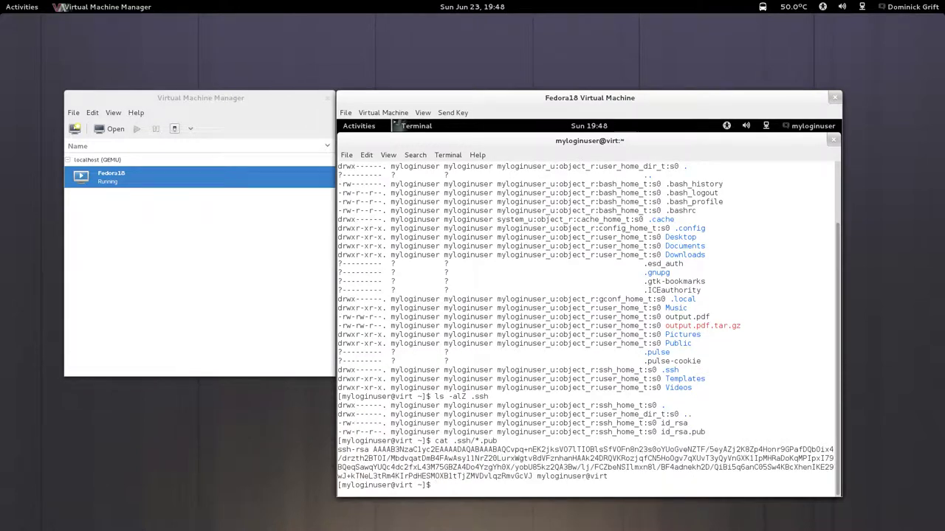
Step: Highlight the printed ssh-rsa key text, clear it, and show the window overview
{"action": "key", "text": "Up"}
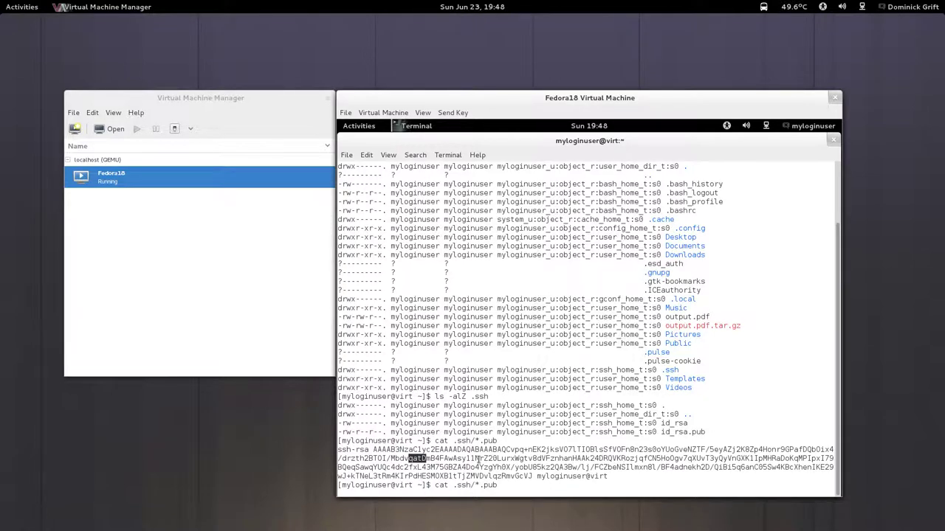
{"action": "left_click_drag", "start_coordinate": [507, 451], "coordinate": [608, 476]}
{"action": "left_click", "coordinate": [528, 326]}
{"action": "left_click", "coordinate": [361, 129]}
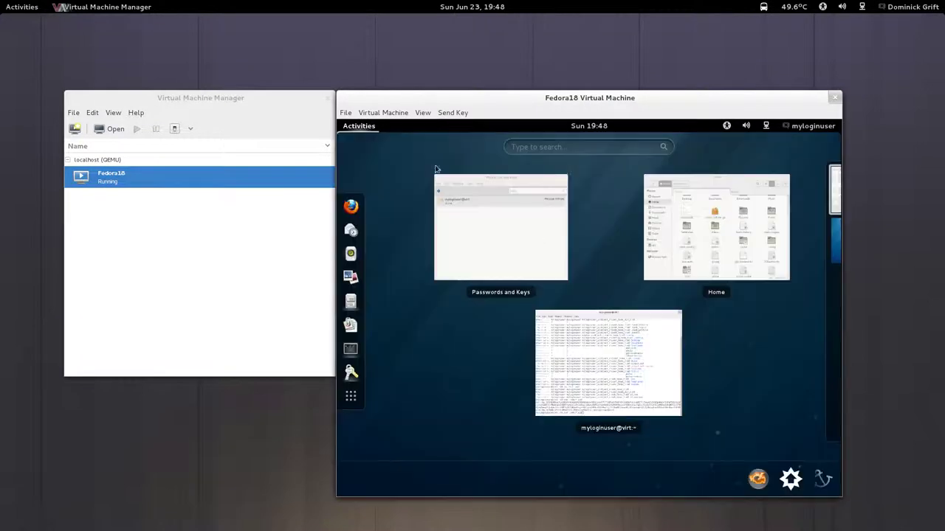
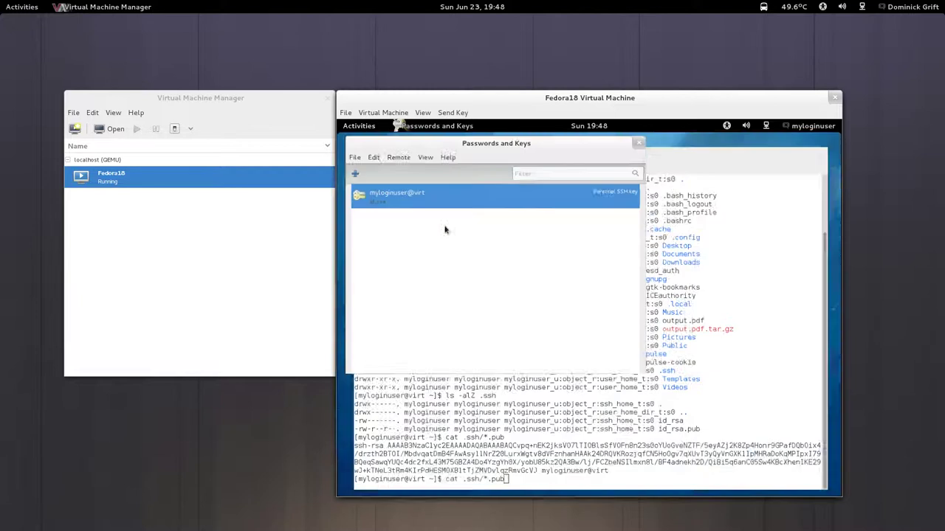
Step: Start a new PGP key in Passwords and Keys and open its details form
{"action": "left_click", "coordinate": [348, 172]}
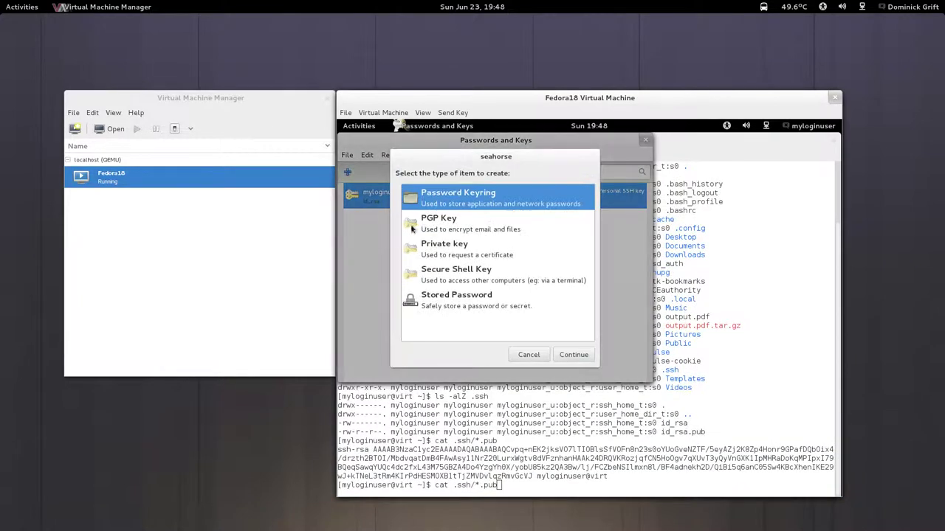
{"action": "left_click", "coordinate": [415, 229]}
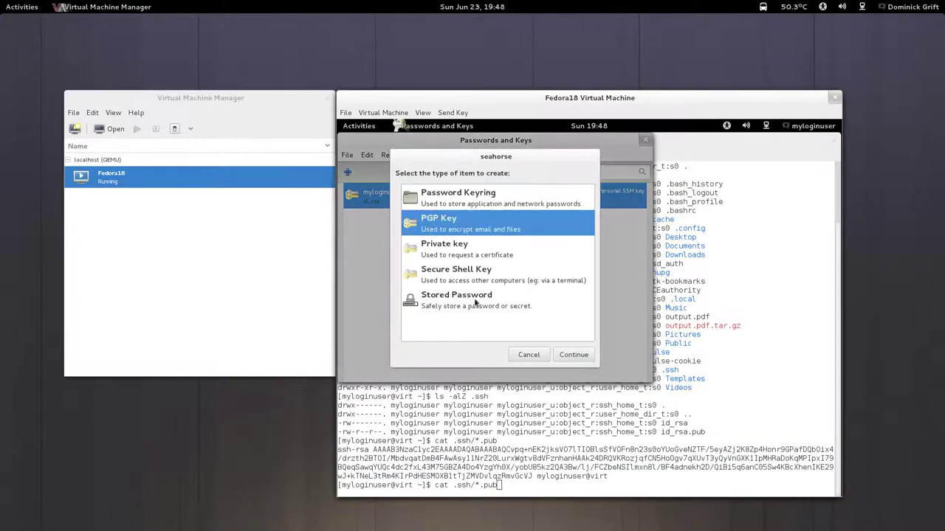
{"action": "left_click", "coordinate": [569, 359]}
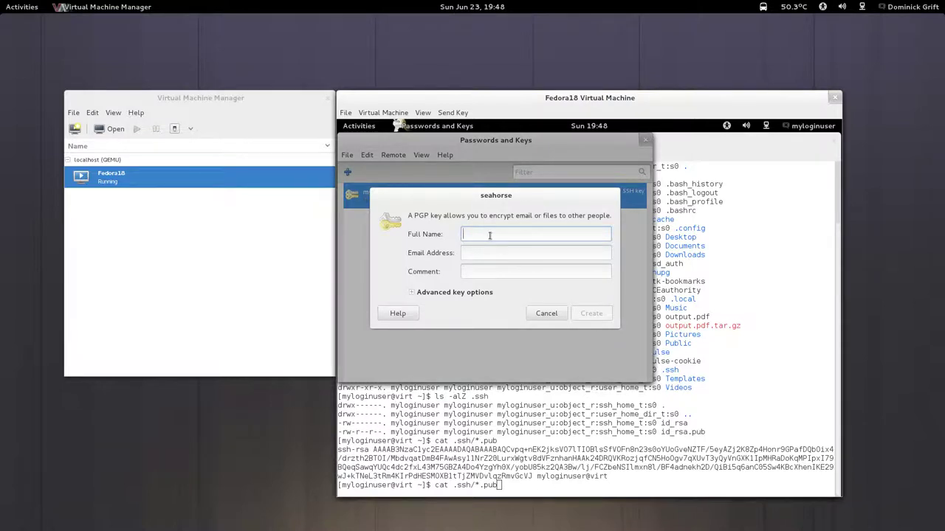
Step: Bring the guest's terminal window back to the front
{"action": "left_click", "coordinate": [346, 127]}
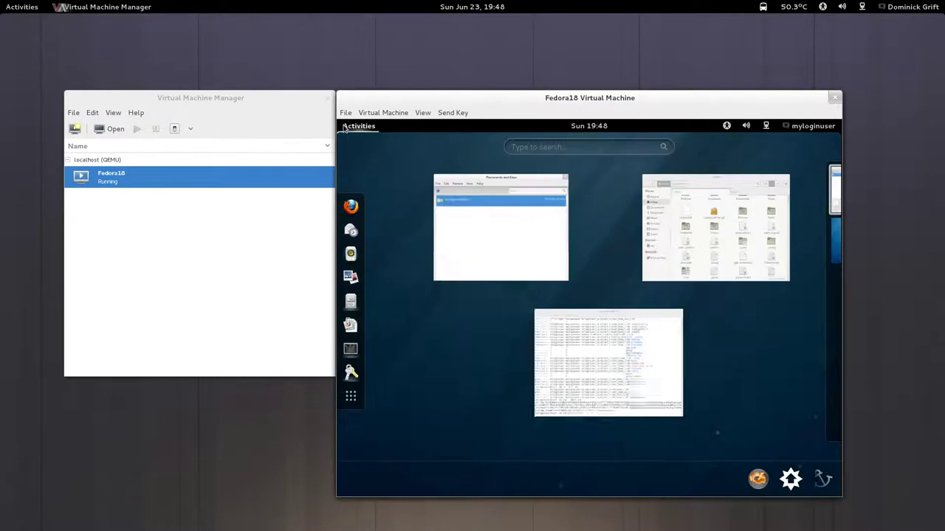
{"action": "left_click", "coordinate": [494, 371]}
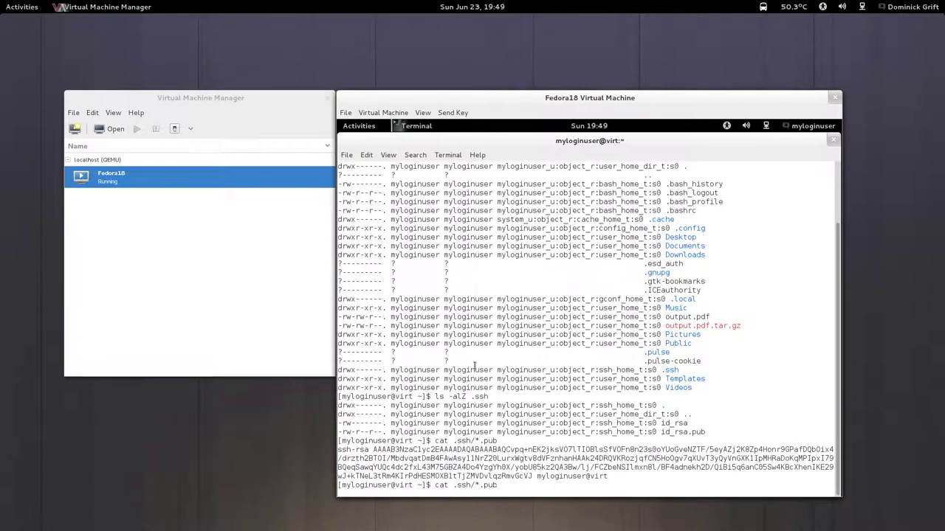
Step: Run ps auxZ to list every running process with its SELinux context
{"action": "key", "text": "BackSpace"}
{"action": "key", "text": "BackSpace"}
{"action": "key", "text": "BackSpace"}
{"action": "key", "text": "BackSpace"}
{"action": "key", "text": "BackSpace"}
{"action": "key", "text": "BackSpace"}
{"action": "key", "text": "BackSpace"}
{"action": "key", "text": "BackSpace"}
{"action": "key", "text": "BackSpace"}
{"action": "key", "text": "BackSpace"}
{"action": "key", "text": "BackSpace"}
{"action": "key", "text": "BackSpace"}
{"action": "key", "text": "BackSpace"}
{"action": "key", "text": "BackSpace"}
{"action": "type", "text": "ps auxZ"}
{"action": "key", "text": "Return"}
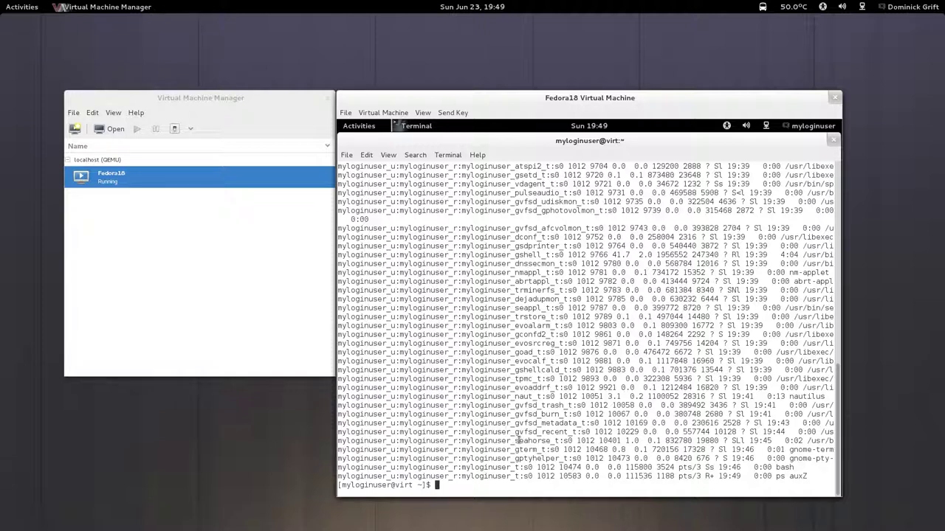
Step: Highlight the seahorse lines in the seahorse_t domain, then return to the PGP key form
{"action": "left_click_drag", "start_coordinate": [517, 440], "coordinate": [772, 440]}
{"action": "left_click", "coordinate": [518, 441]}
{"action": "left_click_drag", "start_coordinate": [514, 440], "coordinate": [546, 425]}
{"action": "left_click", "coordinate": [539, 441]}
{"action": "left_click", "coordinate": [554, 425]}
{"action": "left_click", "coordinate": [368, 130]}
{"action": "left_click", "coordinate": [522, 233]}
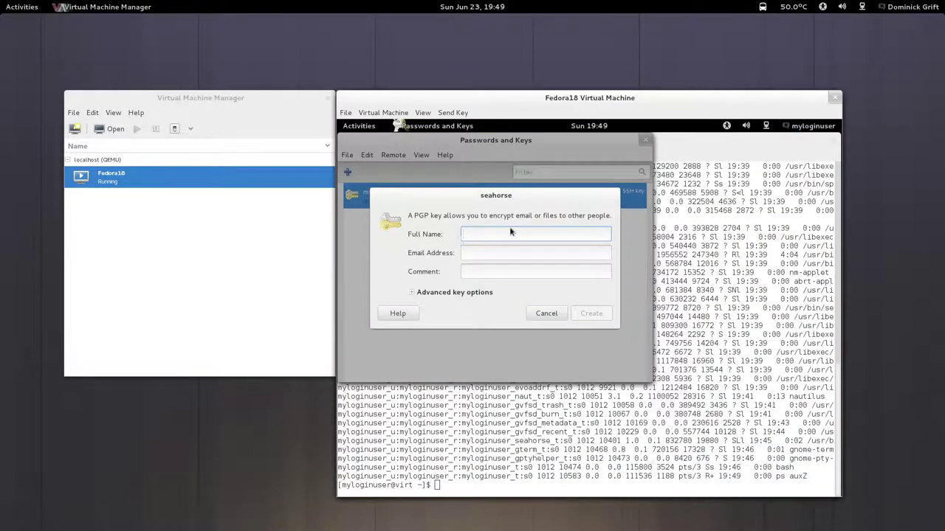
Step: Enter the full name, the e-mail address and comment 'Test' for the new PGP key
{"action": "type", "text": "Mylogin Y"}
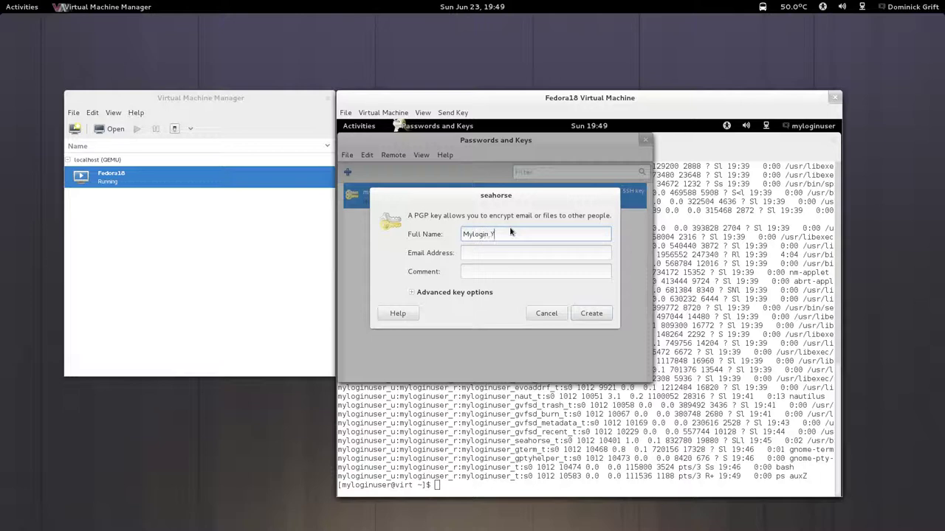
{"action": "key", "text": "BackSpace"}
{"action": "type", "text": "User"}
{"action": "left_click", "coordinate": [484, 254]}
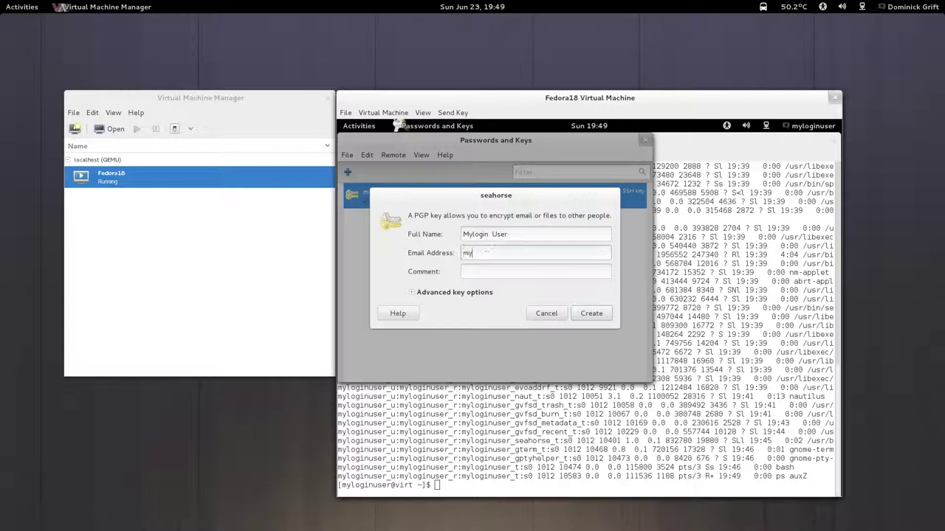
{"action": "left_click", "coordinate": [475, 270]}
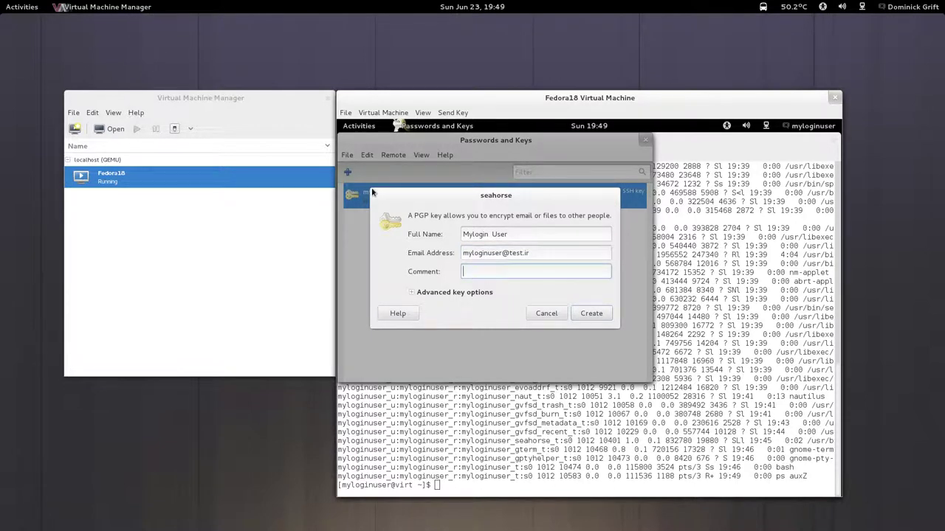
{"action": "type", "text": "Test"}
Step: Set the advanced RSA key strength to 4096 bits, glance at Help, and create the key
{"action": "left_click", "coordinate": [412, 292]}
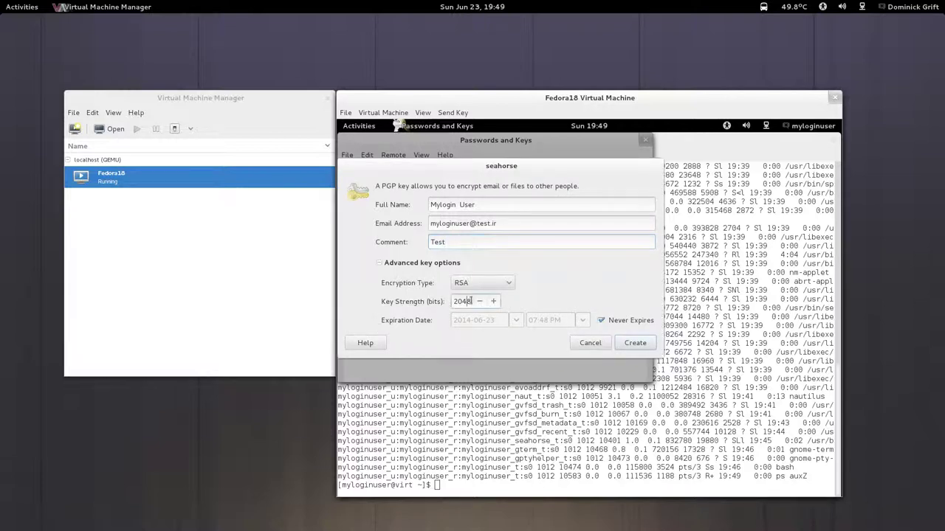
{"action": "left_click_drag", "start_coordinate": [466, 302], "coordinate": [434, 304]}
{"action": "key", "text": "BackSpace"}
{"action": "type", "text": "5096"}
{"action": "key", "text": "BackSpace"}
{"action": "type", "text": "4096"}
{"action": "left_click", "coordinate": [365, 344]}
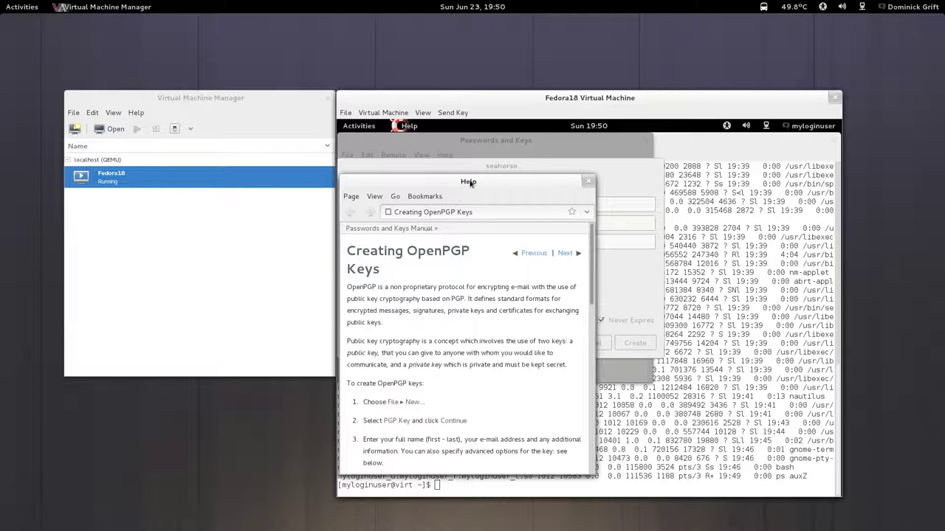
{"action": "left_click", "coordinate": [587, 182]}
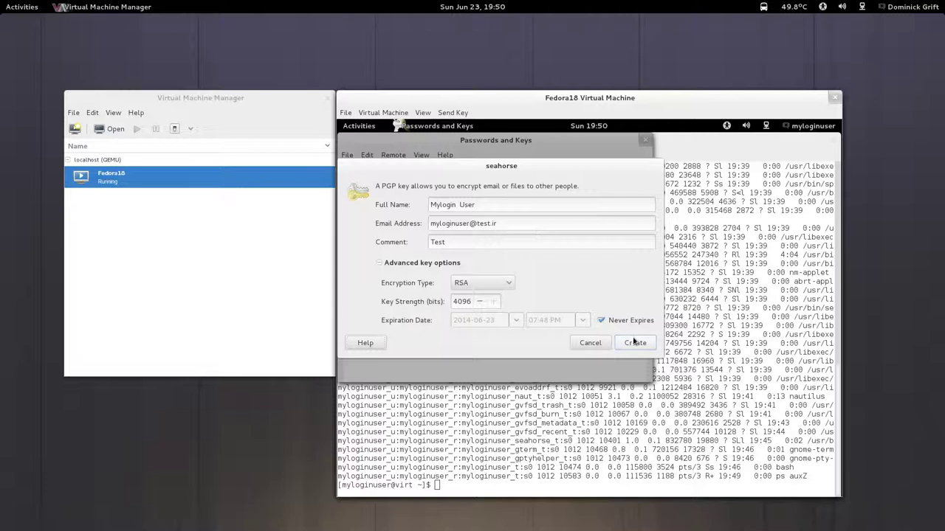
{"action": "left_click", "coordinate": [633, 342]}
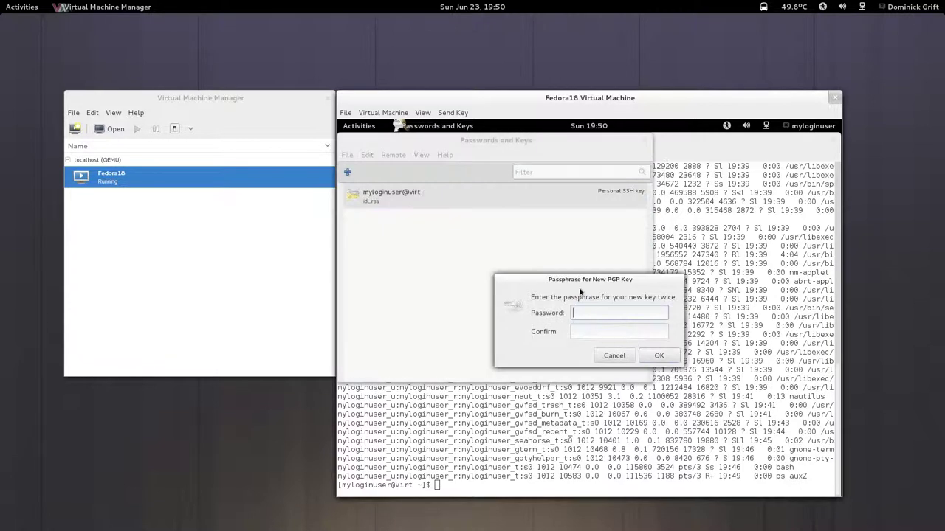
Step: Enter and confirm a passphrase for the new PGP key to start generating it
{"action": "type", "text": "a"}
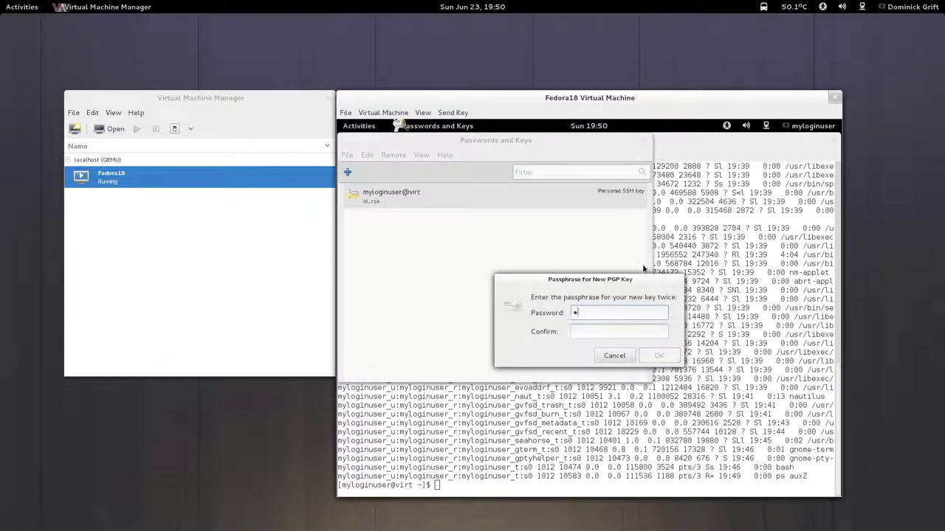
{"action": "type", "text": "aa"}
{"action": "key", "text": "Tab"}
{"action": "type", "text": "aaaaaa"}
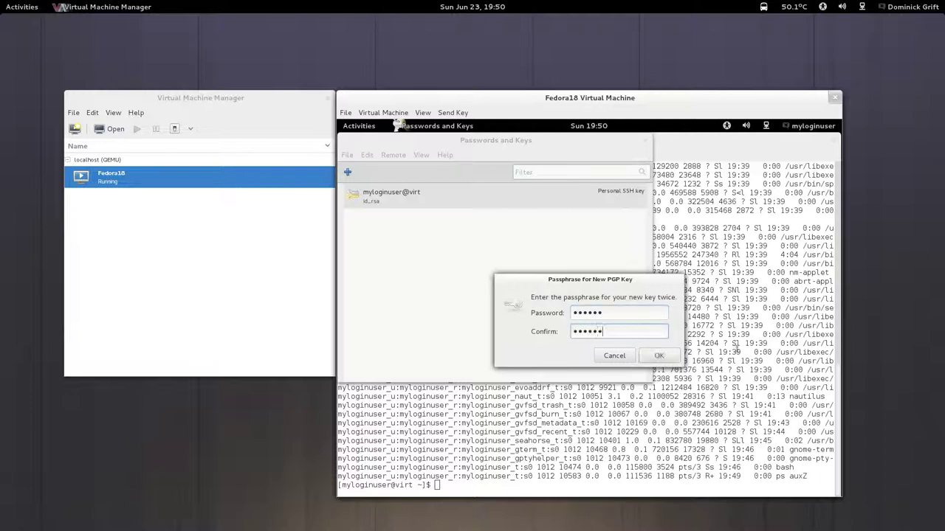
{"action": "left_click", "coordinate": [659, 356]}
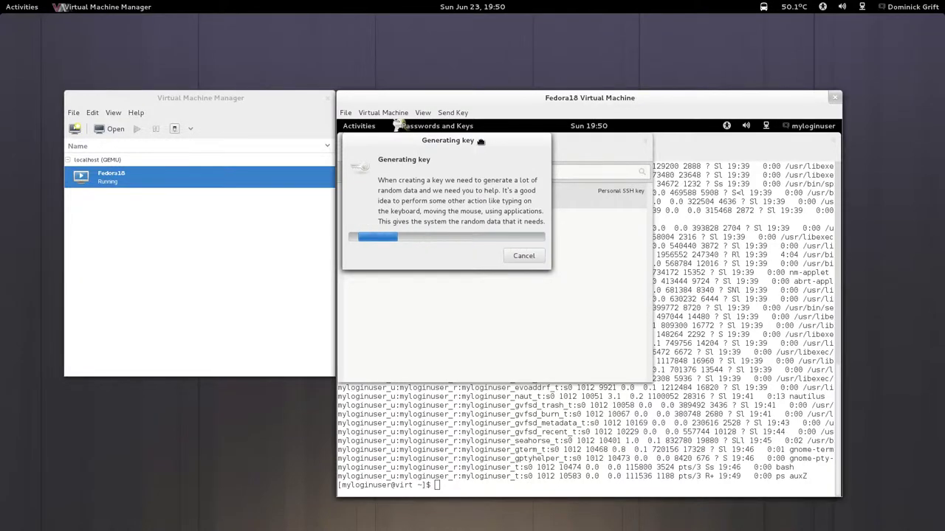
Step: Move the Generating key window around repeatedly to supply random data
{"action": "left_click_drag", "start_coordinate": [476, 155], "coordinate": [653, 302]}
{"action": "left_click_drag", "start_coordinate": [610, 200], "coordinate": [617, 305]}
{"action": "left_click_drag", "start_coordinate": [572, 256], "coordinate": [576, 299]}
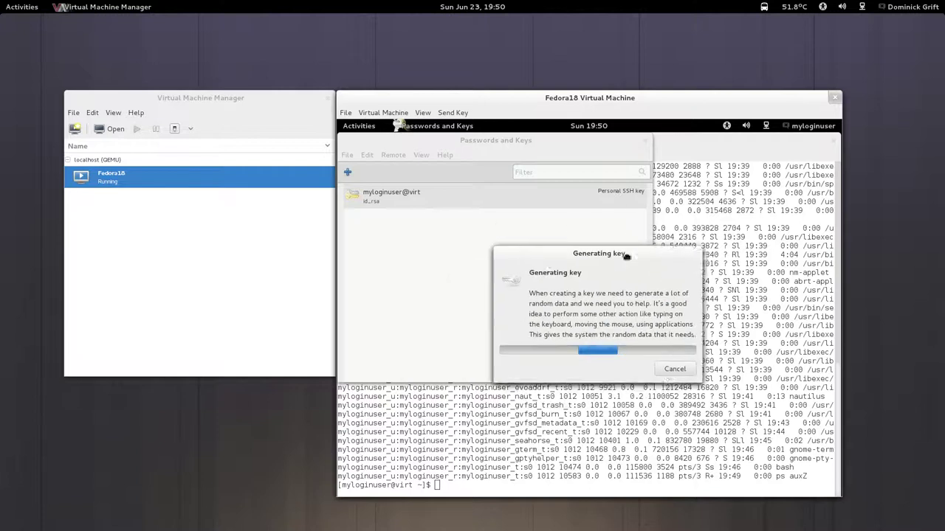
{"action": "left_click_drag", "start_coordinate": [626, 256], "coordinate": [570, 215]}
{"action": "left_click_drag", "start_coordinate": [631, 237], "coordinate": [604, 274]}
{"action": "left_click_drag", "start_coordinate": [590, 311], "coordinate": [554, 306]}
{"action": "left_click_drag", "start_coordinate": [611, 291], "coordinate": [609, 237]}
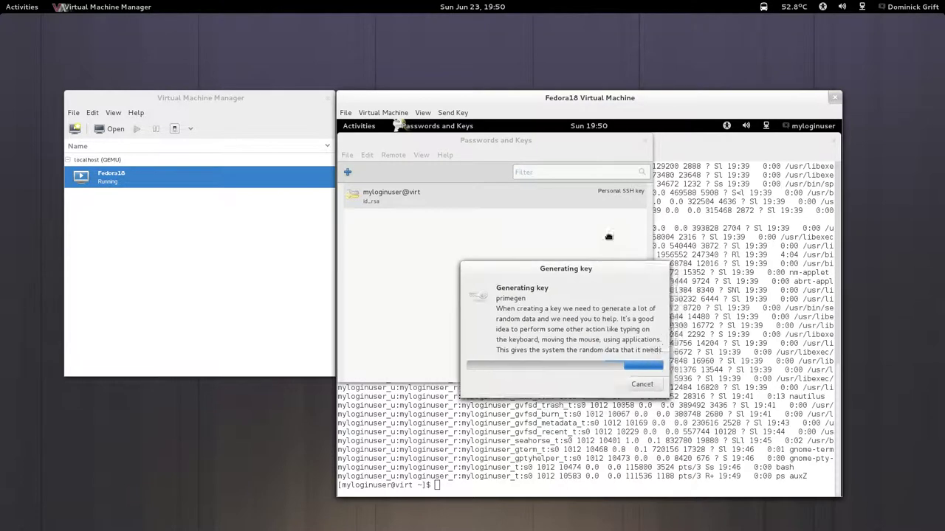
{"action": "left_click_drag", "start_coordinate": [550, 264], "coordinate": [530, 280]}
{"action": "left_click_drag", "start_coordinate": [584, 185], "coordinate": [548, 248]}
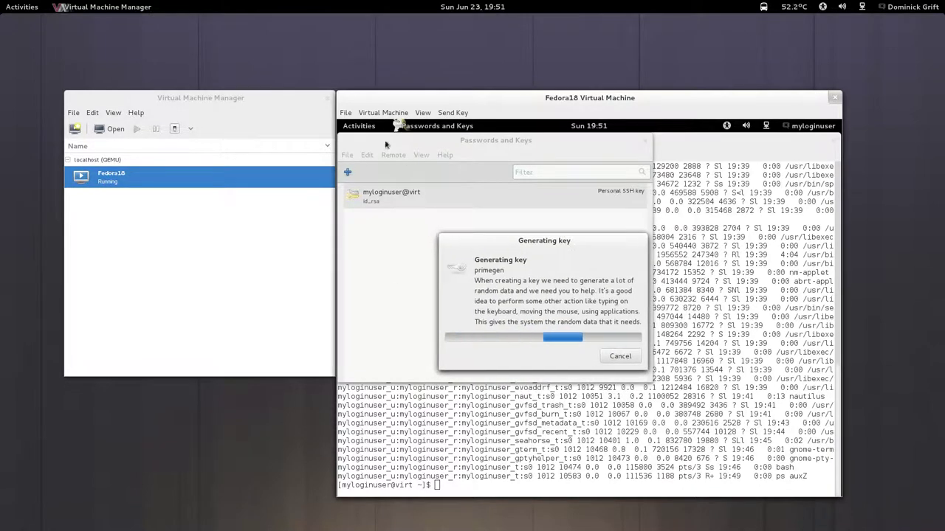
{"action": "left_click", "coordinate": [450, 115]}
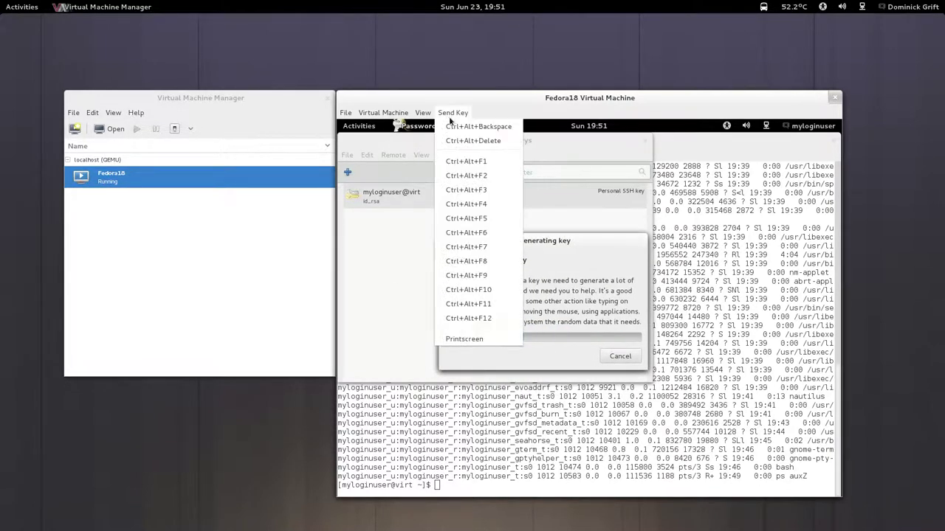
Step: On the Ctrl+Alt+F2 root console, append the confined user's public SSH key to another account's authorized_keys
{"action": "left_click", "coordinate": [470, 176]}
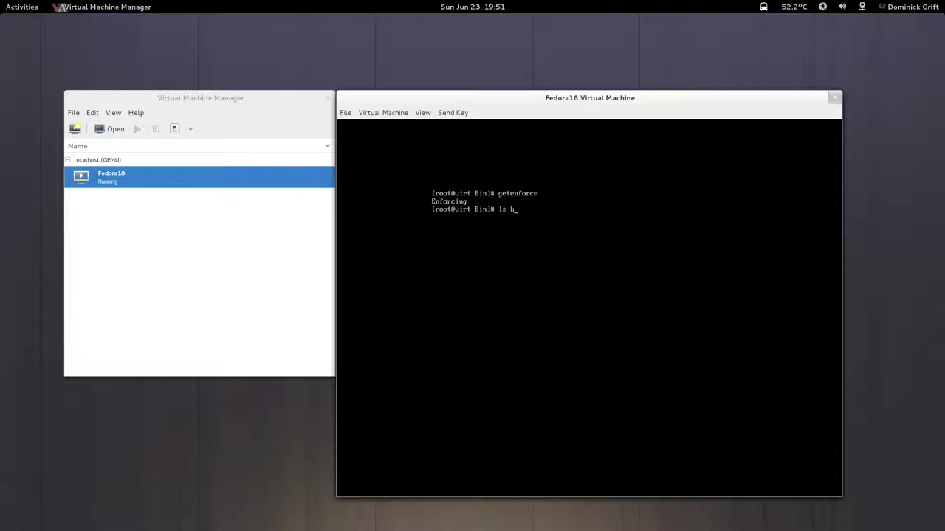
{"action": "type", "text": "p"}
{"action": "key", "text": "BackSpace"}
{"action": "key", "text": "BackSpace"}
{"action": "type", "text": "ssh"}
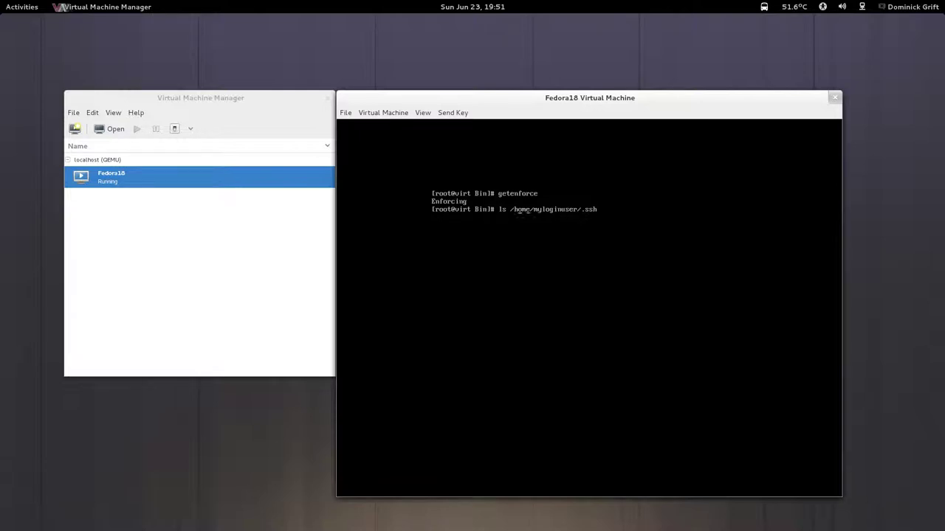
{"action": "key", "text": "BackSpace"}
{"action": "key", "text": "BackSpace"}
{"action": "type", "text": "cat"}
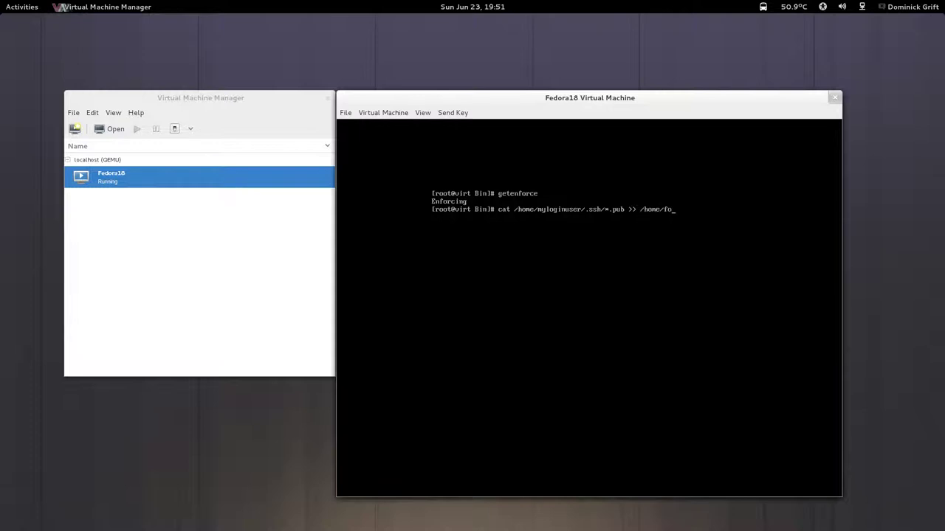
{"action": "key", "text": "BackSpace"}
{"action": "type", "text": "do"}
{"action": "type", "text": "s"}
{"action": "key", "text": "BackSpace"}
{"action": "key", "text": "BackSpace"}
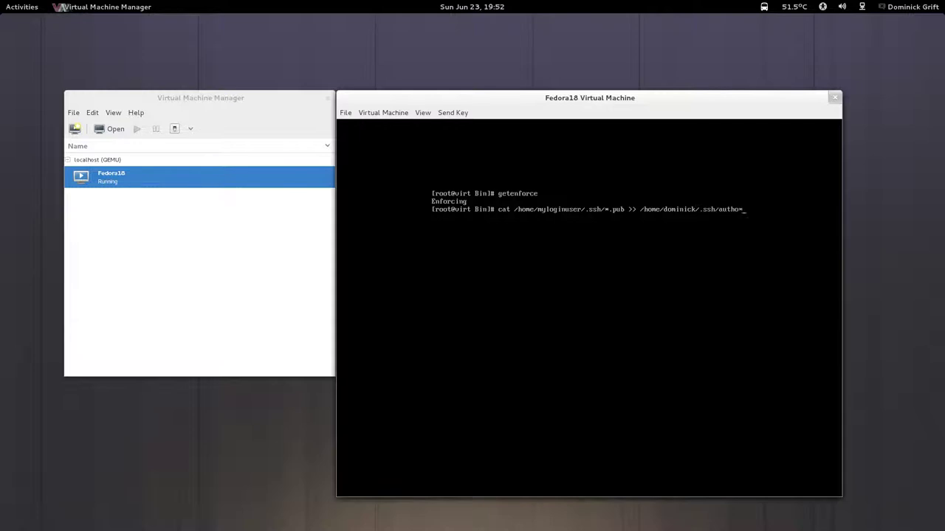
{"action": "key", "text": "Return"}
Step: Show the last line of that authorized_keys file with tail -n 1
{"action": "key", "text": "Up"}
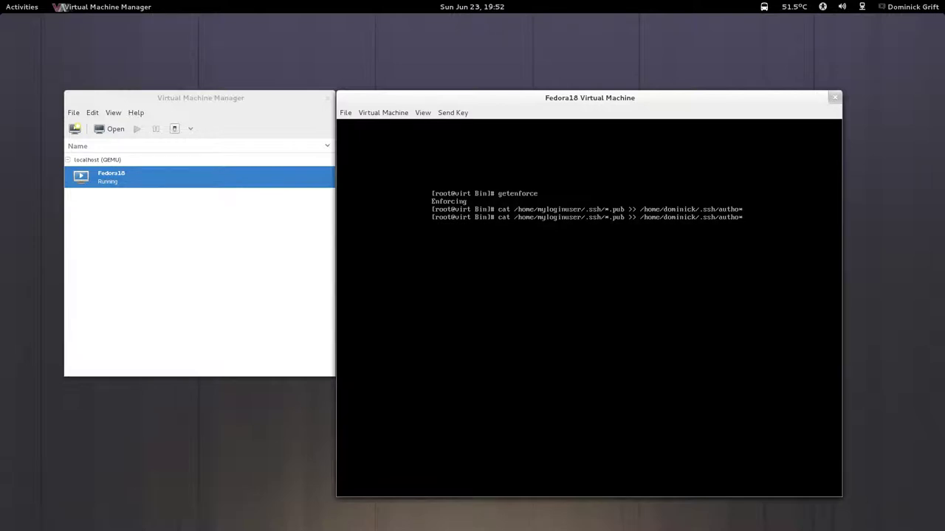
{"action": "key", "text": "Left"}
{"action": "key", "text": "Left"}
{"action": "key", "text": "Left"}
{"action": "key", "text": "Left"}
{"action": "key", "text": "Left"}
{"action": "key", "text": "Left"}
{"action": "key", "text": "Left"}
{"action": "key", "text": "Left"}
{"action": "key", "text": "Left"}
{"action": "key", "text": "Left"}
{"action": "key", "text": "Left"}
{"action": "key", "text": "Left"}
{"action": "key", "text": "Left"}
{"action": "key", "text": "Left"}
{"action": "key", "text": "Left"}
{"action": "key", "text": "Left"}
{"action": "key", "text": "Left"}
{"action": "key", "text": "Left"}
{"action": "key", "text": "Left"}
{"action": "key", "text": "Left"}
{"action": "key", "text": "BackSpace"}
{"action": "key", "text": "BackSpace"}
{"action": "key", "text": "BackSpace"}
{"action": "key", "text": "BackSpace"}
{"action": "key", "text": "BackSpace"}
{"action": "key", "text": "BackSpace"}
{"action": "key", "text": "BackSpace"}
{"action": "key", "text": "BackSpace"}
{"action": "key", "text": "BackSpace"}
{"action": "key", "text": "BackSpace"}
{"action": "key", "text": "BackSpace"}
{"action": "key", "text": "BackSpace"}
{"action": "key", "text": "BackSpace"}
{"action": "key", "text": "BackSpace"}
{"action": "key", "text": "BackSpace"}
{"action": "key", "text": "BackSpace"}
{"action": "key", "text": "BackSpace"}
{"action": "key", "text": "BackSpace"}
{"action": "key", "text": "BackSpace"}
{"action": "key", "text": "BackSpace"}
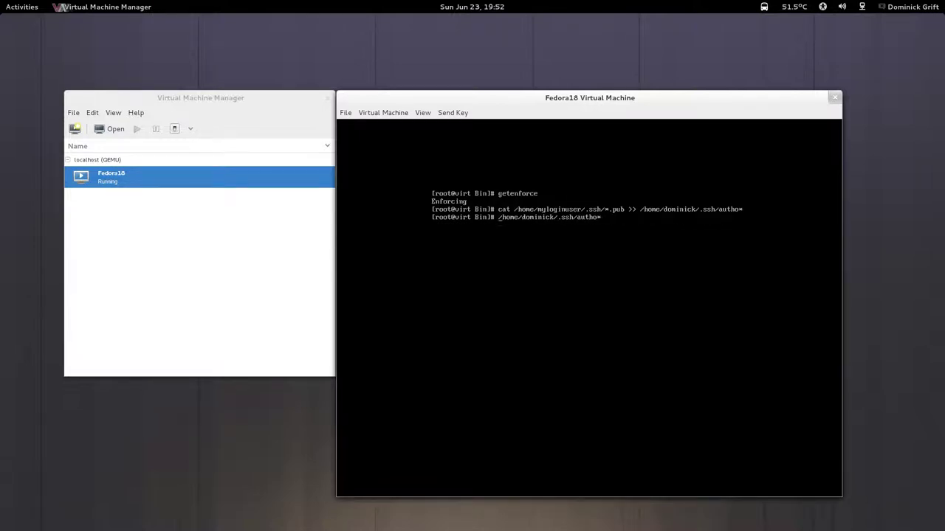
{"action": "type", "text": "tail -n "}
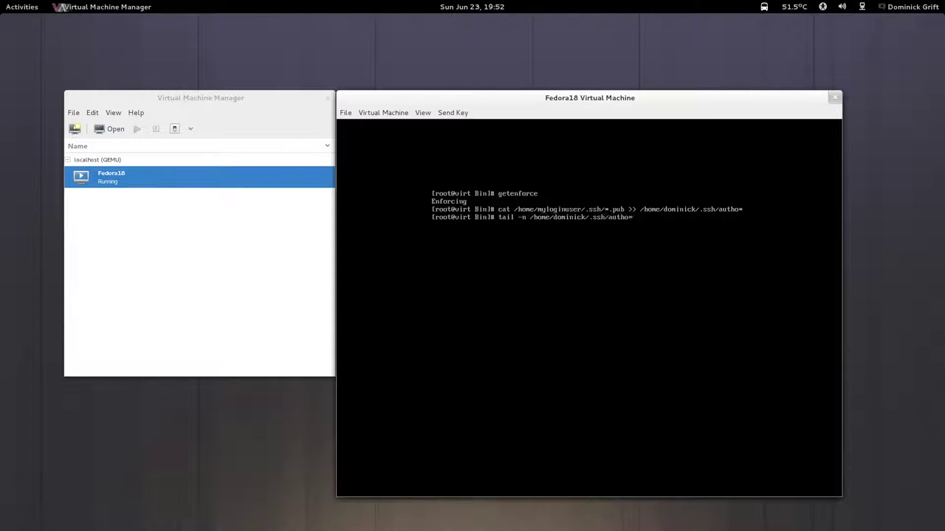
{"action": "type", "text": "1"}
{"action": "key", "text": "Return"}
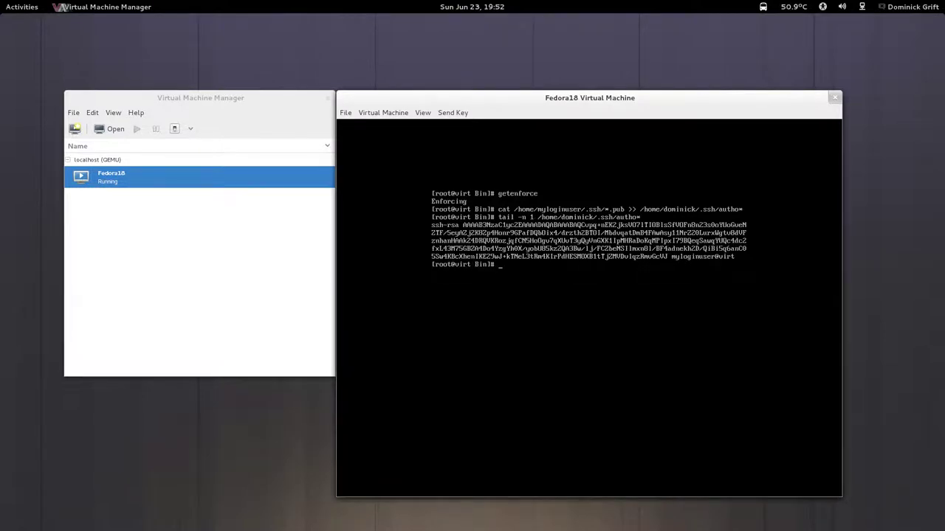
{"action": "left_click", "coordinate": [452, 112]}
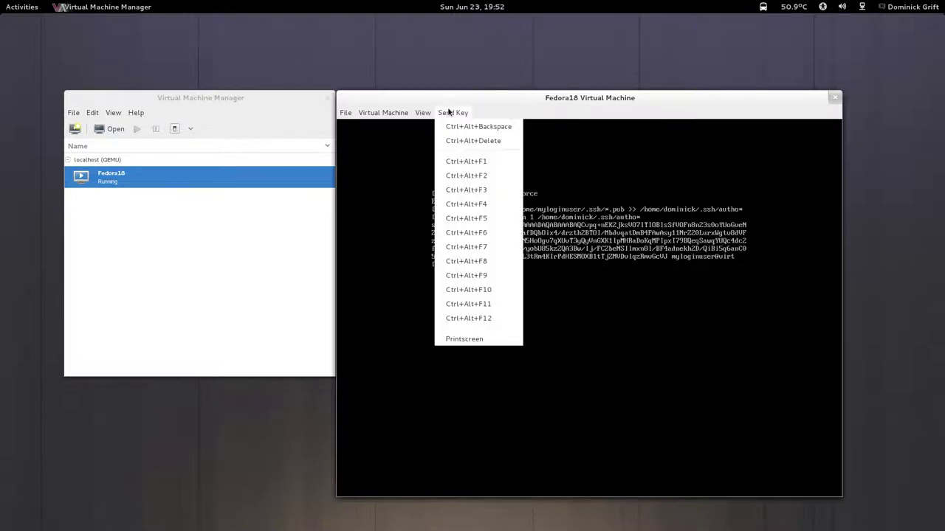
Step: Back on the desktop, run find / in the terminal and get Permission denied
{"action": "left_click", "coordinate": [456, 161]}
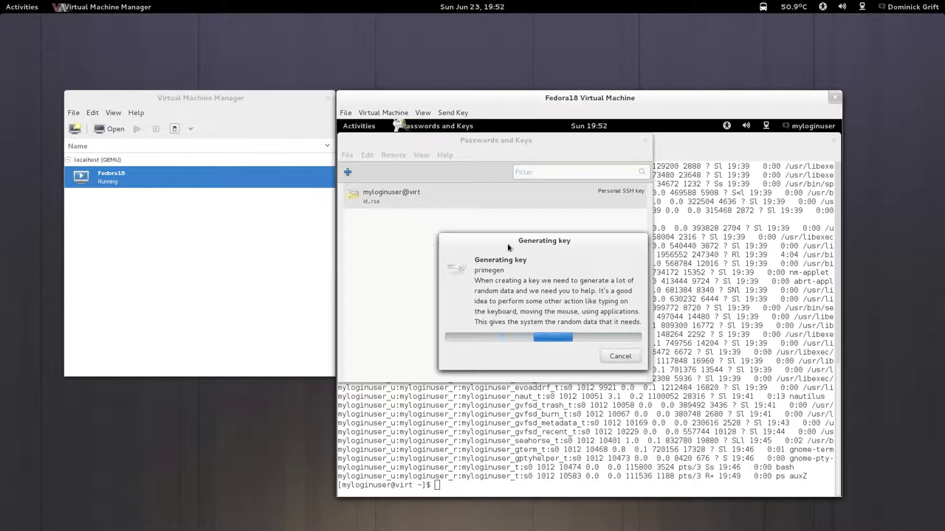
{"action": "left_click_drag", "start_coordinate": [543, 241], "coordinate": [532, 262]}
{"action": "left_click_drag", "start_coordinate": [586, 215], "coordinate": [565, 214]}
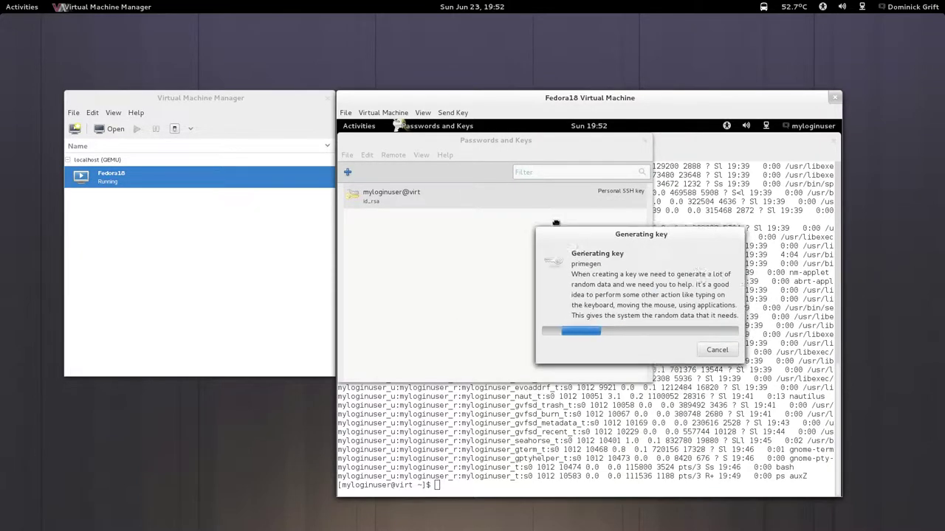
{"action": "left_click", "coordinate": [555, 458]}
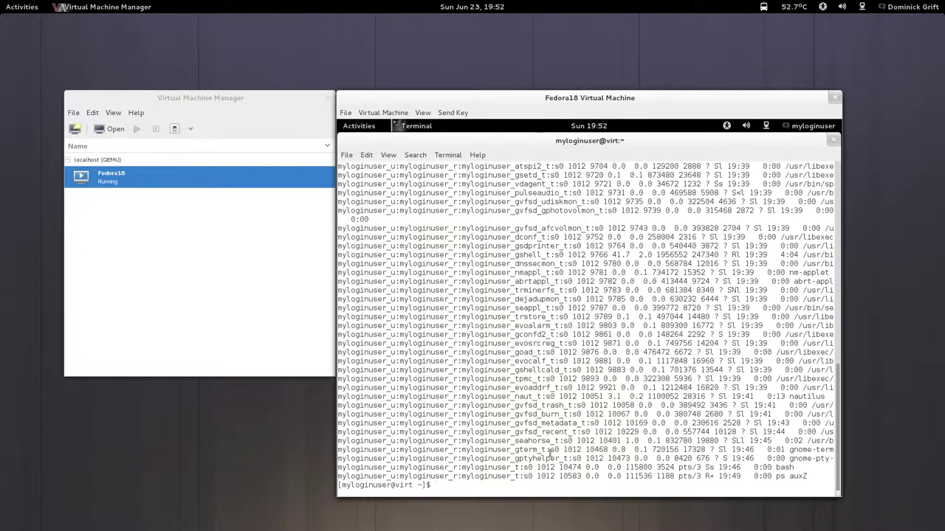
{"action": "type", "text": "find /"}
{"action": "key", "text": "Return"}
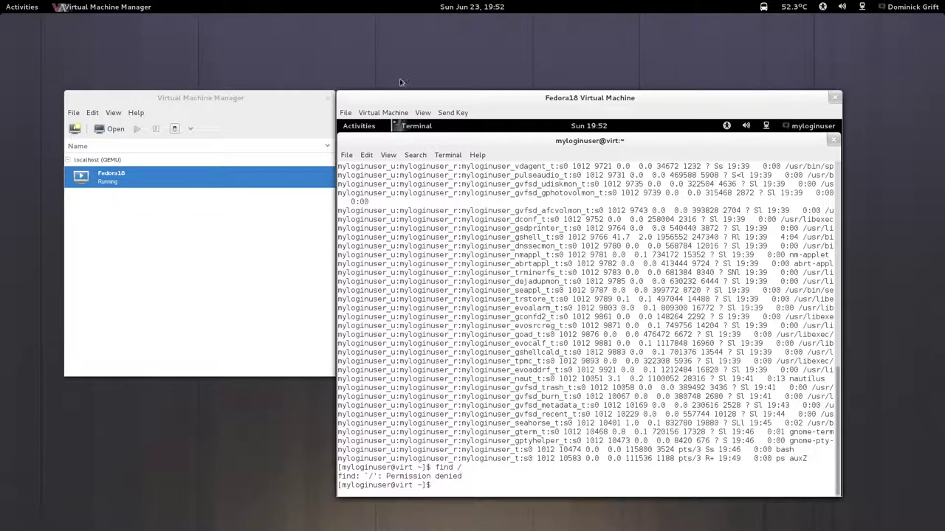
Step: Check the key generation dialog, then bring Passwords and Keys forward
{"action": "left_click", "coordinate": [354, 127]}
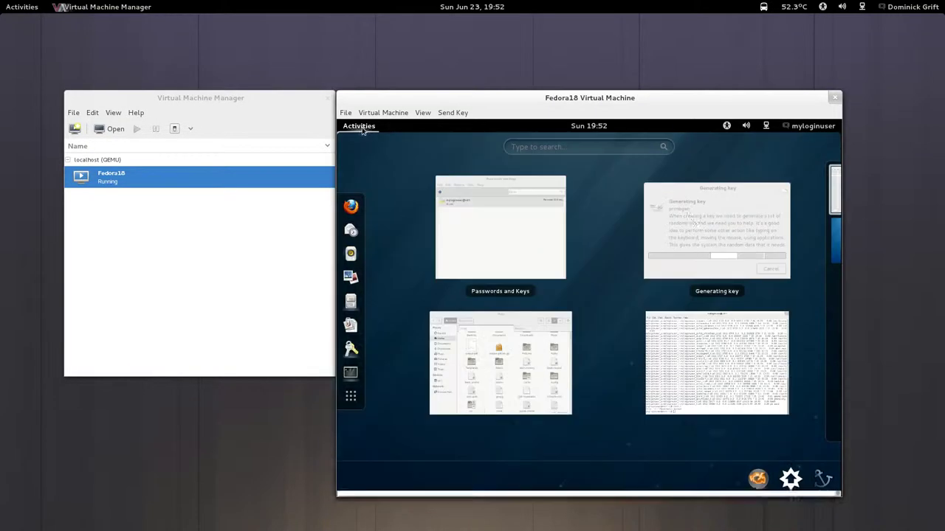
{"action": "left_click", "coordinate": [692, 222]}
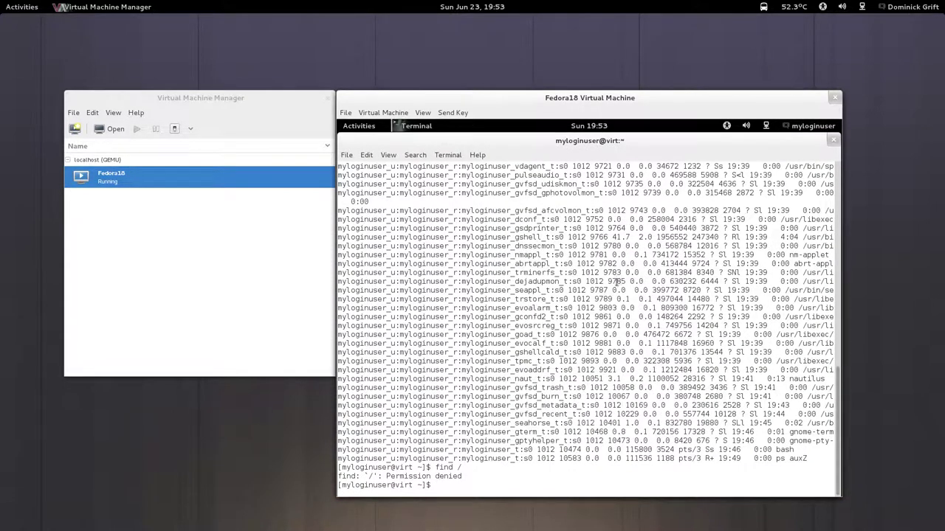
{"action": "left_click", "coordinate": [359, 125]}
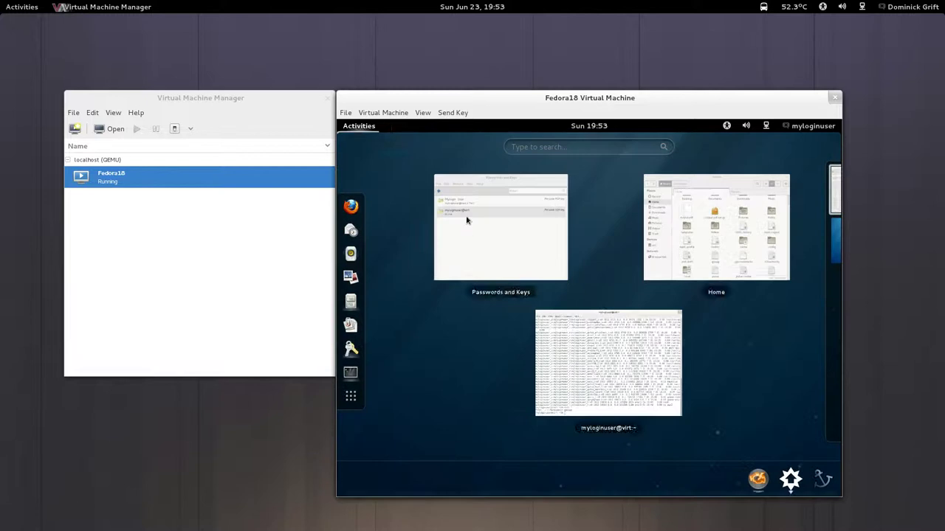
{"action": "left_click", "coordinate": [468, 233]}
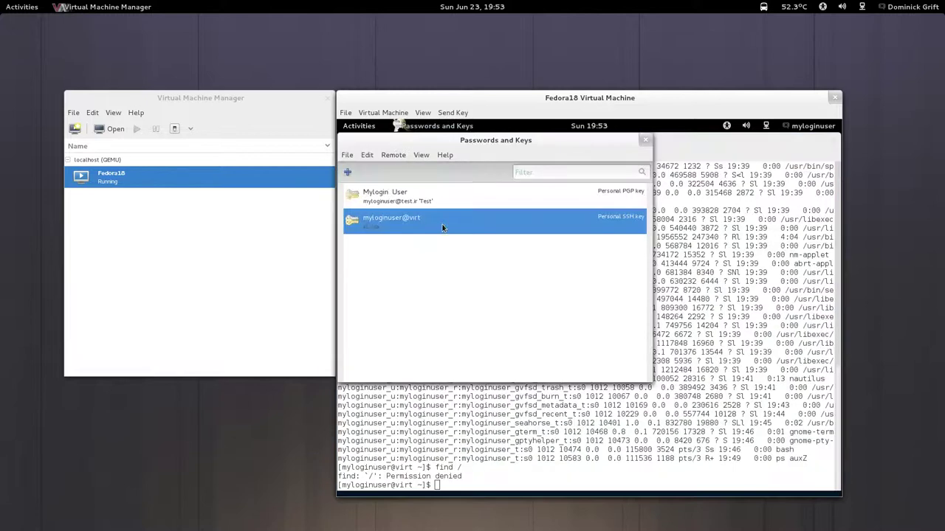
Step: Compare the new PGP key and SSH key entries, then close Passwords and Keys
{"action": "left_click", "coordinate": [402, 201]}
{"action": "left_click", "coordinate": [406, 221]}
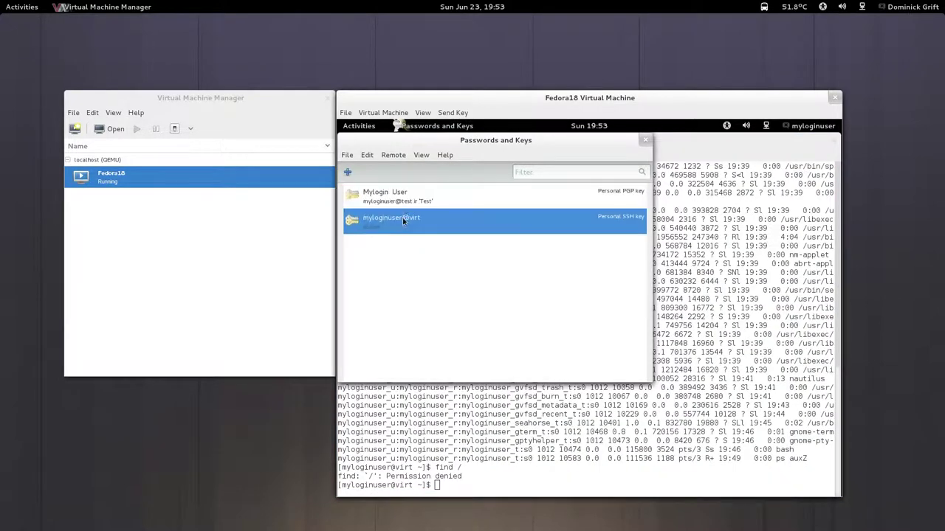
{"action": "left_click", "coordinate": [406, 202]}
{"action": "left_click", "coordinate": [407, 225]}
{"action": "left_click", "coordinate": [647, 139]}
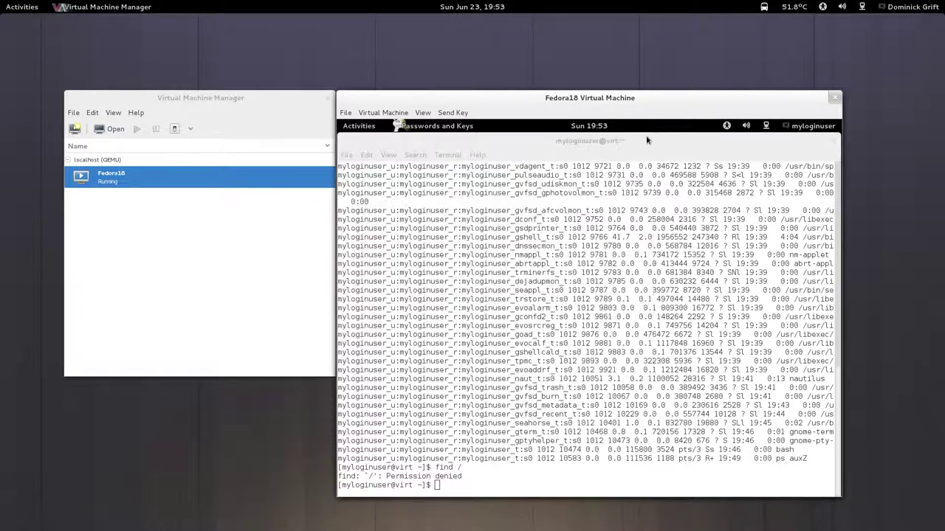
{"action": "left_click", "coordinate": [367, 130]}
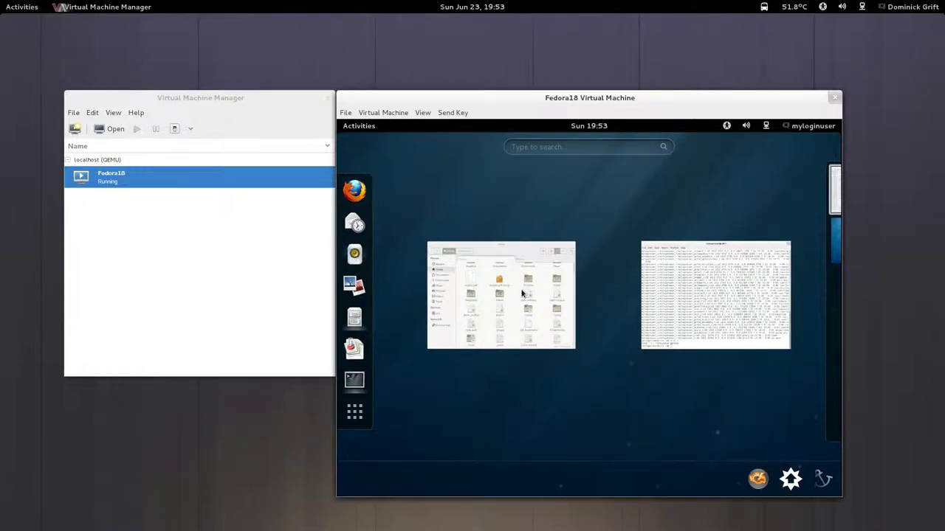
Step: Bring the Home file manager forward and open Documents, containing only output.pdf
{"action": "left_click", "coordinate": [521, 293]}
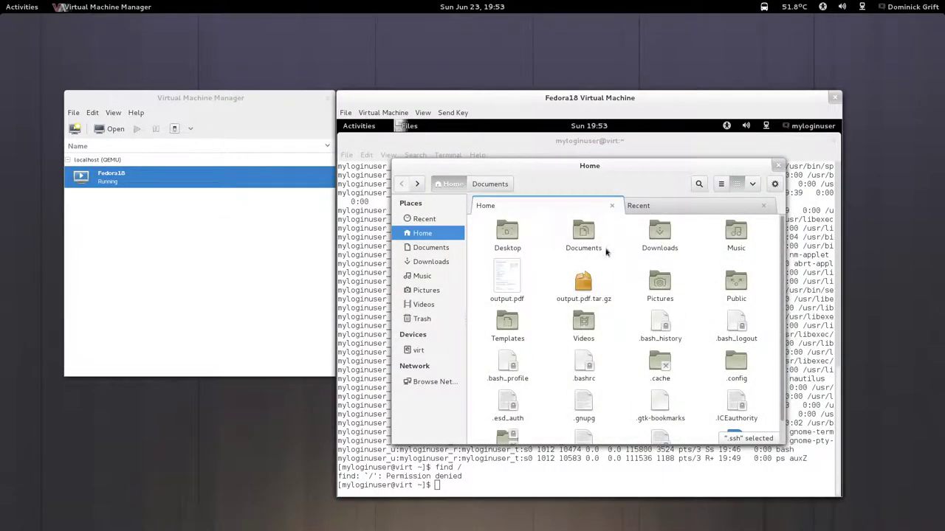
{"action": "double_click", "coordinate": [594, 246]}
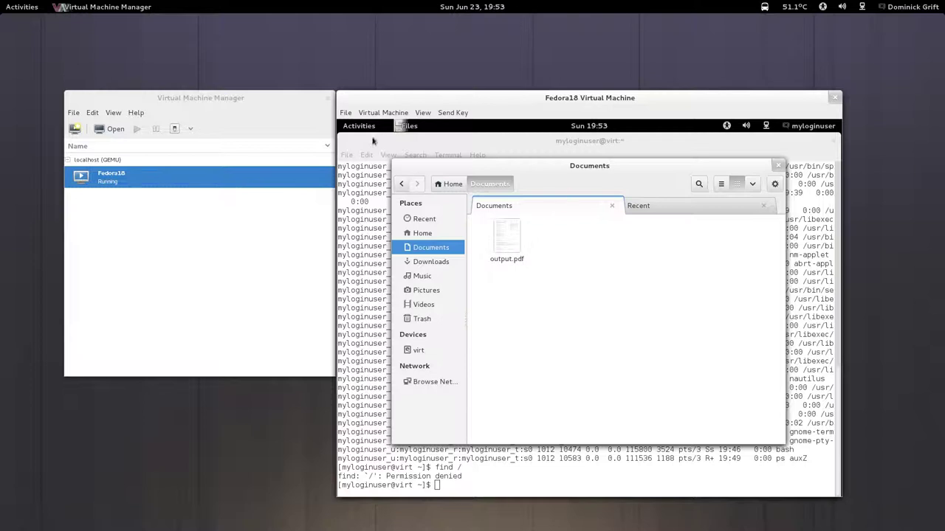
{"action": "left_click", "coordinate": [347, 128]}
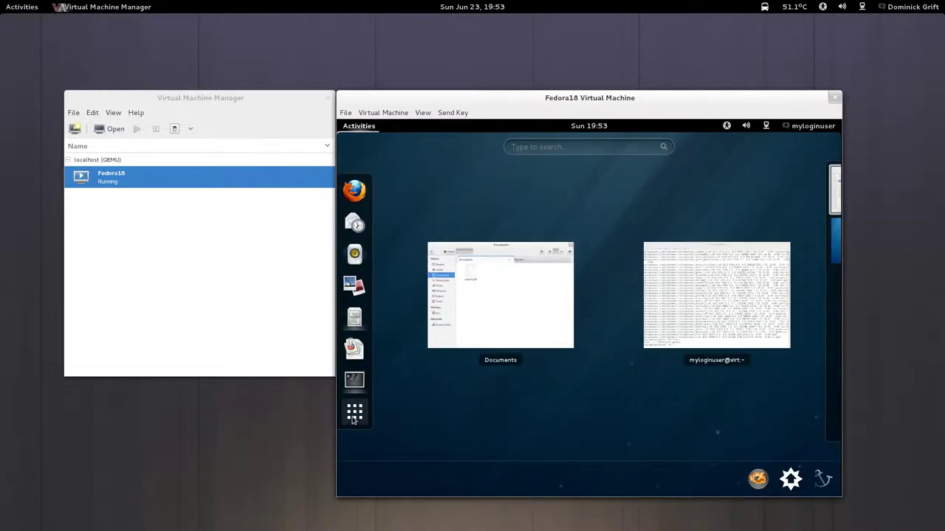
Step: Launch Déjà Dup Backup straight into its settings and view the Folders list
{"action": "left_click", "coordinate": [354, 412]}
{"action": "left_click", "coordinate": [501, 279]}
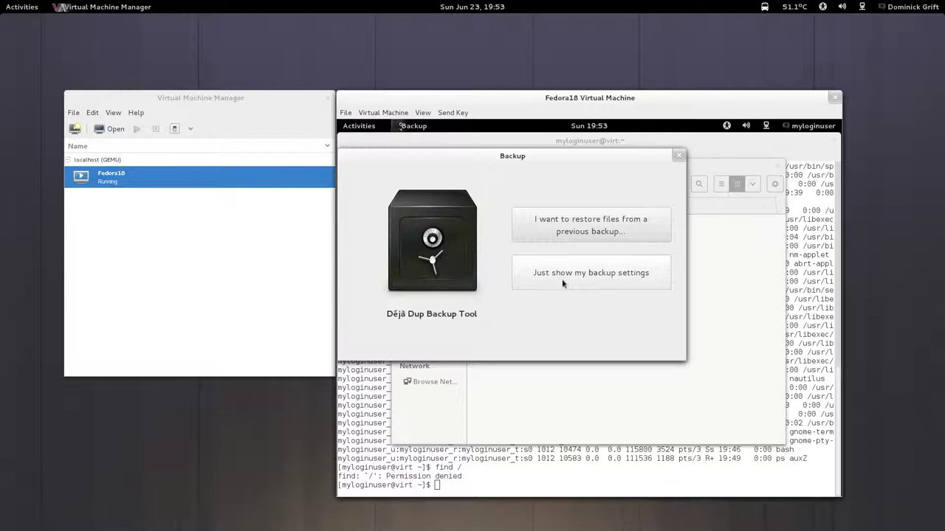
{"action": "left_click", "coordinate": [561, 281]}
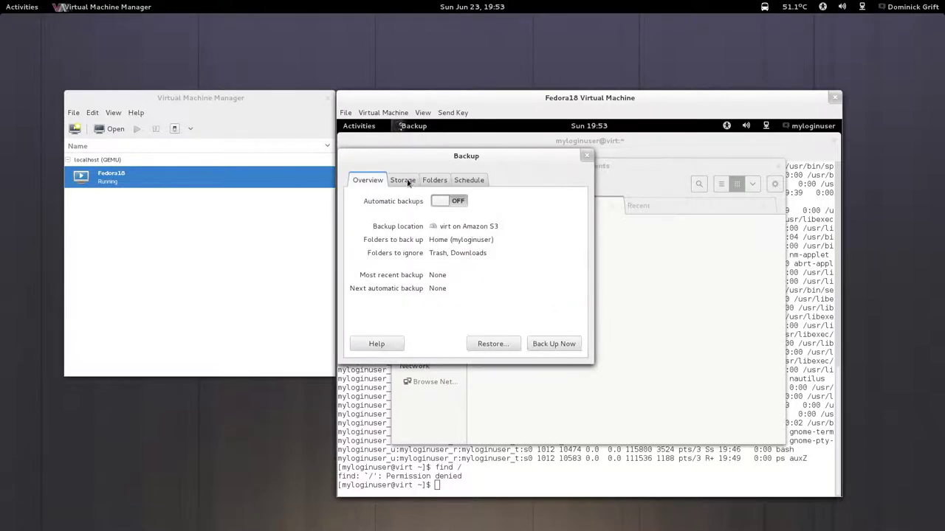
{"action": "left_click", "coordinate": [412, 184]}
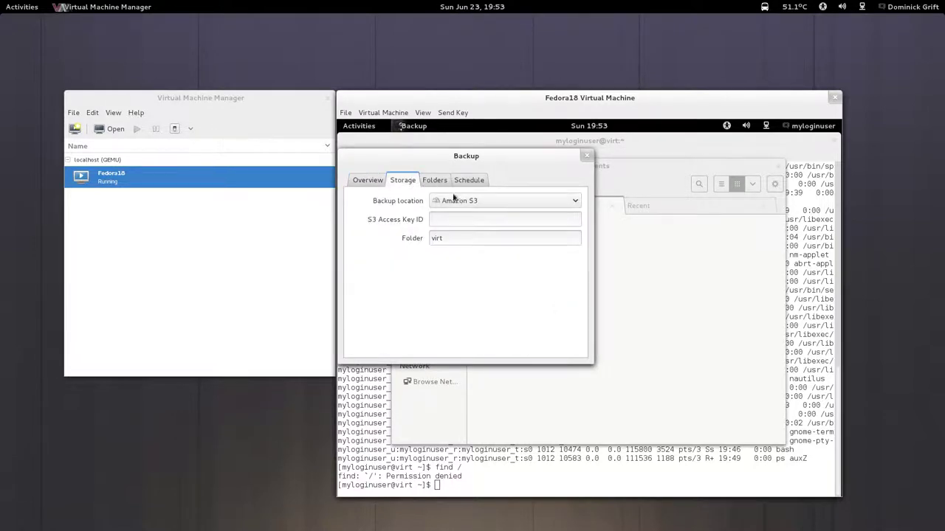
{"action": "left_click", "coordinate": [434, 184]}
Step: Replace Home with the Documents folder in the folders to back up
{"action": "left_click", "coordinate": [405, 213]}
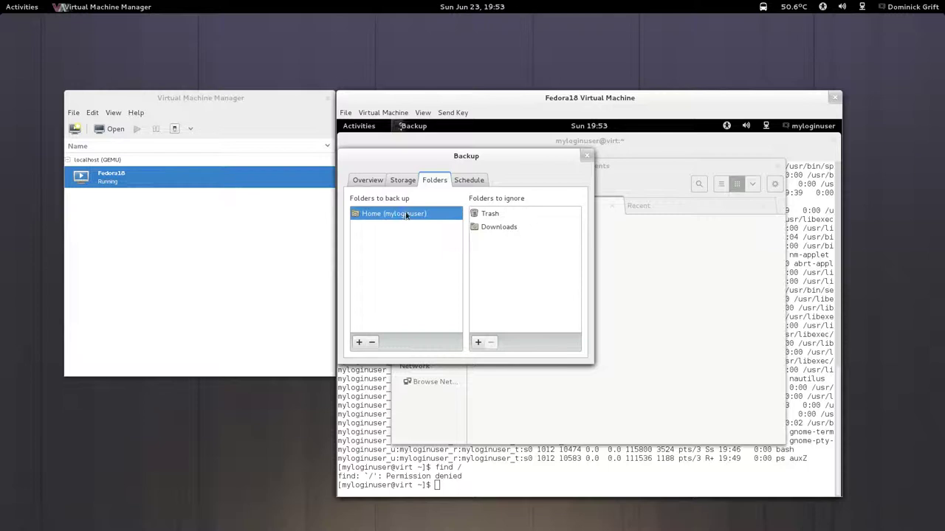
{"action": "left_click", "coordinate": [373, 342]}
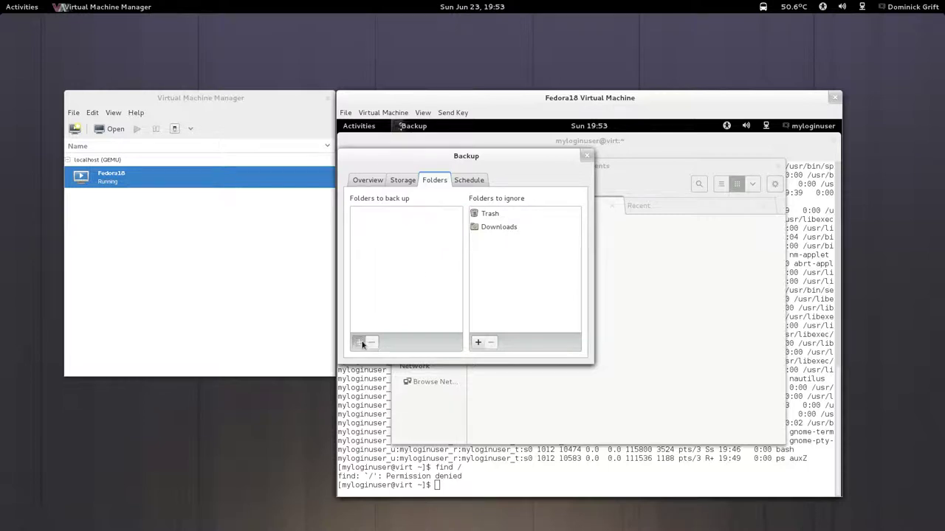
{"action": "left_click", "coordinate": [359, 342]}
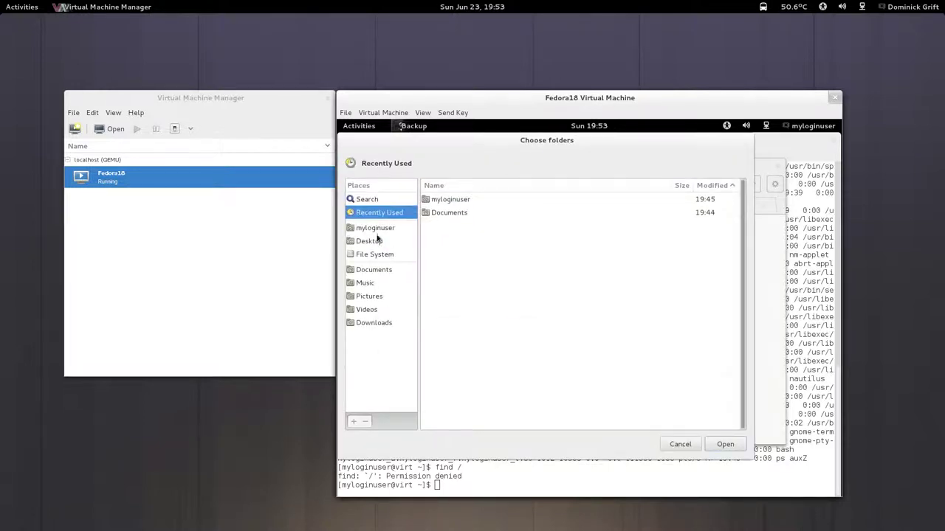
{"action": "left_click", "coordinate": [376, 230]}
{"action": "left_click", "coordinate": [436, 214]}
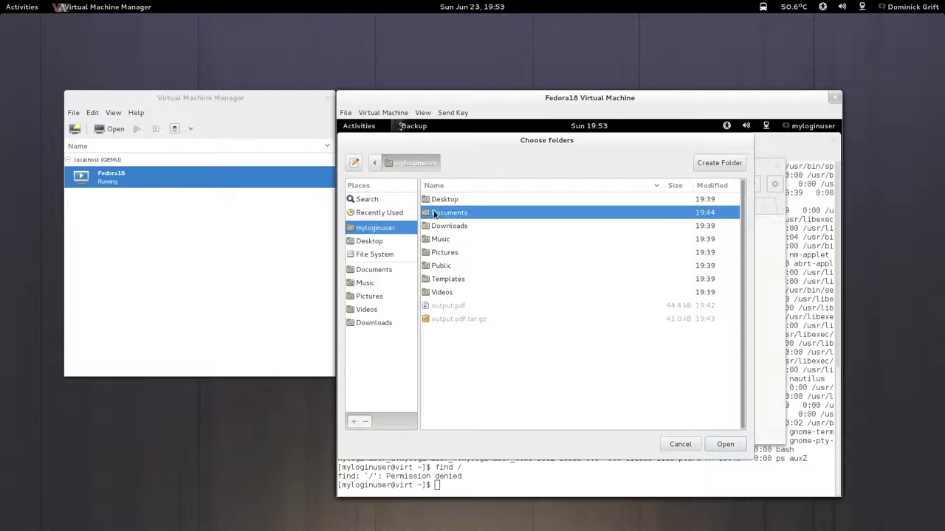
{"action": "left_click", "coordinate": [725, 444]}
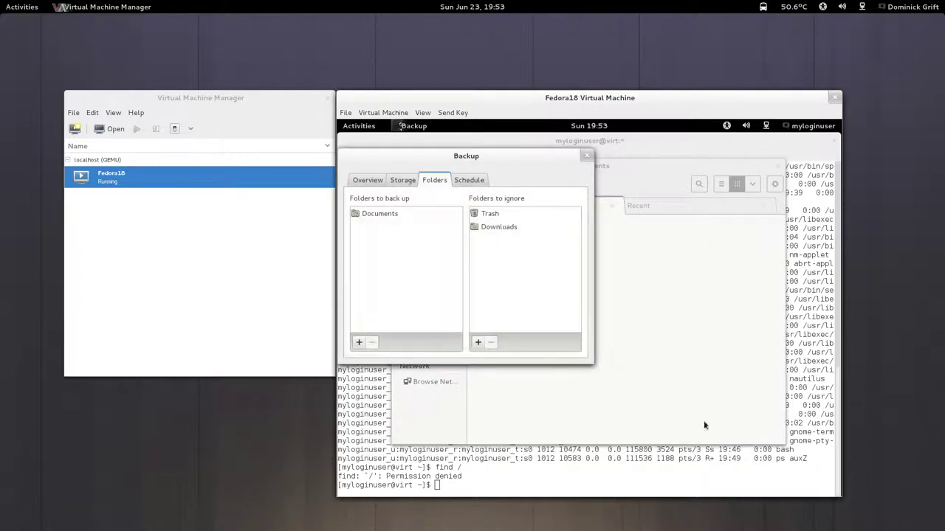
Step: Set the Déjà Dup backup location to SSH
{"action": "left_click", "coordinate": [408, 183]}
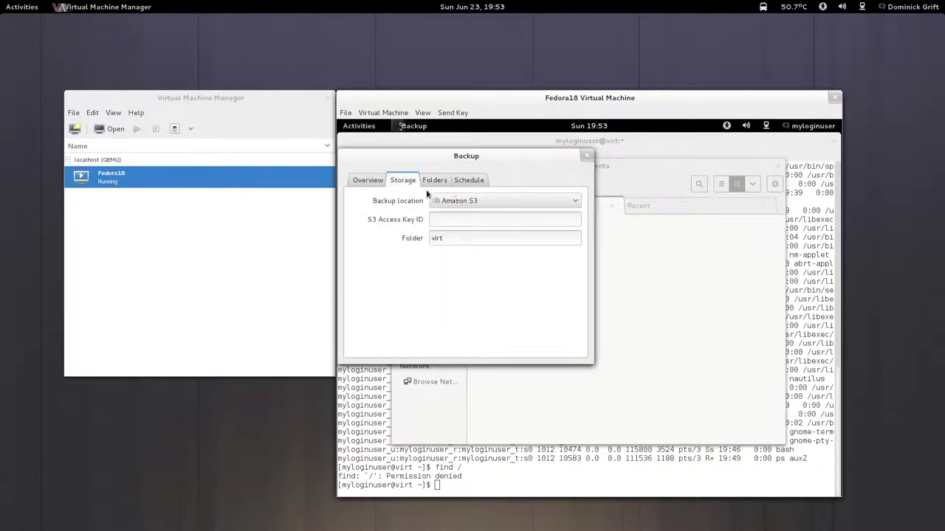
{"action": "left_click", "coordinate": [457, 201]}
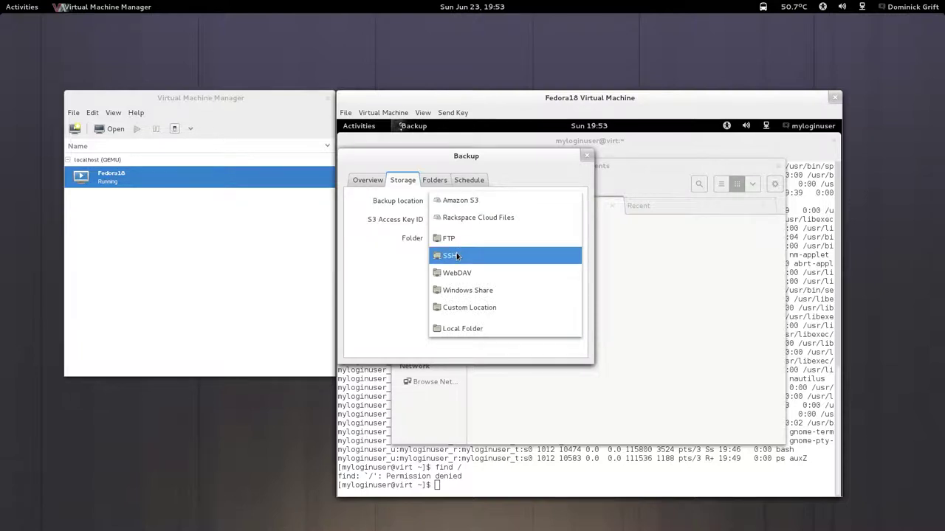
{"action": "key", "text": "Escape"}
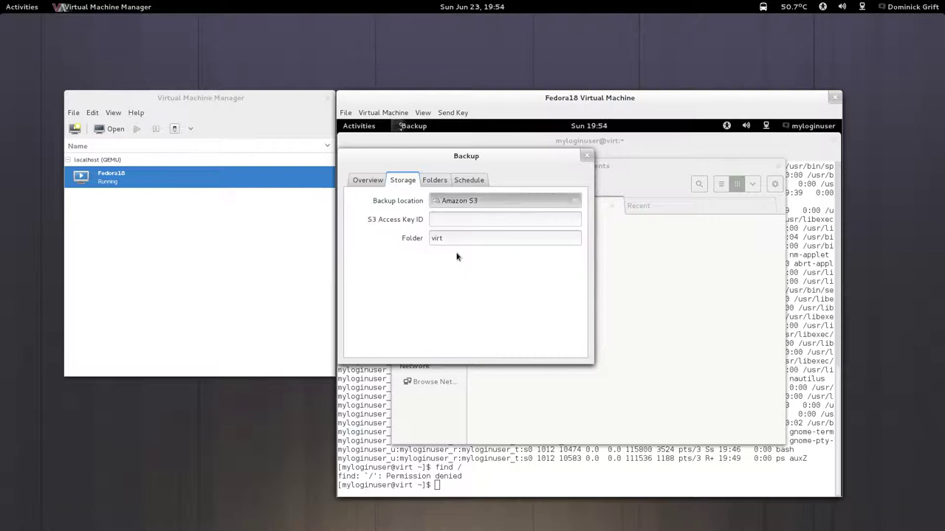
{"action": "left_click", "coordinate": [468, 202]}
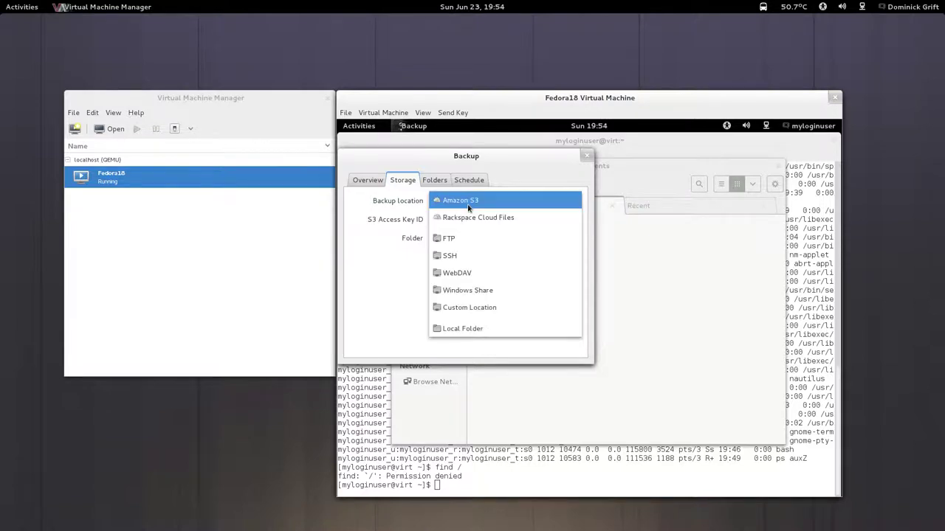
{"action": "left_click", "coordinate": [460, 255]}
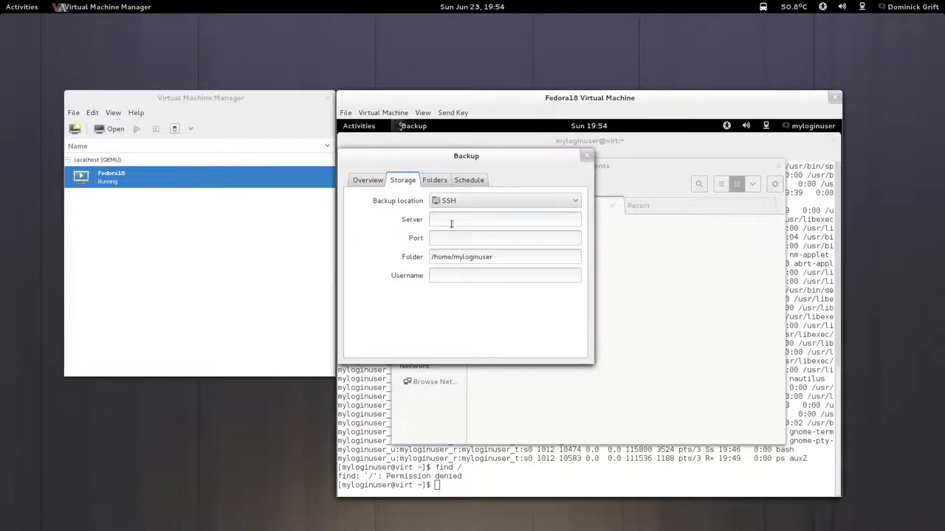
Step: Enter server ssh.netkb.info with port 22, plus the remote folder and username
{"action": "left_click", "coordinate": [453, 220]}
{"action": "type", "text": "ssh.netkb.info"}
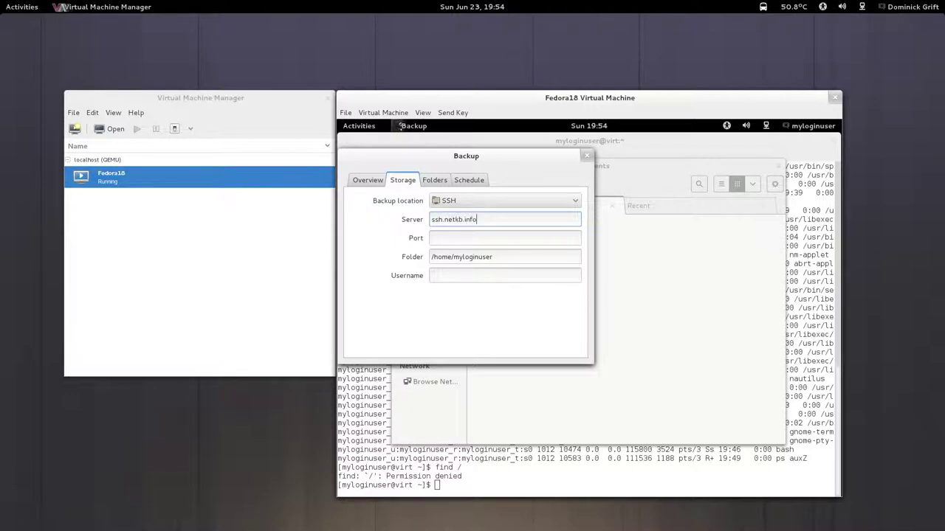
{"action": "key", "text": "Tab"}
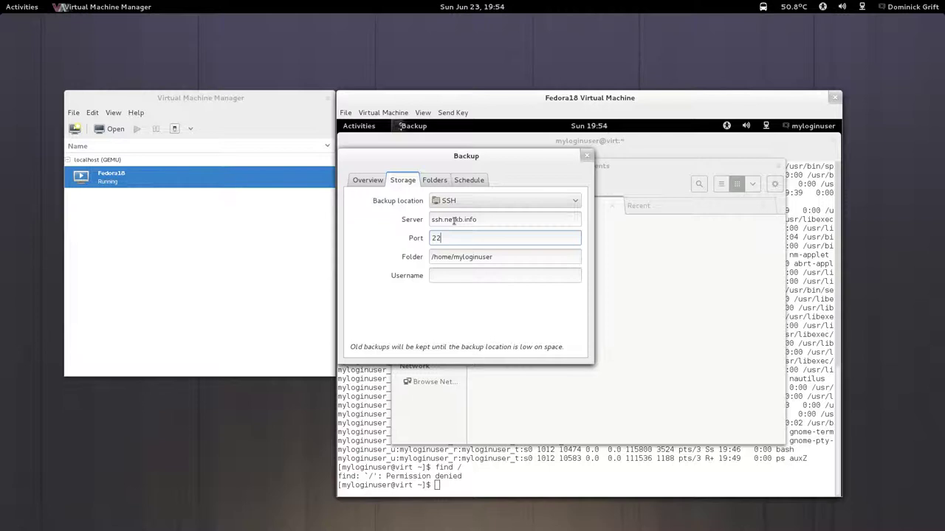
{"action": "key", "text": "Tab"}
{"action": "key", "text": "End"}
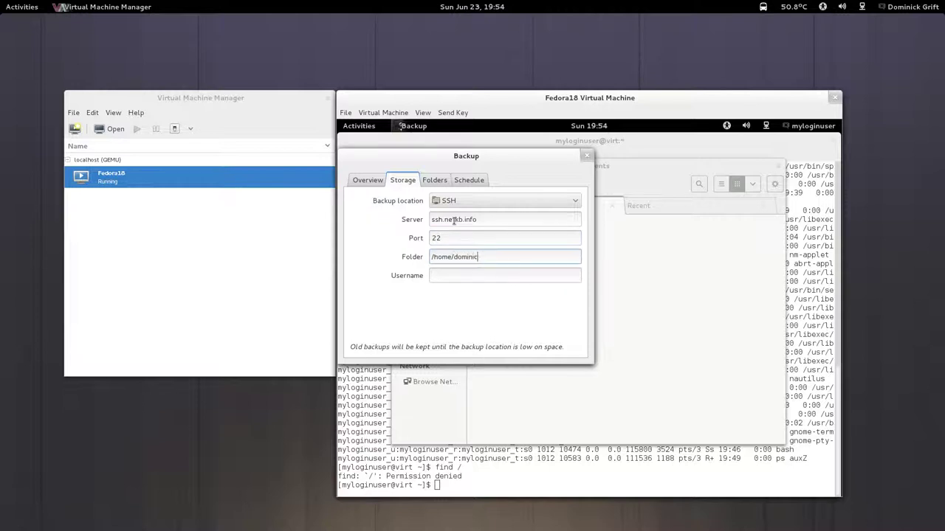
{"action": "left_click", "coordinate": [467, 280]}
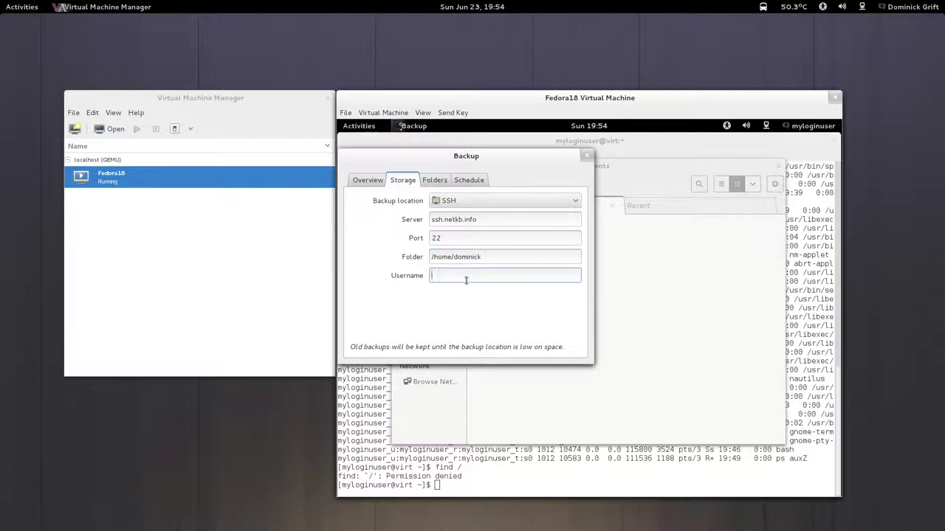
{"action": "type", "text": "dominick"}
{"action": "left_click", "coordinate": [453, 239]}
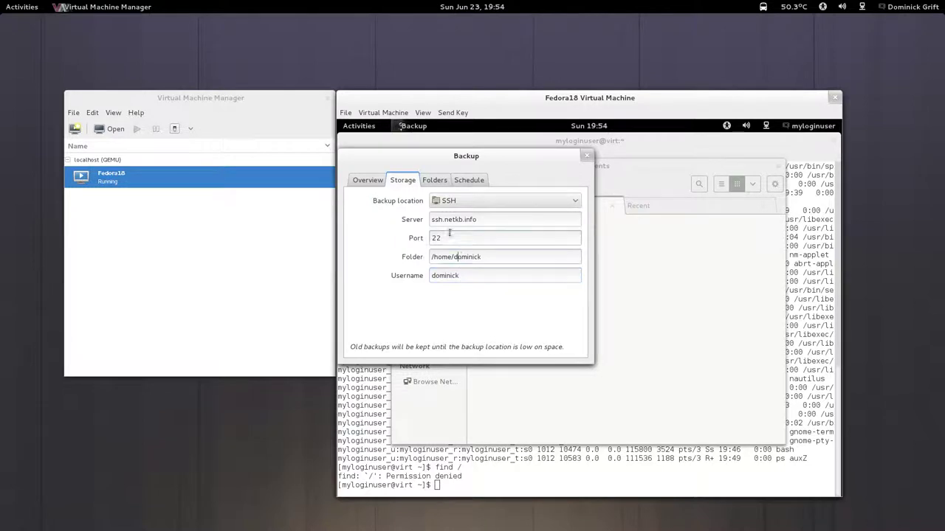
{"action": "left_click", "coordinate": [434, 182]}
Step: Check the backup schedule, then open and close Backup Help to return to the Overview
{"action": "left_click", "coordinate": [467, 182]}
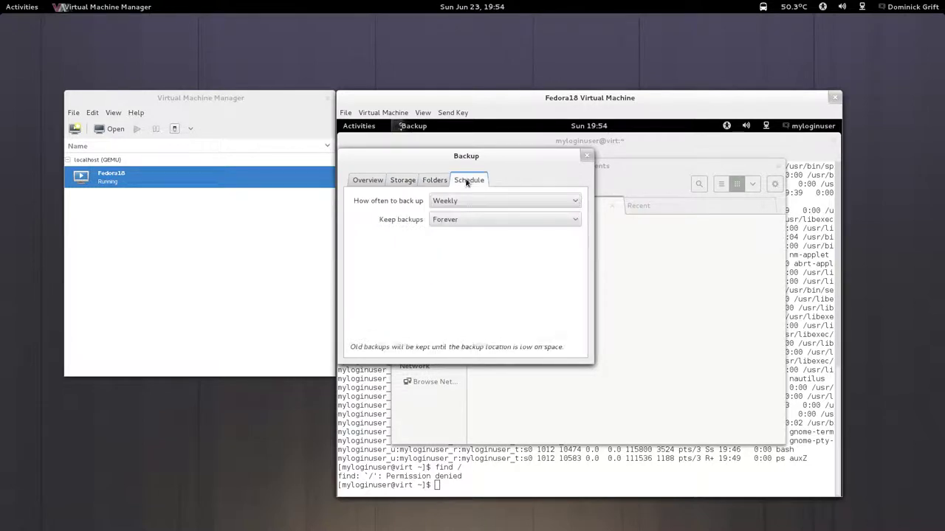
{"action": "left_click", "coordinate": [366, 182]}
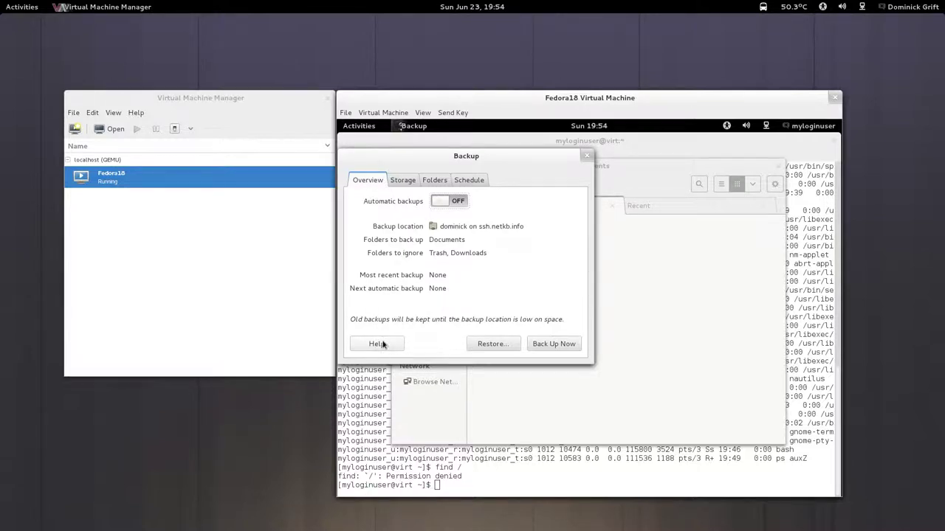
{"action": "left_click", "coordinate": [382, 344]}
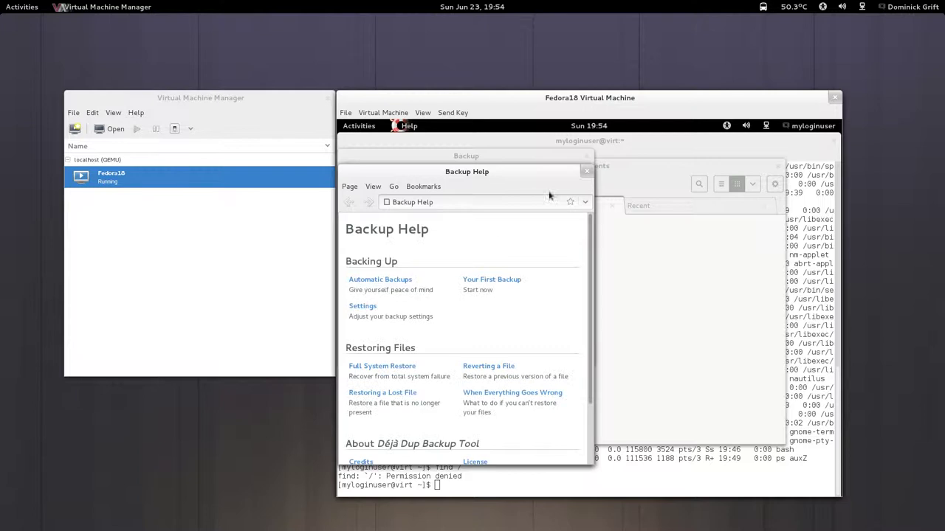
{"action": "left_click", "coordinate": [587, 175]}
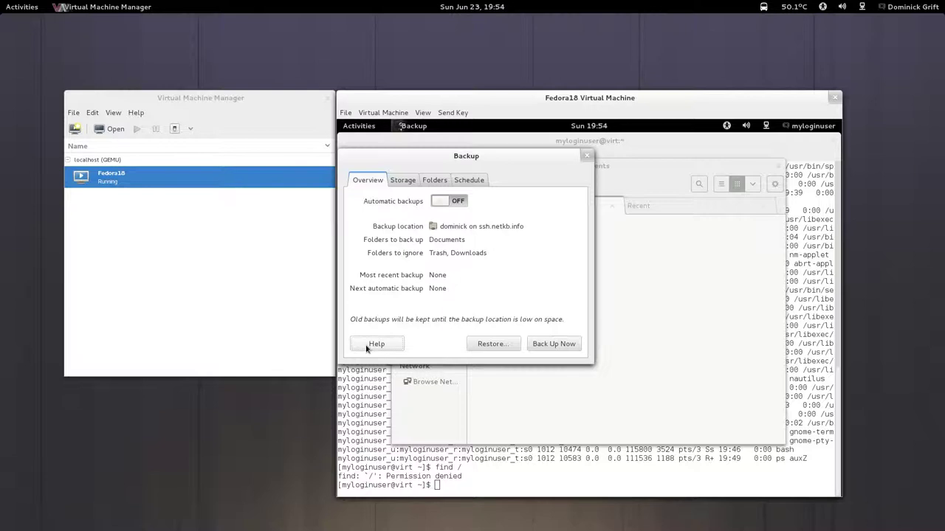
Step: Start a backup now, accept the unverified server, and unlock the private key automatically at login
{"action": "left_click", "coordinate": [553, 345]}
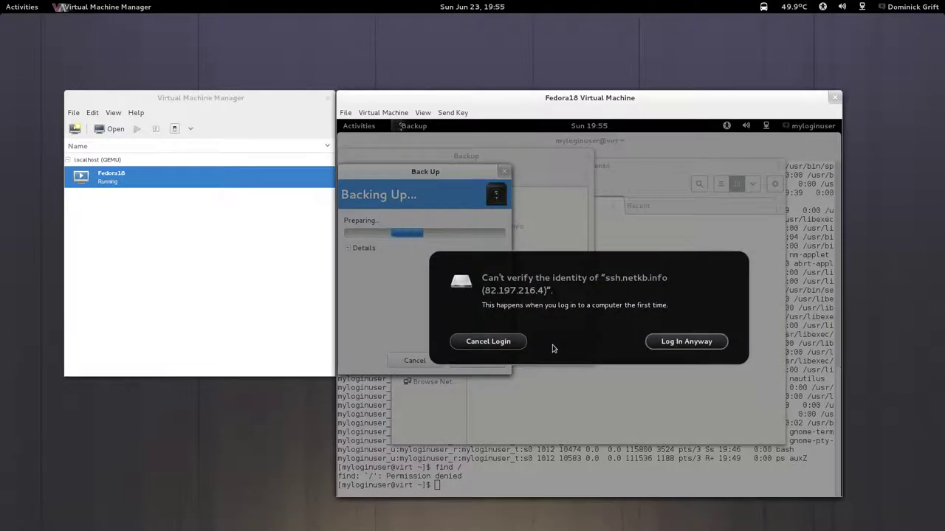
{"action": "left_click", "coordinate": [676, 343]}
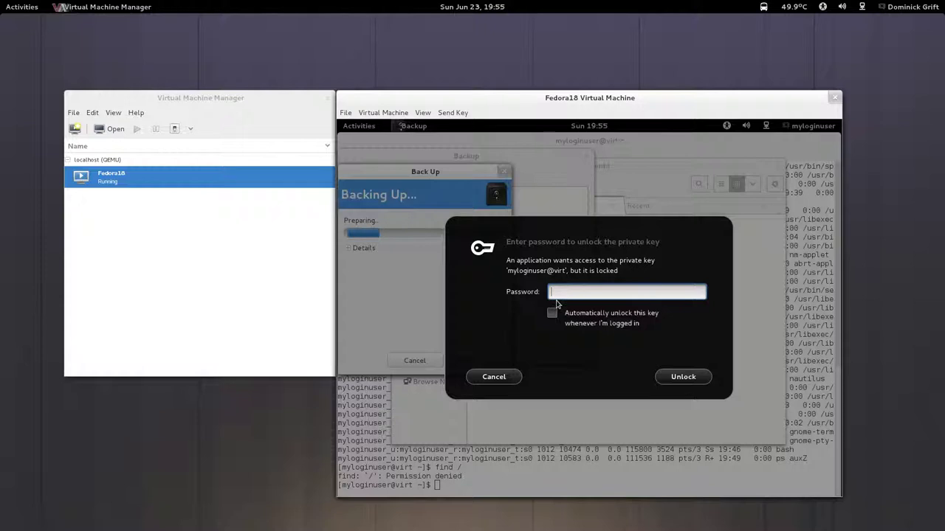
{"action": "type", "text": "•••"}
{"action": "left_click", "coordinate": [552, 313]}
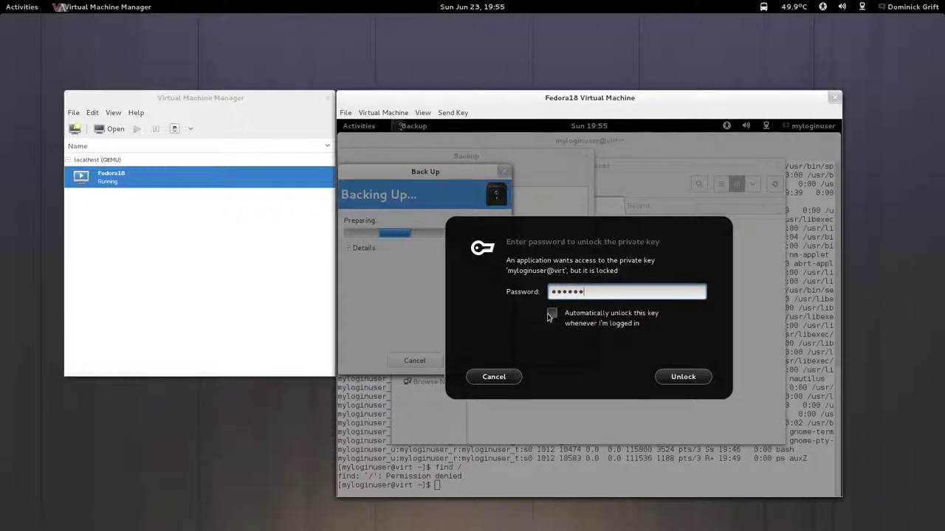
{"action": "left_click", "coordinate": [683, 376]}
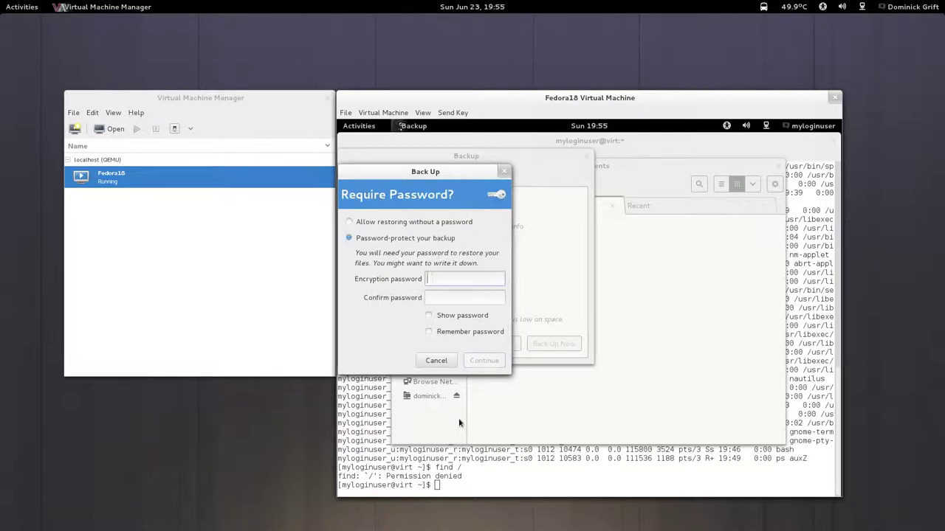
Step: Set the backup encryption password, have it remembered, and continue the encrypted backup
{"action": "left_click", "coordinate": [440, 404]}
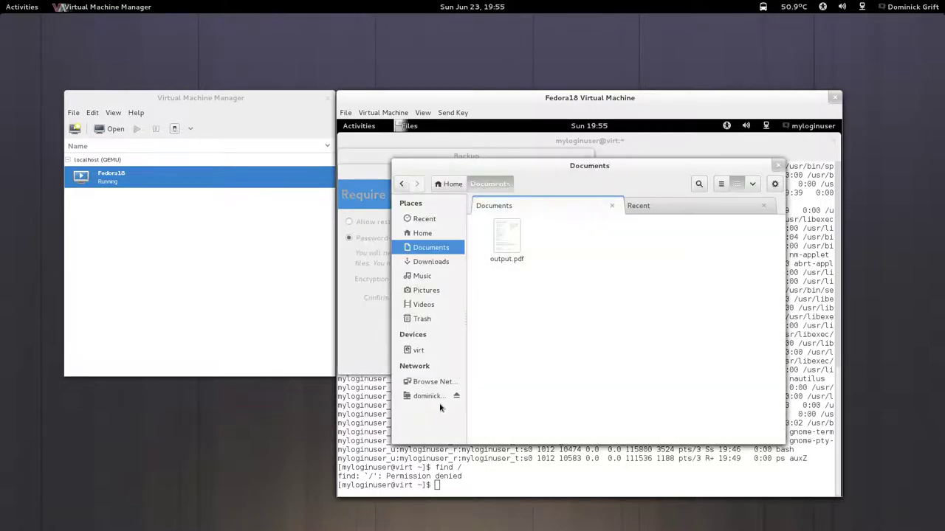
{"action": "left_click", "coordinate": [353, 341]}
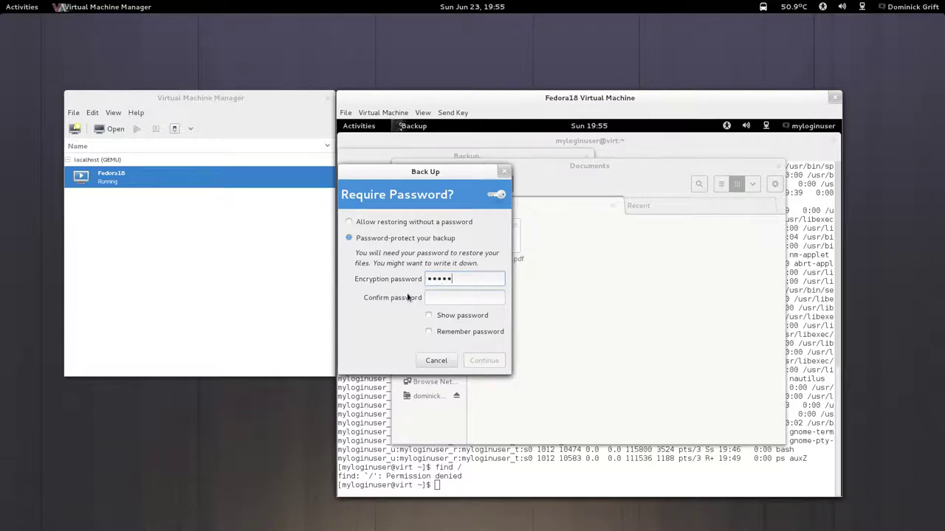
{"action": "type", "text": "•"}
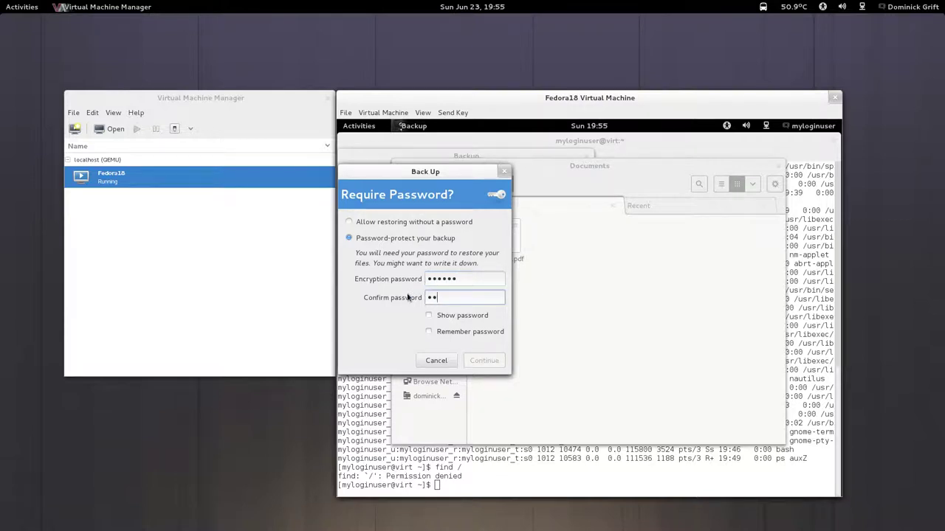
{"action": "type", "text": "••••"}
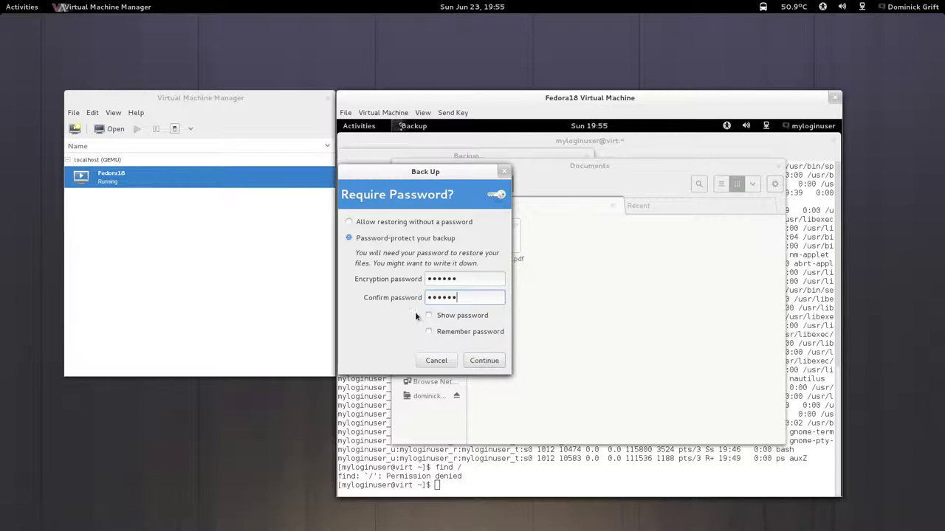
{"action": "left_click", "coordinate": [429, 331]}
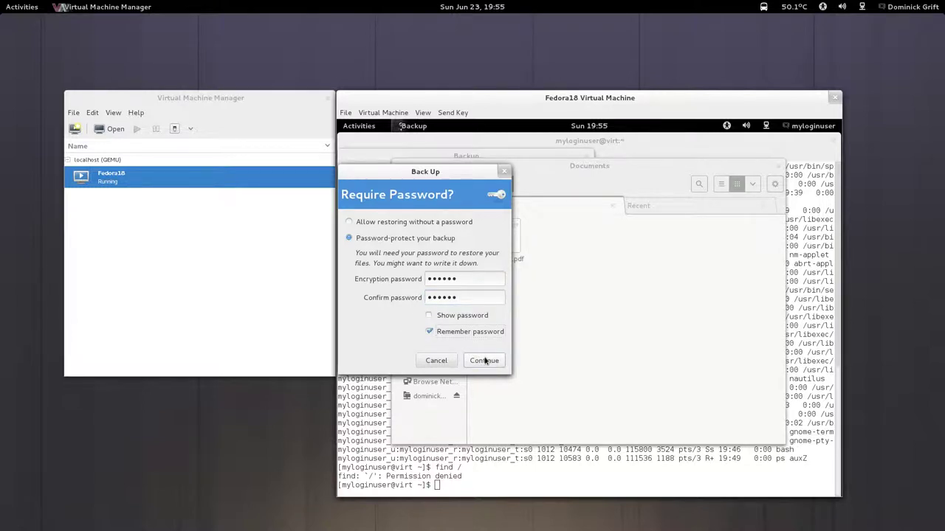
{"action": "left_click", "coordinate": [485, 361]}
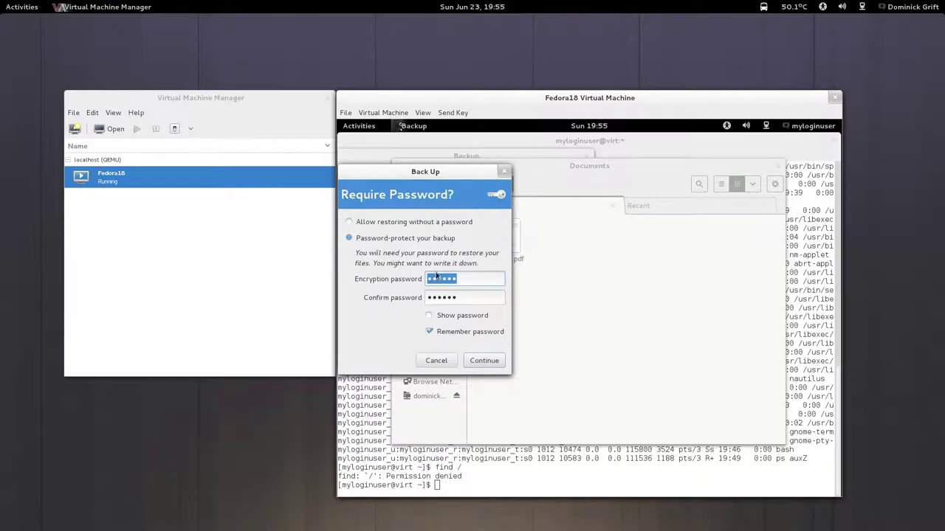
{"action": "left_click", "coordinate": [483, 363]}
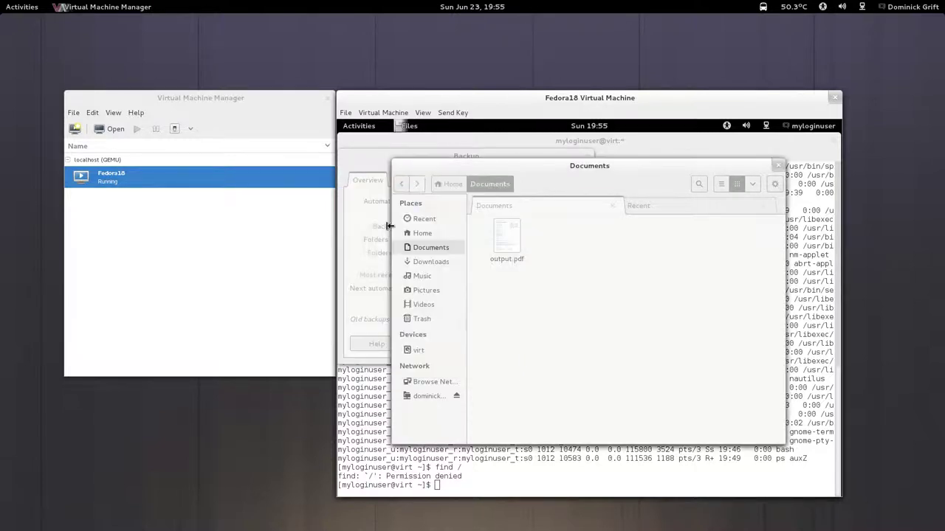
Step: Look over output.pdf's file actions, then dismiss them and clear the selection
{"action": "left_click", "coordinate": [512, 236]}
{"action": "right_click", "coordinate": [509, 253]}
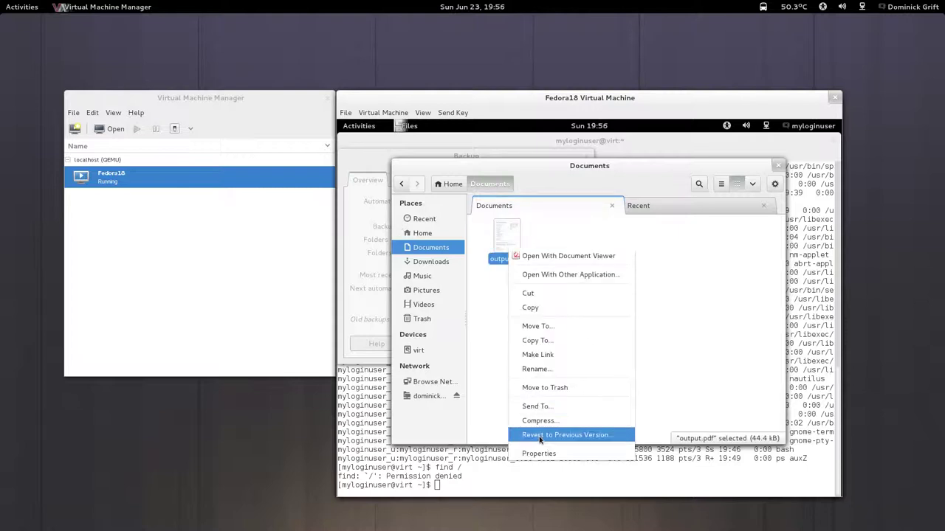
{"action": "left_click", "coordinate": [691, 327]}
{"action": "left_click", "coordinate": [601, 226]}
Step: Bring up the Activities overview and scroll through the full installed applications grid
{"action": "left_click", "coordinate": [359, 130]}
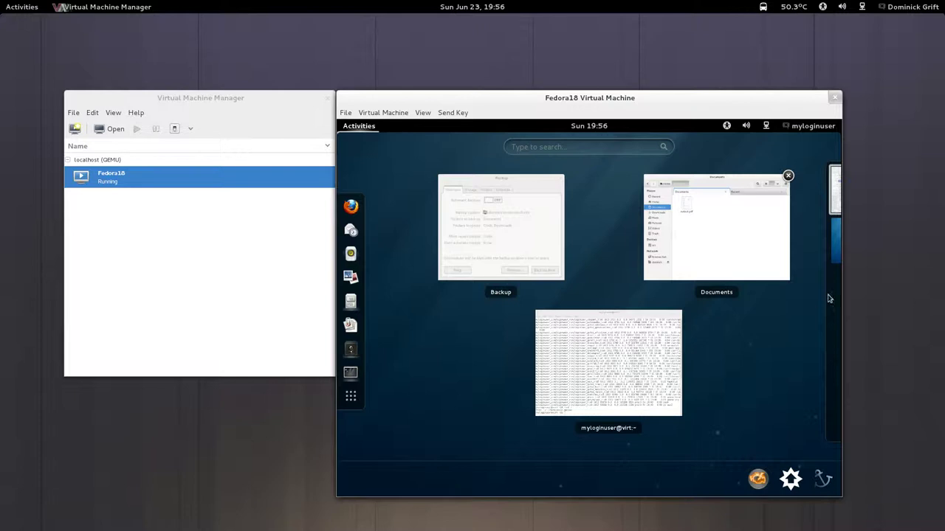
{"action": "left_click", "coordinate": [816, 214]}
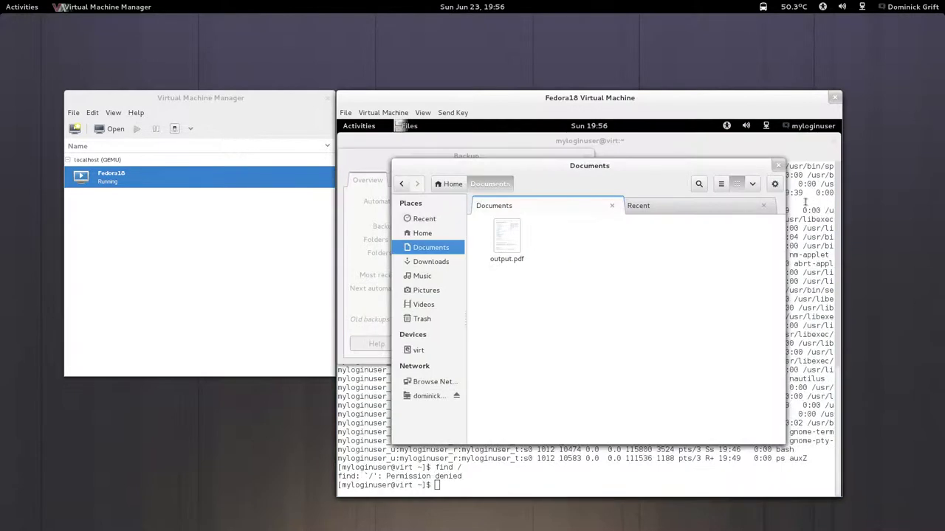
{"action": "left_click", "coordinate": [360, 127]}
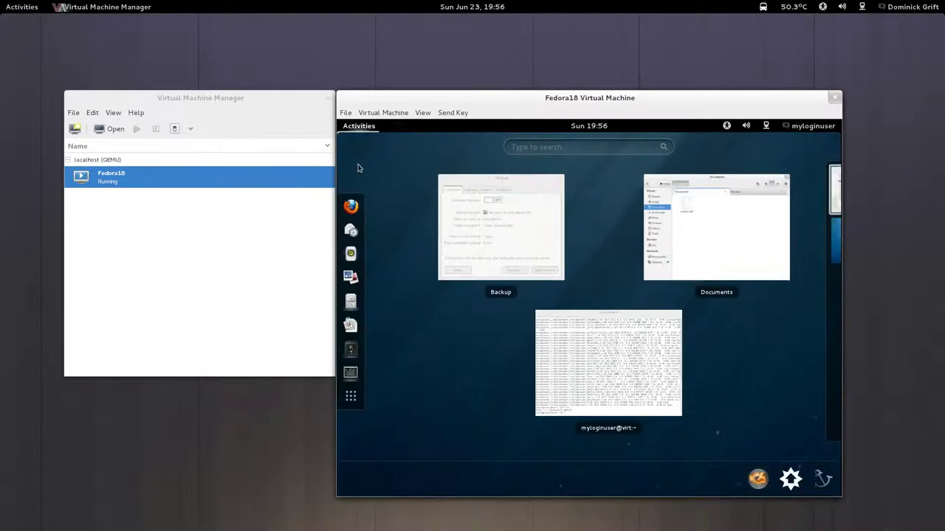
{"action": "left_click", "coordinate": [350, 396]}
{"action": "scroll", "coordinate": [496, 338], "scroll_direction": "down", "scroll_amount": 10}
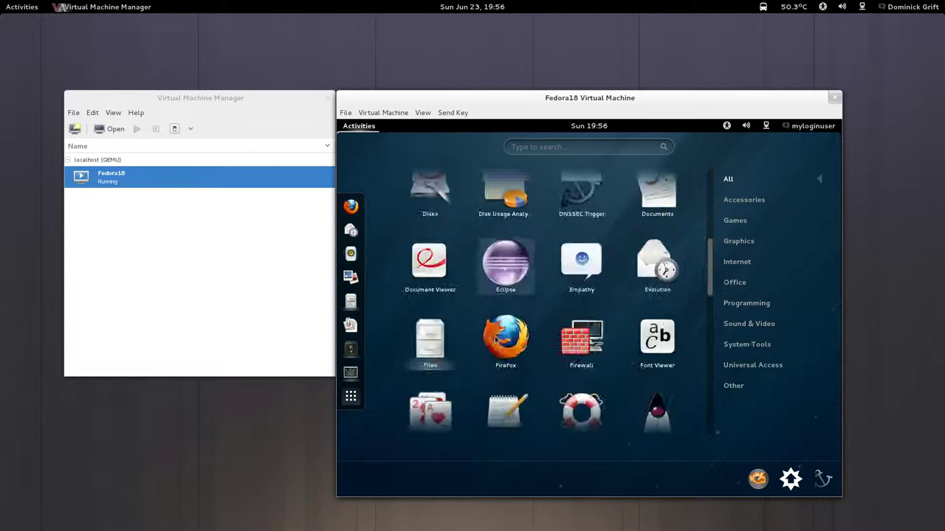
Step: Confirm the Backup encryption password in Passwords and Keys, close it, and show output.pdf's actions
{"action": "left_click", "coordinate": [592, 245]}
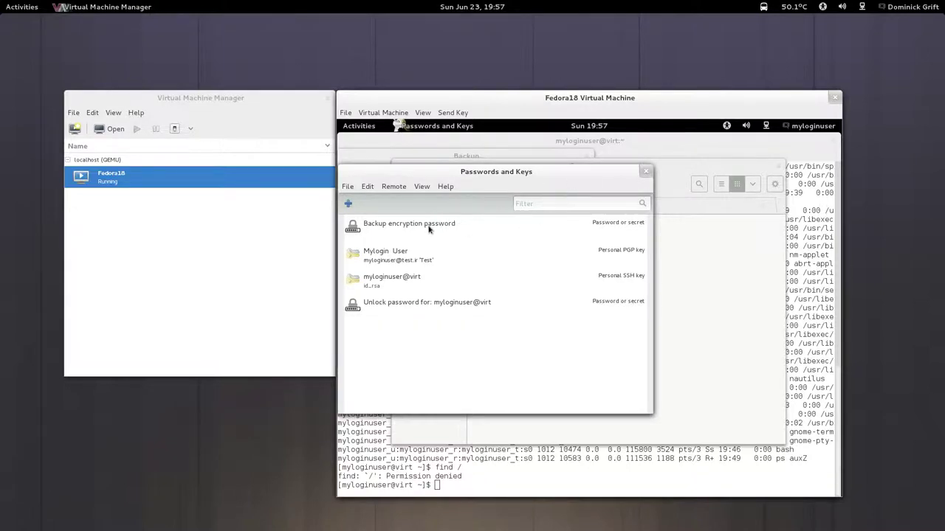
{"action": "left_click_drag", "start_coordinate": [620, 177], "coordinate": [686, 208]}
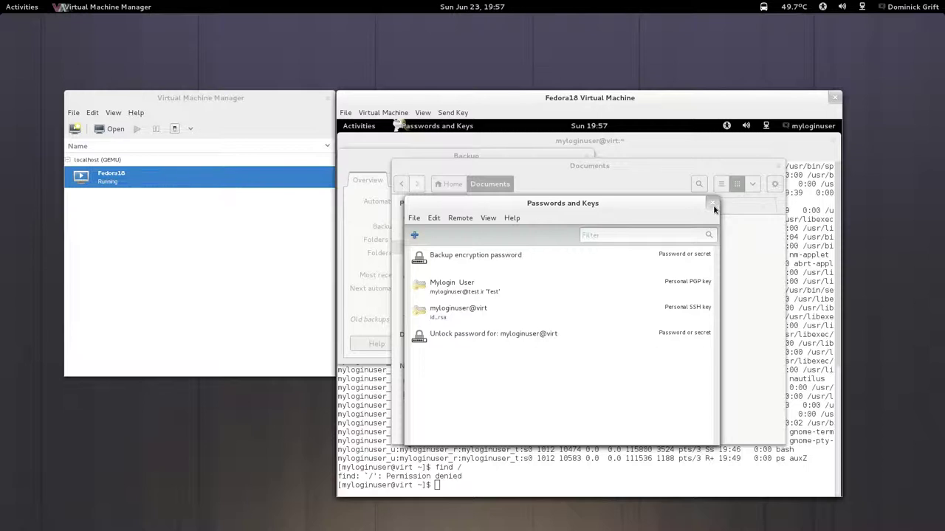
{"action": "left_click", "coordinate": [713, 205]}
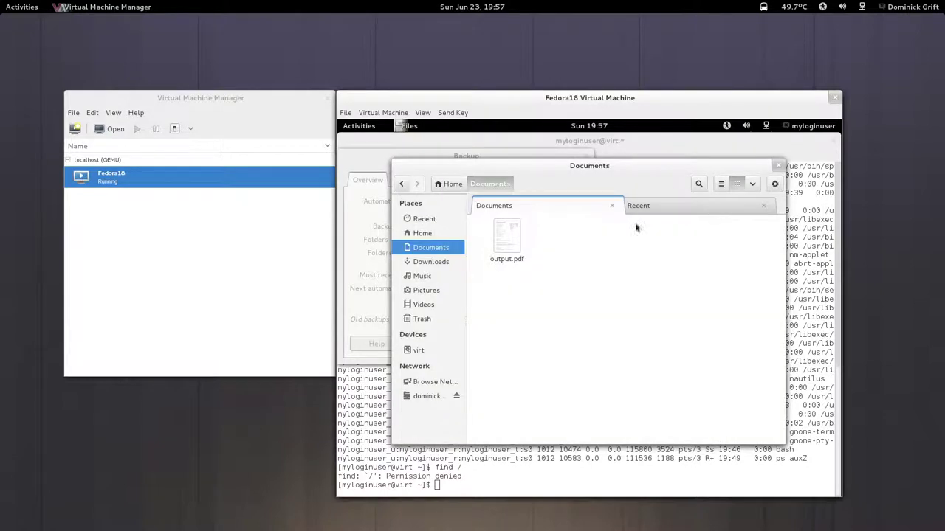
{"action": "left_click", "coordinate": [516, 252]}
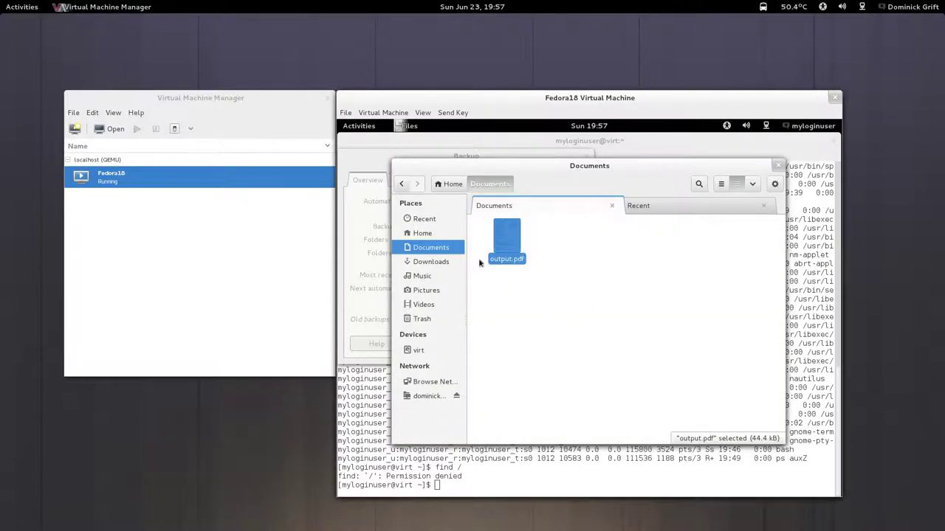
{"action": "right_click", "coordinate": [508, 240]}
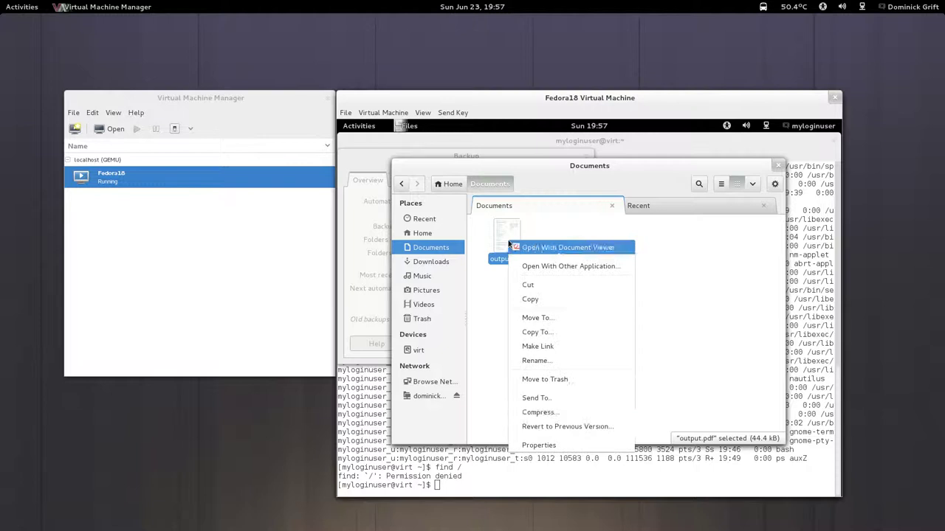
Step: Revert output.pdf to its 06/23/2013 backup from the SSH location and close the restore
{"action": "left_click", "coordinate": [525, 426]}
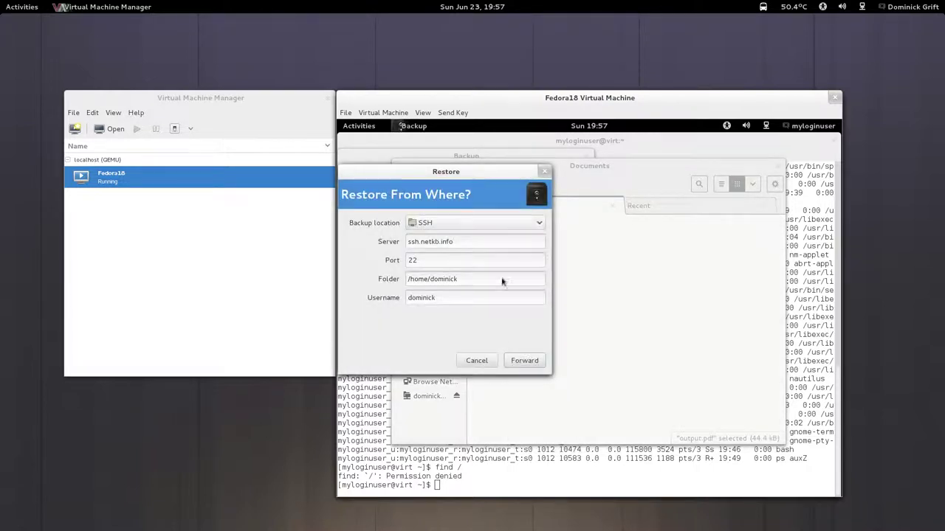
{"action": "left_click", "coordinate": [527, 360]}
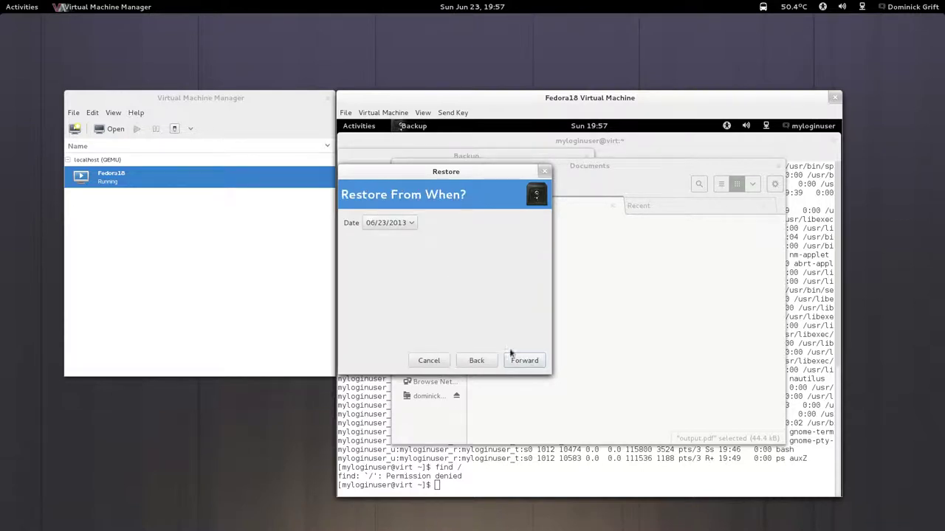
{"action": "left_click", "coordinate": [518, 363]}
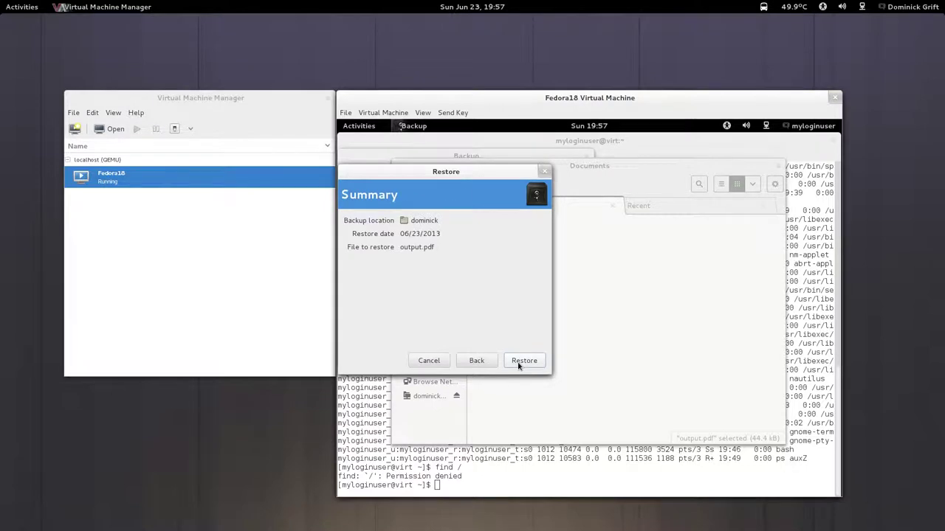
{"action": "left_click", "coordinate": [518, 363]}
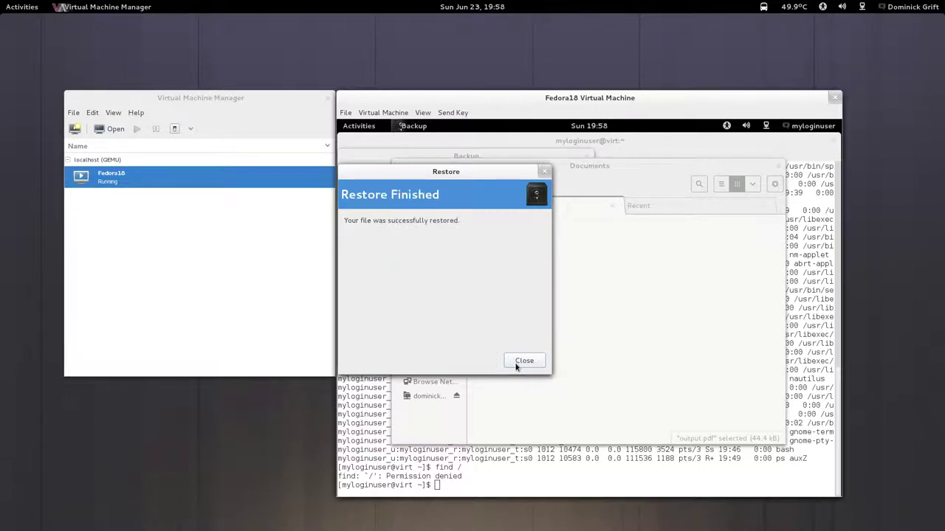
{"action": "left_click", "coordinate": [516, 363]}
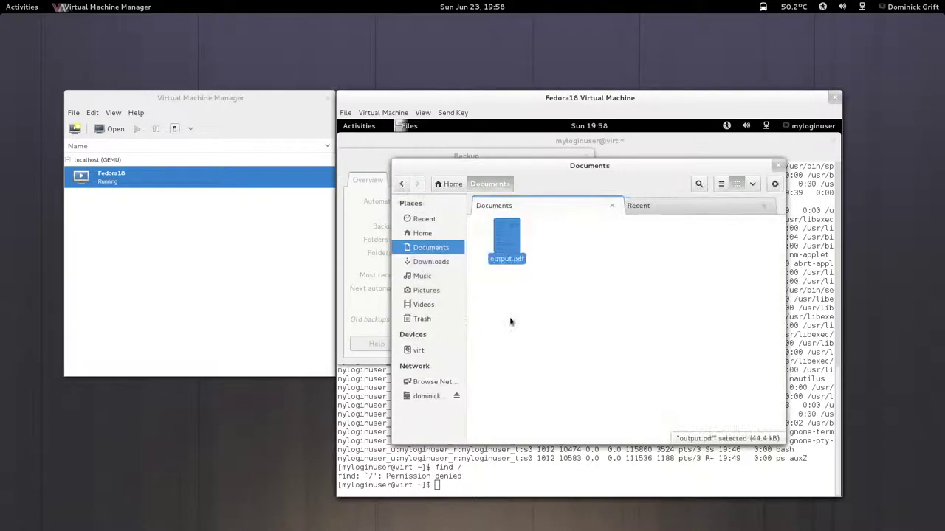
{"action": "left_click", "coordinate": [510, 321]}
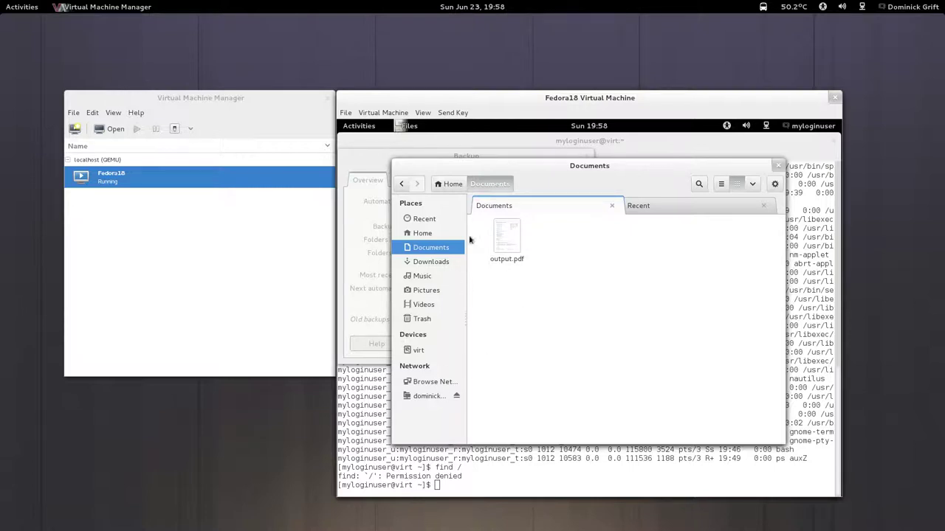
Step: Open the remote backup server folder and scroll through its contents
{"action": "left_click", "coordinate": [421, 397]}
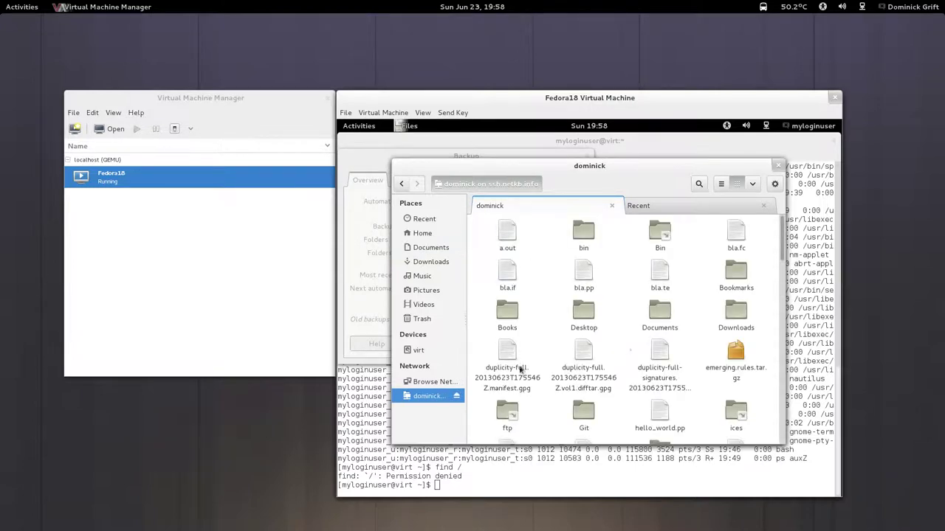
{"action": "scroll", "coordinate": [559, 341], "scroll_direction": "down", "scroll_amount": 4}
{"action": "scroll", "coordinate": [559, 341], "scroll_direction": "up", "scroll_amount": 1}
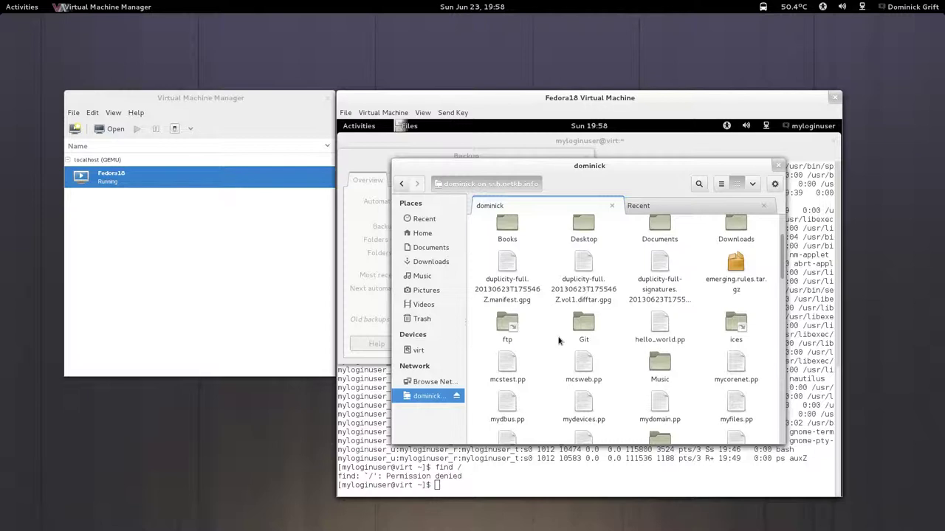
Step: Compare the duplicity difftar, manifest and signatures files, then show the Documents folder via Recent
{"action": "left_click", "coordinate": [574, 288]}
{"action": "left_click", "coordinate": [507, 284]}
{"action": "left_click", "coordinate": [652, 294]}
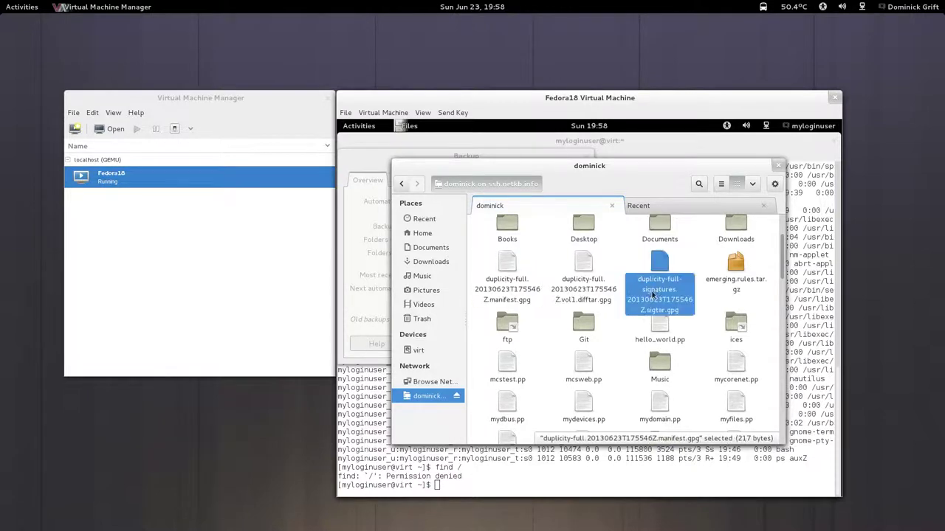
{"action": "left_click", "coordinate": [613, 291]}
{"action": "left_click", "coordinate": [520, 292]}
{"action": "left_click", "coordinate": [650, 290]}
{"action": "left_click", "coordinate": [594, 291]}
{"action": "left_click", "coordinate": [531, 295]}
{"action": "left_click", "coordinate": [641, 291]}
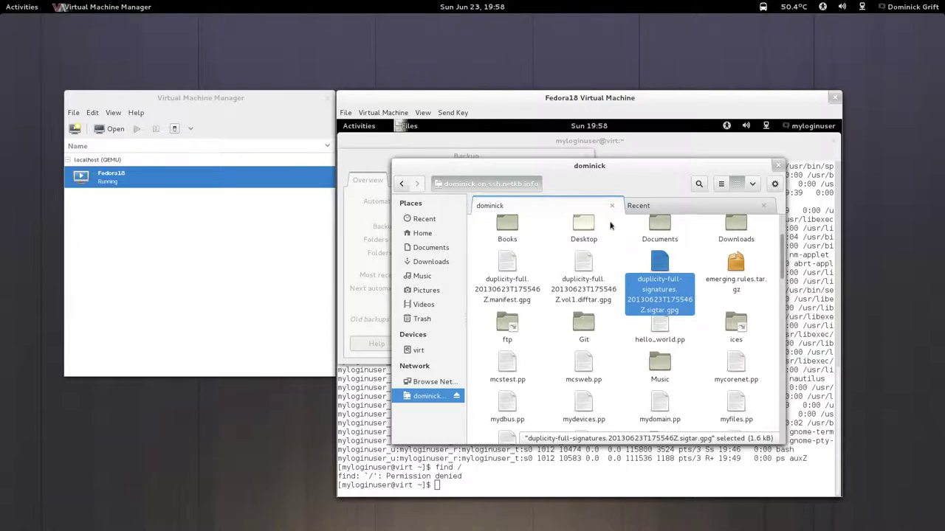
{"action": "left_click", "coordinate": [679, 206]}
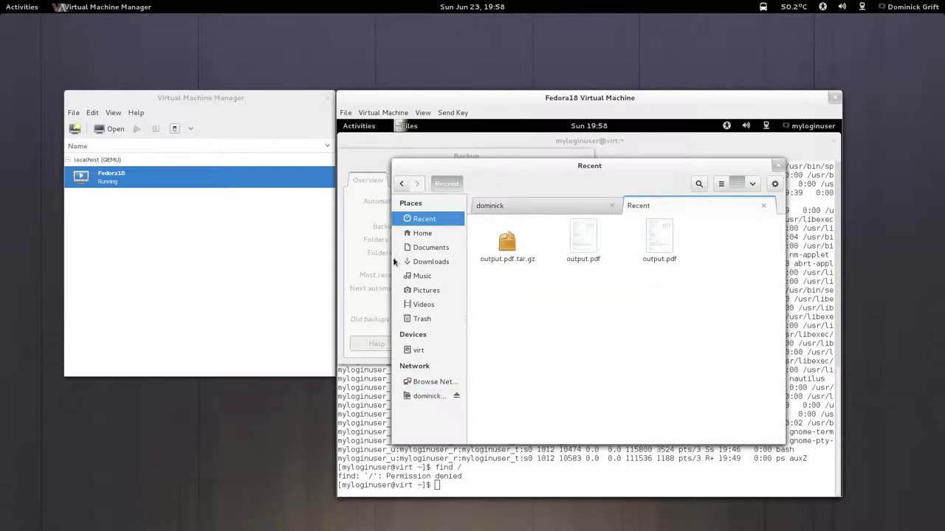
{"action": "left_click", "coordinate": [433, 249]}
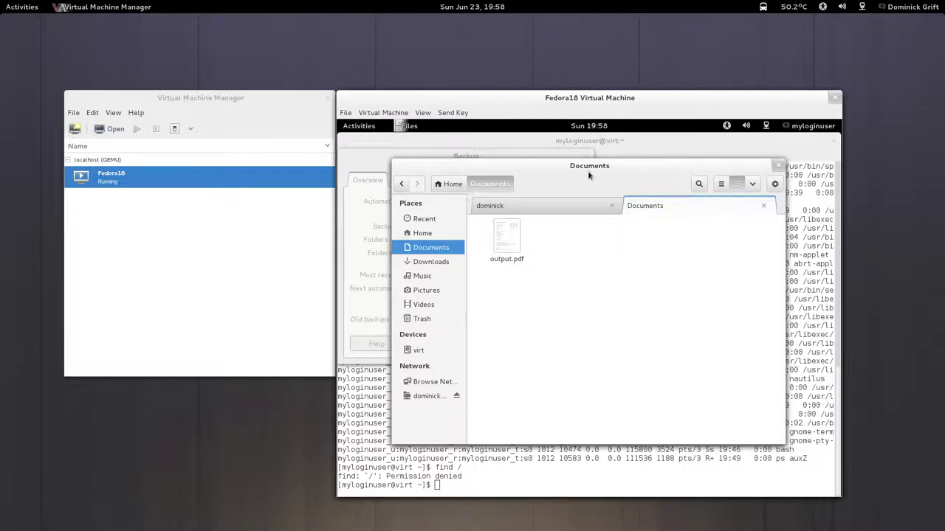
{"action": "left_click", "coordinate": [502, 251]}
{"action": "right_click", "coordinate": [502, 251]}
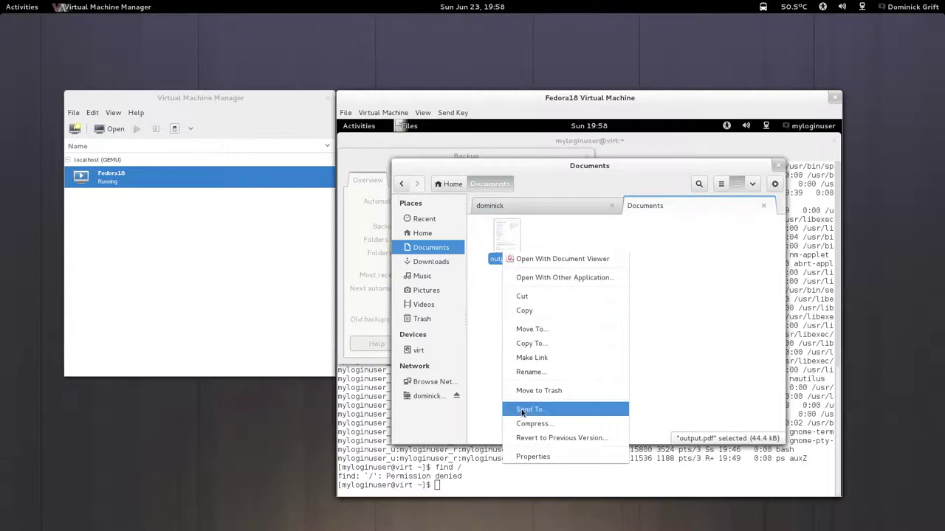
{"action": "left_click", "coordinate": [531, 359]}
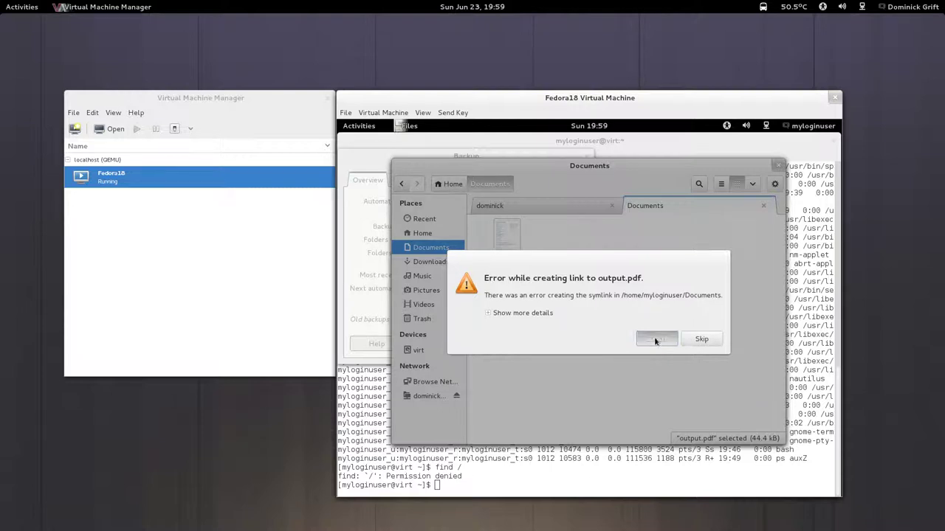
{"action": "left_click", "coordinate": [696, 341]}
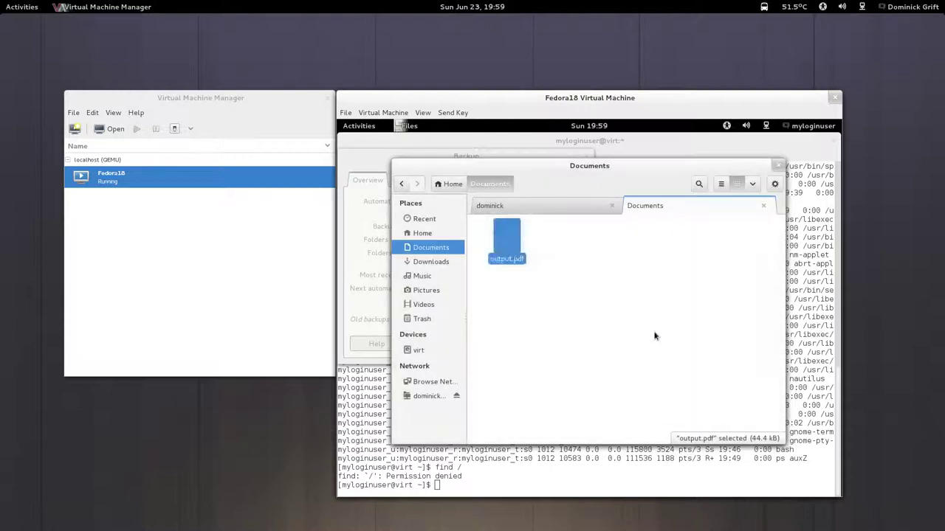
{"action": "left_click", "coordinate": [580, 394]}
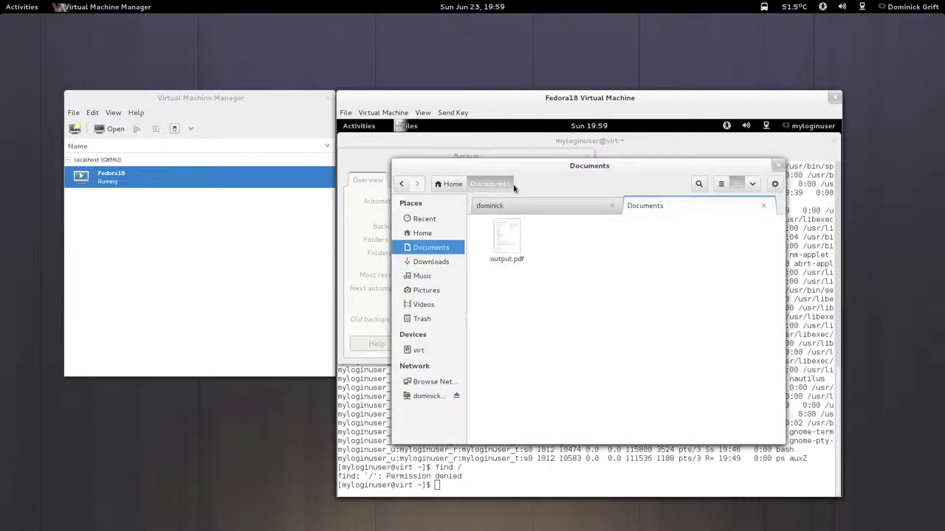
{"action": "left_click", "coordinate": [775, 185]}
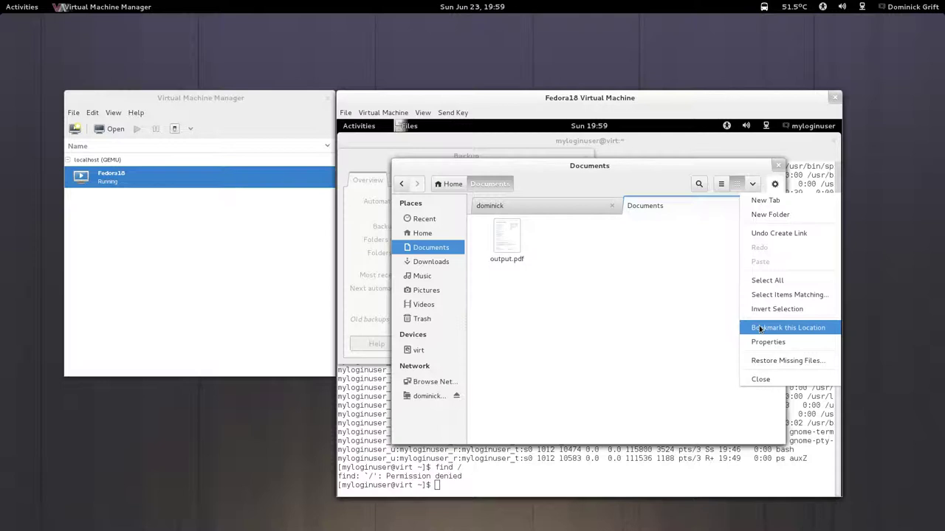
{"action": "left_click", "coordinate": [521, 352]}
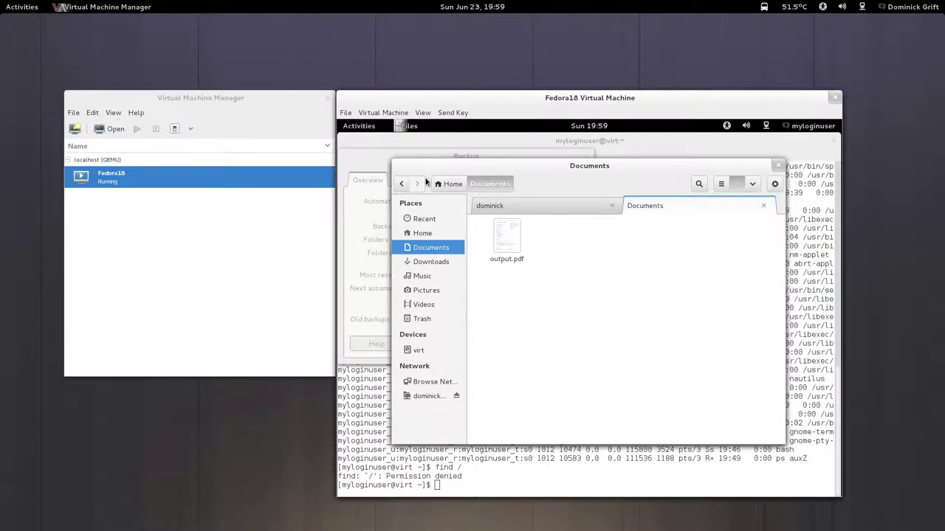
Step: Switch to the dominick tab, maximize Files, go to Home and open the Templates folder
{"action": "left_click", "coordinate": [402, 185]}
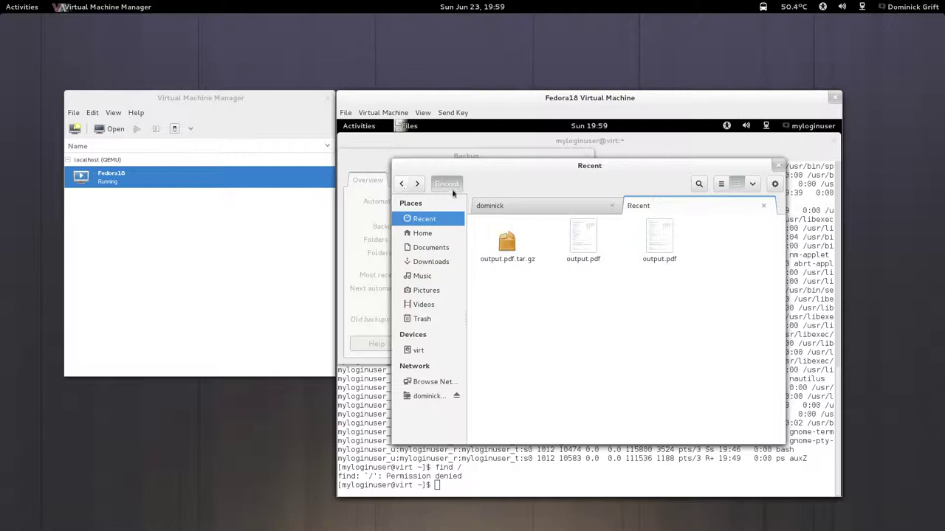
{"action": "left_click", "coordinate": [538, 210]}
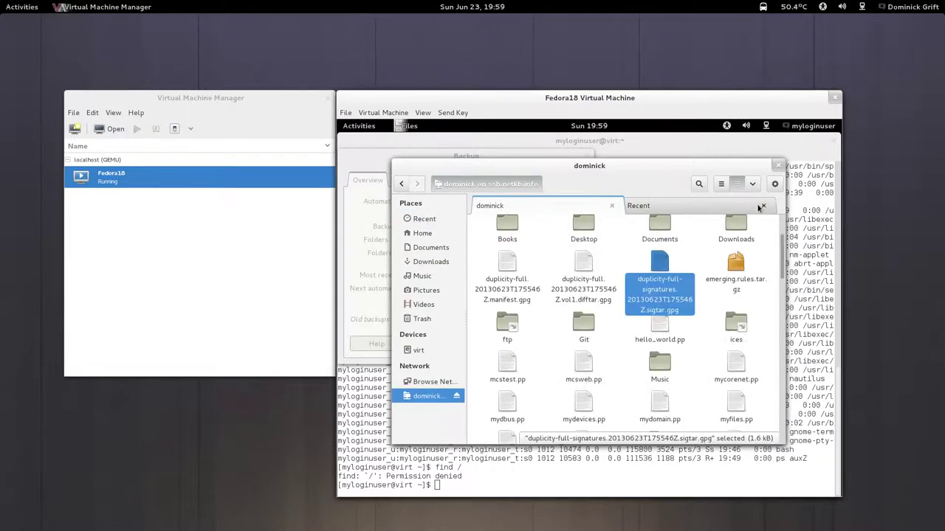
{"action": "double_click", "coordinate": [664, 165]}
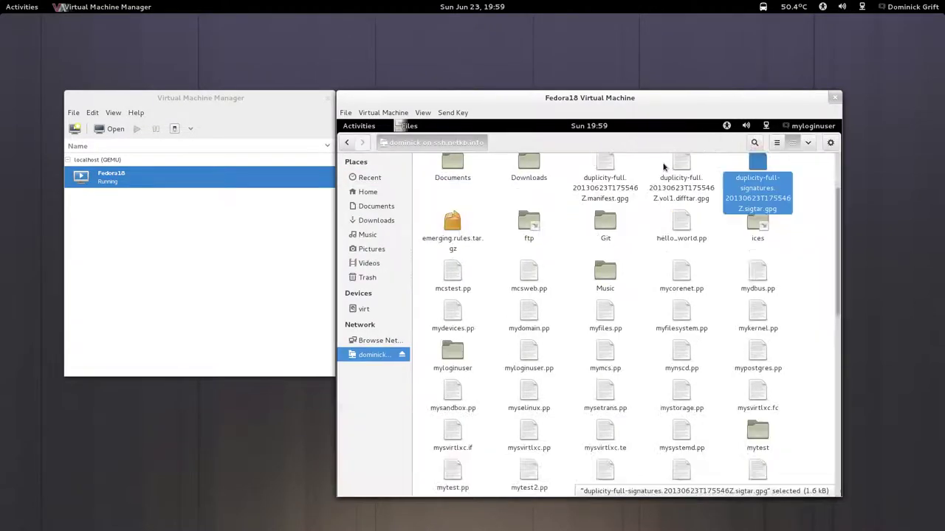
{"action": "left_click", "coordinate": [822, 305]}
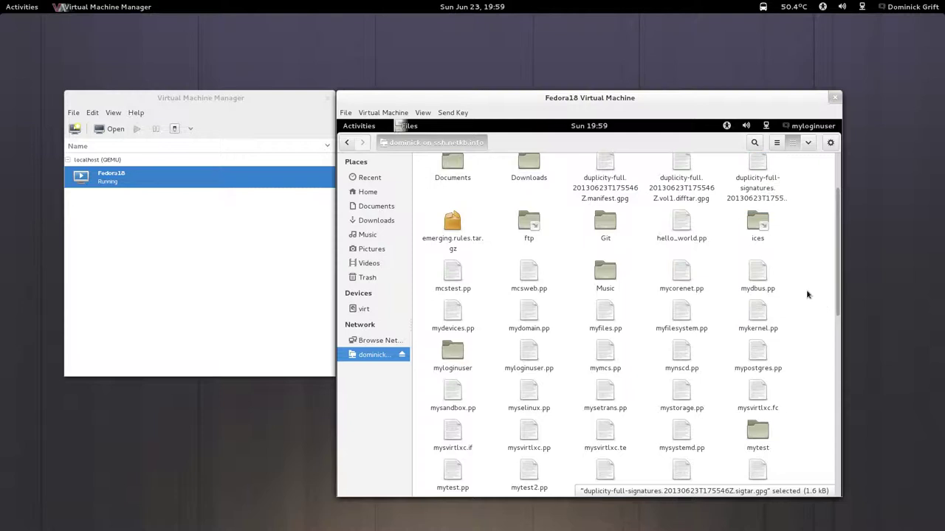
{"action": "left_click", "coordinate": [367, 193]}
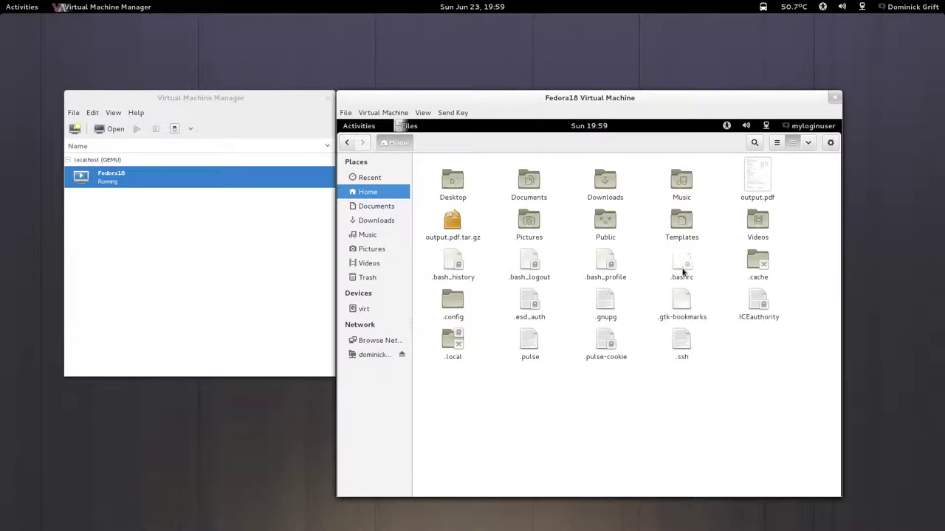
{"action": "left_click", "coordinate": [682, 273]}
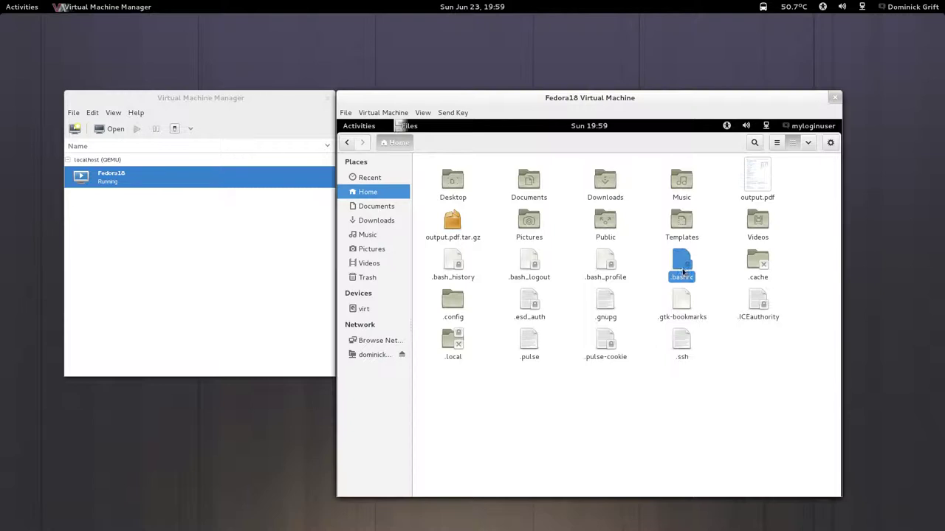
{"action": "left_click", "coordinate": [689, 396]}
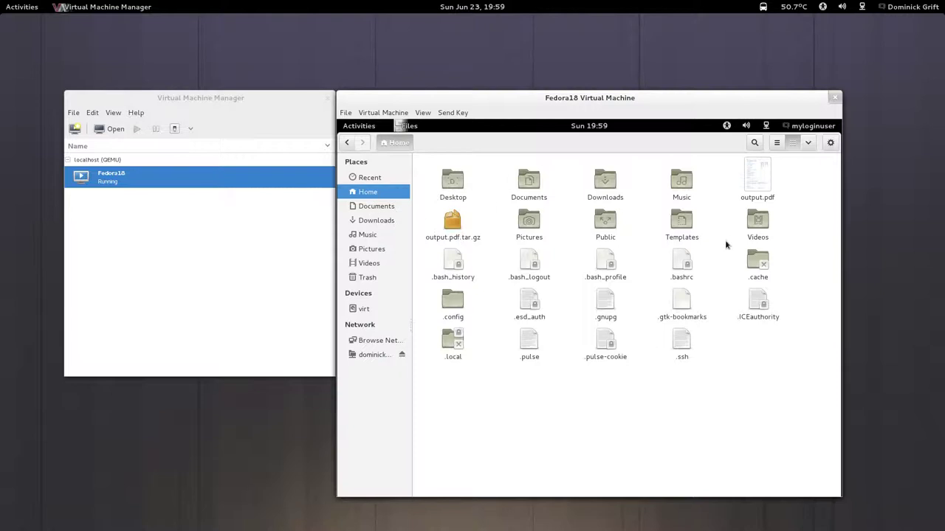
{"action": "double_click", "coordinate": [669, 232]}
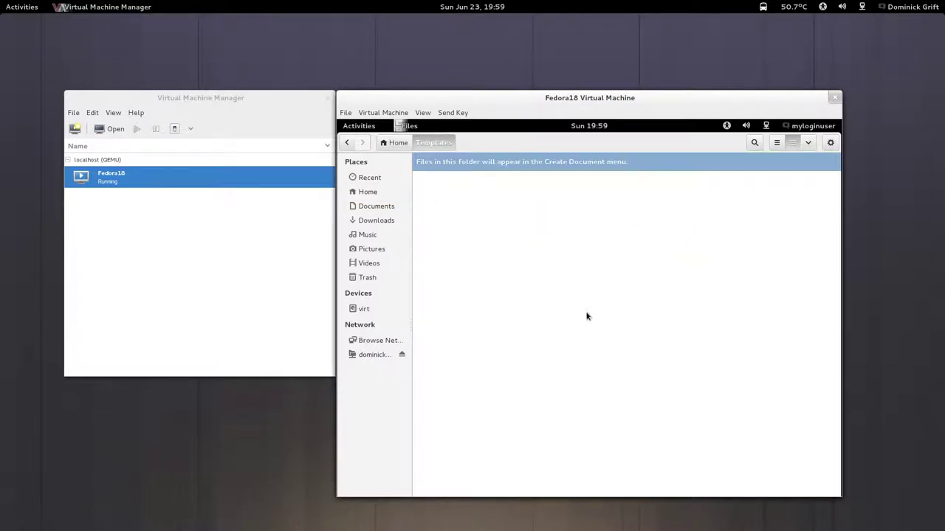
Step: Create a new folder in Templates, rename it test, and open it
{"action": "right_click", "coordinate": [541, 251]}
{"action": "left_click", "coordinate": [549, 255]}
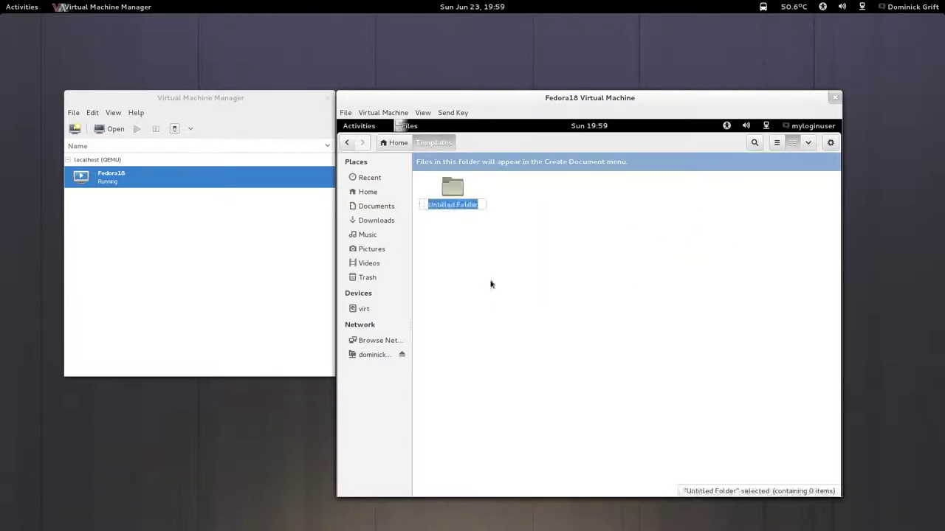
{"action": "left_click", "coordinate": [465, 203]}
{"action": "right_click", "coordinate": [465, 203]}
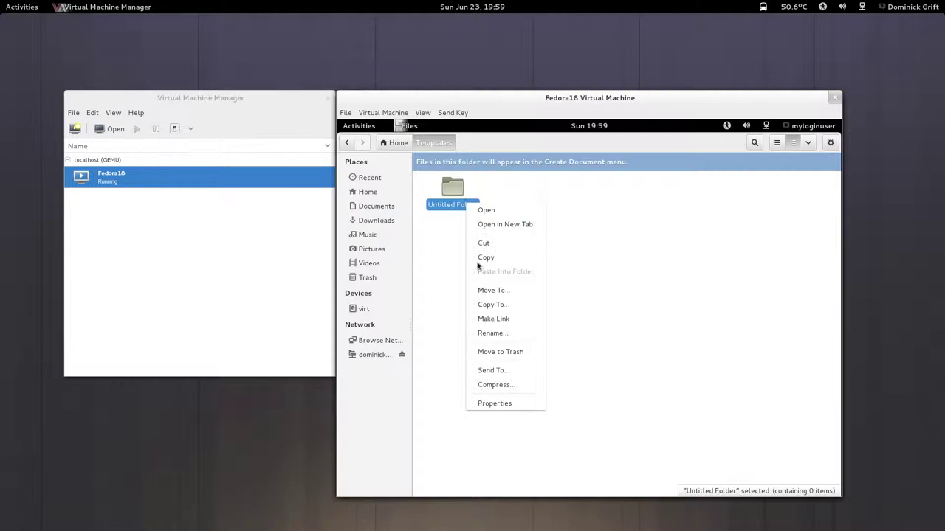
{"action": "left_click", "coordinate": [488, 333]}
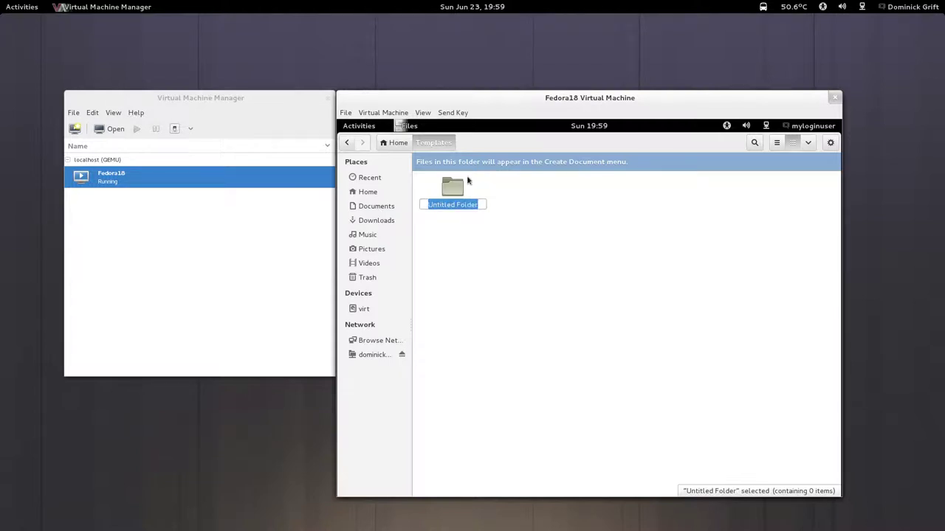
{"action": "type", "text": "test"}
{"action": "key", "text": "Return"}
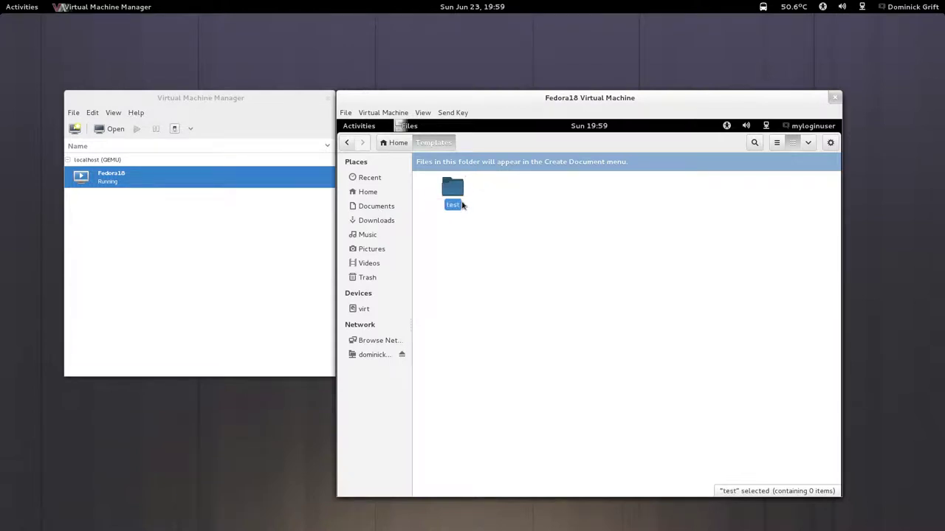
{"action": "double_click", "coordinate": [453, 189]}
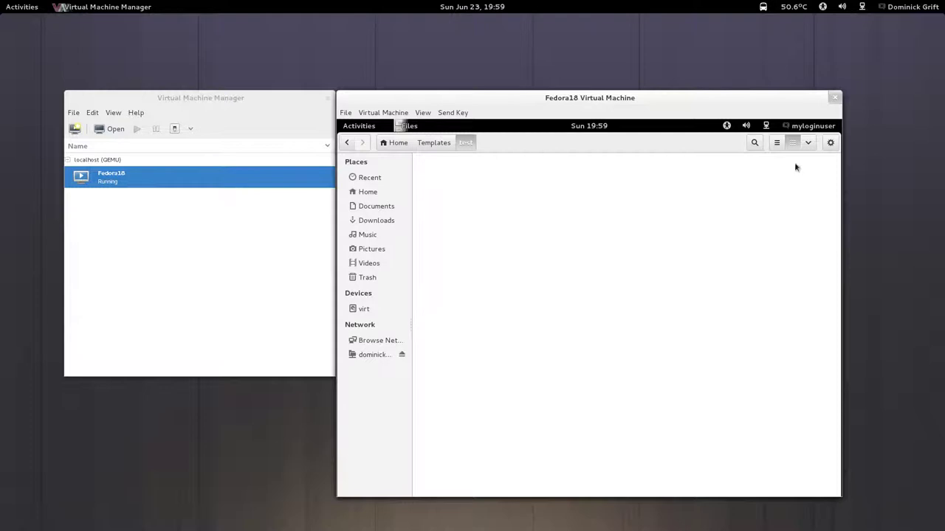
Step: Create an empty document named mytest.txt in the test folder
{"action": "left_click", "coordinate": [831, 143]}
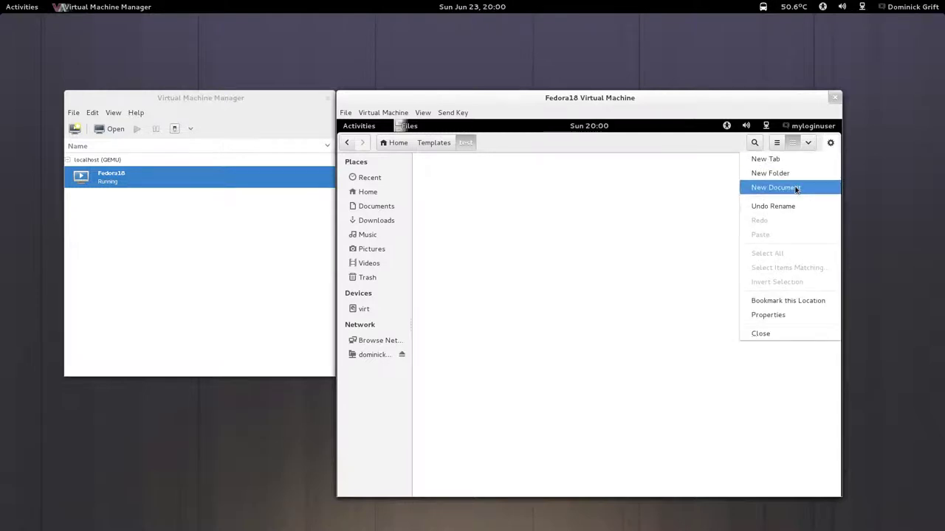
{"action": "mouse_move", "coordinate": [771, 186]}
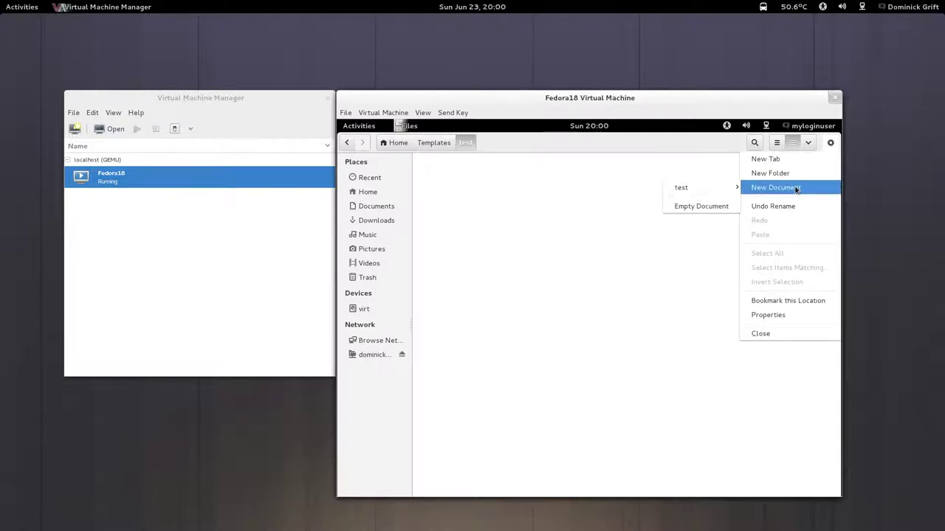
{"action": "left_click", "coordinate": [713, 208]}
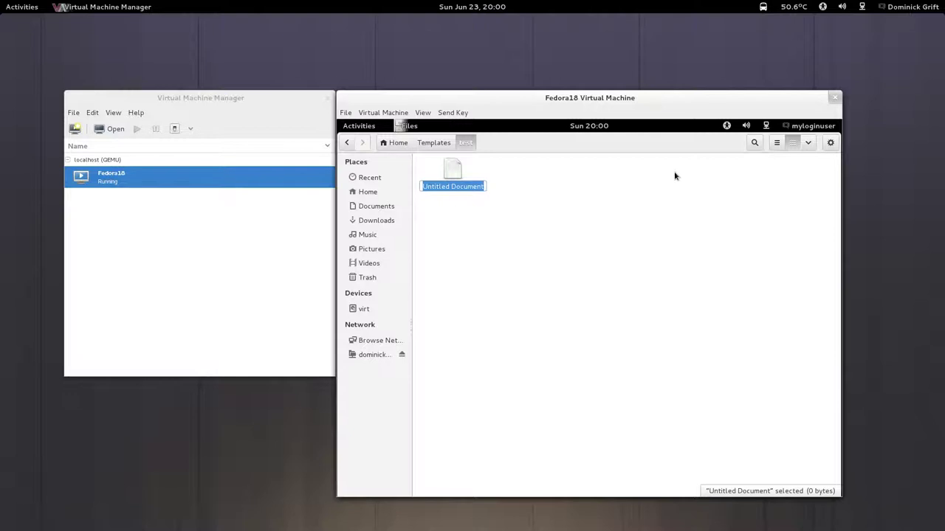
{"action": "type", "text": "myte"}
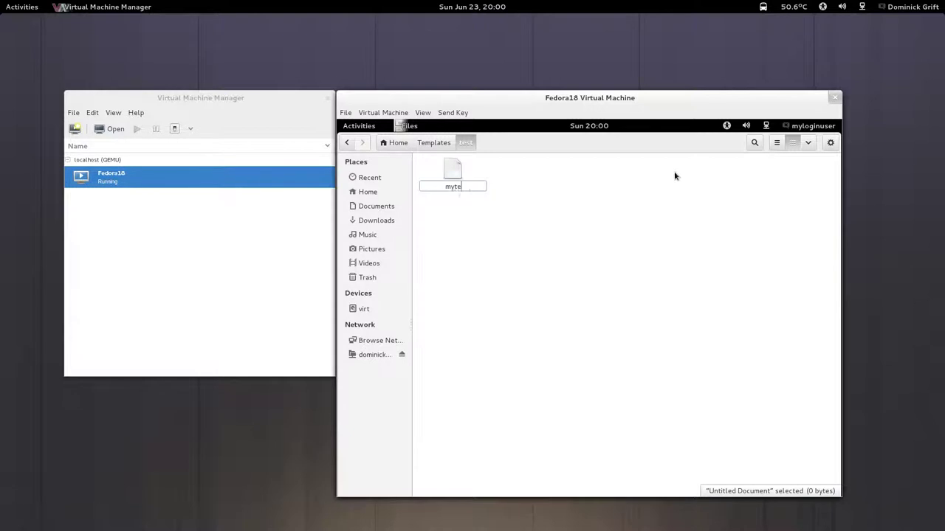
{"action": "type", "text": "st.txt"}
{"action": "key", "text": "Return"}
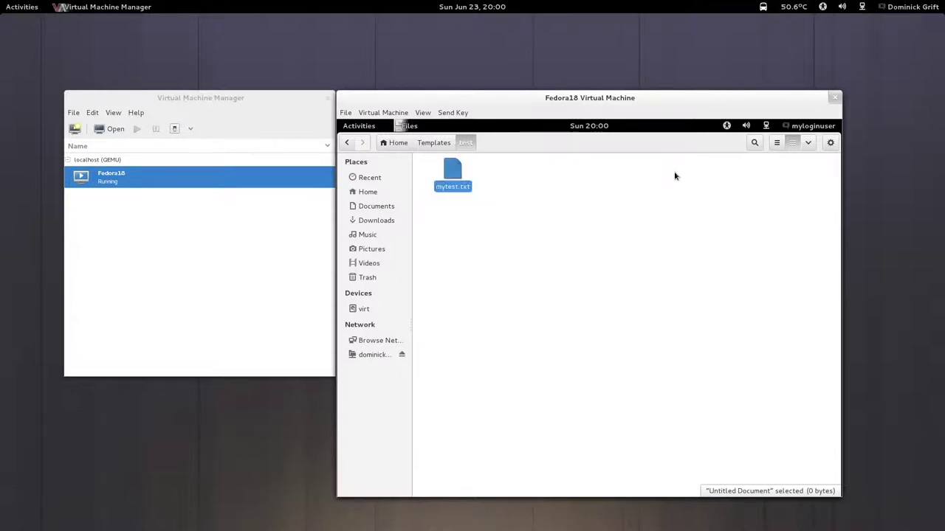
{"action": "right_click", "coordinate": [448, 179]}
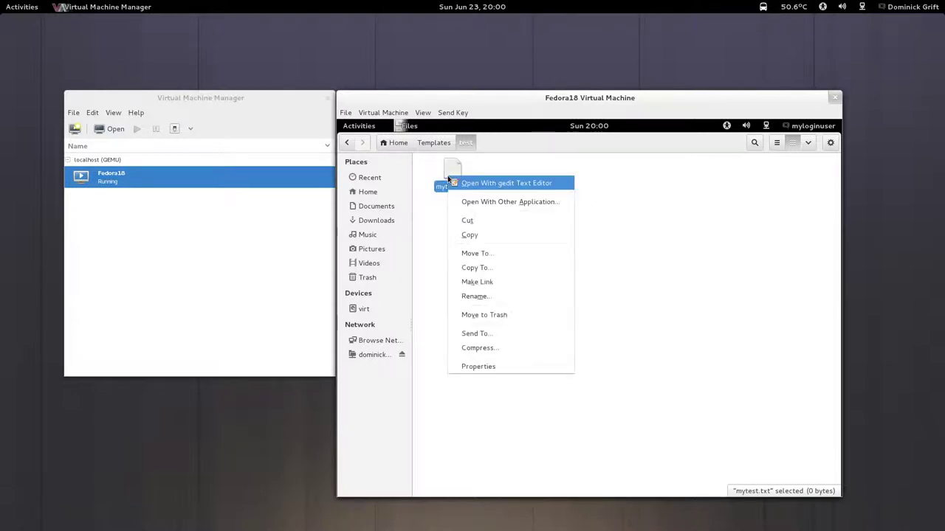
Step: Open mytest.txt in gedit, type test, save it and close the editor
{"action": "left_click", "coordinate": [488, 181]}
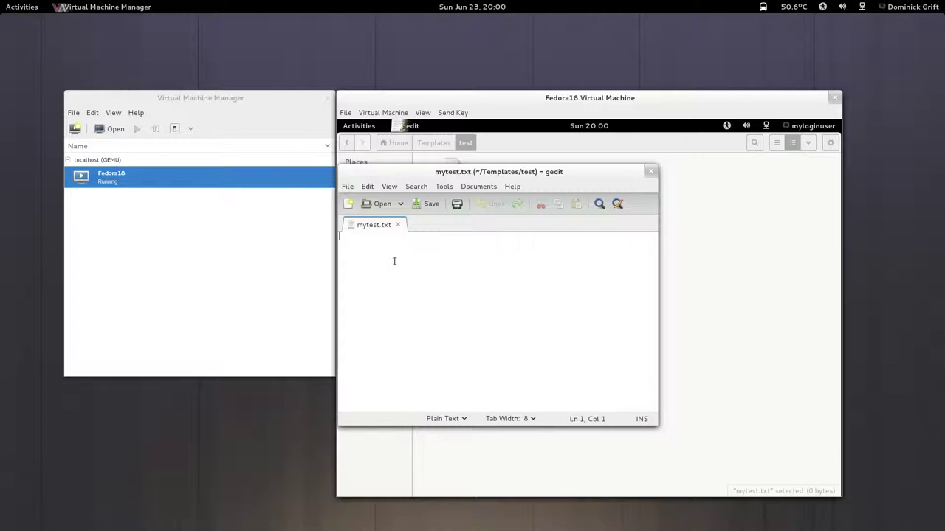
{"action": "type", "text": "test"}
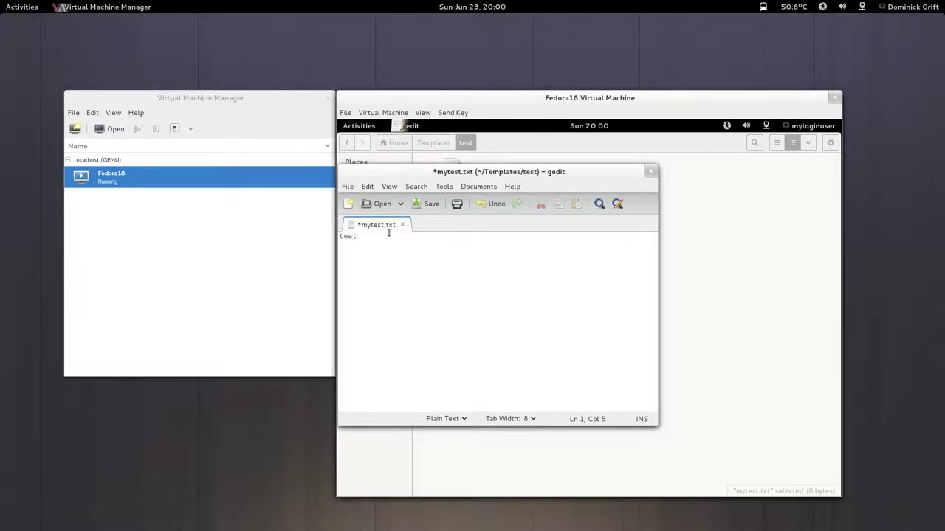
{"action": "left_click", "coordinate": [426, 204]}
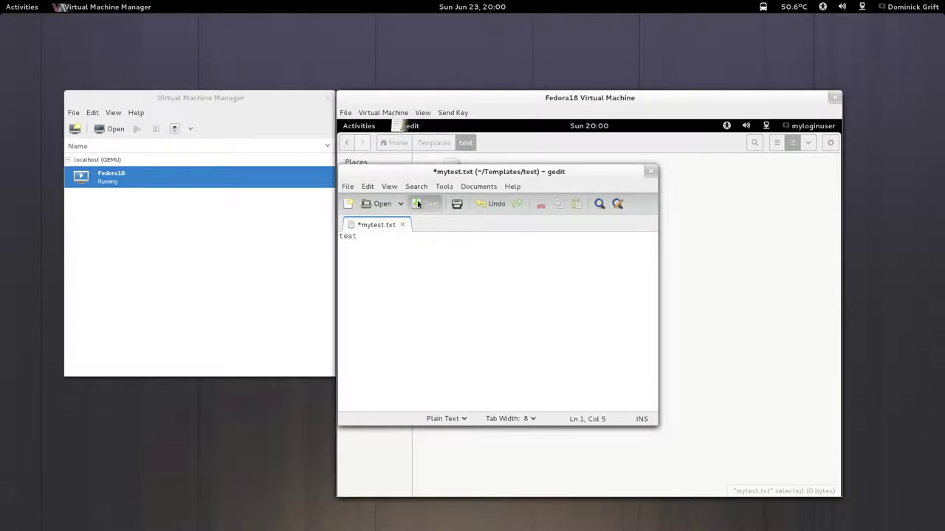
{"action": "left_click", "coordinate": [650, 171]}
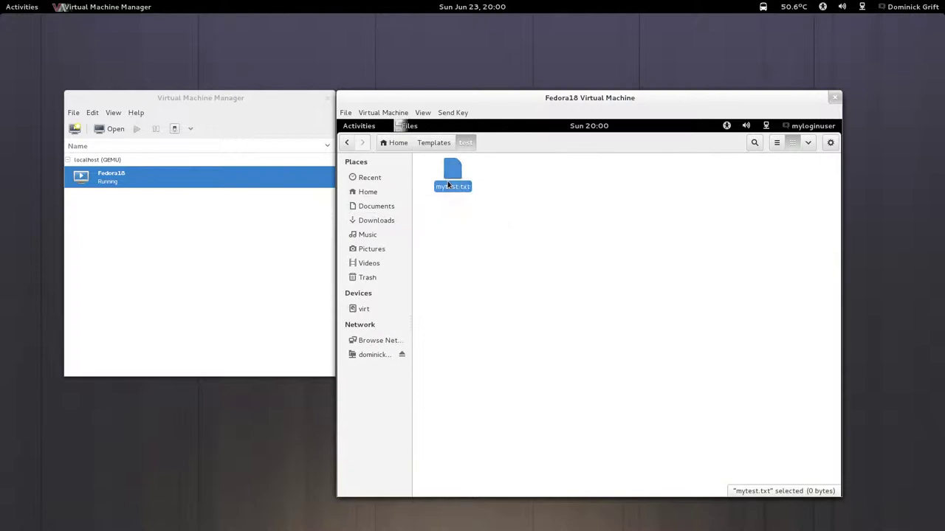
Step: Reopen mytest.txt in gedit to check its contents and start a new blank document
{"action": "right_click", "coordinate": [447, 184]}
{"action": "left_click", "coordinate": [472, 187]}
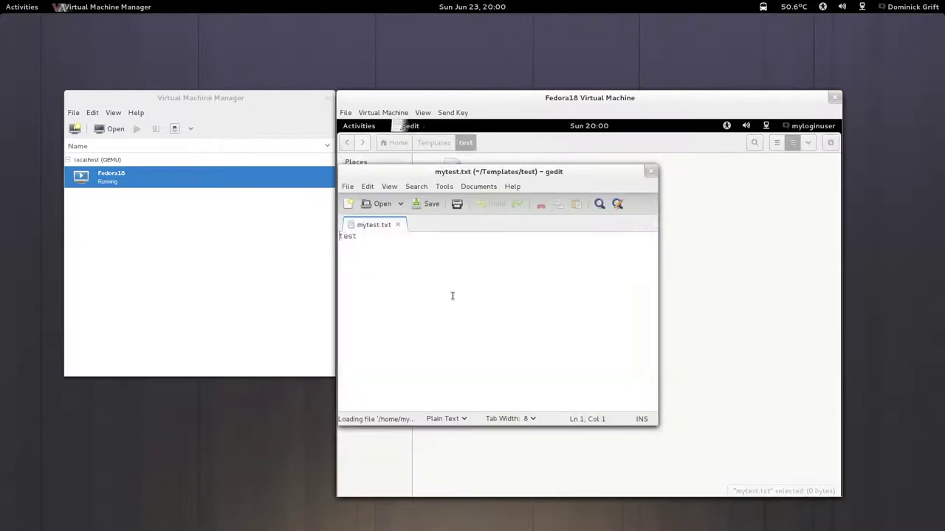
{"action": "left_click", "coordinate": [353, 189]}
{"action": "left_click", "coordinate": [353, 199]}
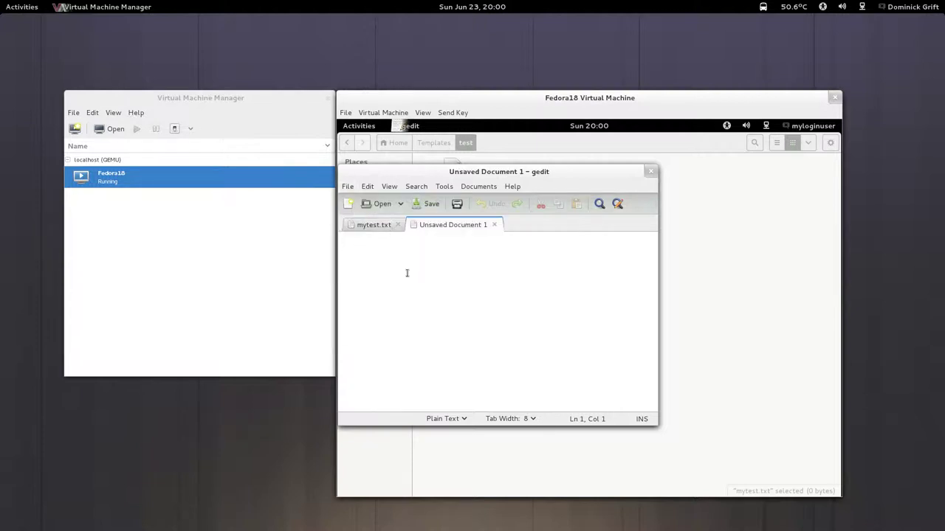
Step: Type 'another test' into the new document and preview how it would print
{"action": "type", "text": "ar"}
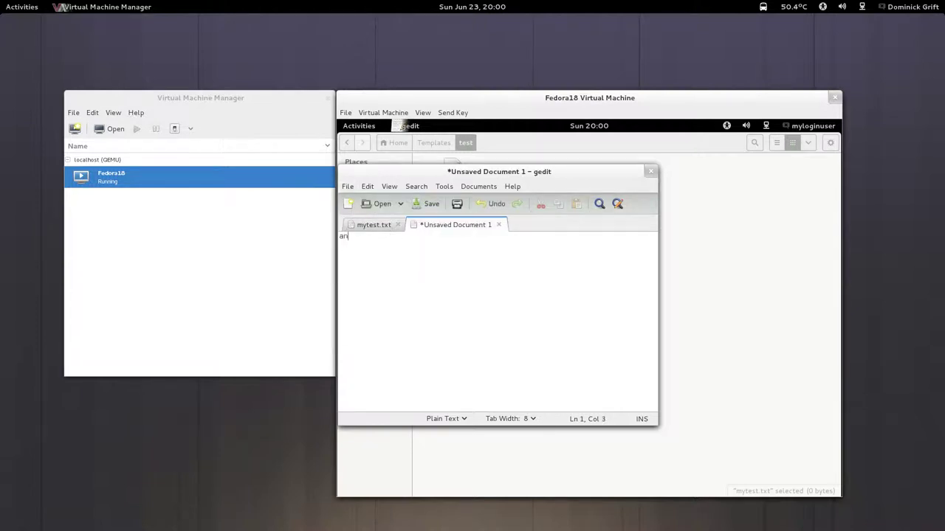
{"action": "type", "text": "other test"}
{"action": "left_click", "coordinate": [347, 186]}
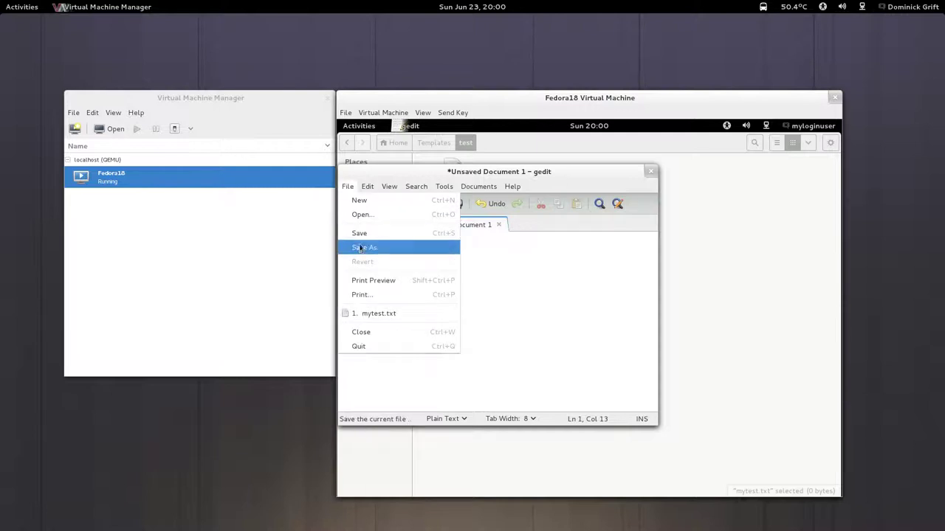
{"action": "left_click", "coordinate": [361, 281]}
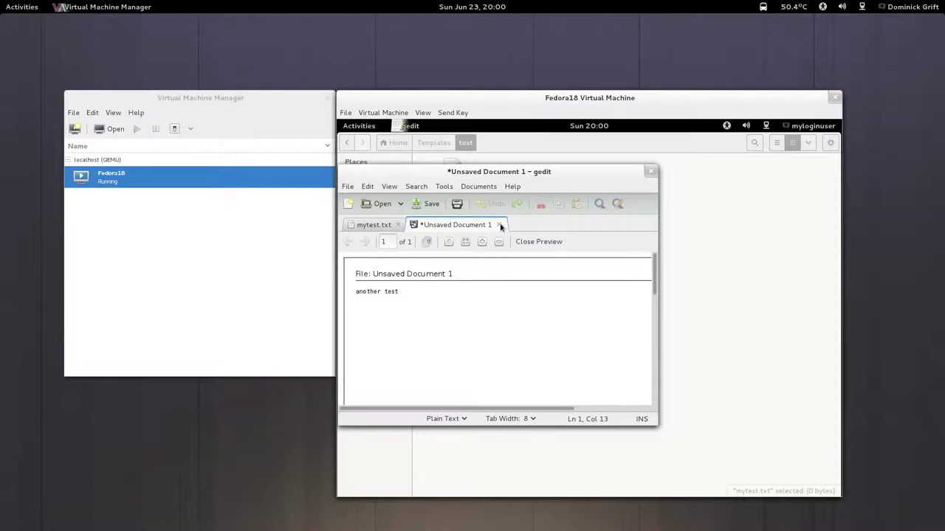
Step: Print mytest.txt with Print to File as a PDF in Documents
{"action": "left_click", "coordinate": [375, 226]}
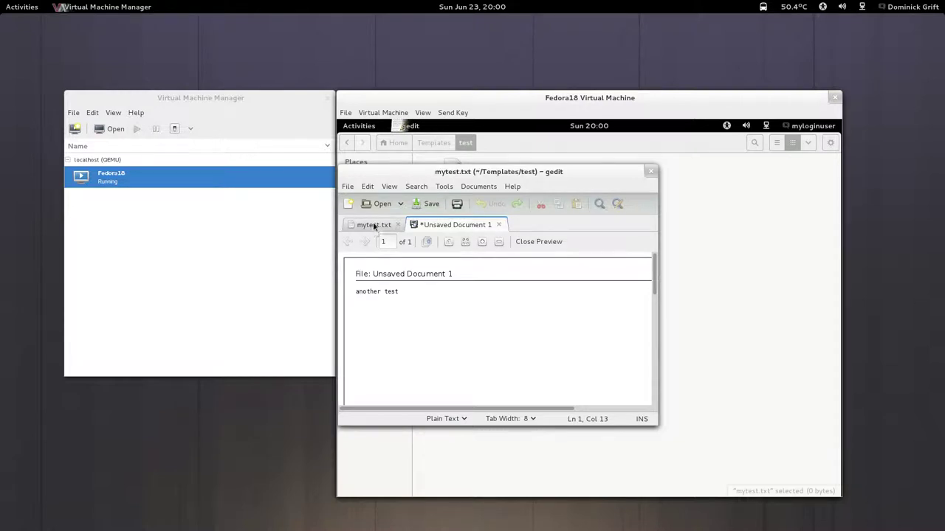
{"action": "left_click", "coordinate": [348, 185]}
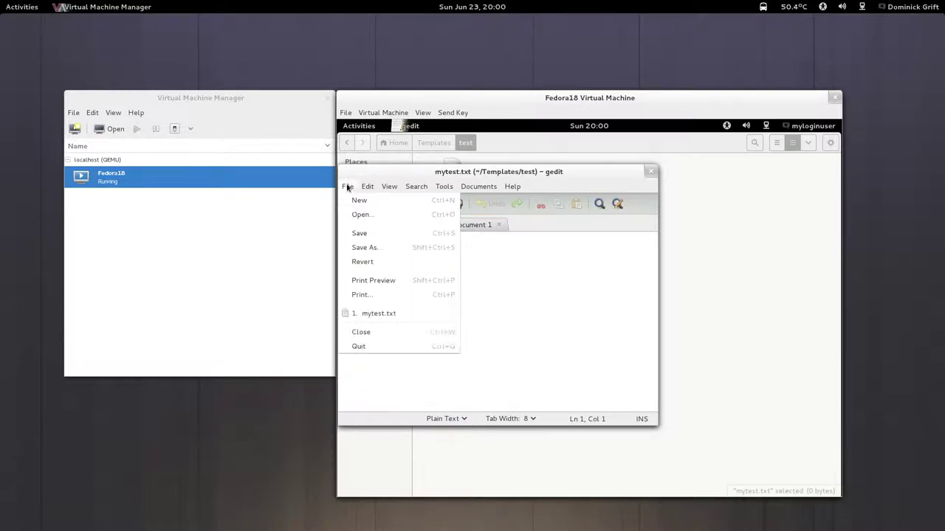
{"action": "left_click", "coordinate": [357, 295]}
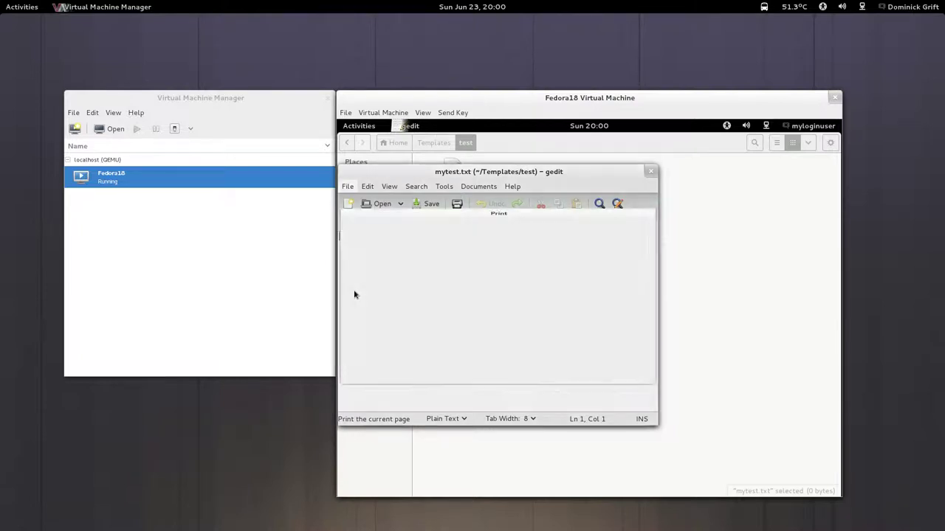
{"action": "left_click", "coordinate": [381, 227]}
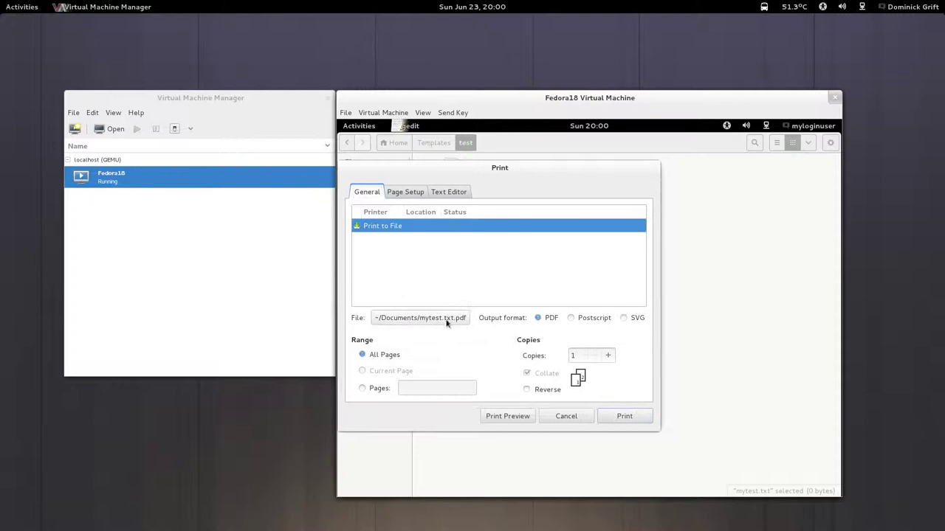
{"action": "left_click", "coordinate": [639, 419]}
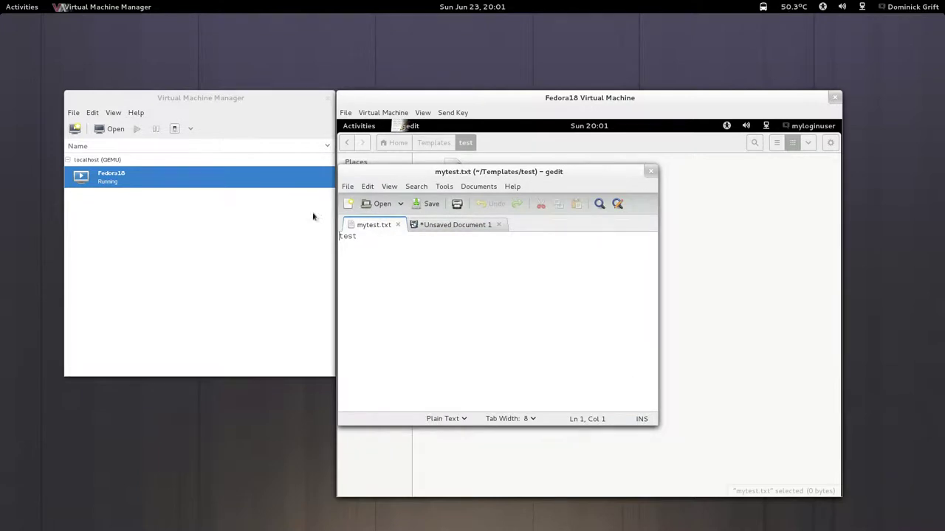
Step: Leave the print preview and return to editing Unsaved Document 1
{"action": "left_click", "coordinate": [348, 186]}
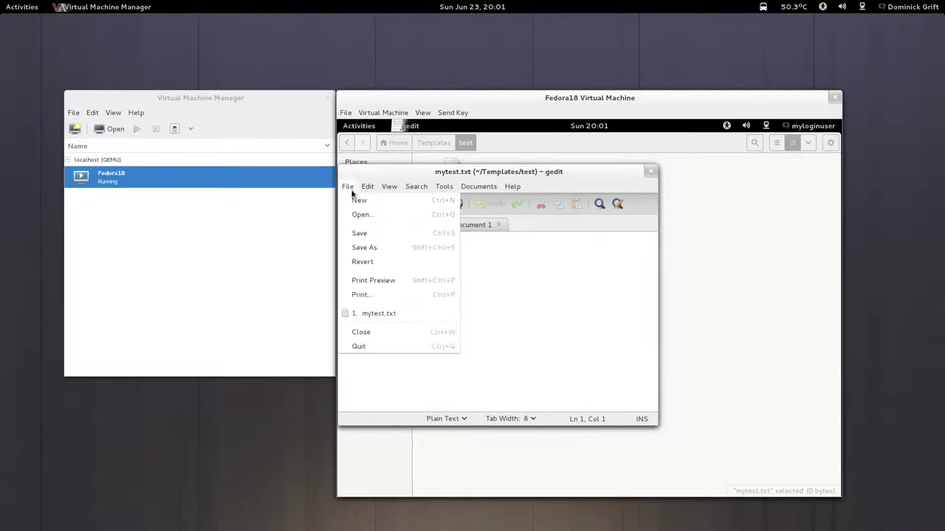
{"action": "left_click", "coordinate": [521, 317]}
{"action": "left_click", "coordinate": [466, 226]}
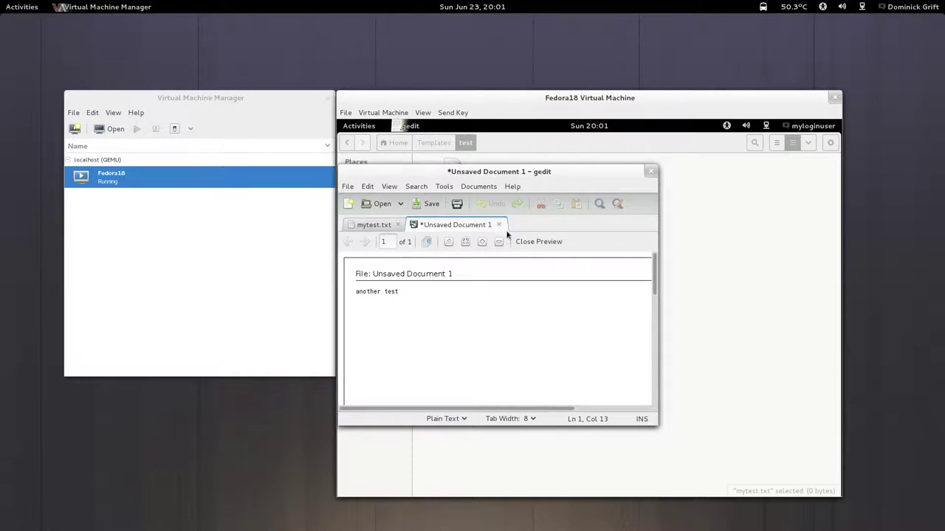
{"action": "left_click", "coordinate": [536, 241]}
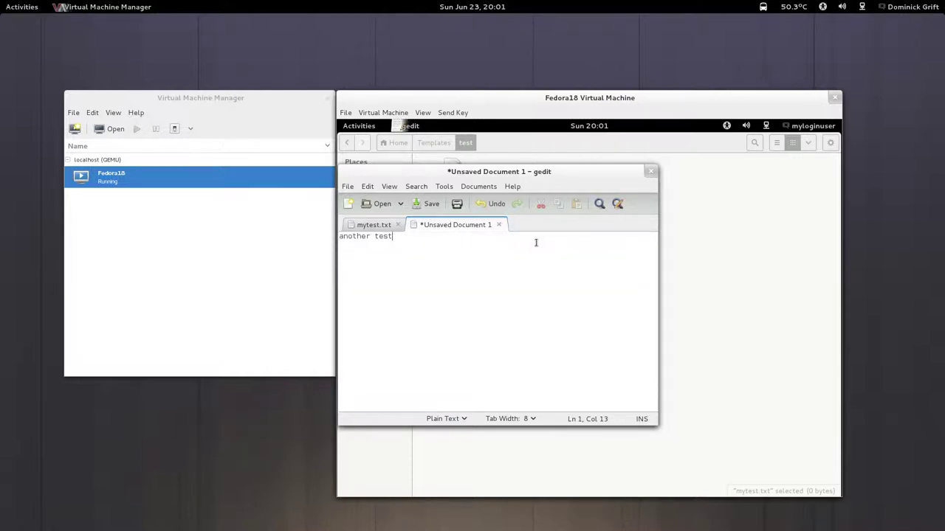
Step: Save the document as anothertest.txt in the myloginuser home folder and close gedit
{"action": "left_click", "coordinate": [348, 187]}
{"action": "left_click", "coordinate": [355, 246]}
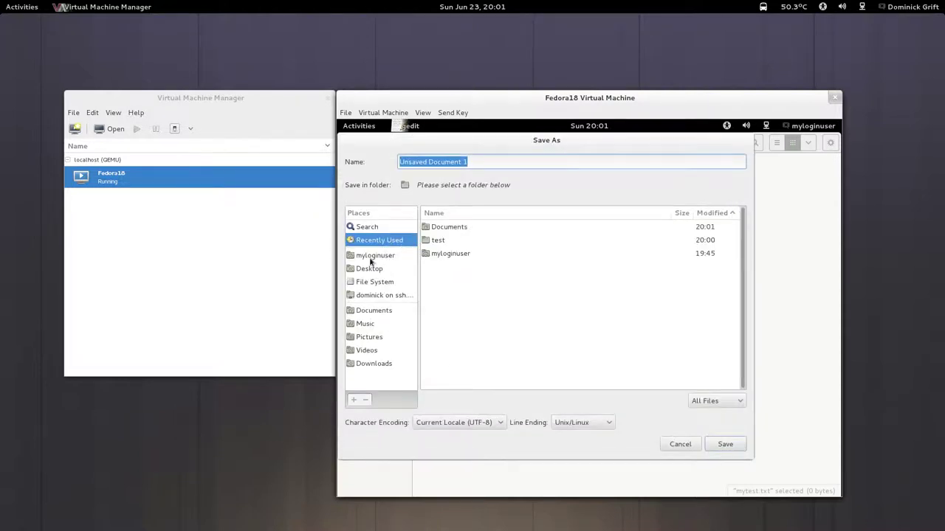
{"action": "left_click", "coordinate": [372, 257]}
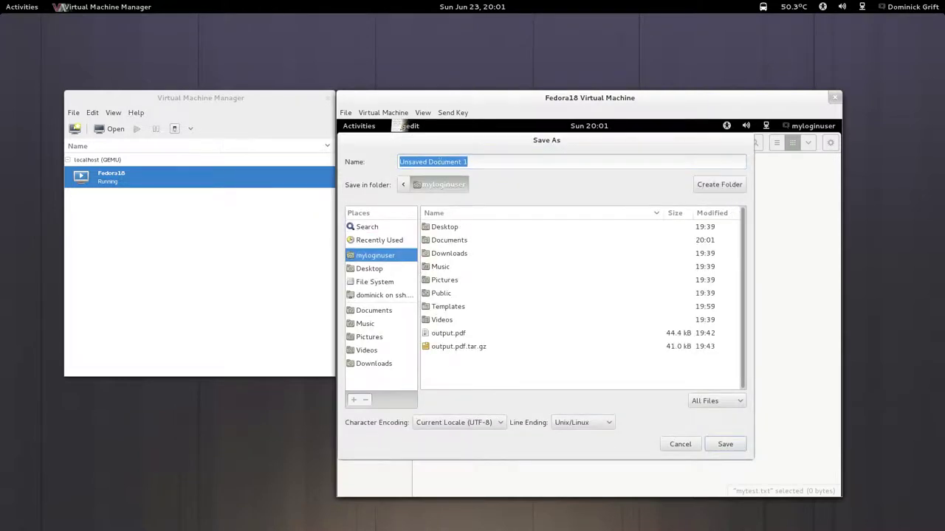
{"action": "left_click", "coordinate": [468, 163]}
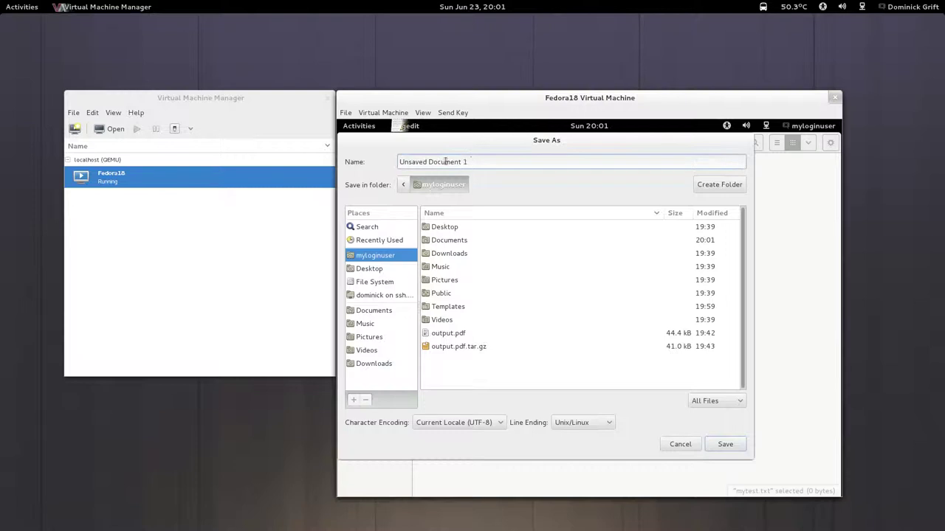
{"action": "left_click_drag", "start_coordinate": [465, 162], "coordinate": [383, 164]}
{"action": "type", "text": "anothertest.txt"}
{"action": "left_click", "coordinate": [726, 445]}
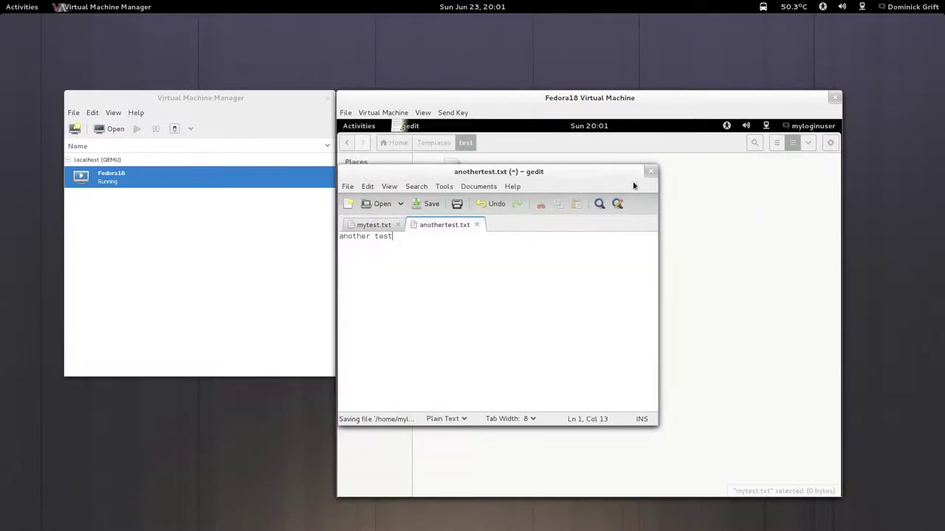
{"action": "left_click", "coordinate": [650, 171]}
Step: From the home folder, open anothertest.txt in gedit
{"action": "left_click", "coordinate": [523, 232]}
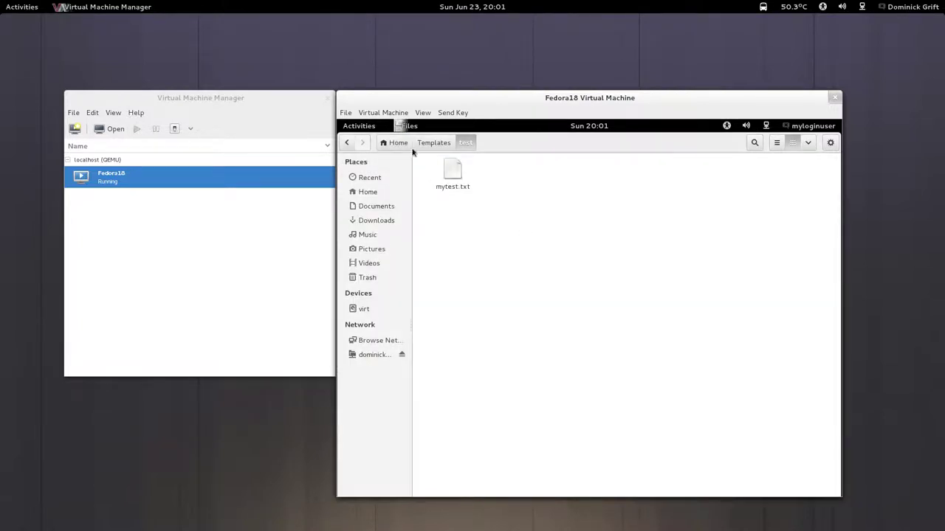
{"action": "left_click", "coordinate": [398, 143]}
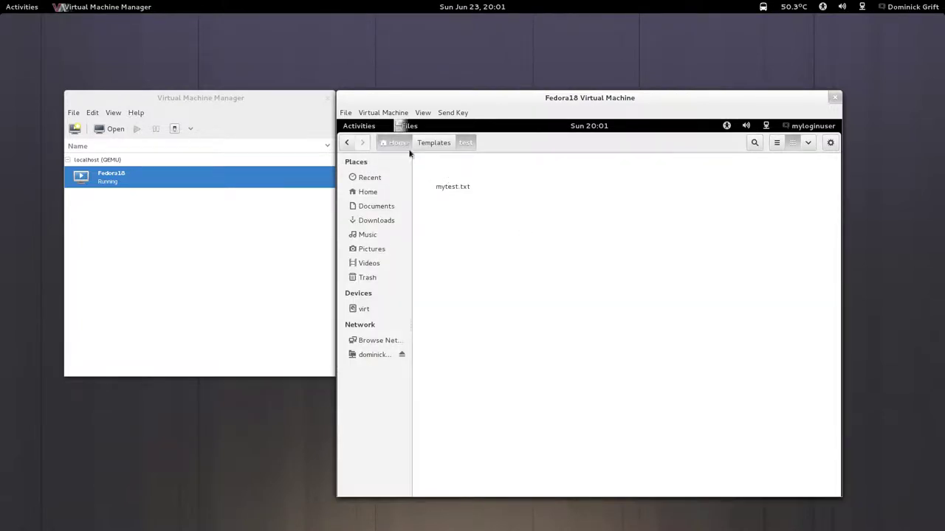
{"action": "left_click", "coordinate": [487, 389]}
{"action": "left_click", "coordinate": [453, 174]}
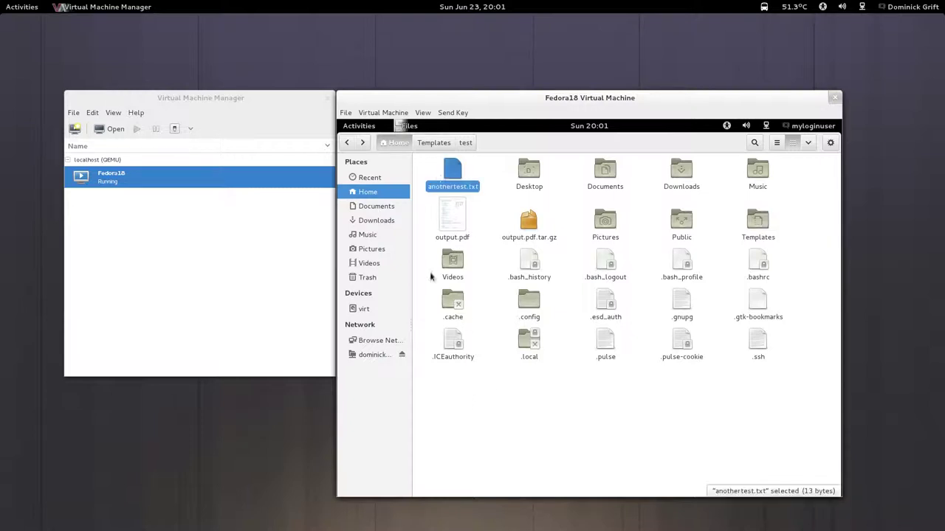
{"action": "right_click", "coordinate": [451, 175]}
{"action": "left_click", "coordinate": [454, 180]}
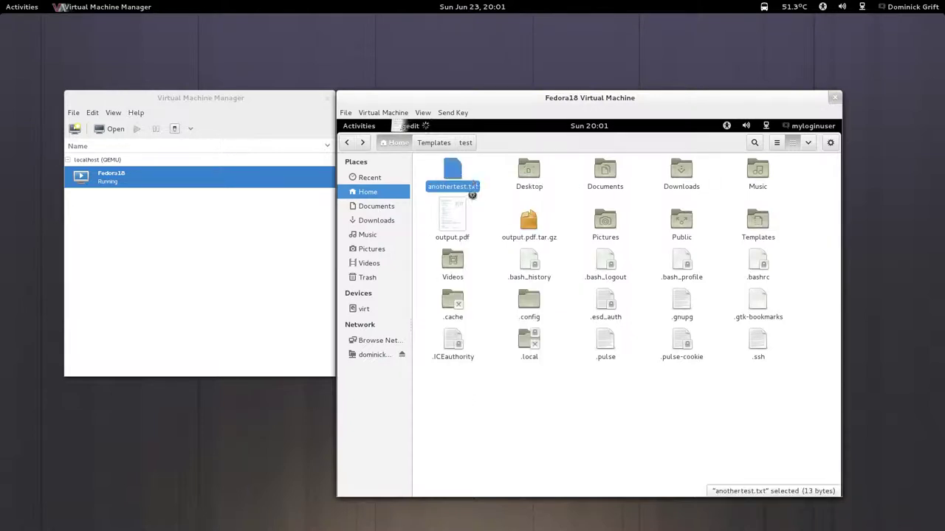
{"action": "left_click_drag", "start_coordinate": [394, 236], "coordinate": [329, 238]}
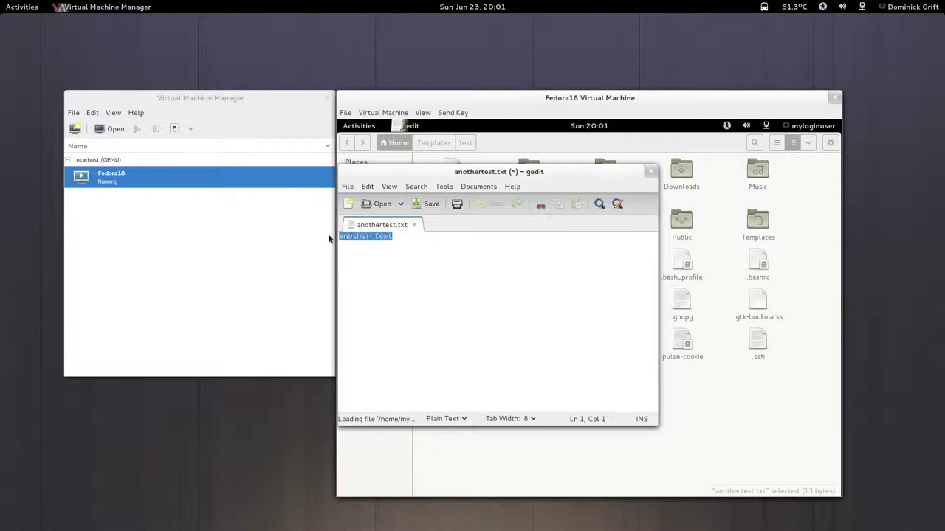
{"action": "left_click", "coordinate": [430, 246]}
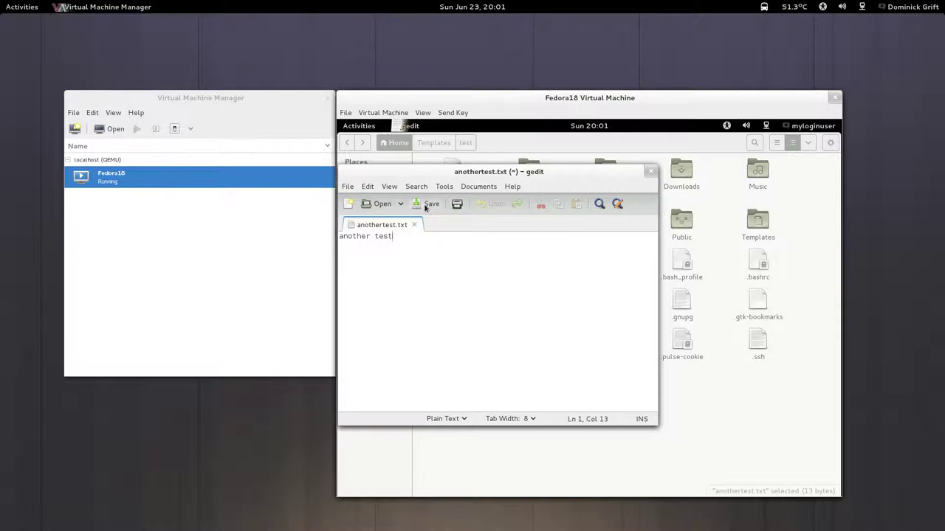
Step: Show hidden files in the Open dialog and open .bashrc in gedit
{"action": "left_click", "coordinate": [389, 206]}
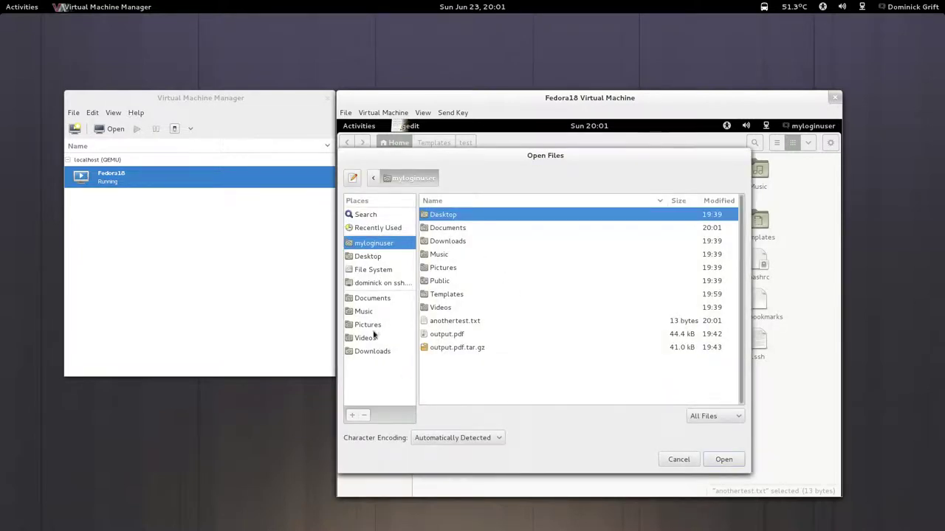
{"action": "right_click", "coordinate": [544, 391]}
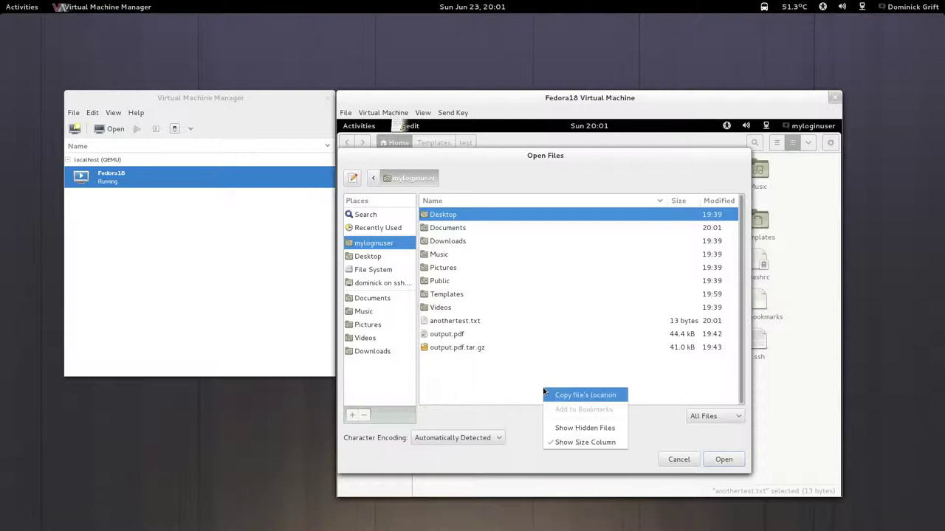
{"action": "left_click", "coordinate": [550, 428]}
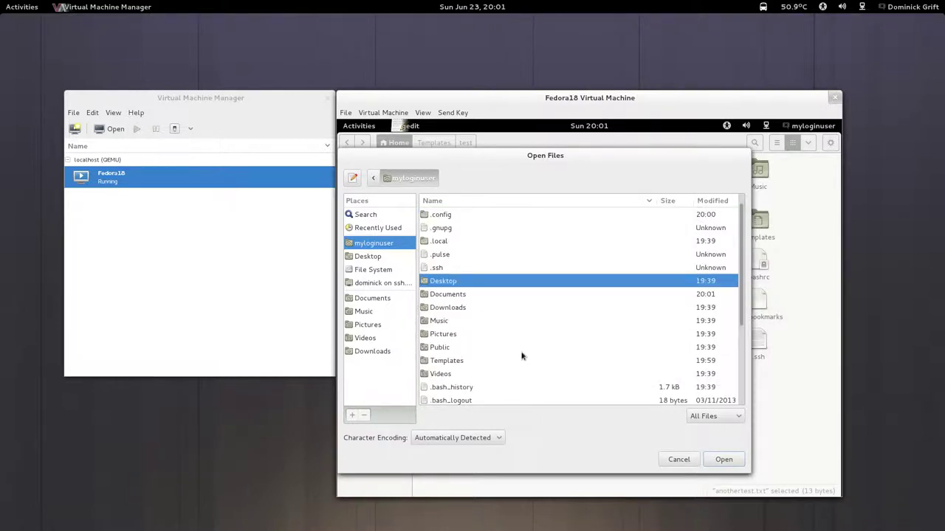
{"action": "scroll", "coordinate": [521, 357], "scroll_direction": "down", "scroll_amount": 3}
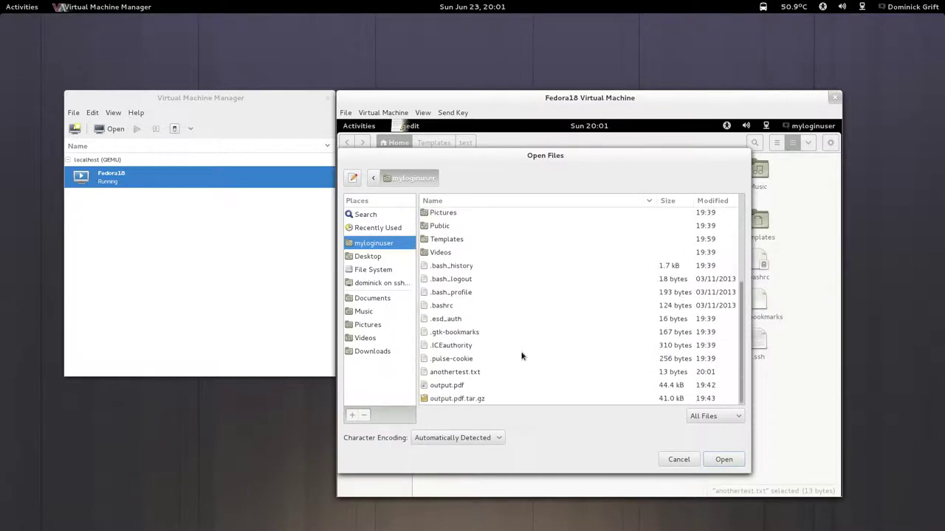
{"action": "left_click", "coordinate": [448, 293]}
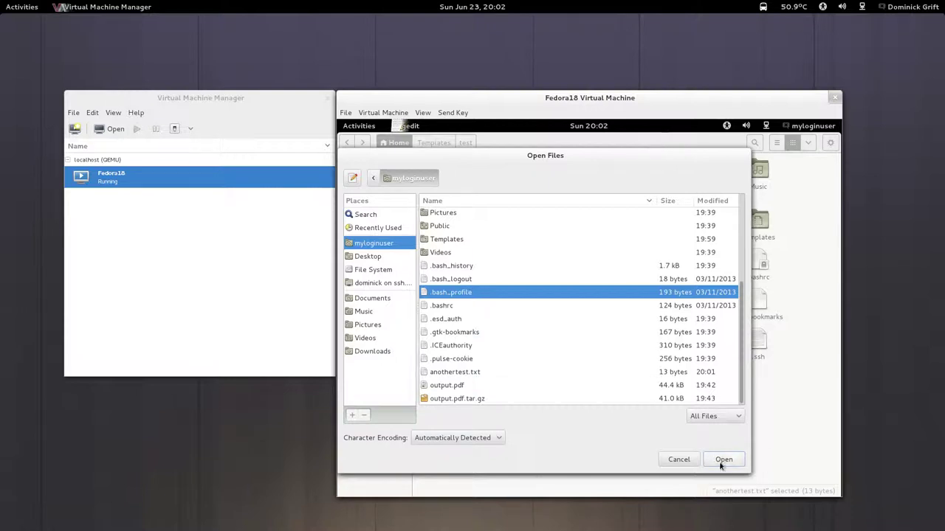
{"action": "left_click", "coordinate": [458, 305]}
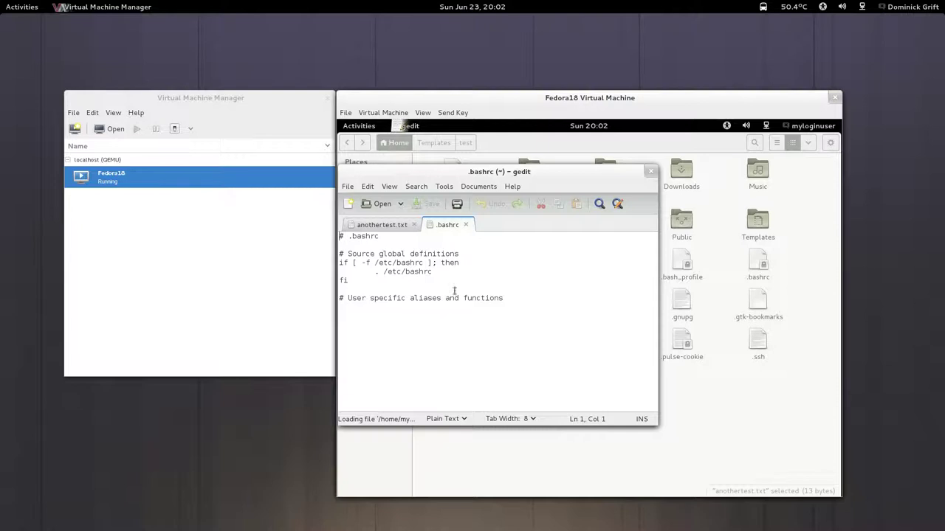
Step: Add a '# test' line after the user aliases comment in .bashrc
{"action": "left_click", "coordinate": [502, 305]}
{"action": "key", "text": "Return"}
{"action": "key", "text": "Return"}
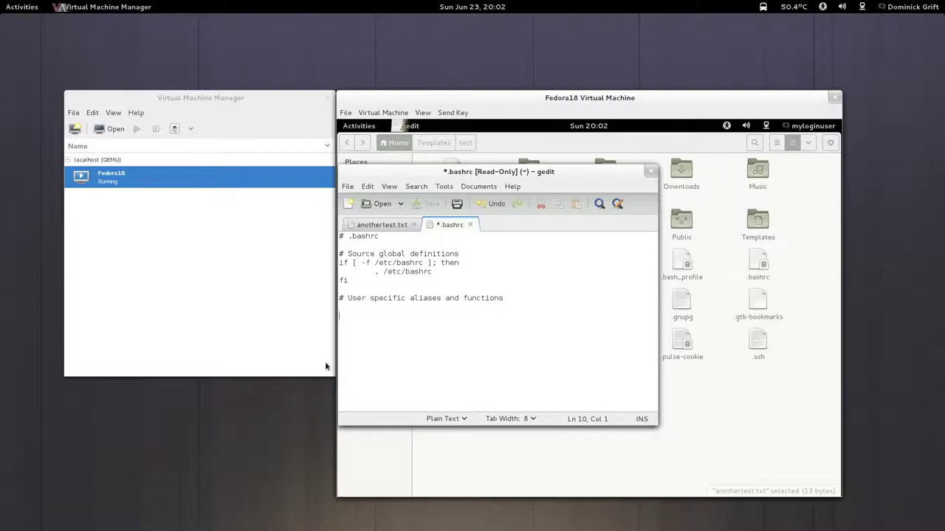
{"action": "type", "text": "# test"}
Step: Close .bashrc without saving, close anothertest.txt, and quit gedit
{"action": "left_click_drag", "start_coordinate": [479, 174], "coordinate": [527, 174]}
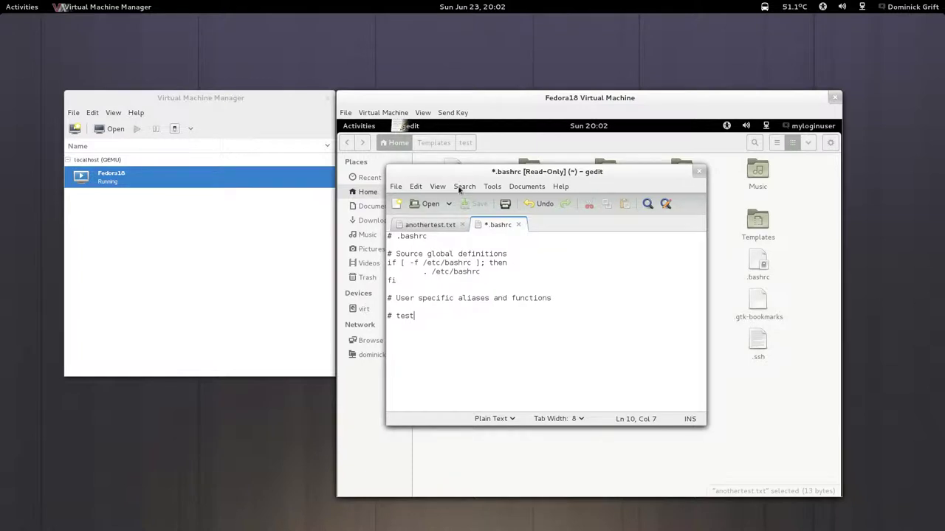
{"action": "left_click", "coordinate": [519, 226]}
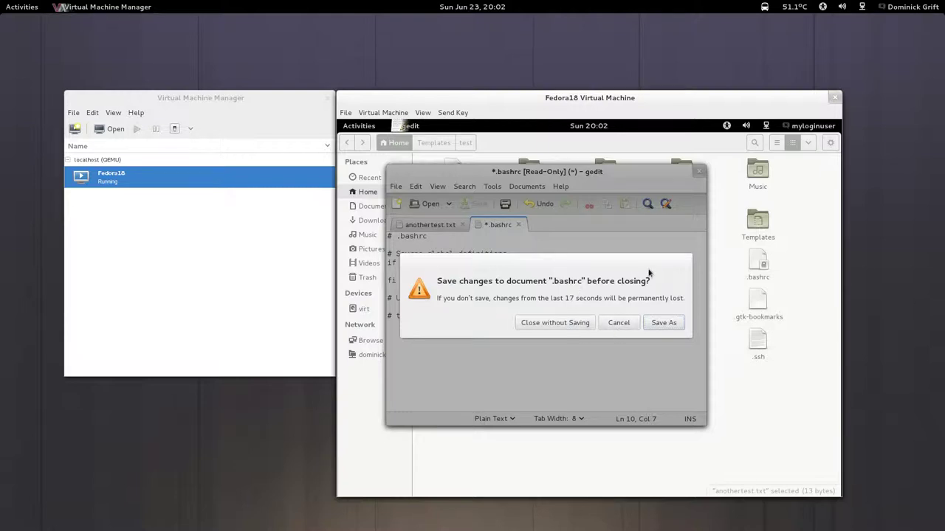
{"action": "left_click", "coordinate": [555, 324]}
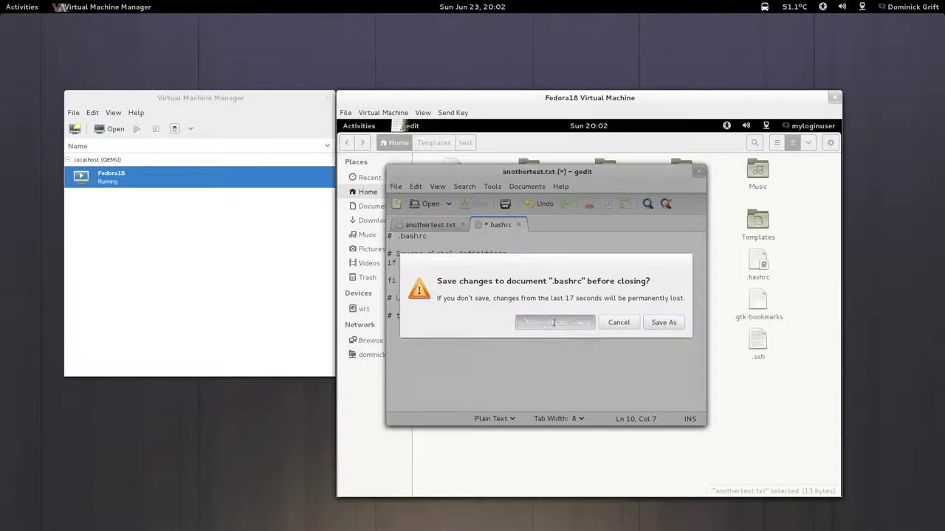
{"action": "left_click", "coordinate": [463, 225]}
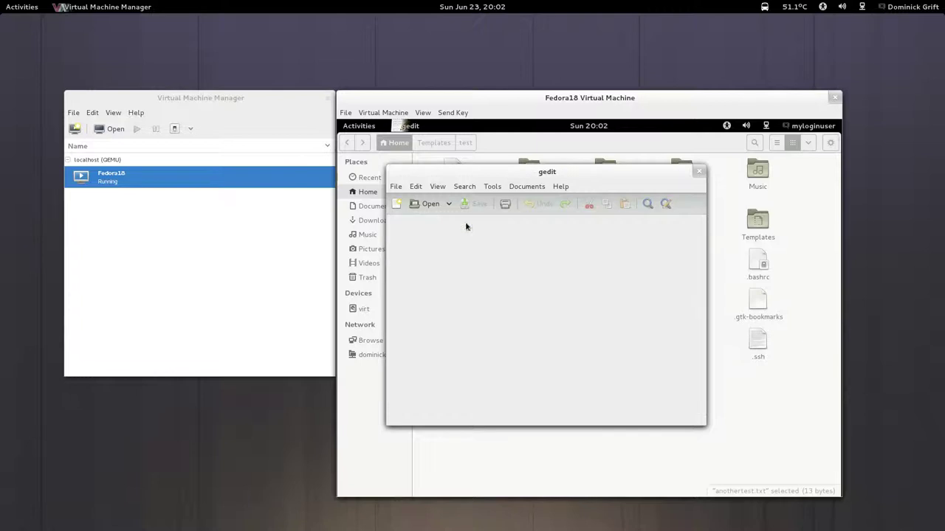
{"action": "left_click", "coordinate": [699, 172]}
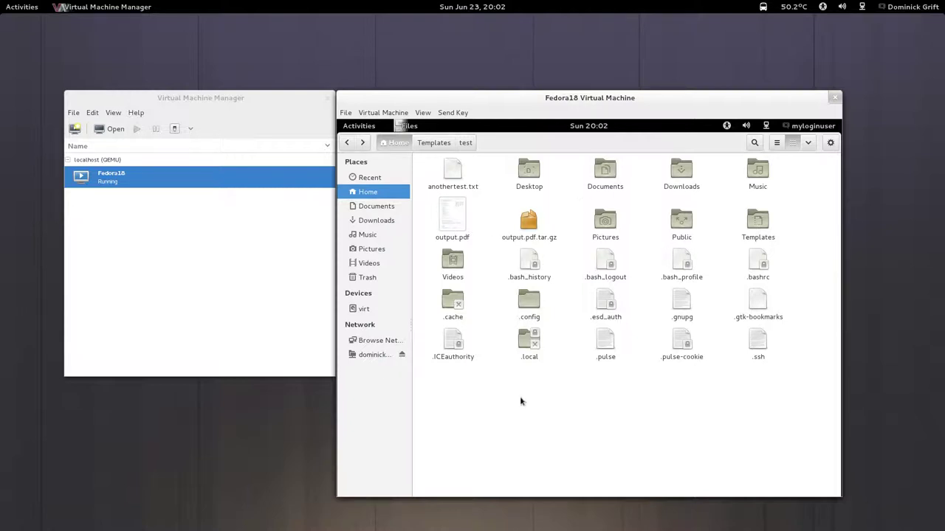
Step: Launch Image Viewer from the guest's application list
{"action": "left_click", "coordinate": [352, 126]}
{"action": "left_click", "coordinate": [350, 397]}
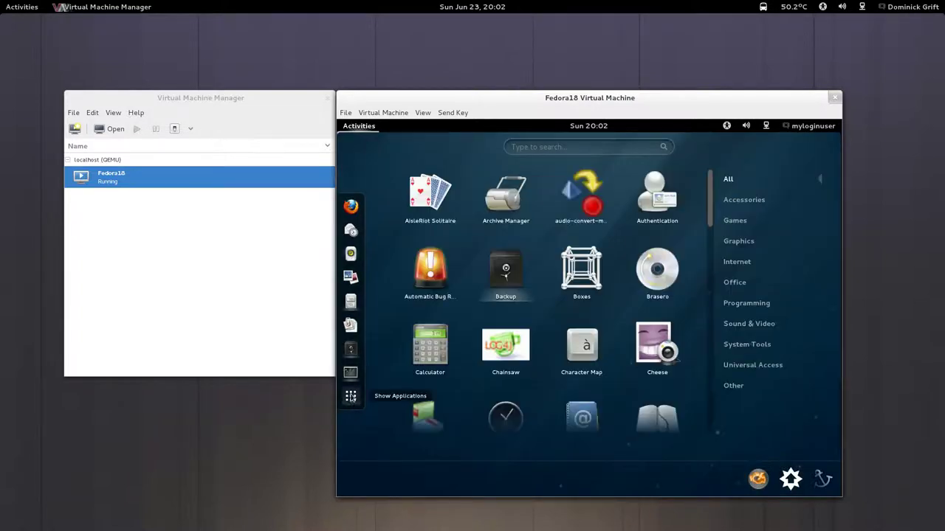
{"action": "scroll", "coordinate": [443, 354], "scroll_direction": "down", "scroll_amount": 5}
{"action": "scroll", "coordinate": [457, 362], "scroll_direction": "down", "scroll_amount": 2}
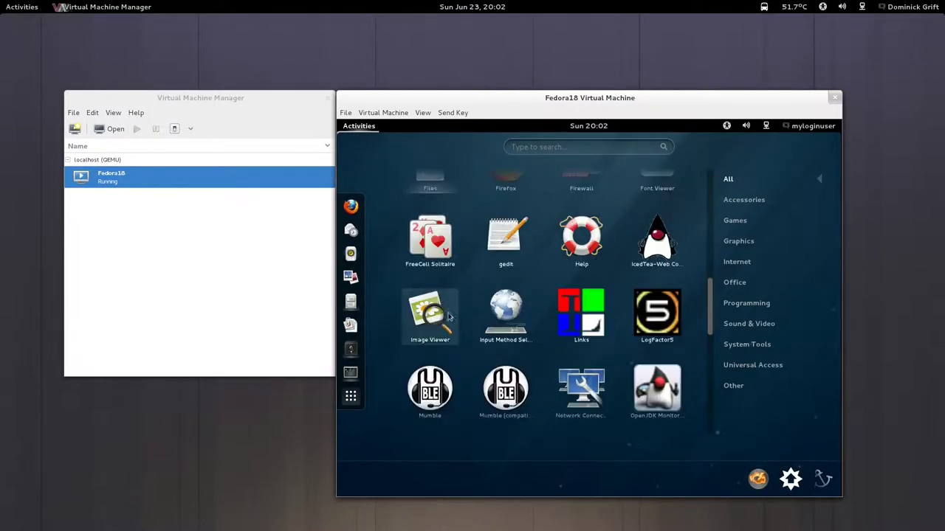
{"action": "left_click", "coordinate": [442, 315]}
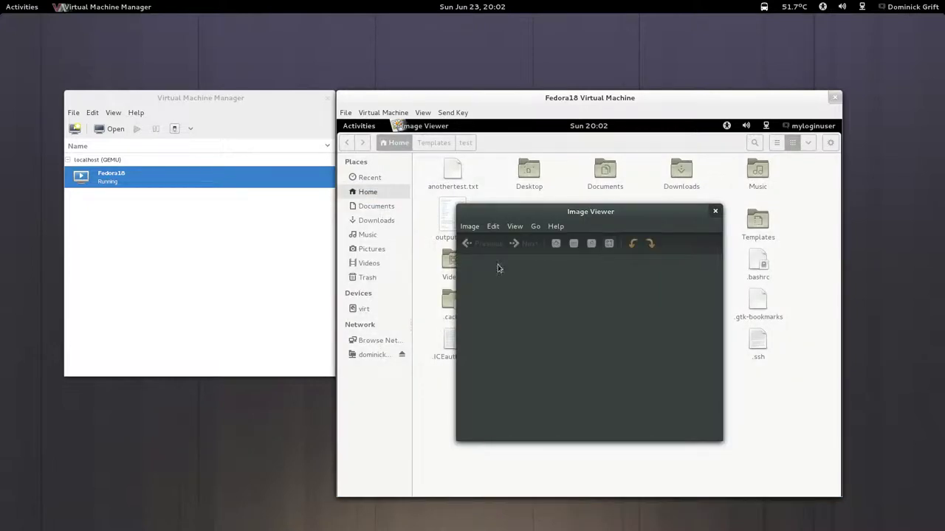
Step: In the Open Image dialog, try the /var folder and dismiss the permission denied error
{"action": "left_click", "coordinate": [470, 227]}
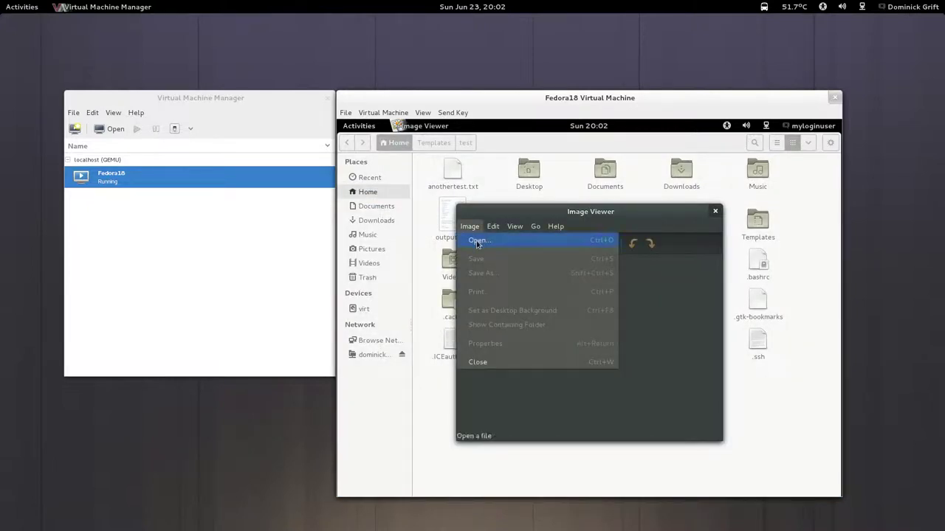
{"action": "left_click", "coordinate": [477, 240]}
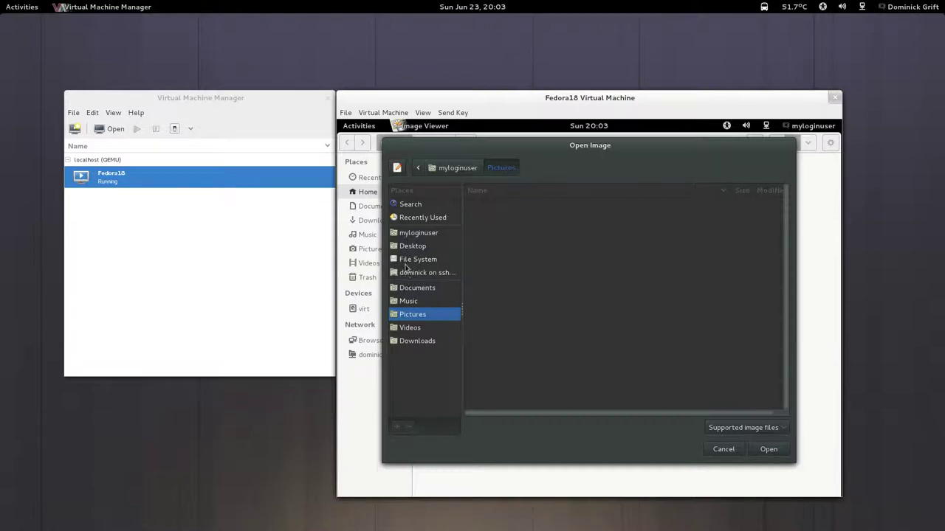
{"action": "left_click", "coordinate": [408, 260]}
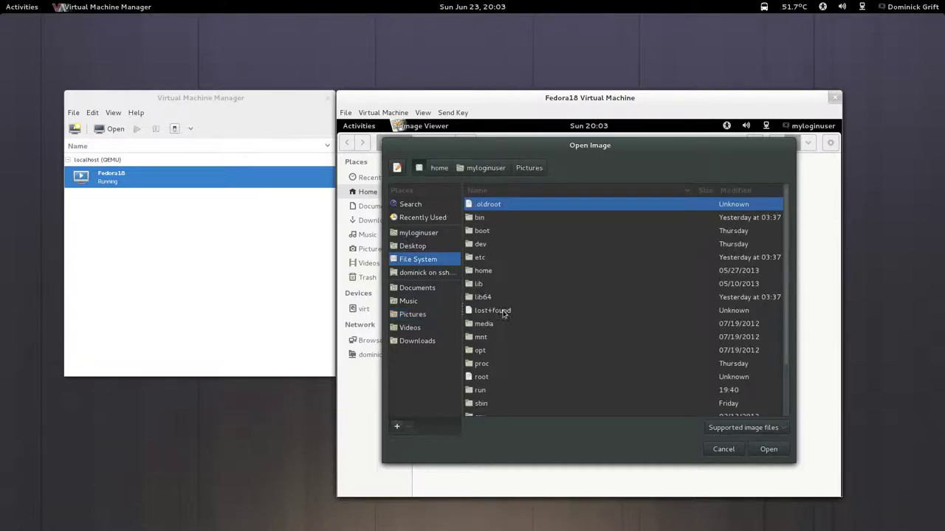
{"action": "scroll", "coordinate": [500, 321], "scroll_direction": "down", "scroll_amount": 2}
{"action": "scroll", "coordinate": [481, 381], "scroll_direction": "down", "scroll_amount": 1}
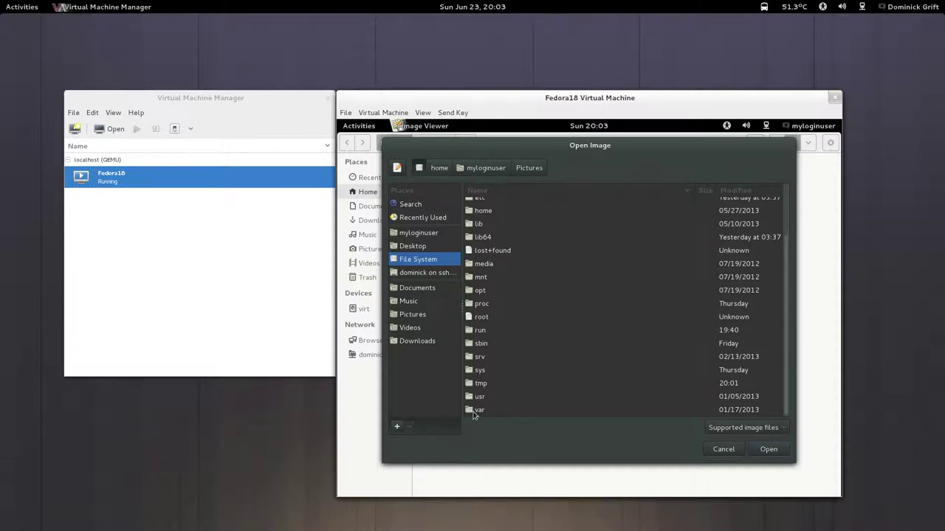
{"action": "double_click", "coordinate": [476, 412]}
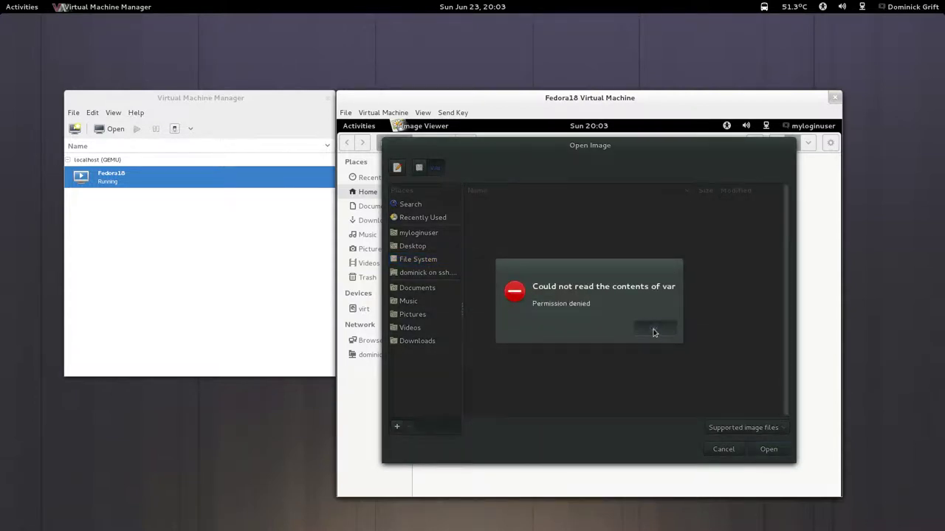
{"action": "left_click", "coordinate": [654, 331]}
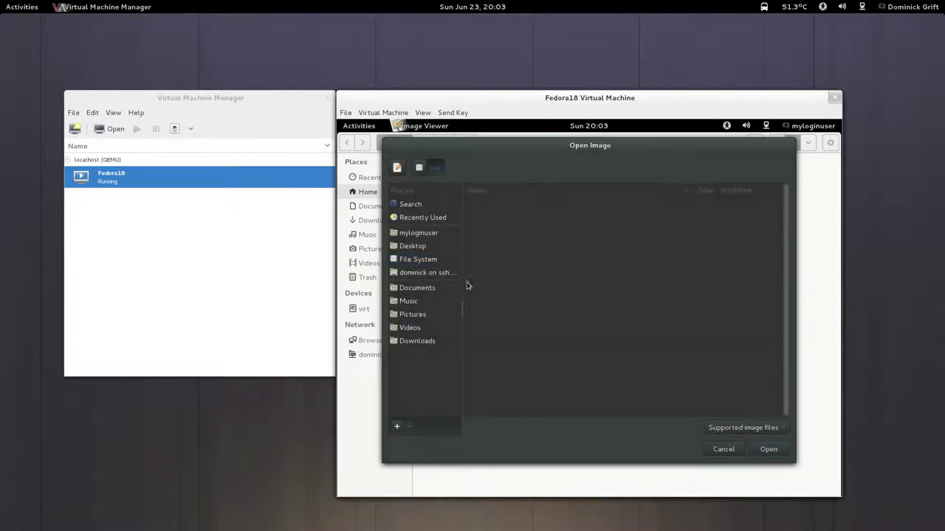
Step: Open flowers_and_leaves.jpg from /usr/share/backgrounds/images
{"action": "left_click", "coordinate": [428, 261]}
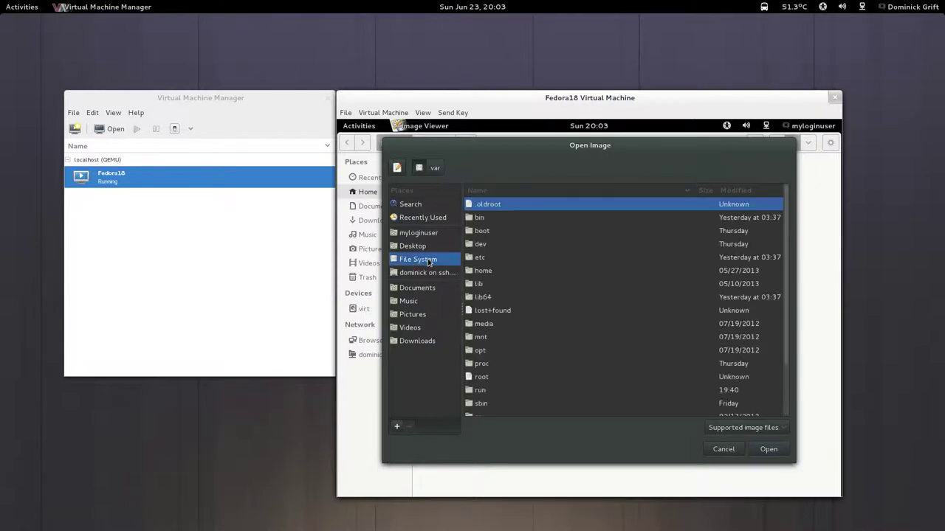
{"action": "scroll", "coordinate": [487, 404], "scroll_direction": "down", "scroll_amount": 1}
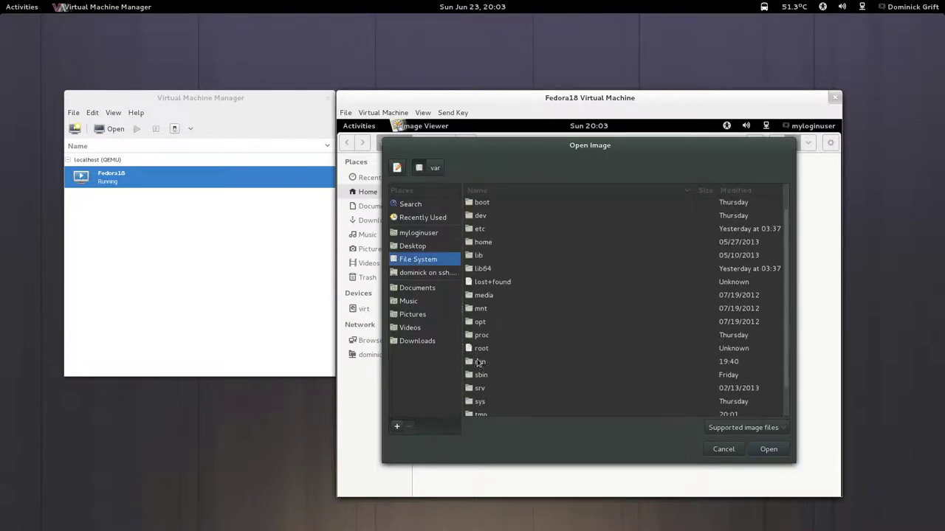
{"action": "scroll", "coordinate": [478, 362], "scroll_direction": "down", "scroll_amount": 1}
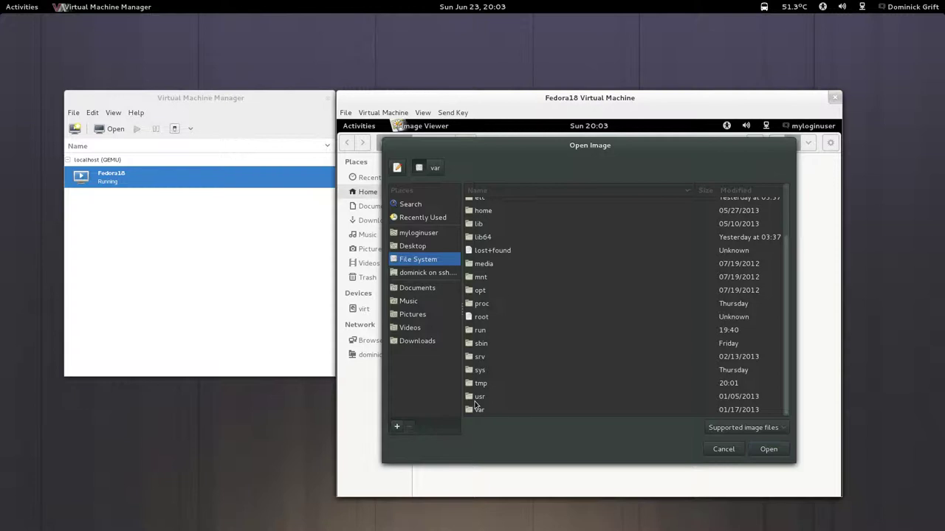
{"action": "double_click", "coordinate": [476, 397]}
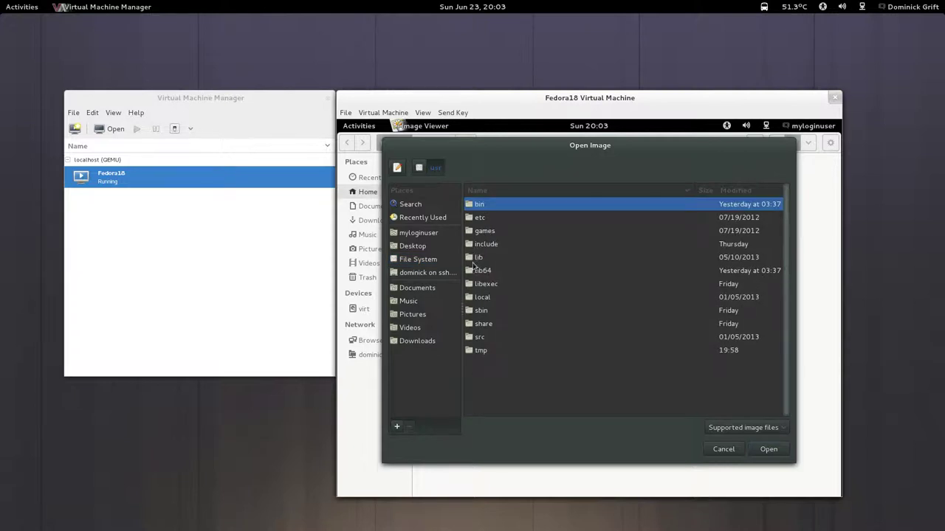
{"action": "double_click", "coordinate": [478, 324]}
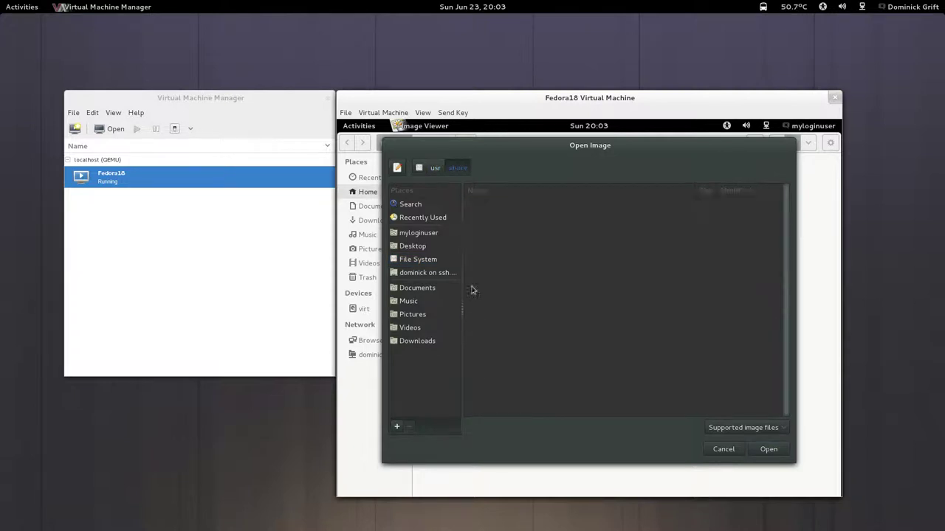
{"action": "scroll", "coordinate": [469, 321], "scroll_direction": "down", "scroll_amount": 2}
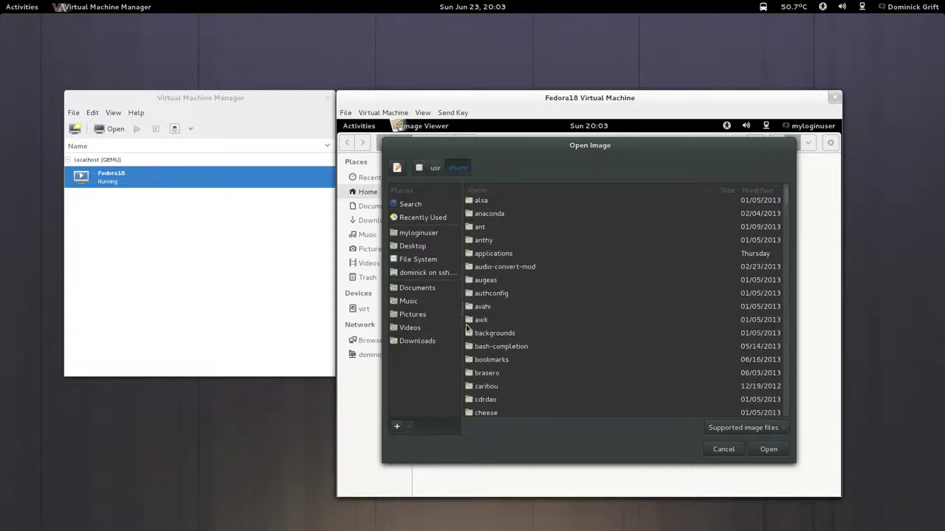
{"action": "double_click", "coordinate": [471, 334]}
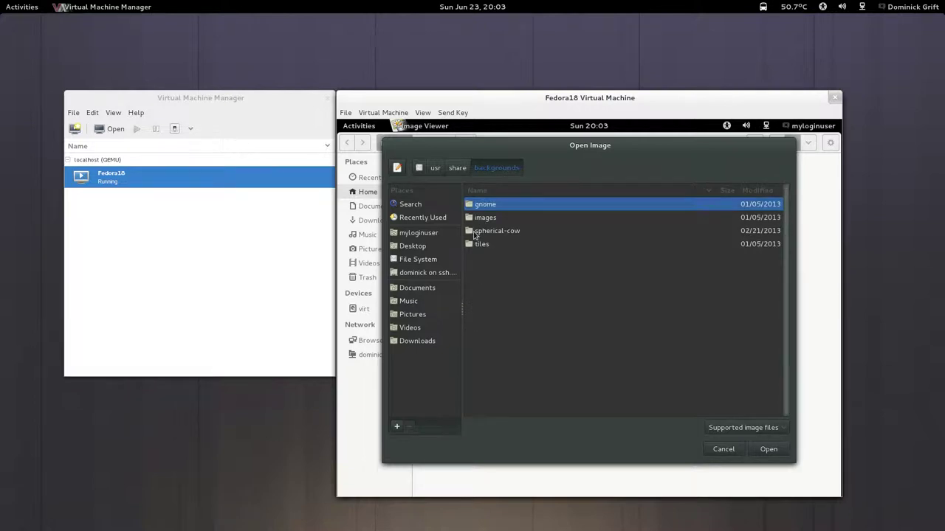
{"action": "double_click", "coordinate": [474, 218]}
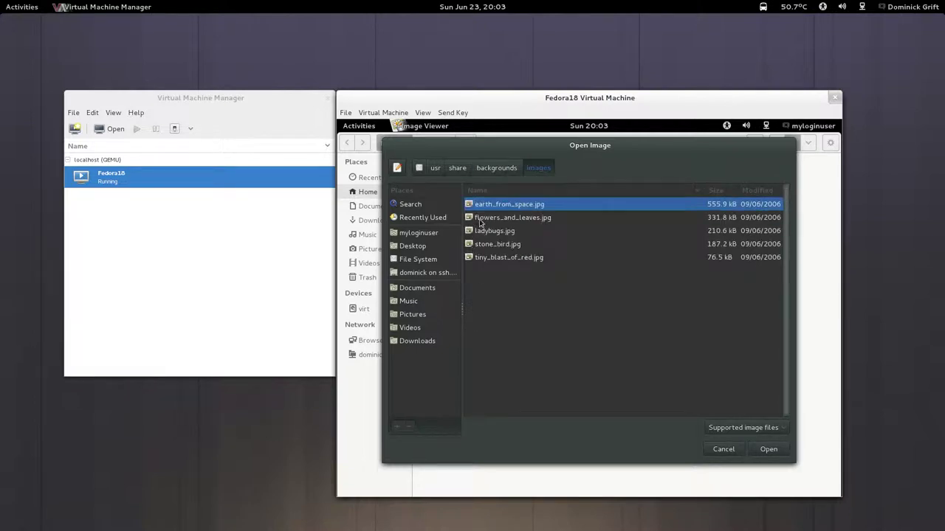
{"action": "left_click", "coordinate": [482, 221]}
{"action": "left_click", "coordinate": [768, 448]}
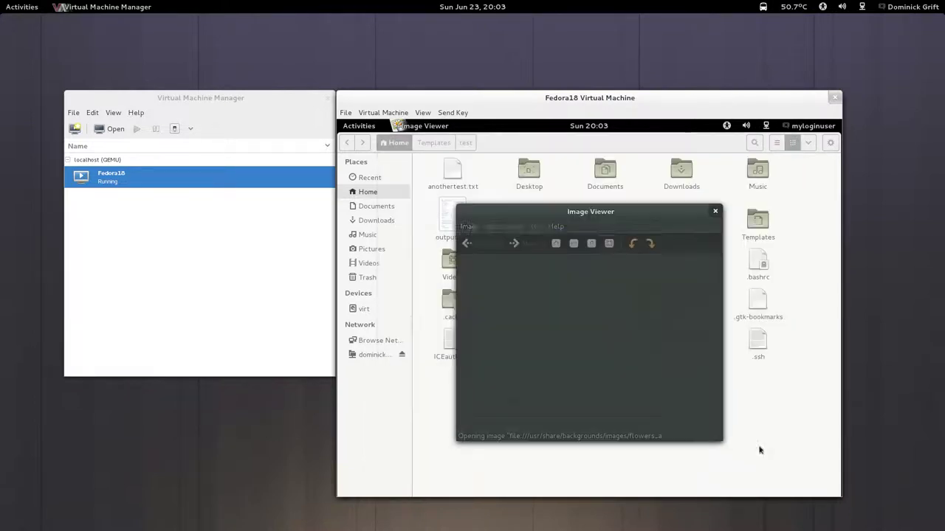
Step: Maximize Image Viewer, save flowers_and_leaves.jpg into the myloginuser home folder, then close the viewer
{"action": "double_click", "coordinate": [653, 213]}
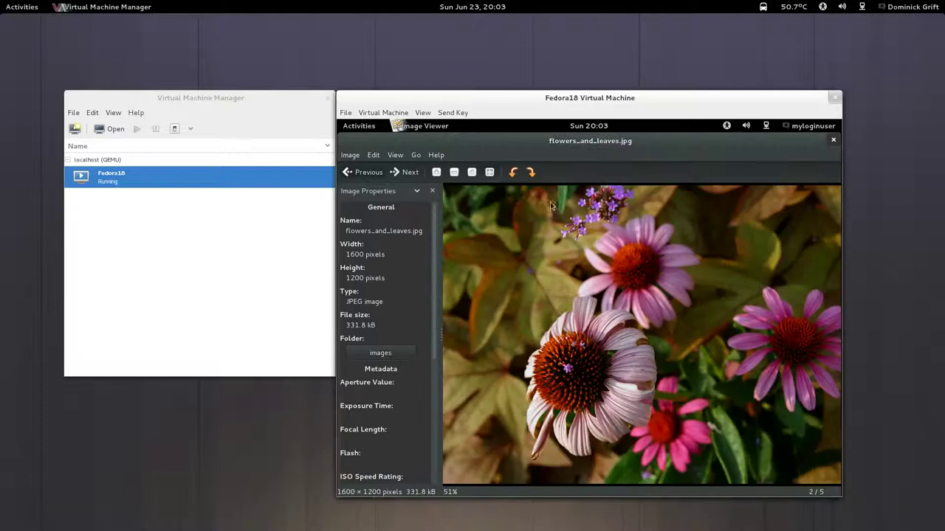
{"action": "left_click", "coordinate": [346, 155]}
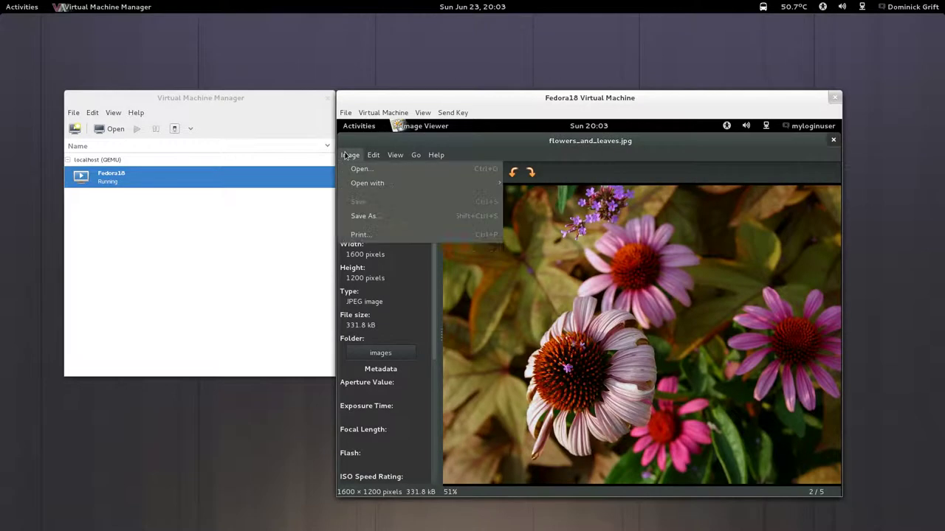
{"action": "left_click", "coordinate": [359, 216]}
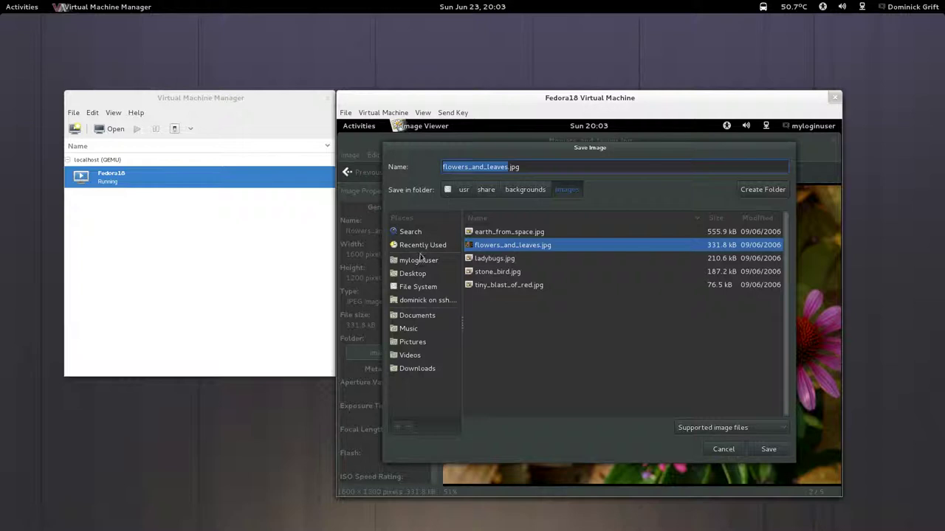
{"action": "left_click", "coordinate": [420, 262]}
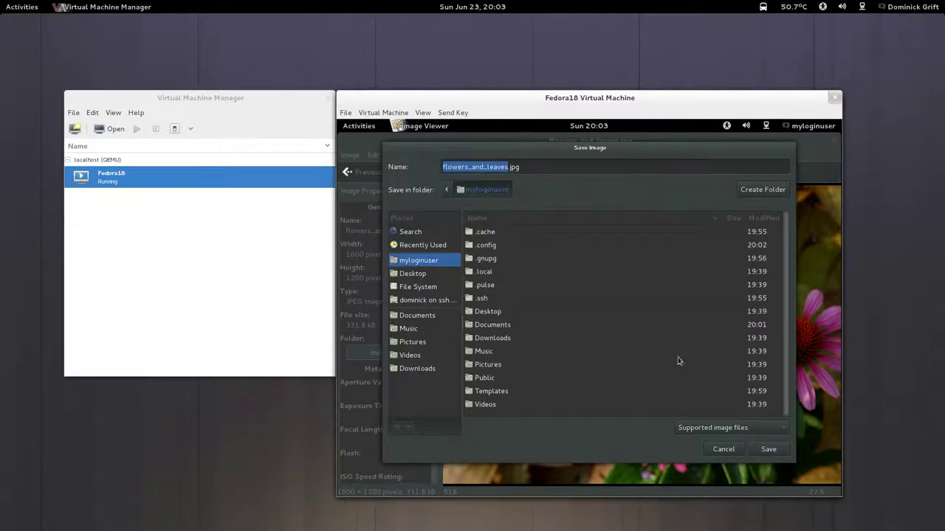
{"action": "left_click", "coordinate": [771, 452]}
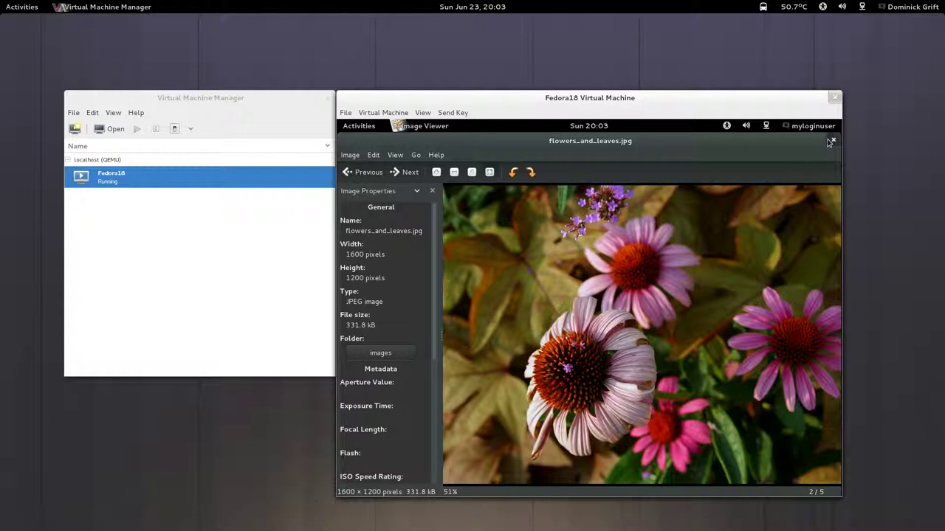
{"action": "left_click", "coordinate": [834, 140]}
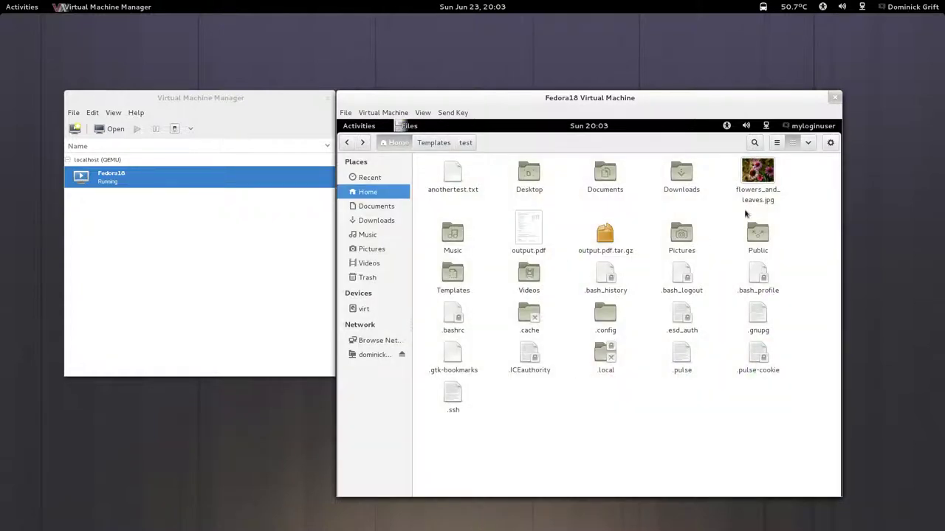
{"action": "left_click", "coordinate": [754, 188]}
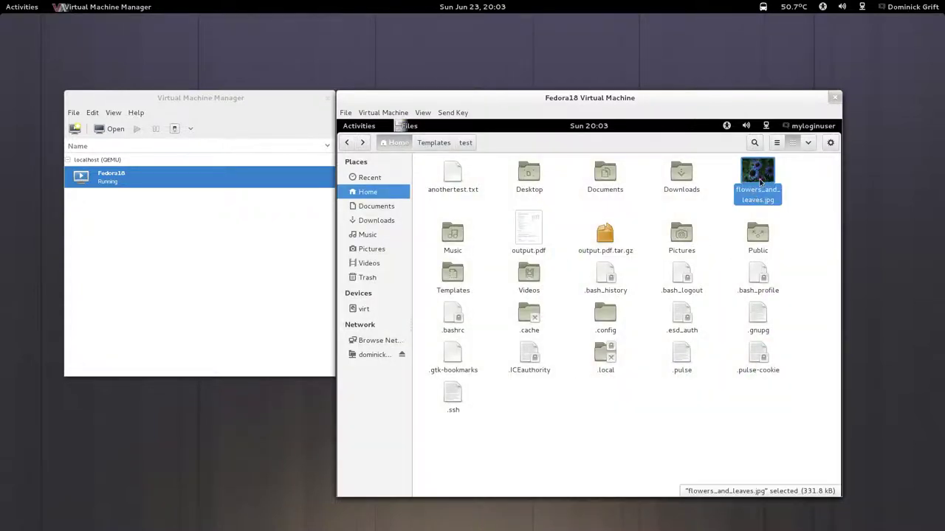
{"action": "right_click", "coordinate": [760, 182]}
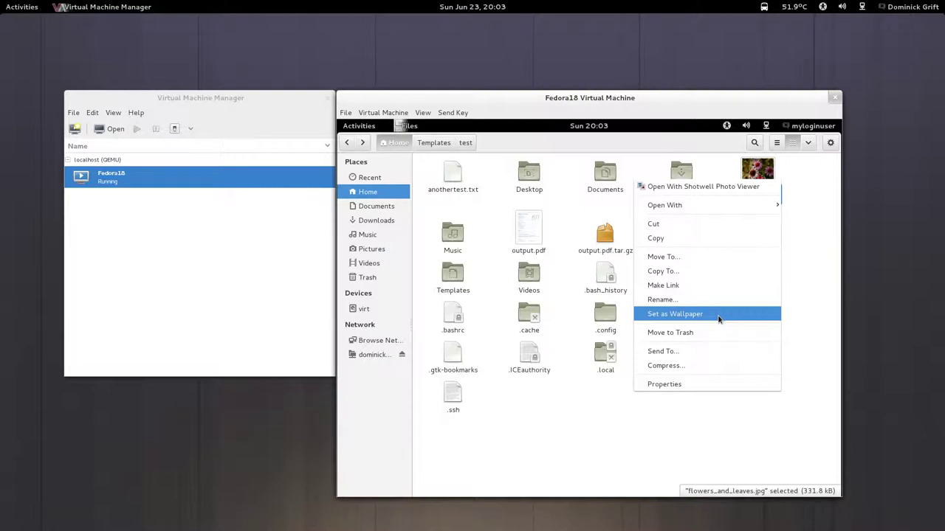
{"action": "left_click", "coordinate": [677, 187]}
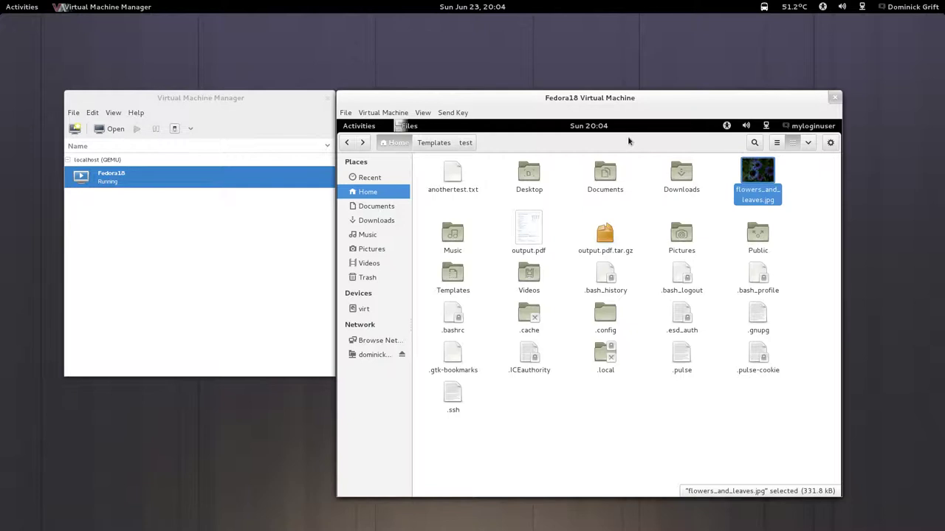
{"action": "right_click", "coordinate": [754, 190]}
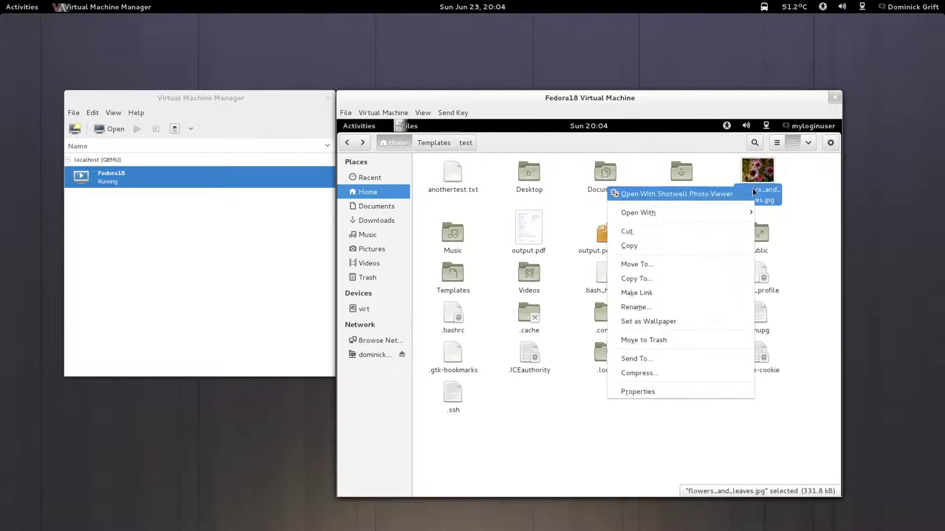
{"action": "left_click", "coordinate": [697, 321]}
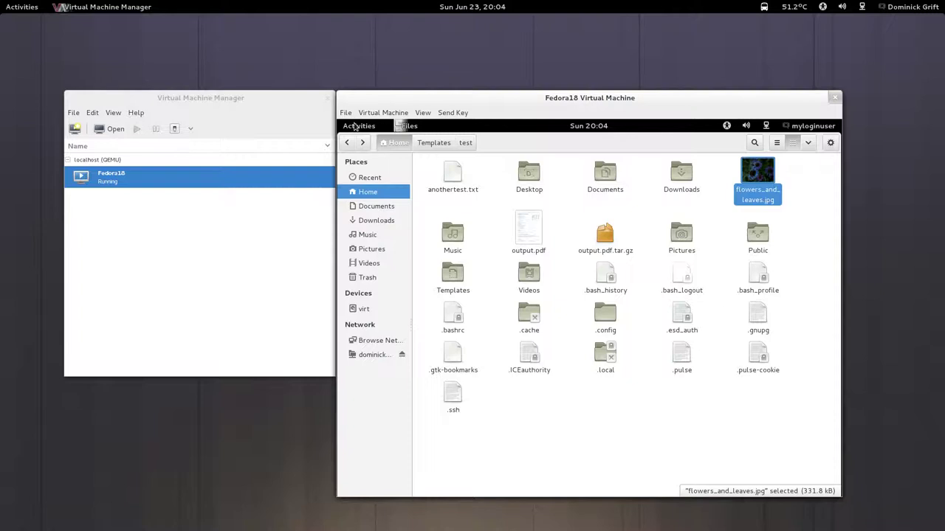
{"action": "left_click", "coordinate": [356, 127]}
Step: Bring the Home folder window to the front from the Activities overview
{"action": "left_click", "coordinate": [356, 128]}
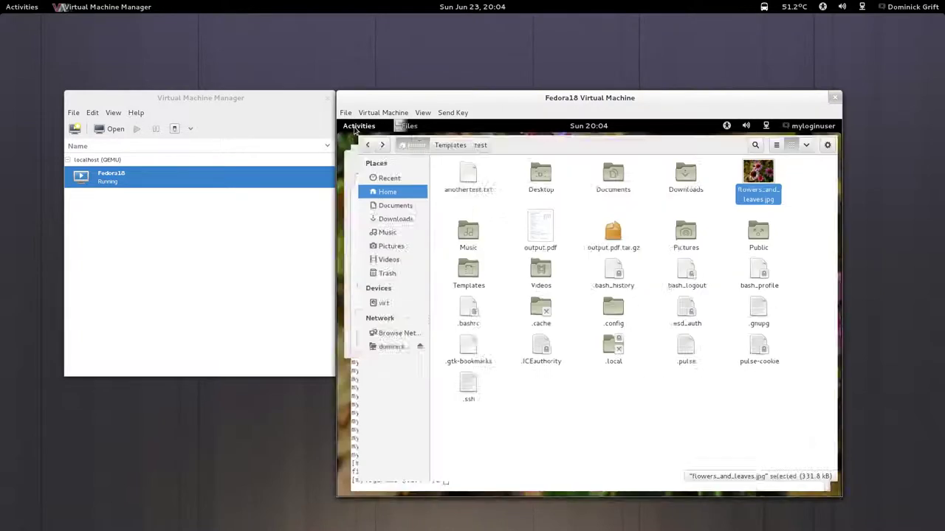
{"action": "left_click", "coordinate": [355, 128]}
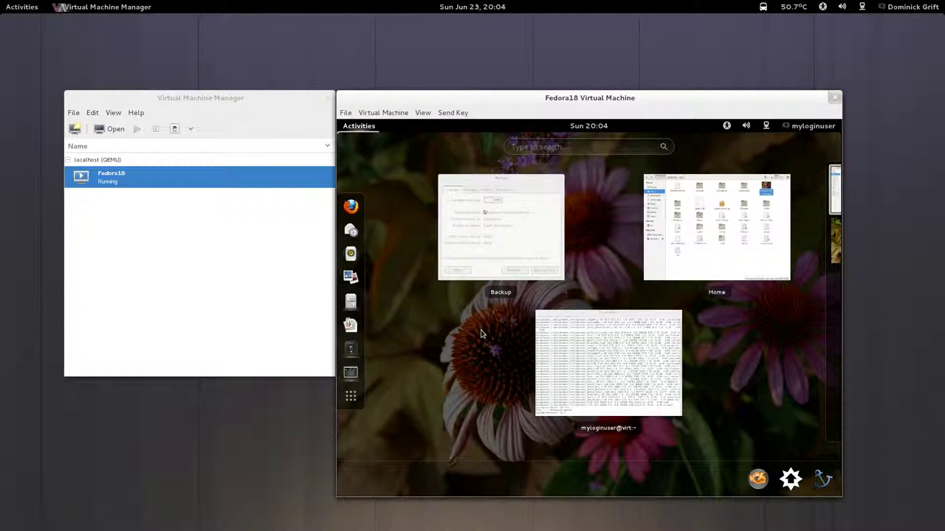
{"action": "left_click", "coordinate": [742, 263]}
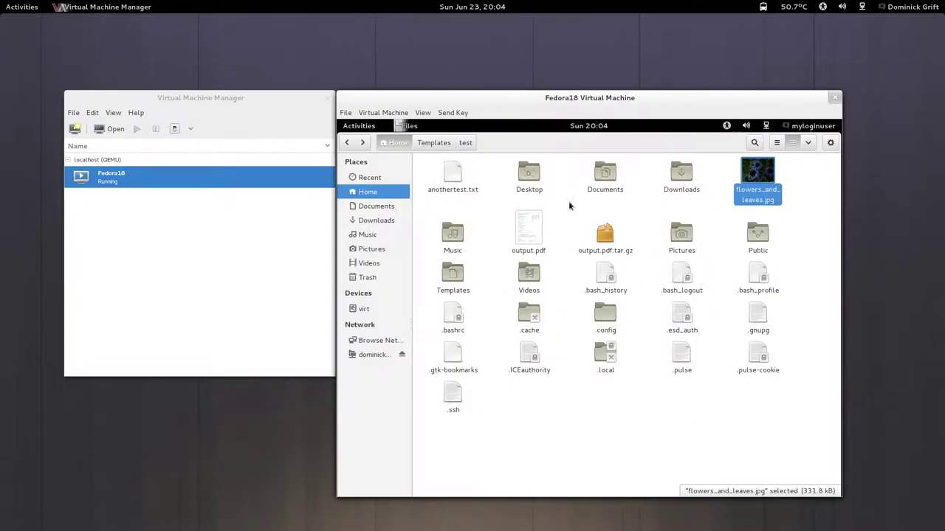
Step: Browse into Pictures and Wallpapers, then return to the home folder
{"action": "double_click", "coordinate": [664, 248]}
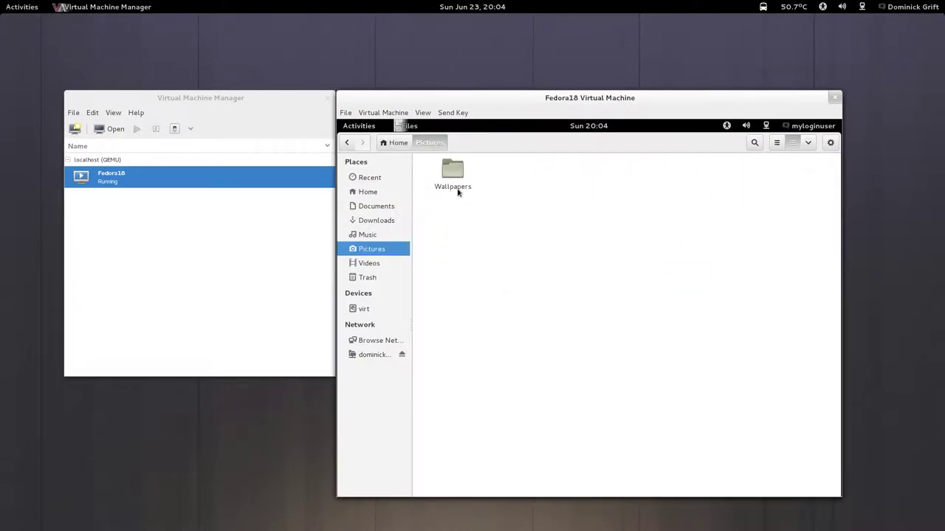
{"action": "left_click", "coordinate": [469, 187]}
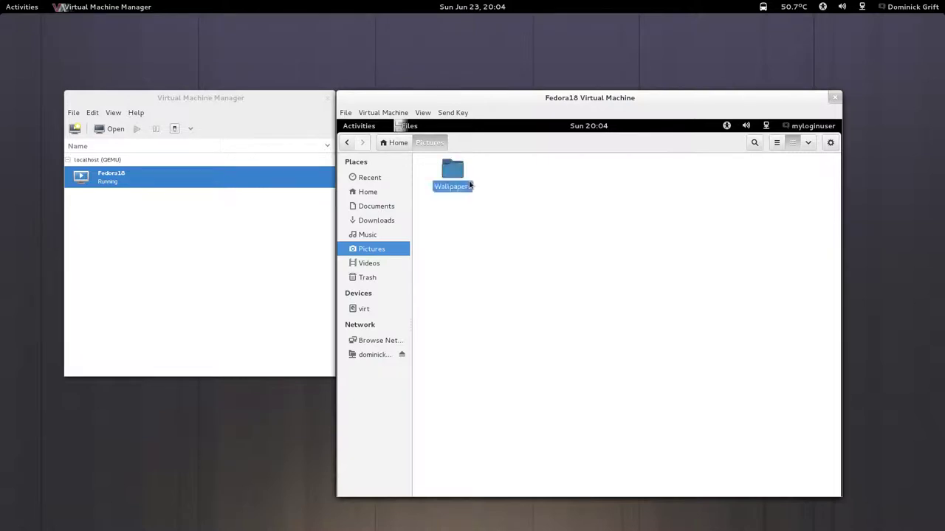
{"action": "double_click", "coordinate": [469, 188]}
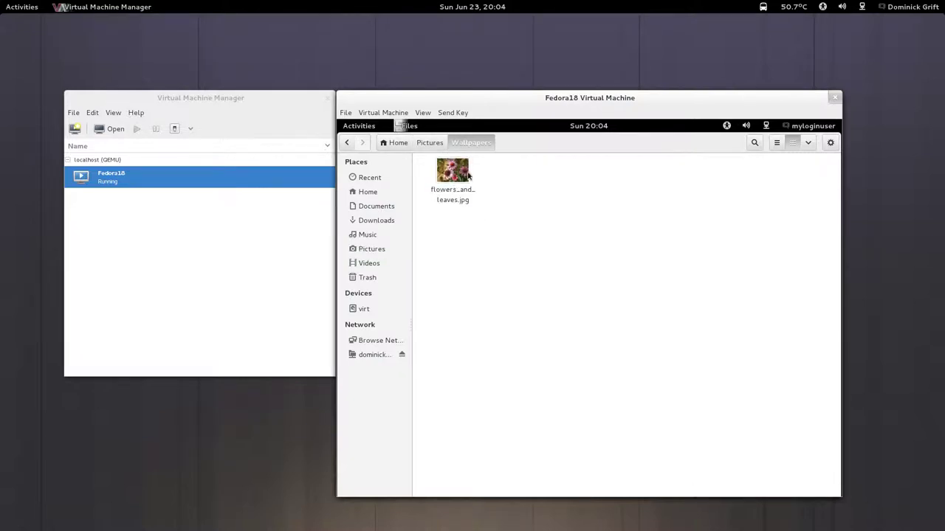
{"action": "left_click", "coordinate": [441, 147]}
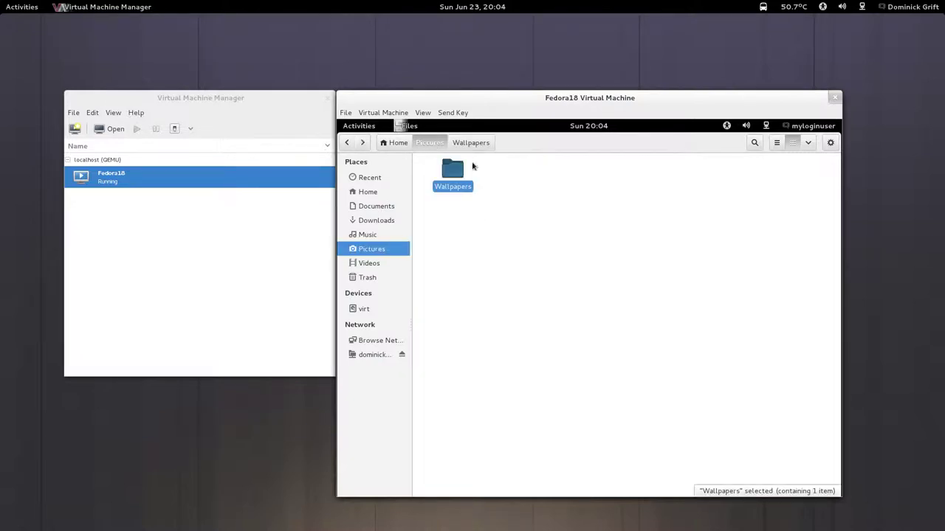
{"action": "left_click", "coordinate": [397, 143]}
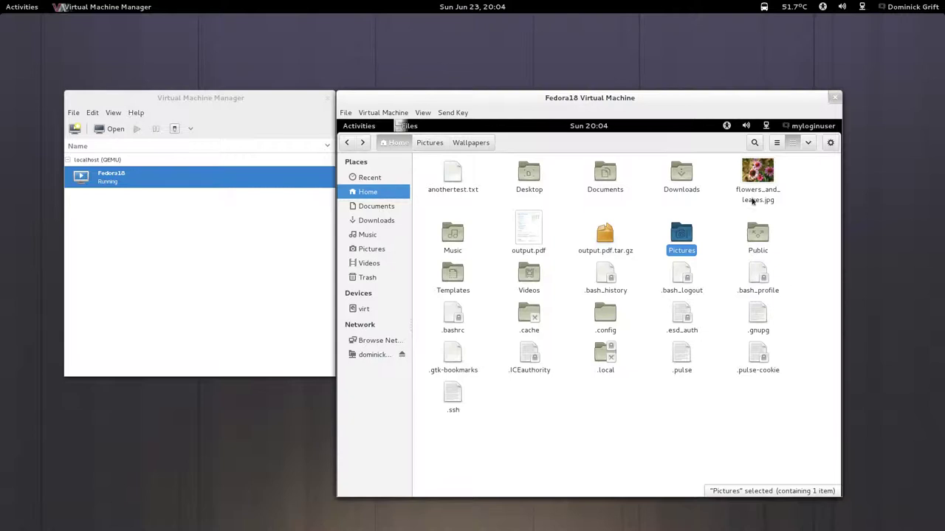
Step: Check flowers_and_leaves.jpg's size, dismiss the .cache access error, and open the window overview
{"action": "left_click", "coordinate": [753, 193]}
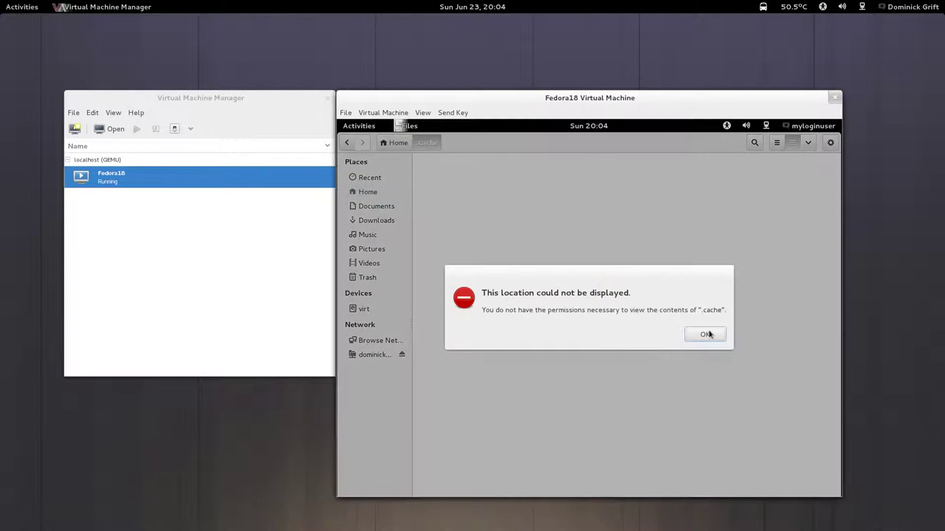
{"action": "left_click", "coordinate": [707, 333]}
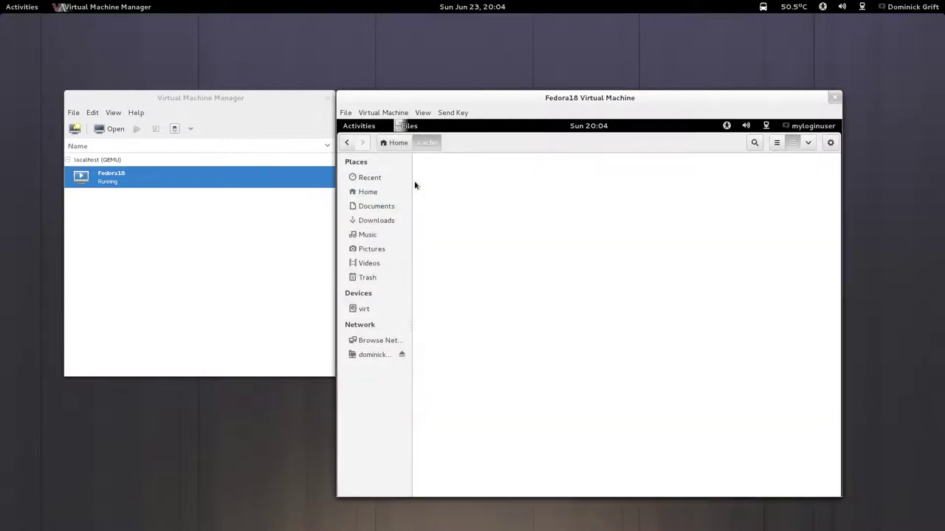
{"action": "left_click", "coordinate": [397, 144]}
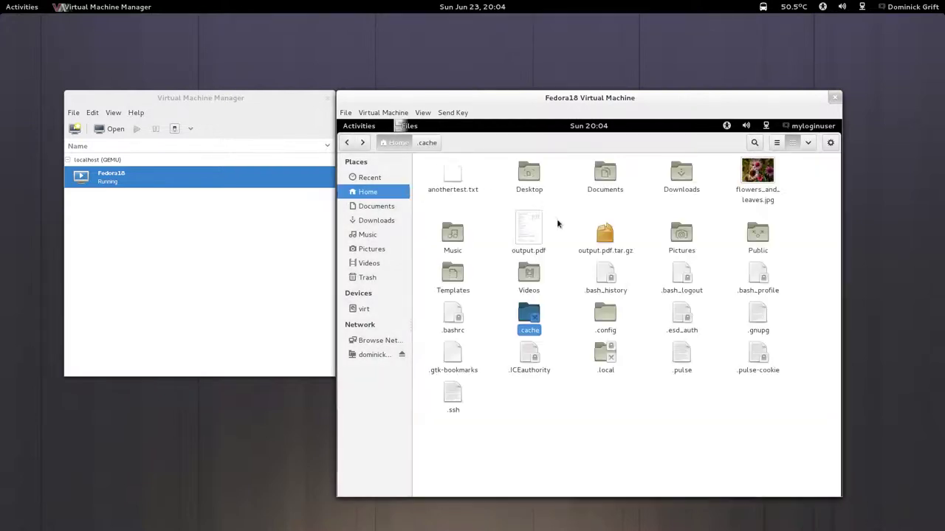
{"action": "left_click", "coordinate": [357, 127]}
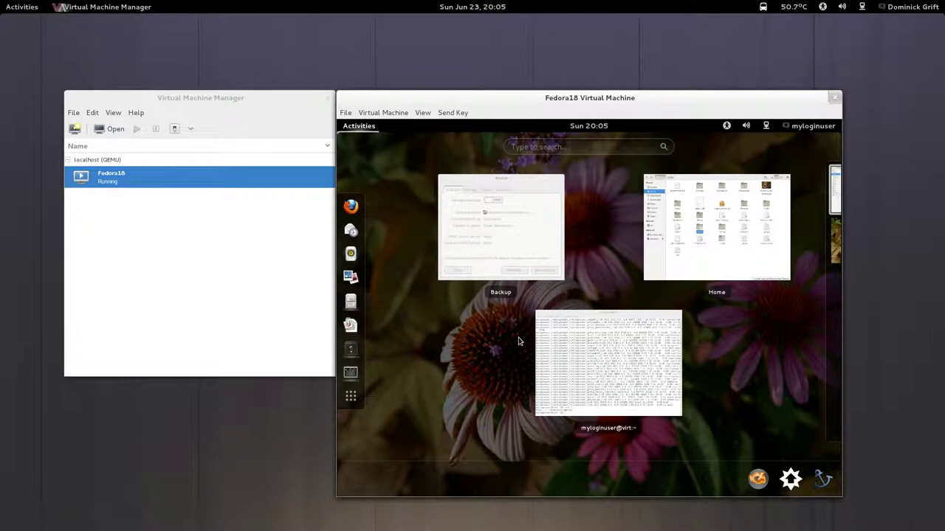
Step: Bring the Backup window forward from the overview and close it
{"action": "left_click", "coordinate": [529, 245]}
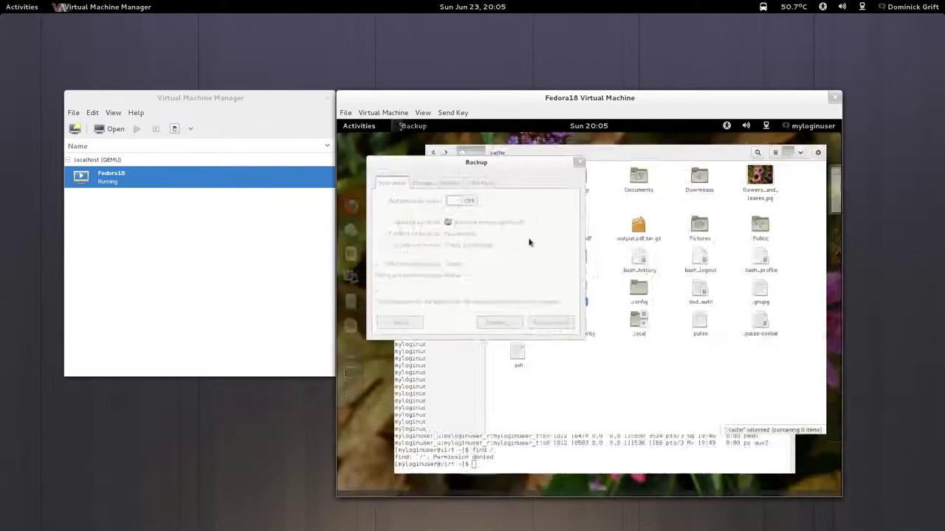
{"action": "left_click", "coordinate": [587, 157]}
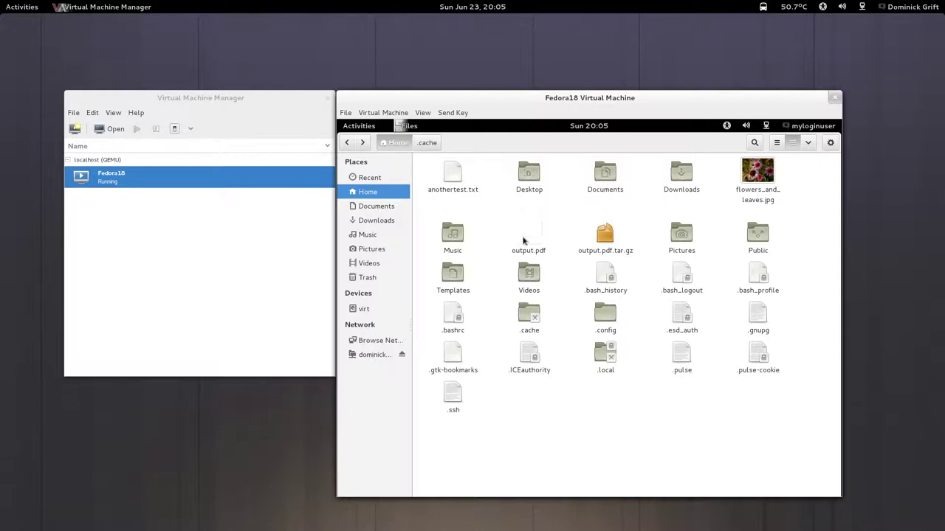
Step: Move anothertest.txt to the Trash and permanently empty the Trash
{"action": "left_click", "coordinate": [445, 192]}
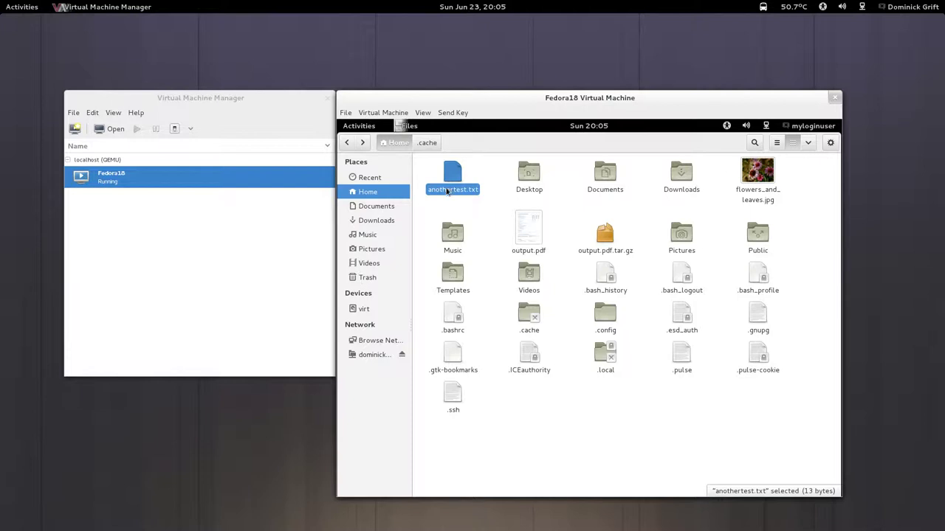
{"action": "right_click", "coordinate": [446, 191]}
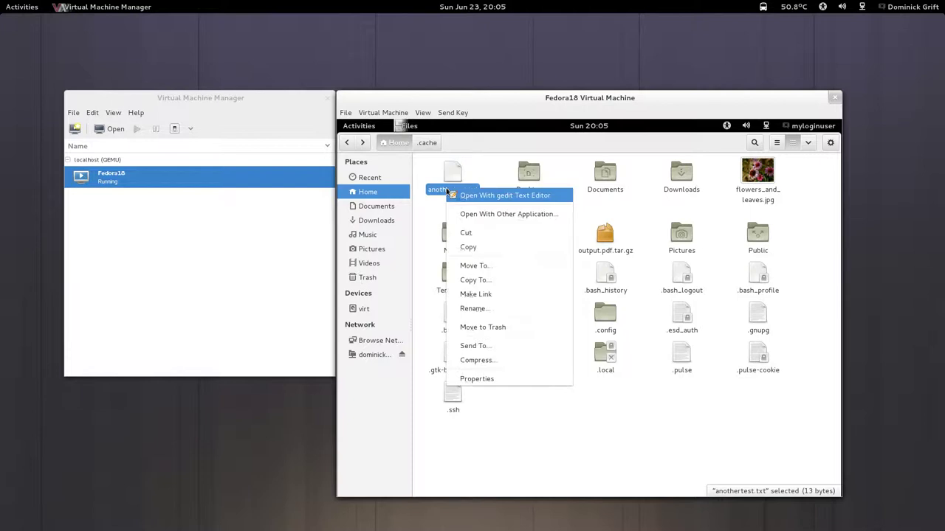
{"action": "left_click", "coordinate": [467, 329]}
{"action": "left_click", "coordinate": [367, 282]}
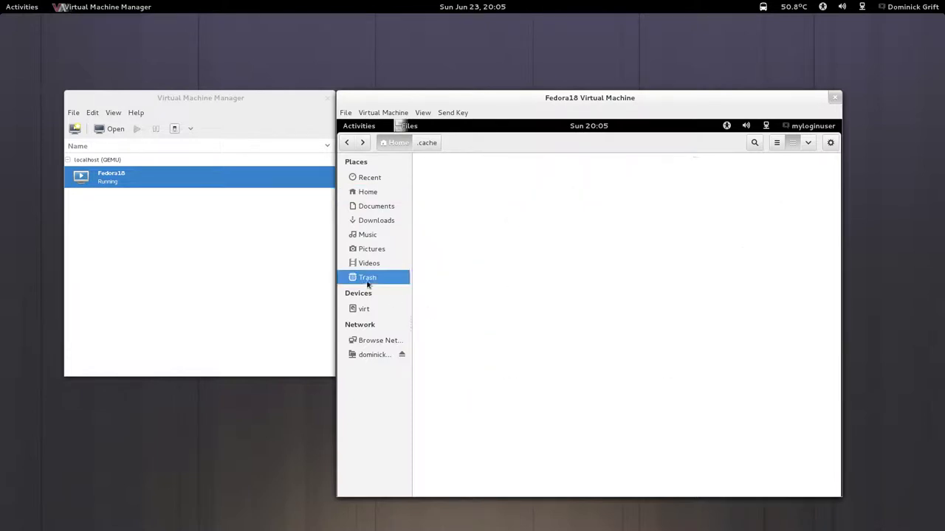
{"action": "left_click", "coordinate": [810, 165]}
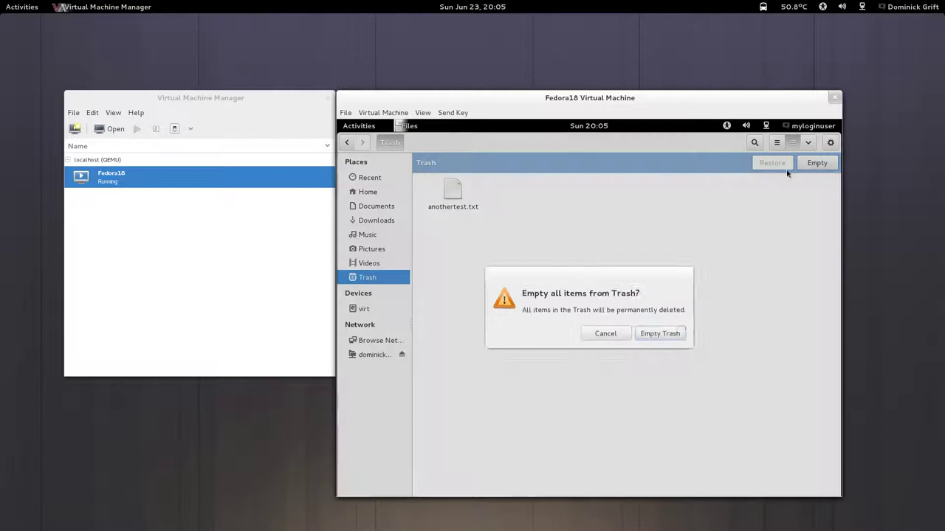
{"action": "left_click", "coordinate": [660, 335]}
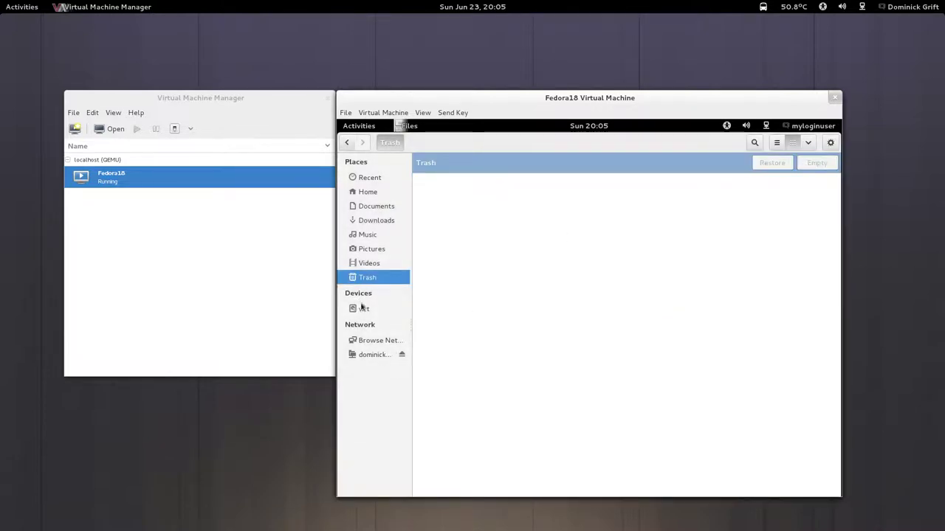
{"action": "left_click", "coordinate": [348, 127]}
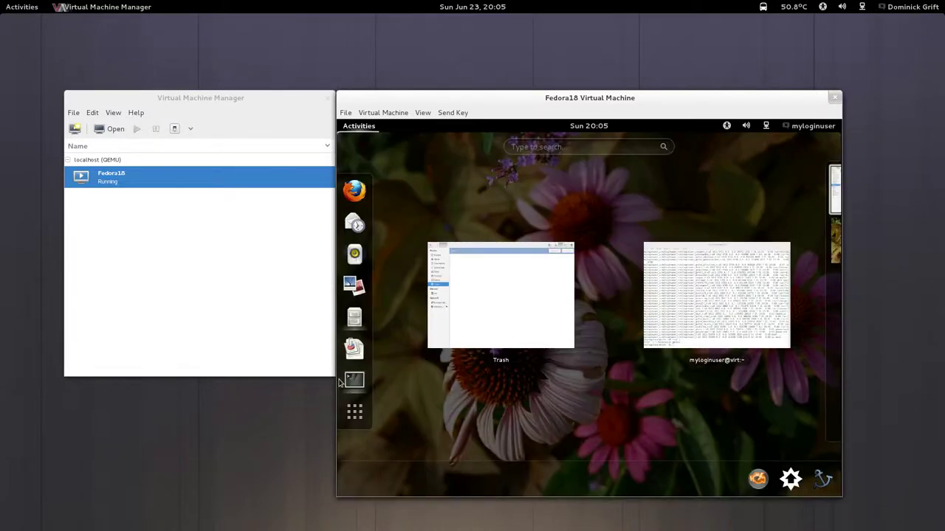
Step: Show all guest applications and scroll the grid down to Terminal, Transmission and Videos
{"action": "left_click", "coordinate": [353, 415]}
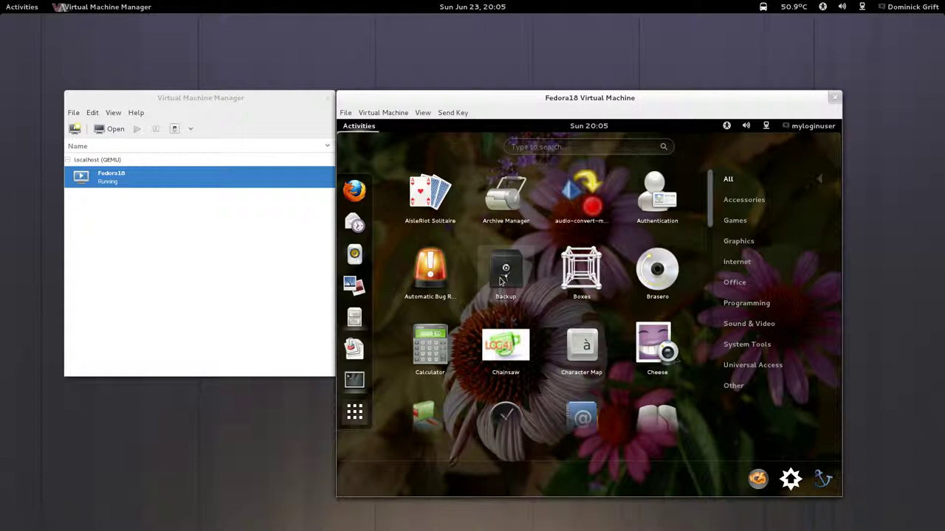
{"action": "scroll", "coordinate": [465, 360], "scroll_direction": "down", "scroll_amount": 1}
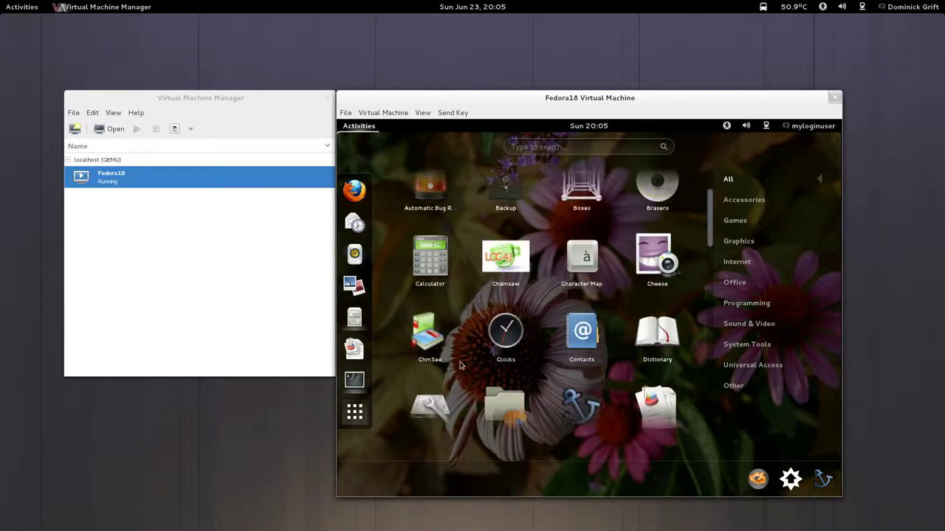
{"action": "scroll", "coordinate": [460, 364], "scroll_direction": "down", "scroll_amount": 2}
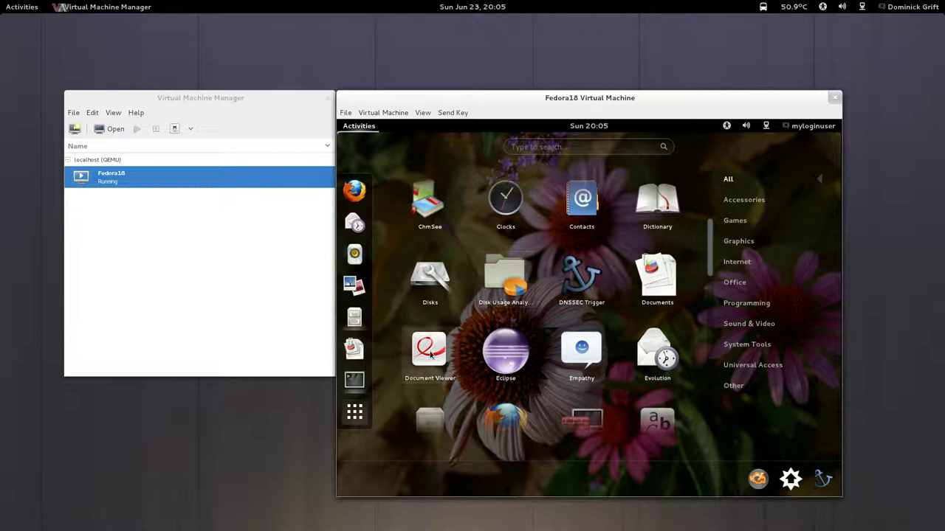
{"action": "scroll", "coordinate": [522, 361], "scroll_direction": "down", "scroll_amount": 1}
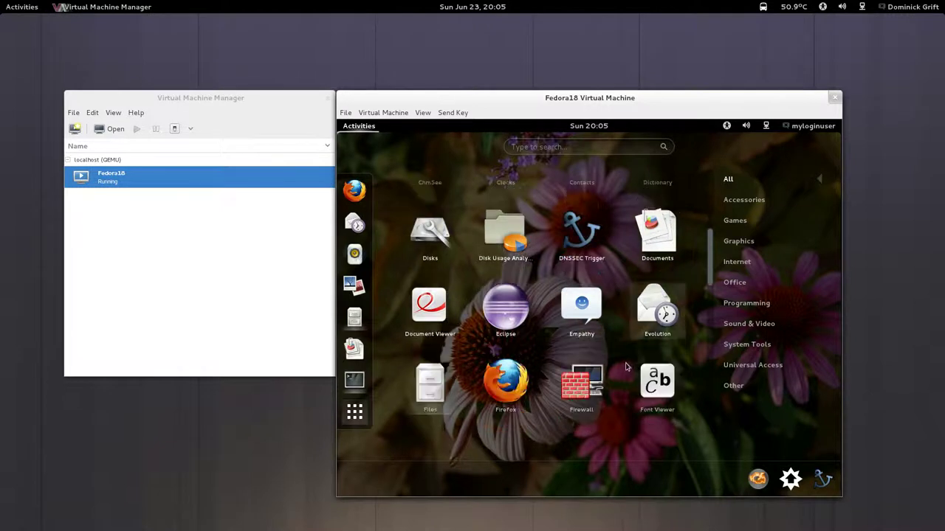
{"action": "scroll", "coordinate": [487, 383], "scroll_direction": "down", "scroll_amount": 1}
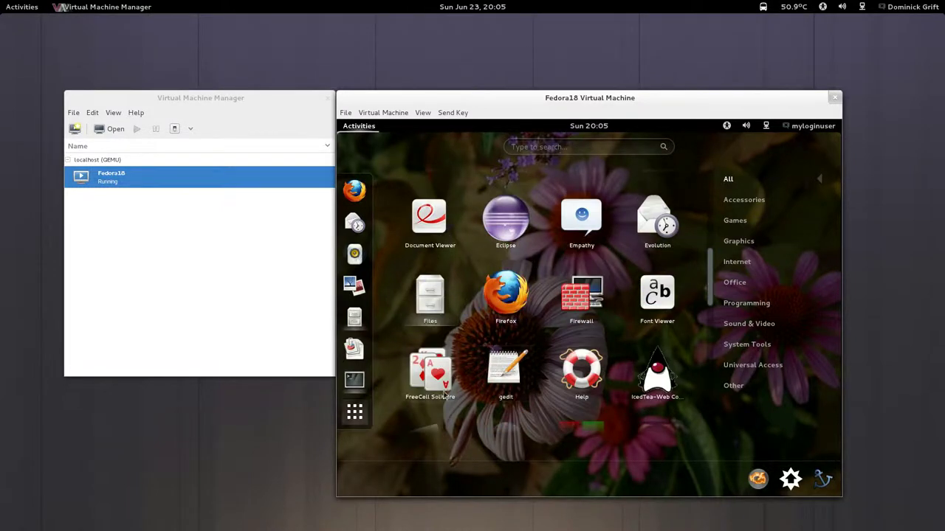
{"action": "scroll", "coordinate": [487, 382], "scroll_direction": "down", "scroll_amount": 1}
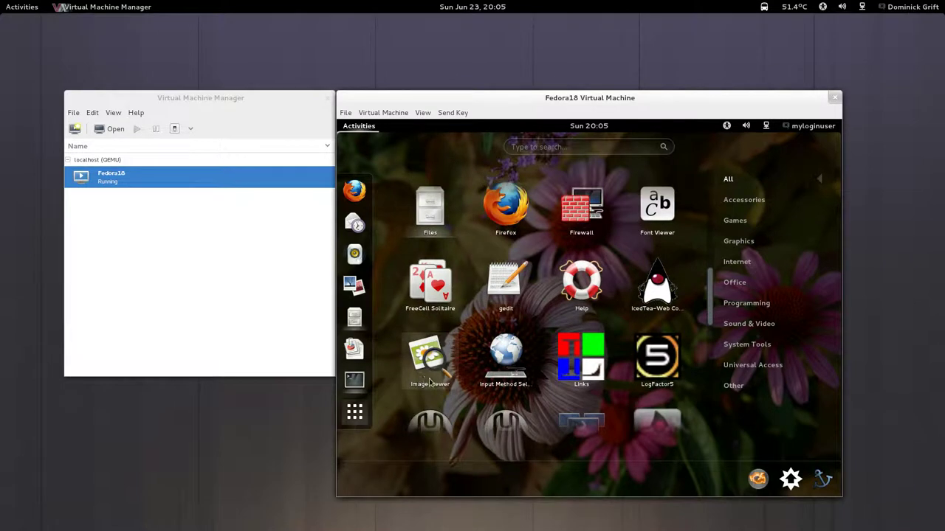
{"action": "scroll", "coordinate": [429, 381], "scroll_direction": "down", "scroll_amount": 2}
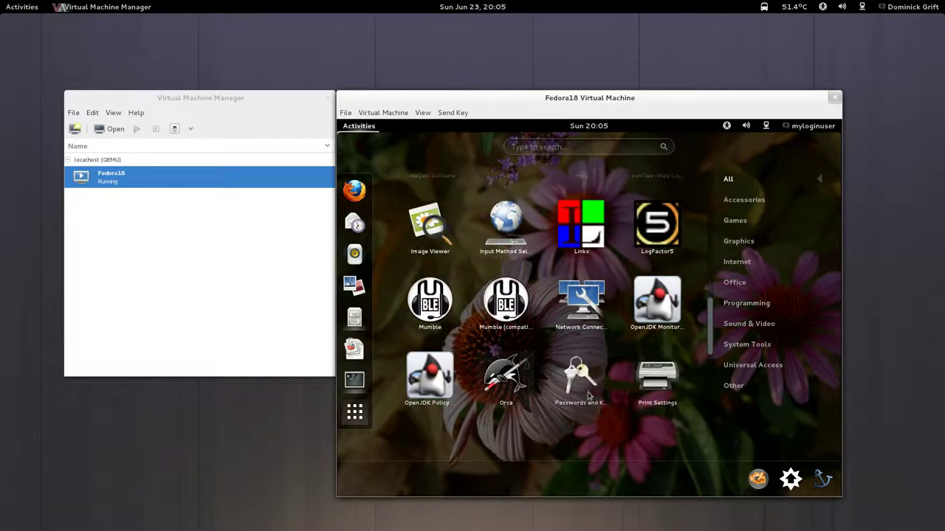
{"action": "scroll", "coordinate": [587, 397], "scroll_direction": "down", "scroll_amount": 1}
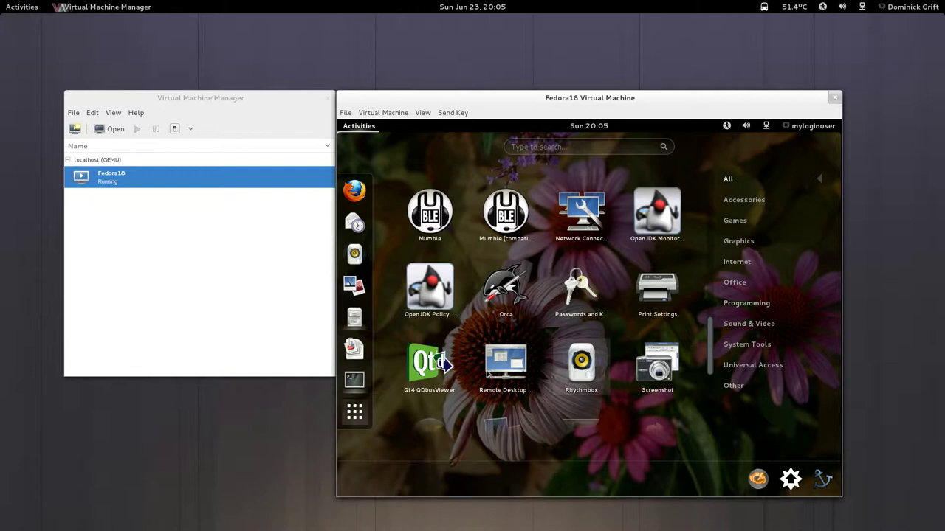
{"action": "scroll", "coordinate": [473, 386], "scroll_direction": "down", "scroll_amount": 1}
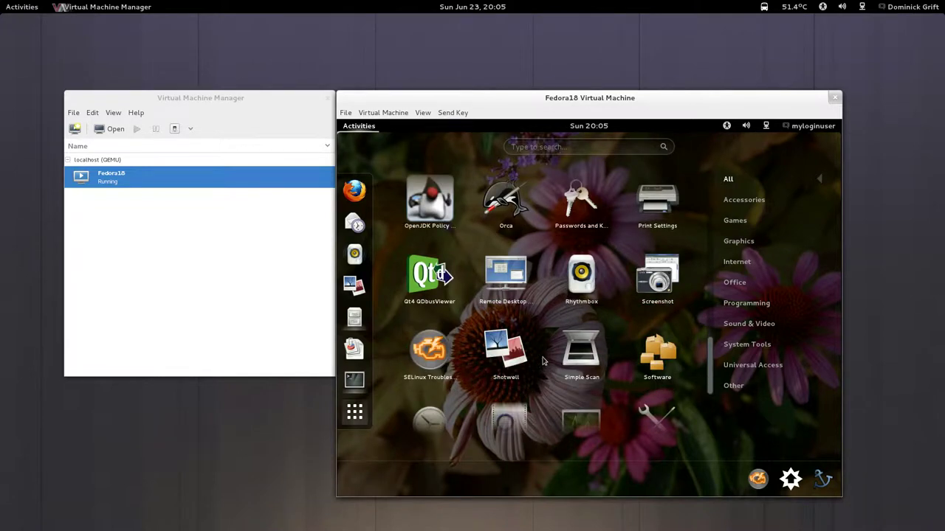
{"action": "scroll", "coordinate": [544, 377], "scroll_direction": "down", "scroll_amount": 1}
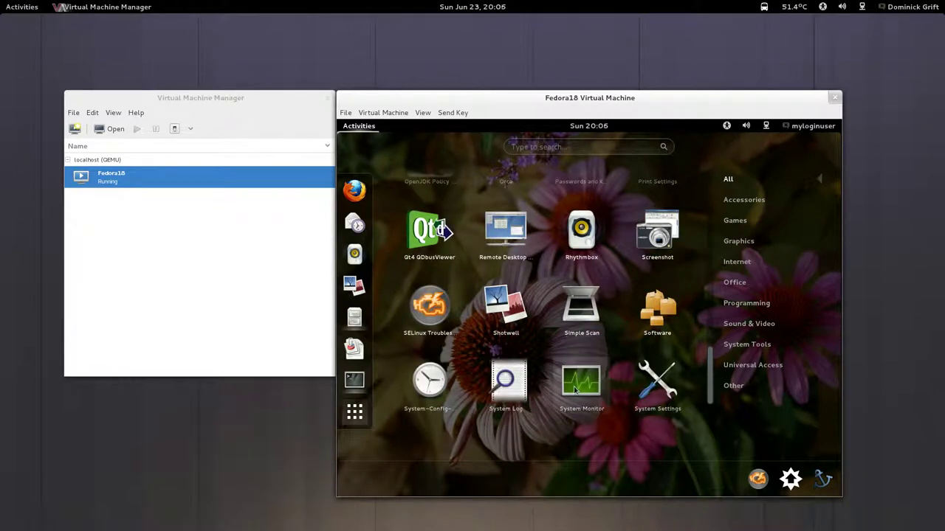
{"action": "scroll", "coordinate": [431, 385], "scroll_direction": "down", "scroll_amount": 1}
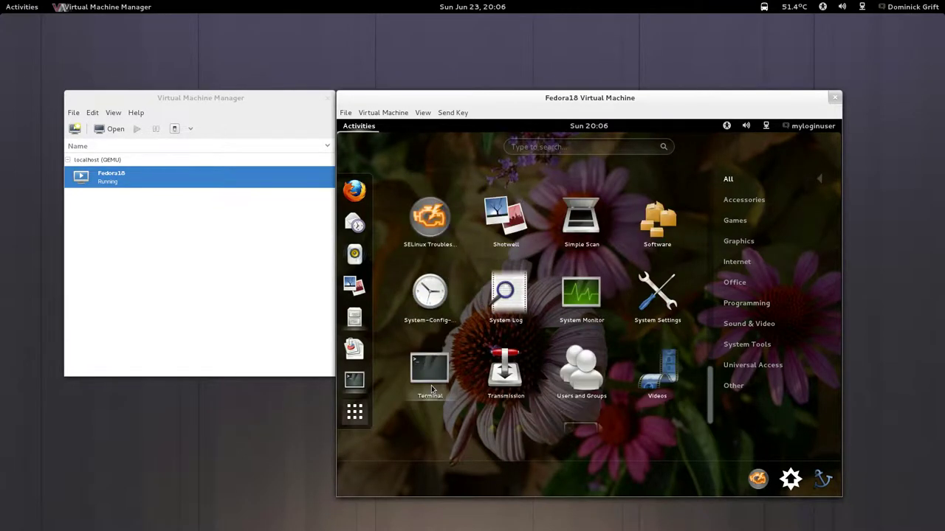
Step: In the browser workspace, load the Fedora Project homepage bookmark in a new tab
{"action": "mouse_move", "coordinate": [1, 1]}
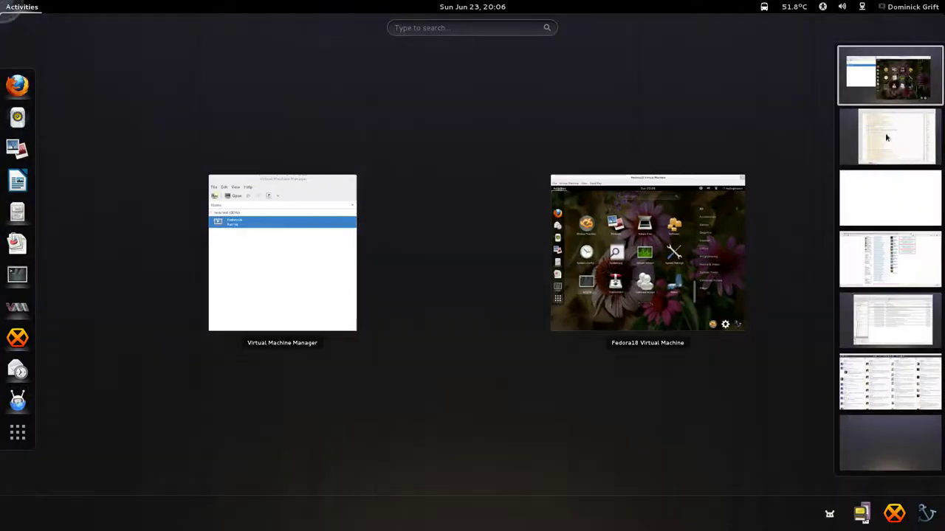
{"action": "left_click", "coordinate": [895, 254]}
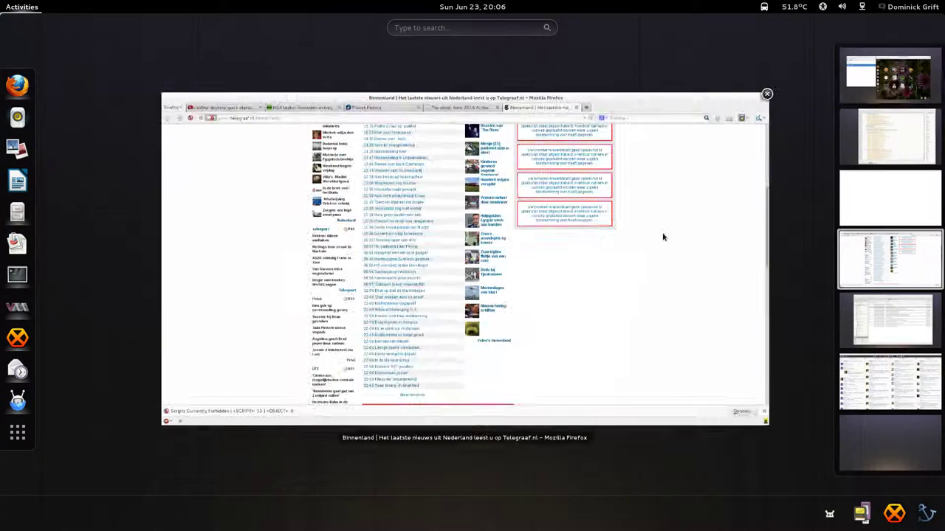
{"action": "left_click", "coordinate": [663, 237]}
{"action": "left_click", "coordinate": [658, 38]}
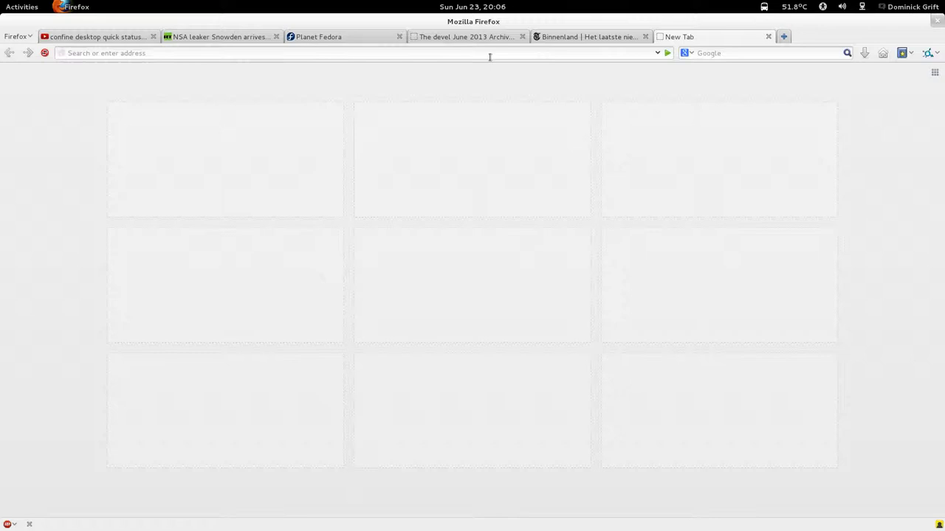
{"action": "left_click", "coordinate": [902, 52]}
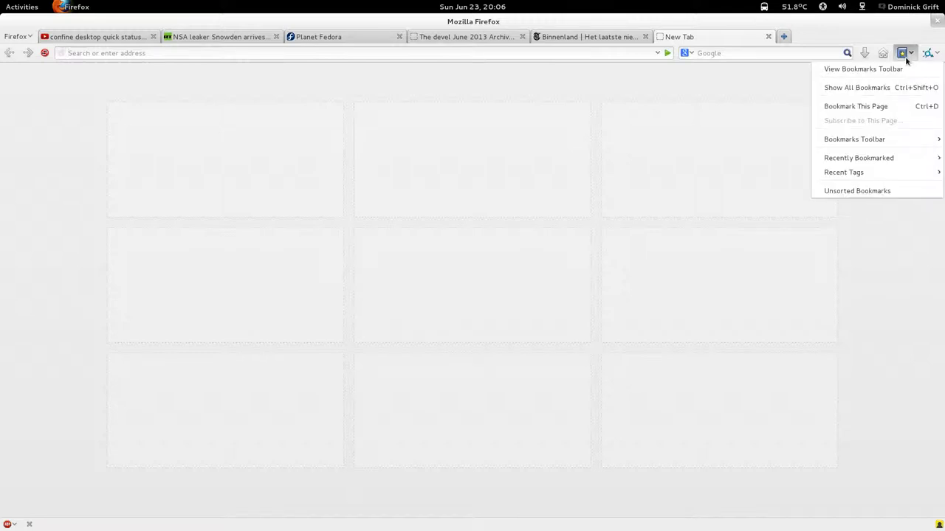
{"action": "mouse_move", "coordinate": [871, 144]}
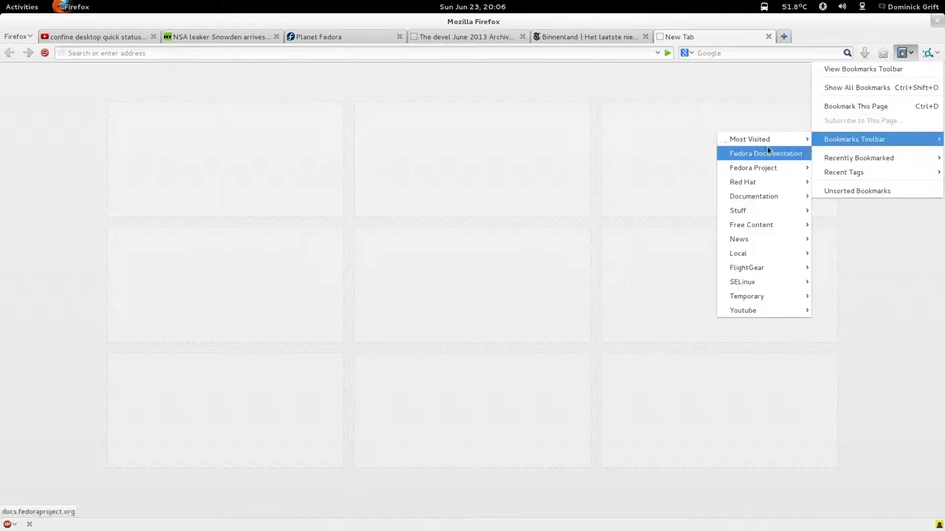
{"action": "mouse_move", "coordinate": [760, 174]}
{"action": "left_click", "coordinate": [582, 174]}
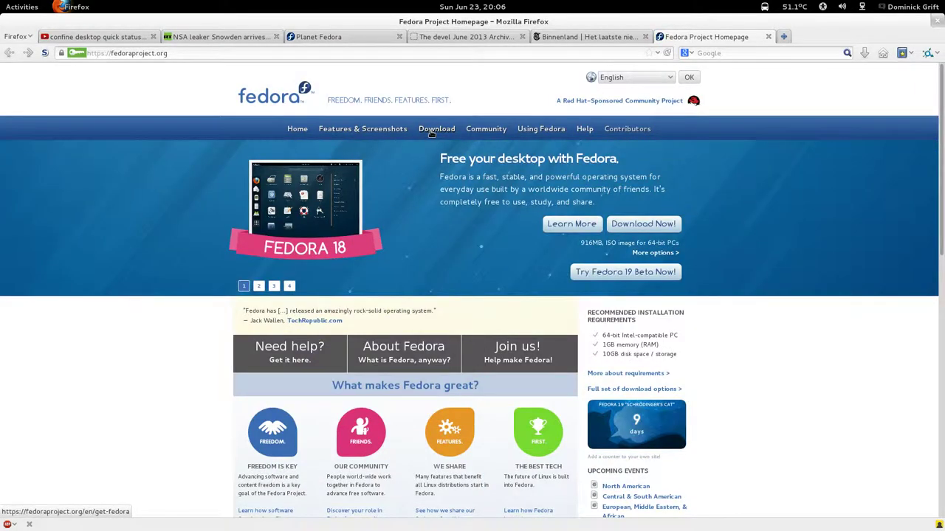
Step: Copy the Fedora 18 x86_64 Live Desktop torrent link from the all-download-methods page
{"action": "left_click", "coordinate": [436, 129]}
{"action": "scroll", "coordinate": [582, 389], "scroll_direction": "down", "scroll_amount": 3}
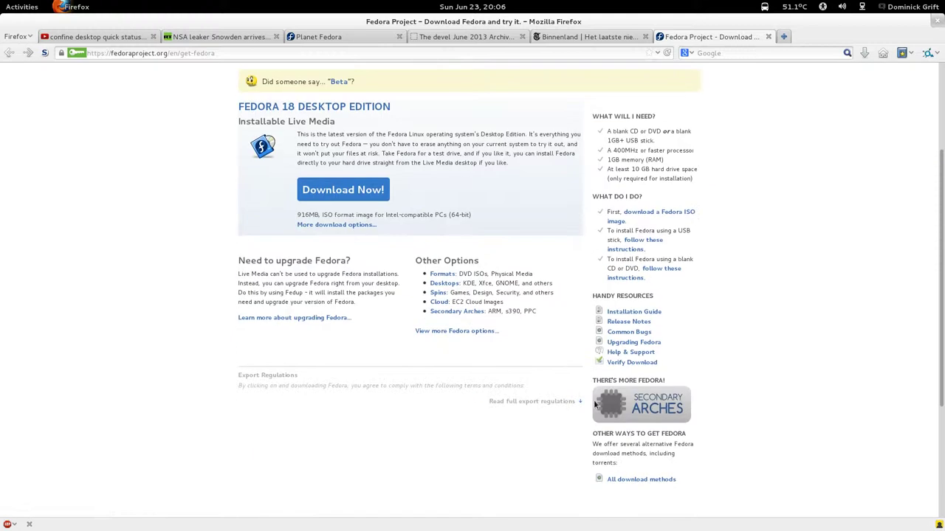
{"action": "left_click", "coordinate": [623, 480]}
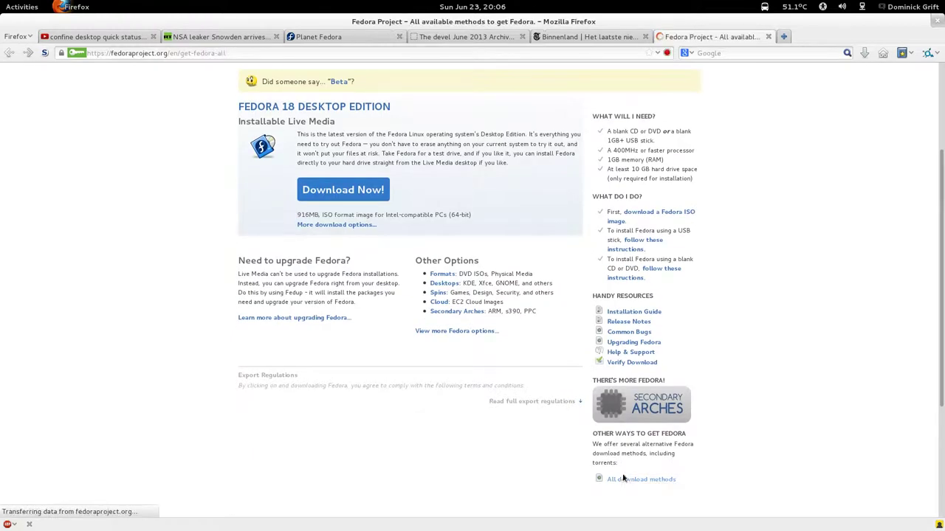
{"action": "scroll", "coordinate": [376, 424], "scroll_direction": "down", "scroll_amount": 3}
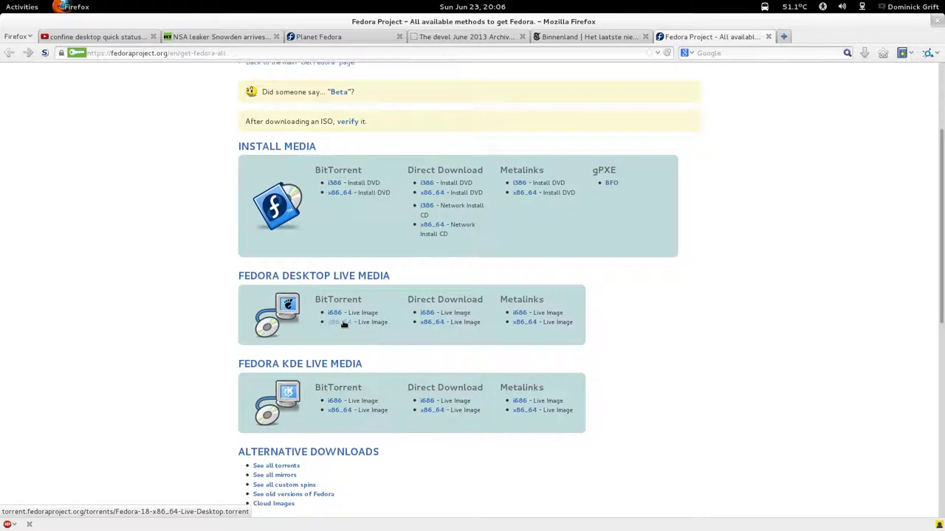
{"action": "right_click", "coordinate": [343, 325]}
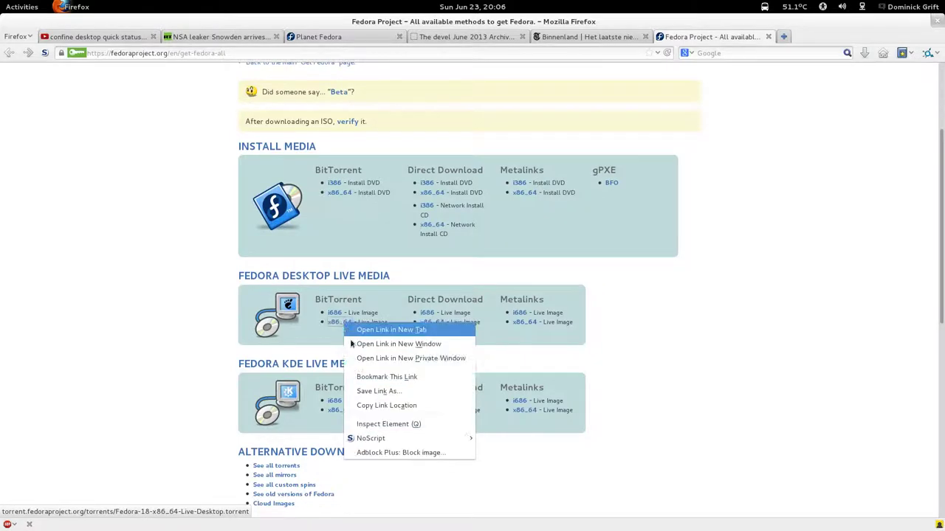
{"action": "left_click", "coordinate": [364, 406]}
{"action": "mouse_move", "coordinate": [0, 0]}
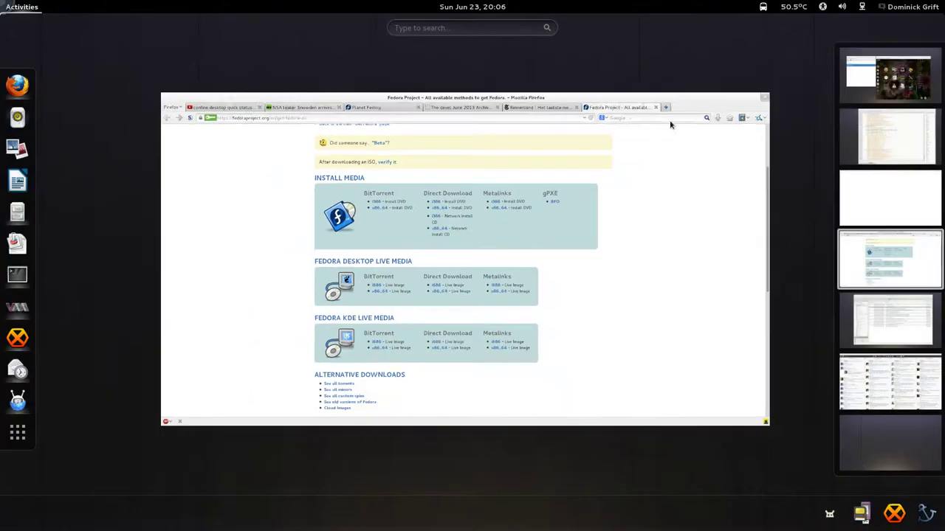
{"action": "key", "text": "ctrl+alt+Up"}
{"action": "key", "text": "ctrl+alt+Up"}
{"action": "key", "text": "ctrl+alt+Up"}
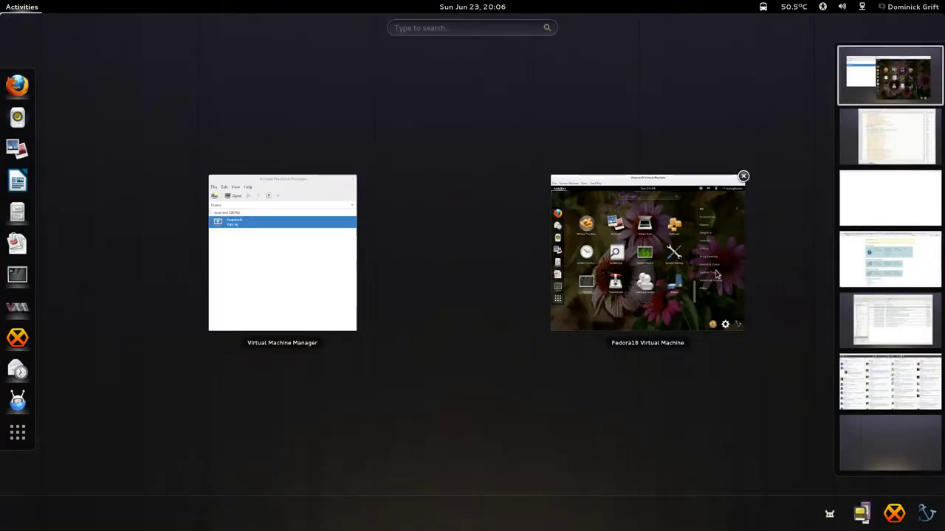
Step: Launch Transmission in the Fedora18 guest and accept its disclaimer
{"action": "left_click", "coordinate": [641, 329]}
{"action": "left_click", "coordinate": [506, 373]}
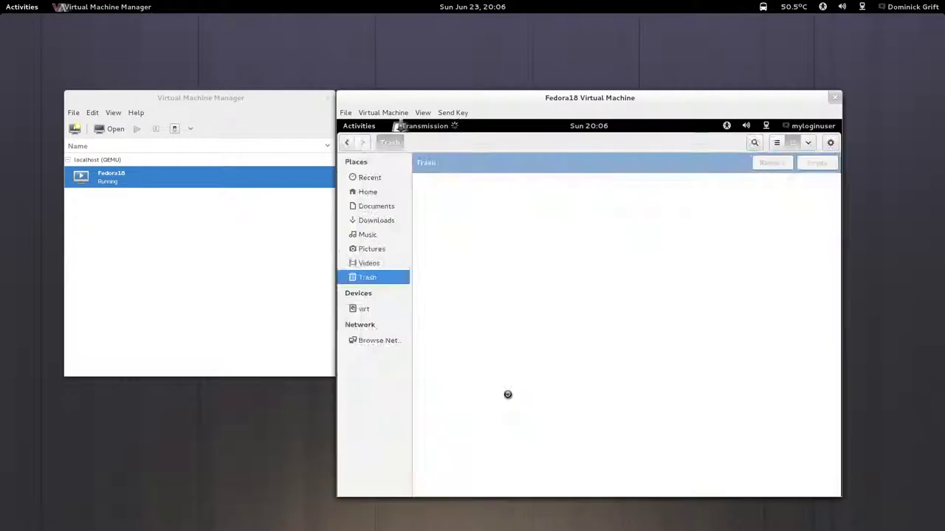
{"action": "left_click", "coordinate": [636, 304]}
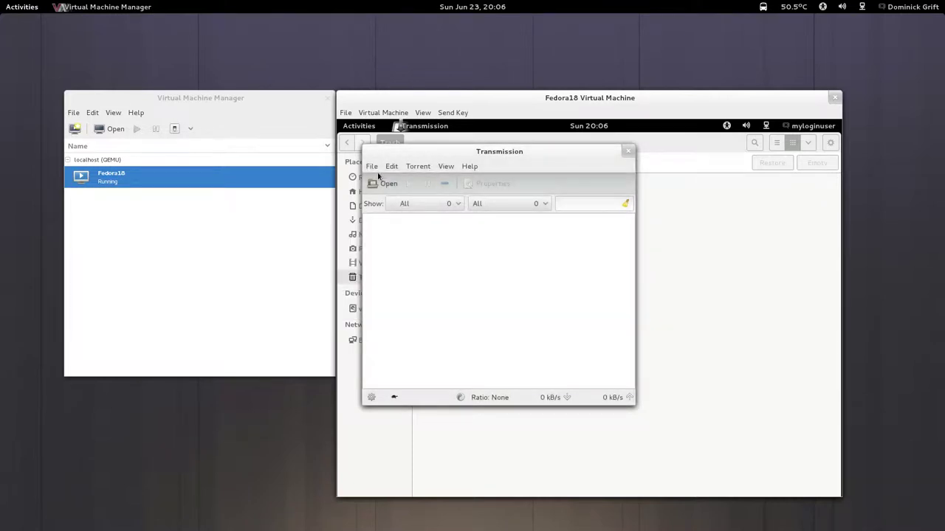
Step: Add the pasted Fedora-18-x86_64-Live-Desktop torrent URL, start downloading, and close Transmission's window
{"action": "left_click", "coordinate": [372, 167]}
{"action": "left_click", "coordinate": [383, 195]}
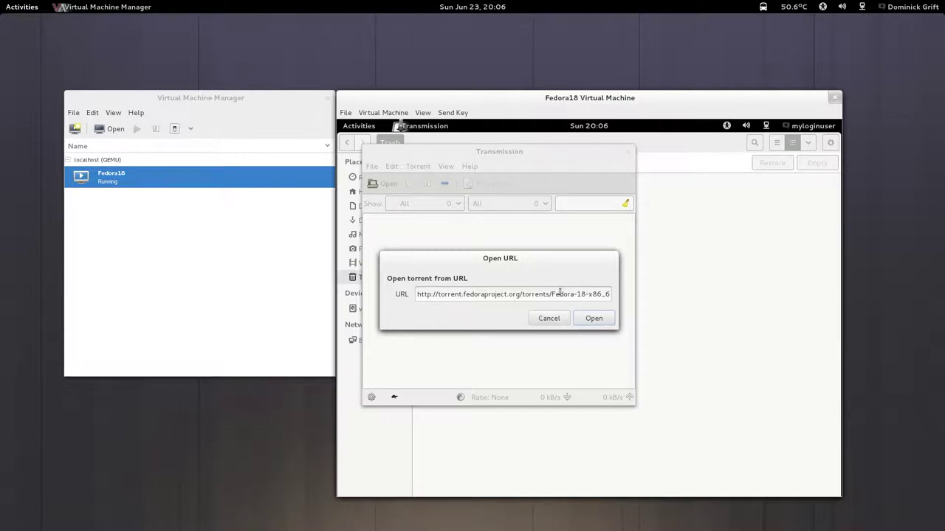
{"action": "left_click_drag", "start_coordinate": [558, 293], "coordinate": [610, 294]}
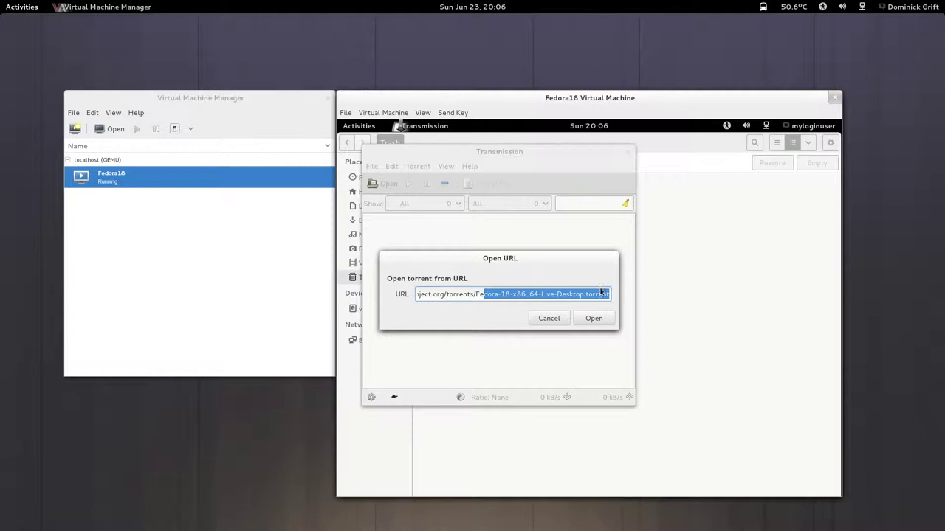
{"action": "left_click", "coordinate": [595, 318]}
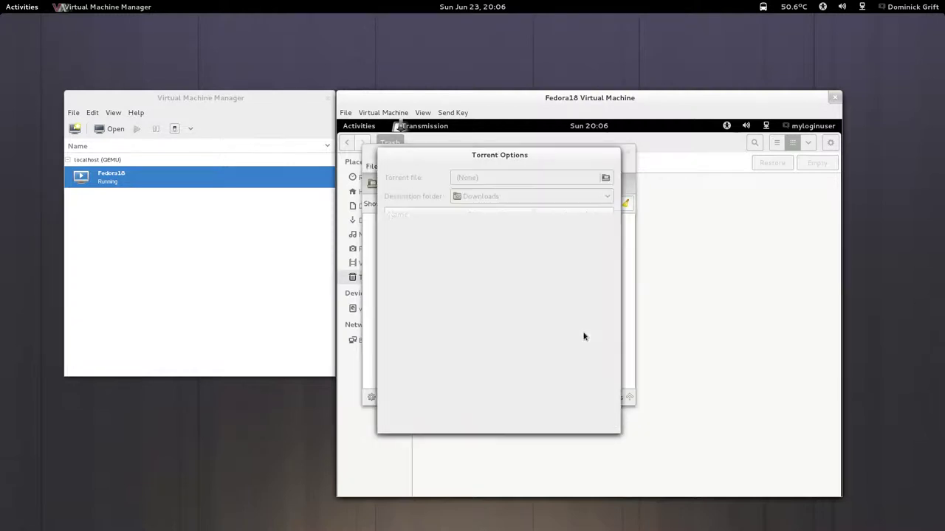
{"action": "left_click", "coordinate": [595, 422]}
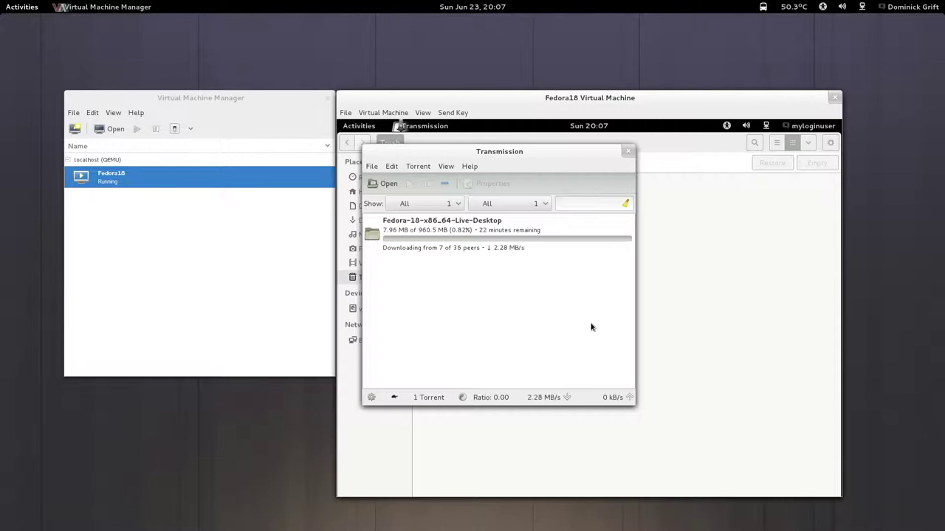
{"action": "left_click", "coordinate": [628, 151]}
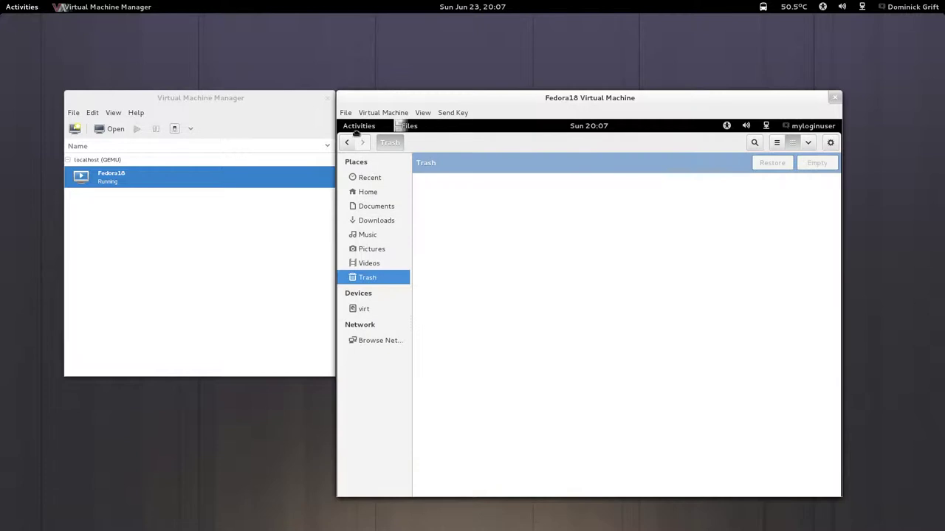
Step: Run ps auxZ in the guest terminal and highlight the transmissiongtk_t and gvfsd_http contexts
{"action": "left_click", "coordinate": [359, 127]}
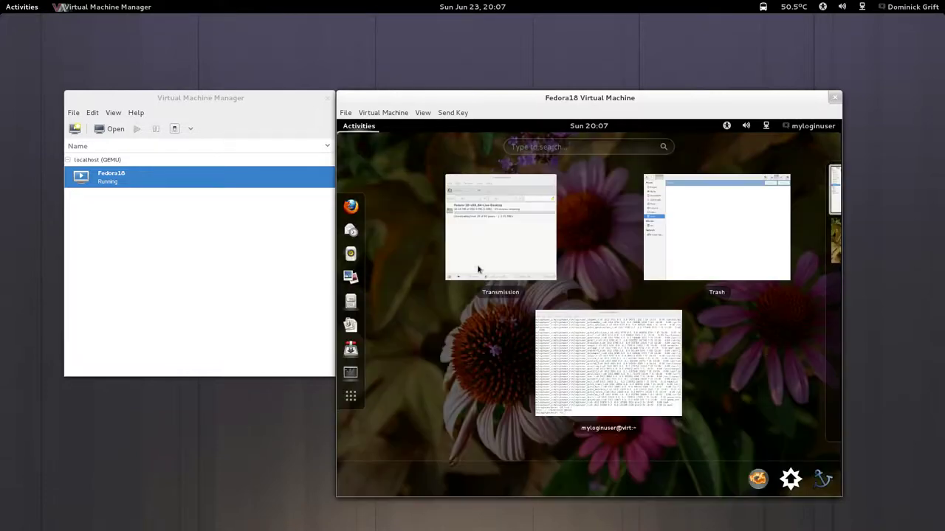
{"action": "left_click", "coordinate": [631, 352]}
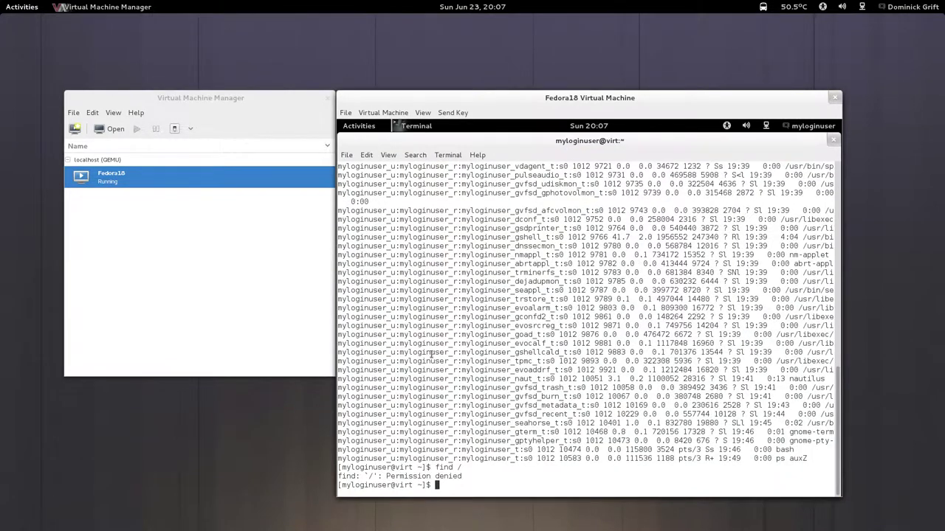
{"action": "type", "text": "ps auxZ"}
{"action": "key", "text": "Return"}
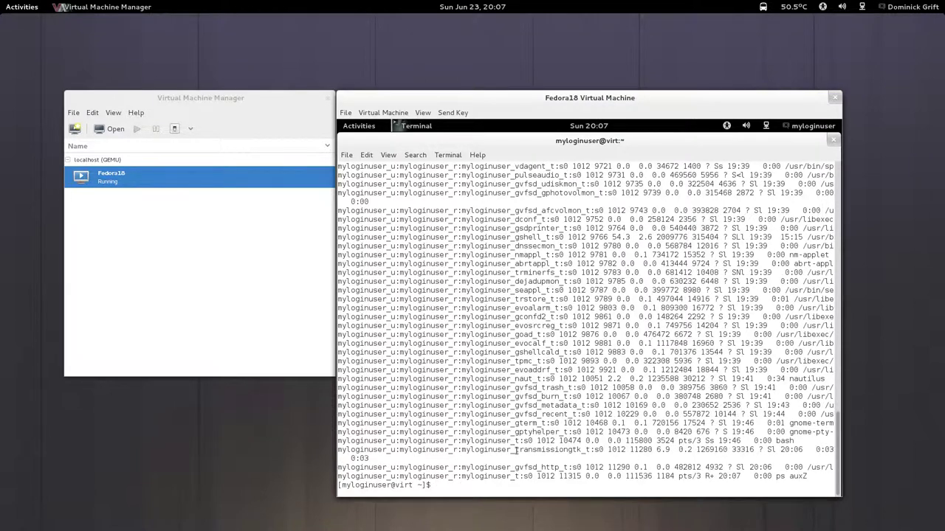
{"action": "left_click_drag", "start_coordinate": [515, 449], "coordinate": [569, 449]}
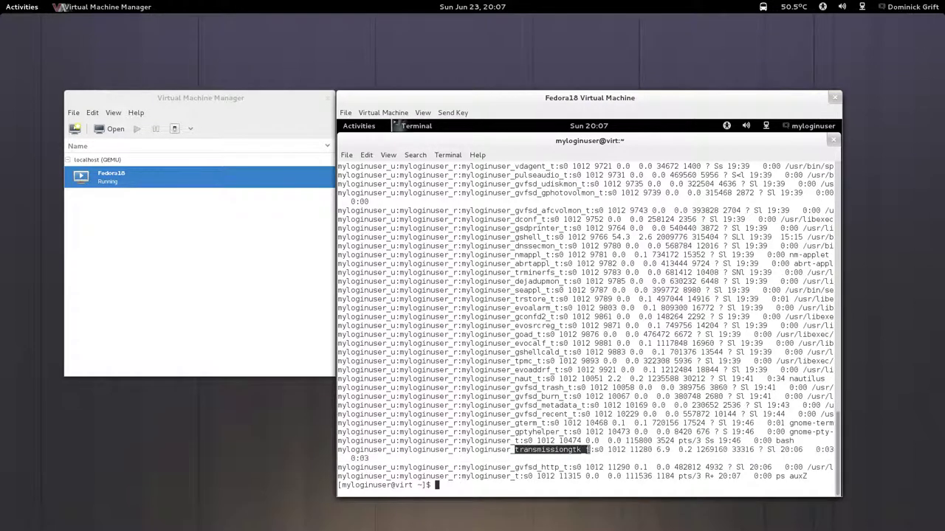
{"action": "left_click", "coordinate": [589, 449]}
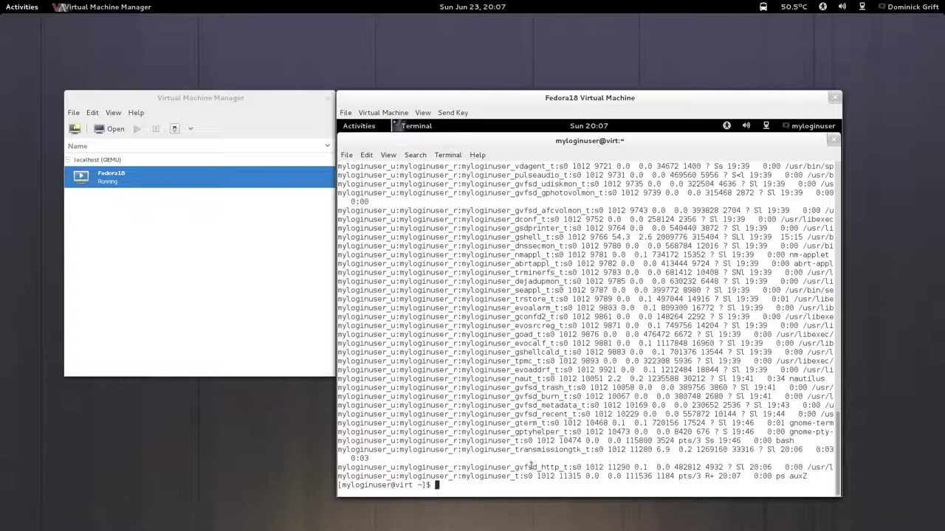
{"action": "left_click_drag", "start_coordinate": [515, 467], "coordinate": [559, 467]}
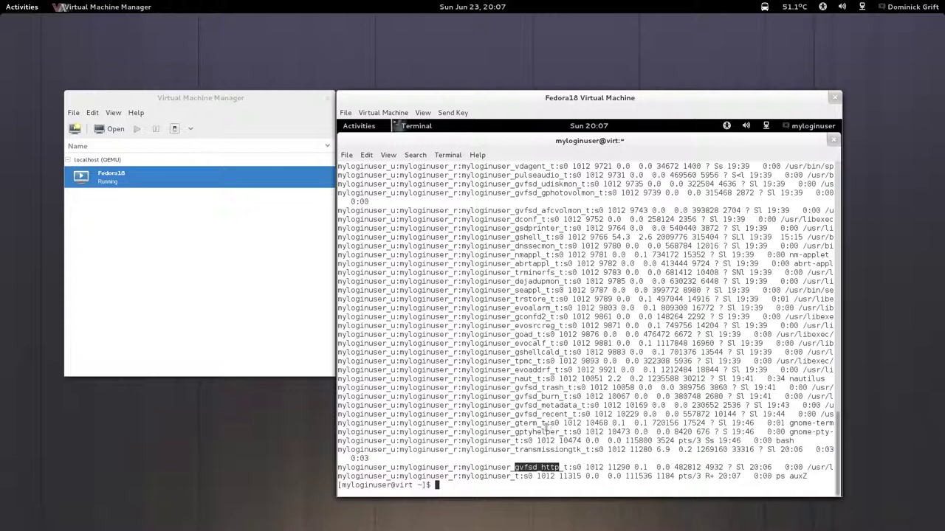
Step: Run netstat -antlpZ, showing Permission denied on /proc/net/tcp
{"action": "type", "text": "netstat -antlpZ"}
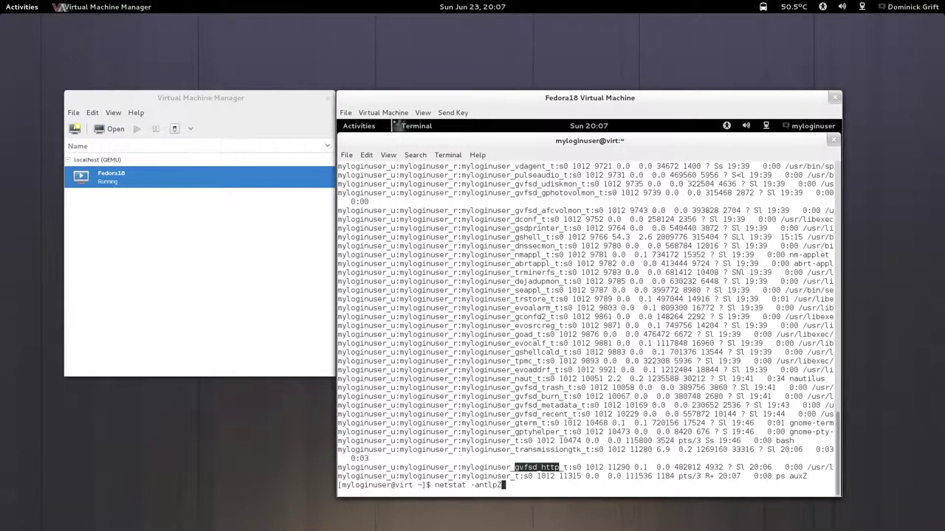
{"action": "key", "text": "Return"}
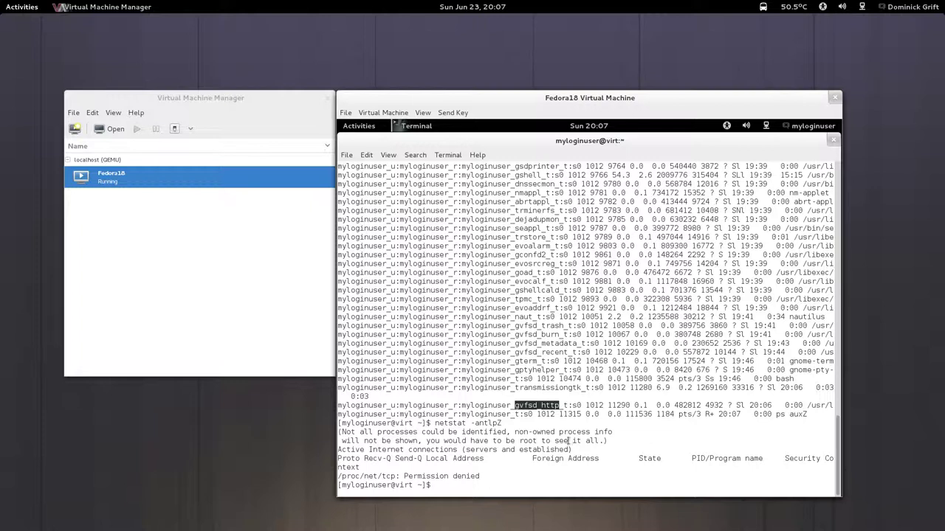
{"action": "left_click_drag", "start_coordinate": [528, 255], "coordinate": [535, 299]}
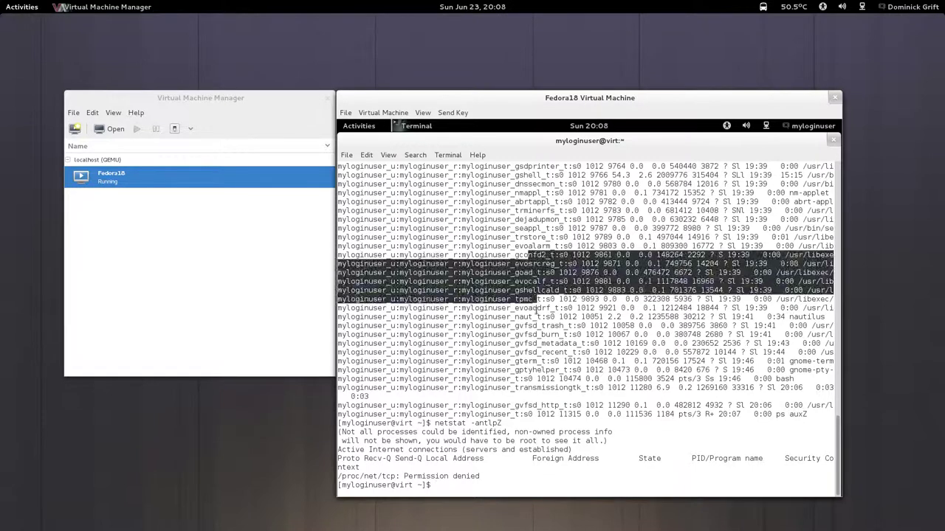
{"action": "left_click", "coordinate": [536, 308]}
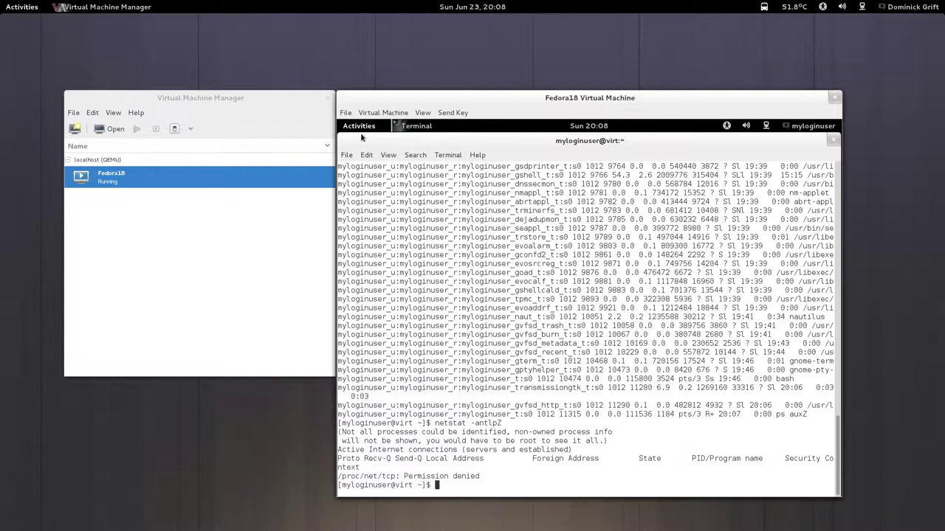
{"action": "left_click", "coordinate": [359, 126]}
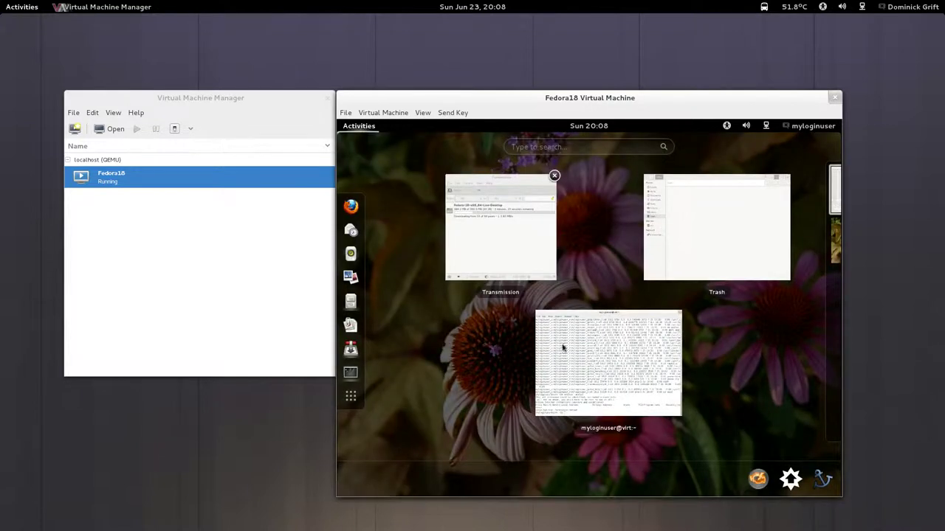
Step: Restore the Transmission window to check the Fedora-18 torrent's progress, around 28%
{"action": "left_click", "coordinate": [500, 268]}
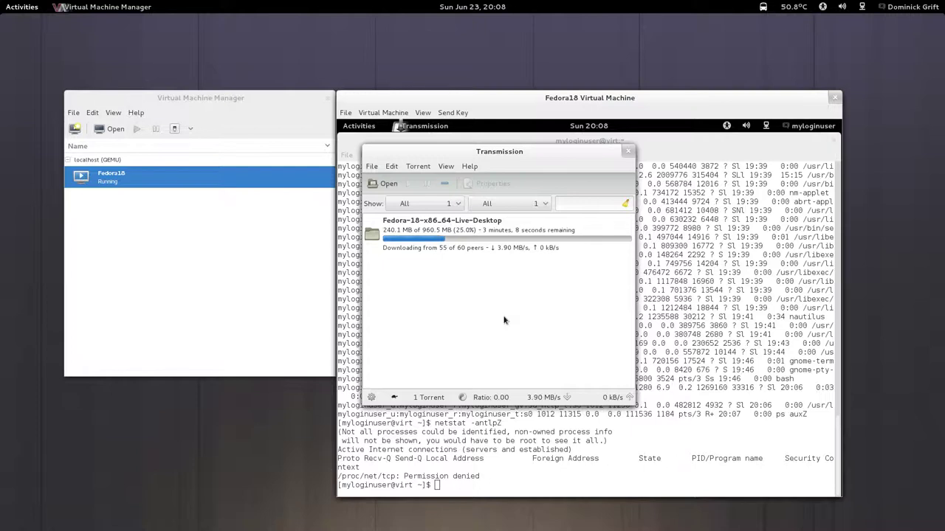
{"action": "left_click", "coordinate": [372, 166]}
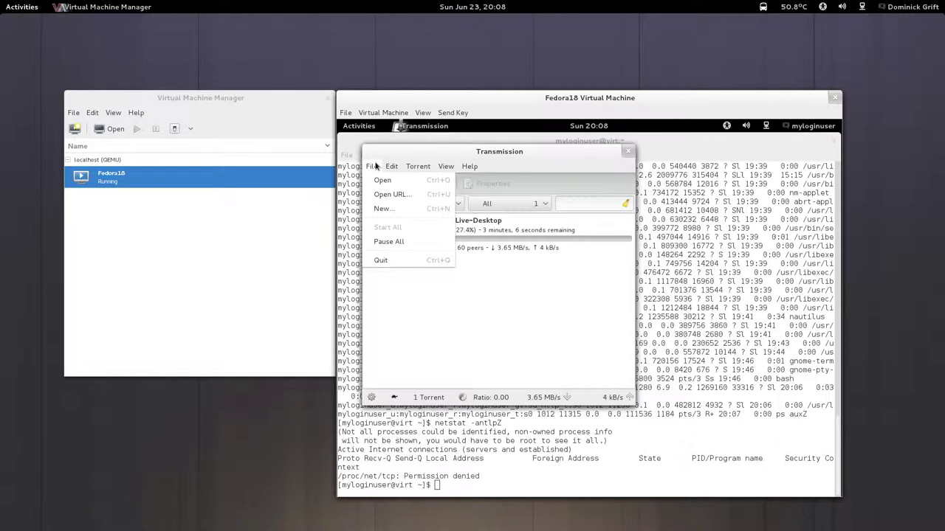
{"action": "left_click", "coordinate": [375, 166]}
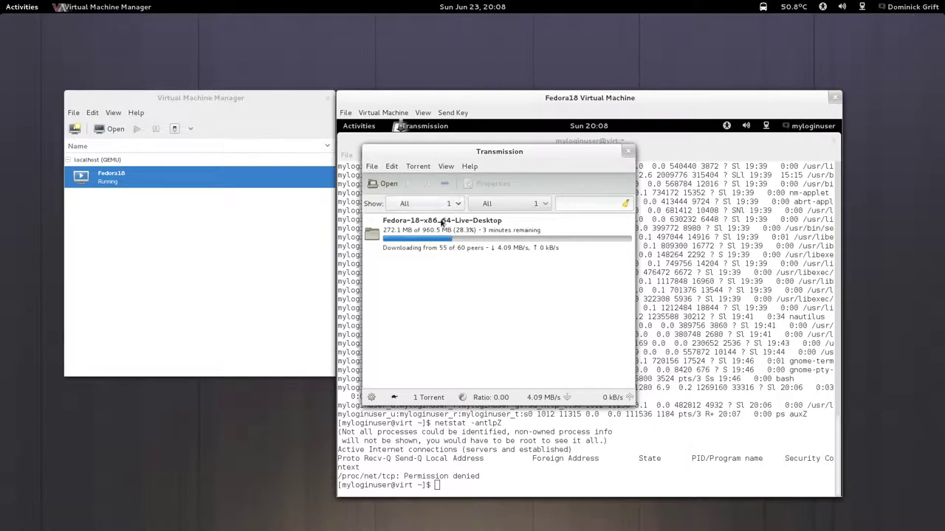
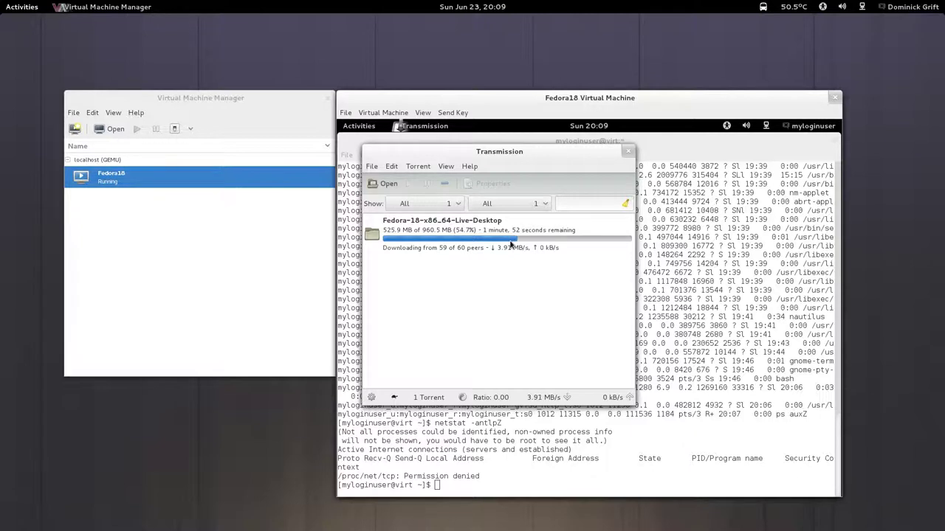
Step: Drag the Transmission window to the right, glance at its Torrent menu, then show the window overview
{"action": "left_click_drag", "start_coordinate": [511, 156], "coordinate": [698, 162]}
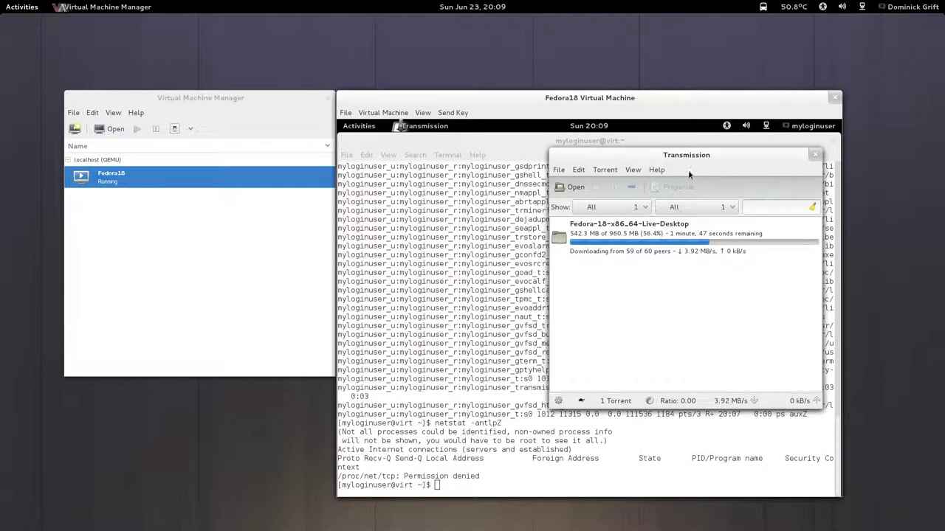
{"action": "left_click", "coordinate": [606, 171]}
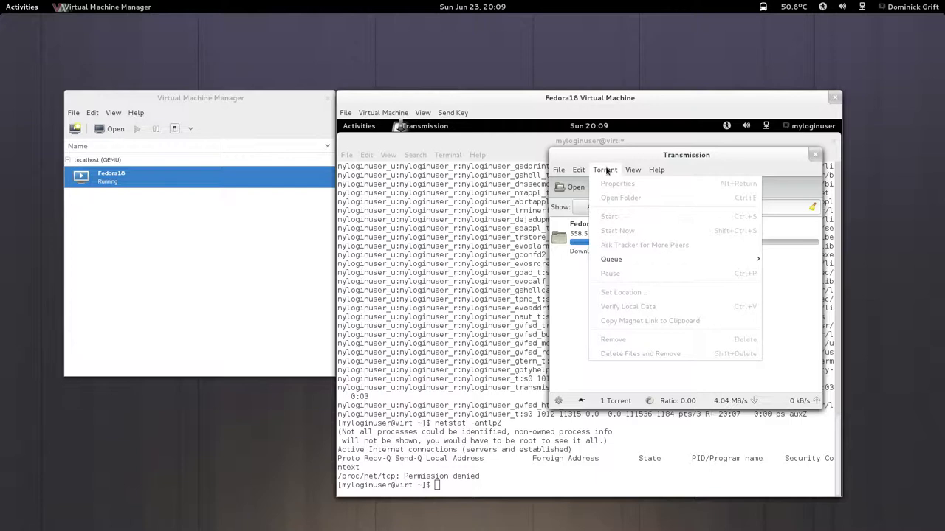
{"action": "mouse_move", "coordinate": [582, 172]}
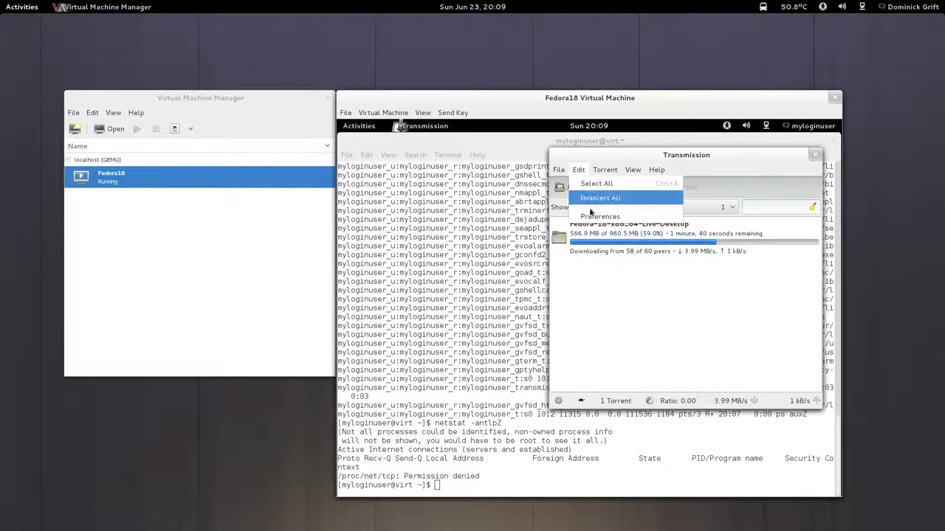
{"action": "left_click", "coordinate": [707, 156]}
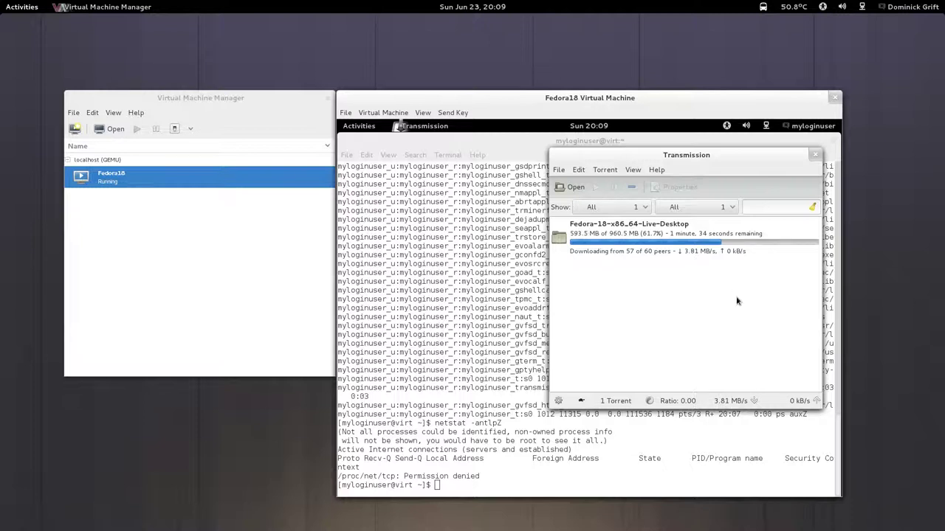
{"action": "left_click", "coordinate": [371, 126]}
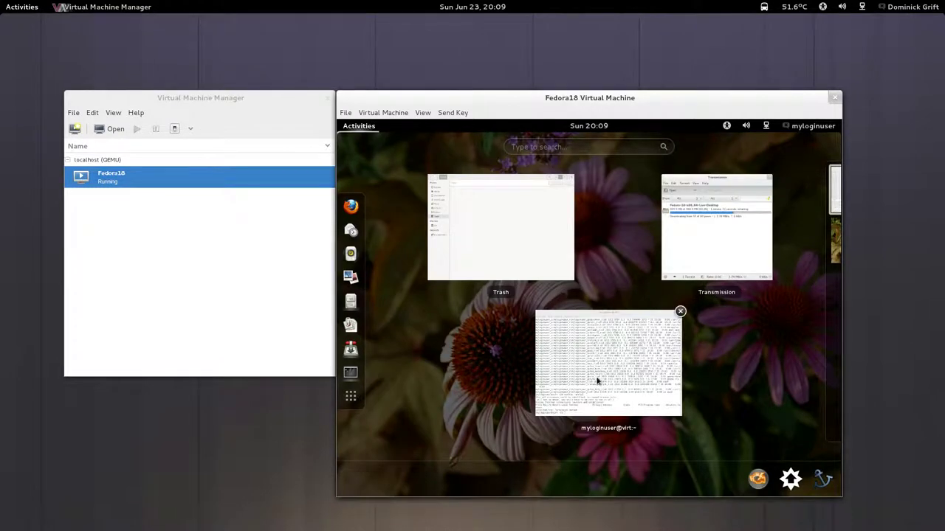
Step: Try launching Firefox from the installed applications list, which is denied
{"action": "left_click", "coordinate": [508, 238]}
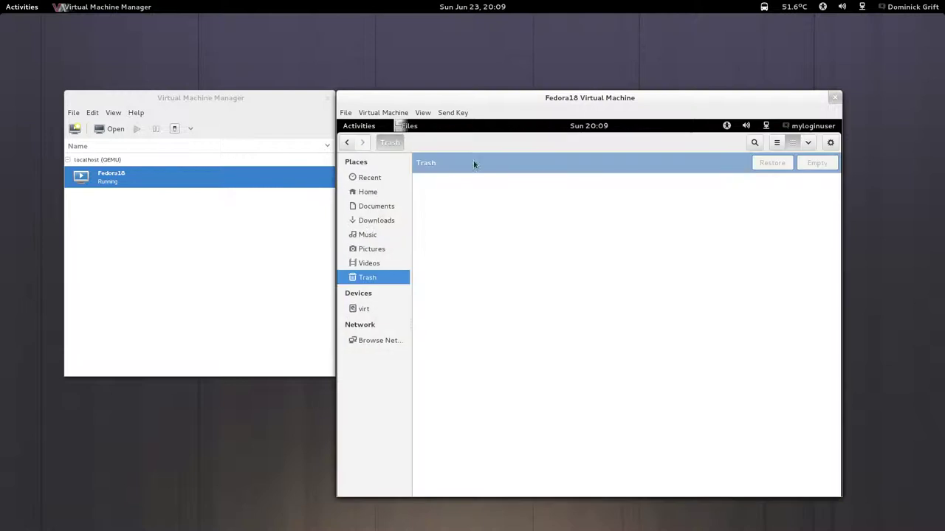
{"action": "left_click", "coordinate": [406, 125]}
{"action": "left_click", "coordinate": [387, 123]}
{"action": "left_click", "coordinate": [360, 126]}
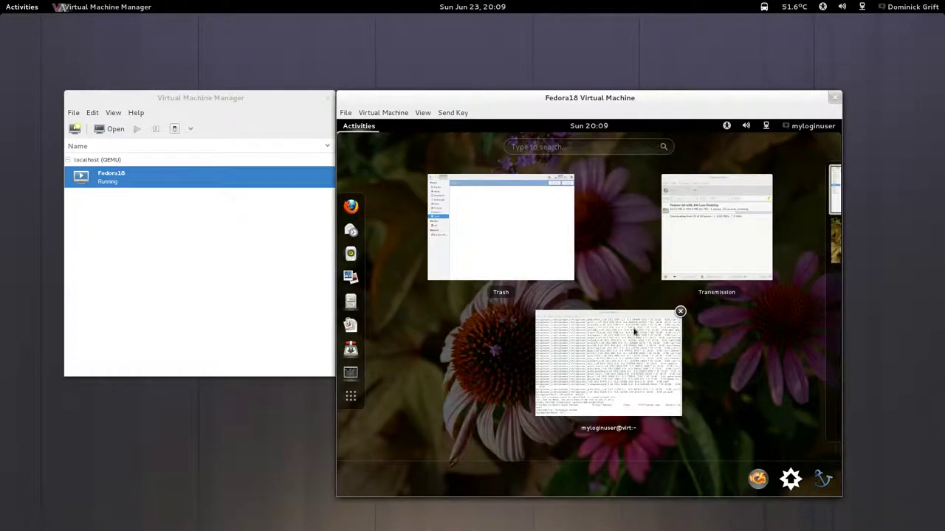
{"action": "left_click", "coordinate": [351, 397]}
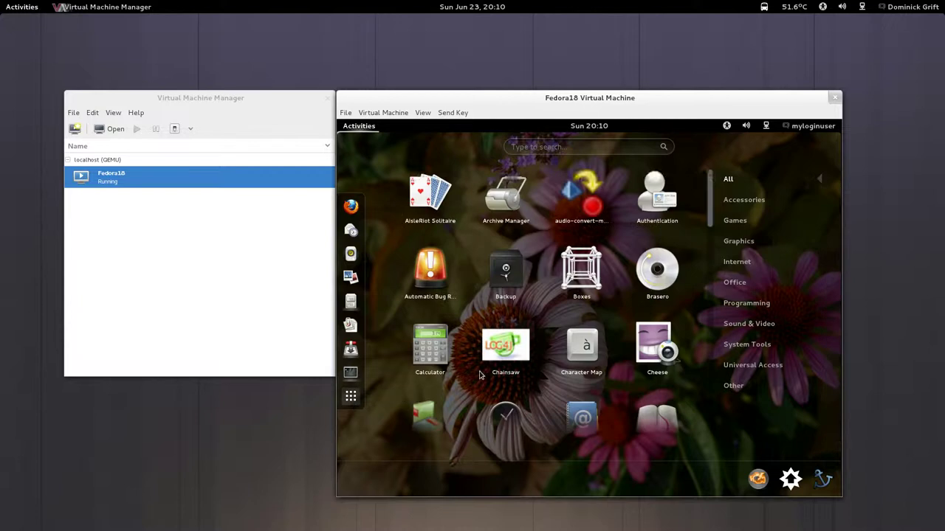
{"action": "scroll", "coordinate": [480, 374], "scroll_direction": "down", "scroll_amount": 2}
{"action": "scroll", "coordinate": [413, 346], "scroll_direction": "down", "scroll_amount": 1}
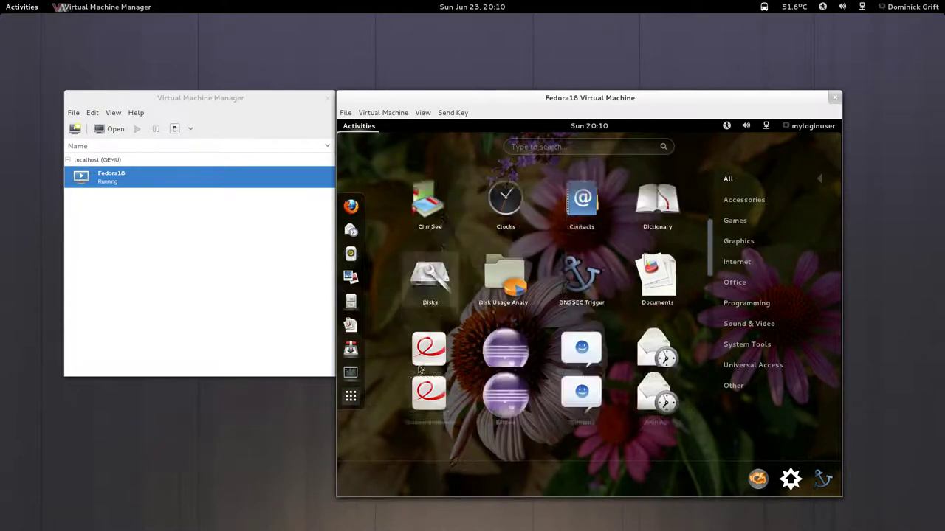
{"action": "scroll", "coordinate": [419, 369], "scroll_direction": "down", "scroll_amount": 2}
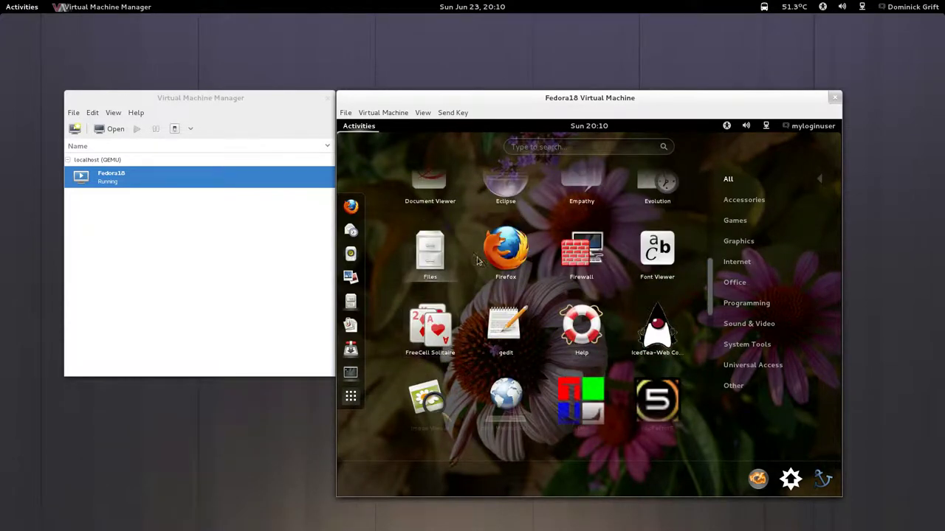
{"action": "left_click", "coordinate": [493, 264]}
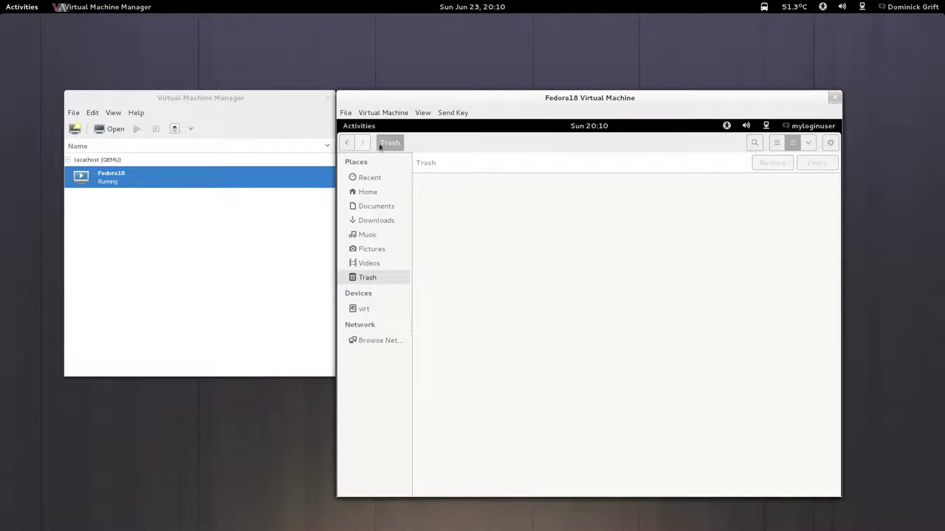
Step: Try opening Network Settings from the network status menu, then view and dismiss the SELinux alert
{"action": "left_click", "coordinate": [767, 127]}
{"action": "left_click", "coordinate": [754, 187]}
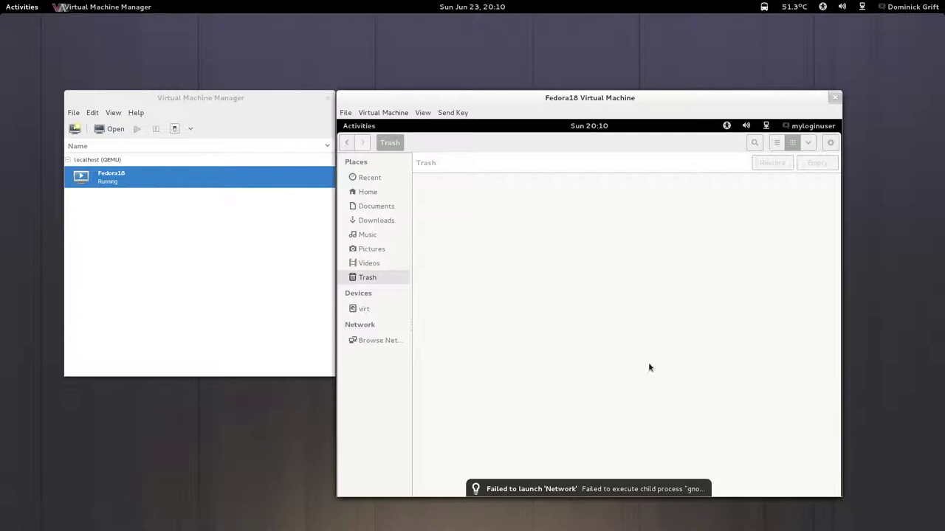
{"action": "left_click", "coordinate": [362, 128]}
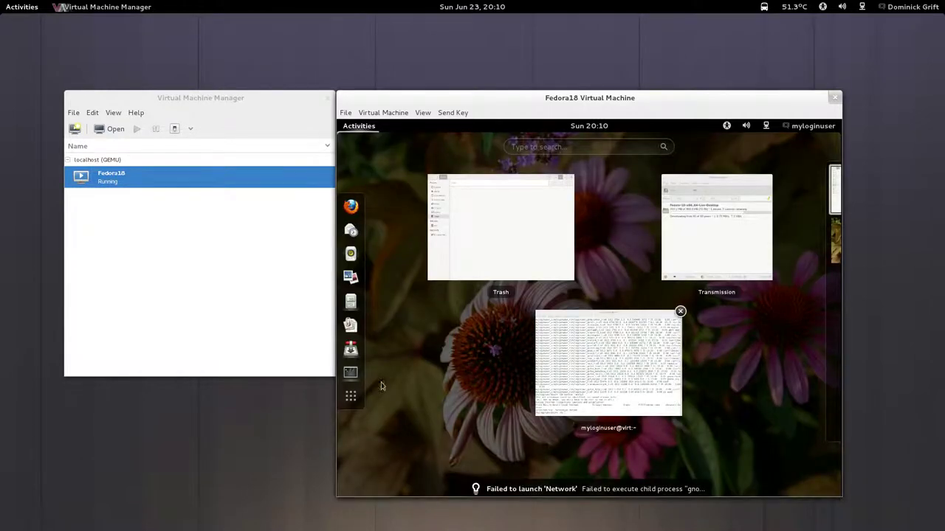
{"action": "left_click", "coordinate": [351, 396]}
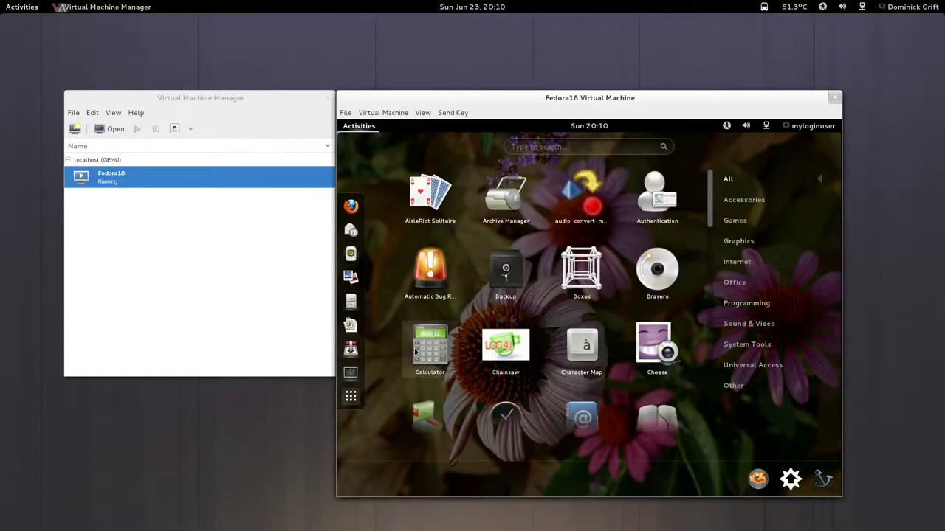
{"action": "scroll", "coordinate": [415, 353], "scroll_direction": "down", "scroll_amount": 2}
{"action": "left_click", "coordinate": [760, 483]}
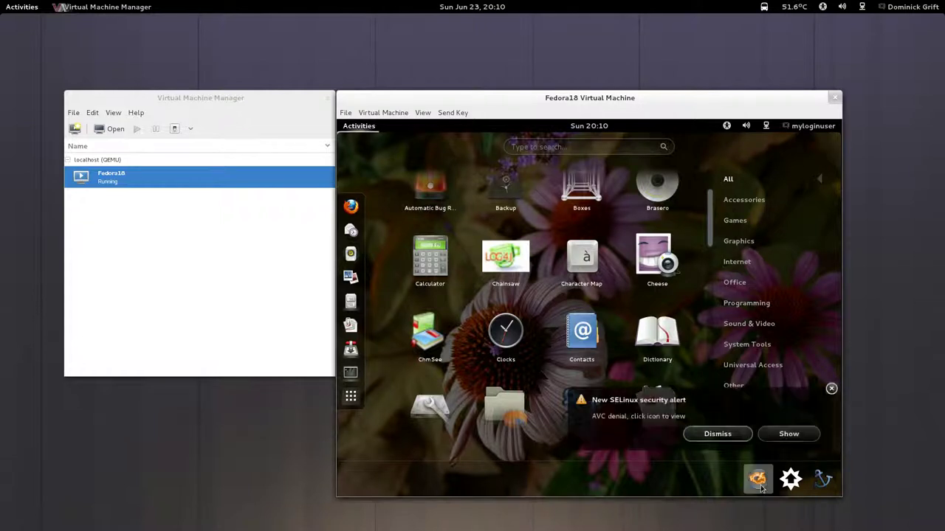
{"action": "left_click", "coordinate": [717, 433]}
Step: Try launching FreeCell Solitaire, dismiss the failure notice, and return to Transmission
{"action": "scroll", "coordinate": [634, 376], "scroll_direction": "down", "scroll_amount": 5}
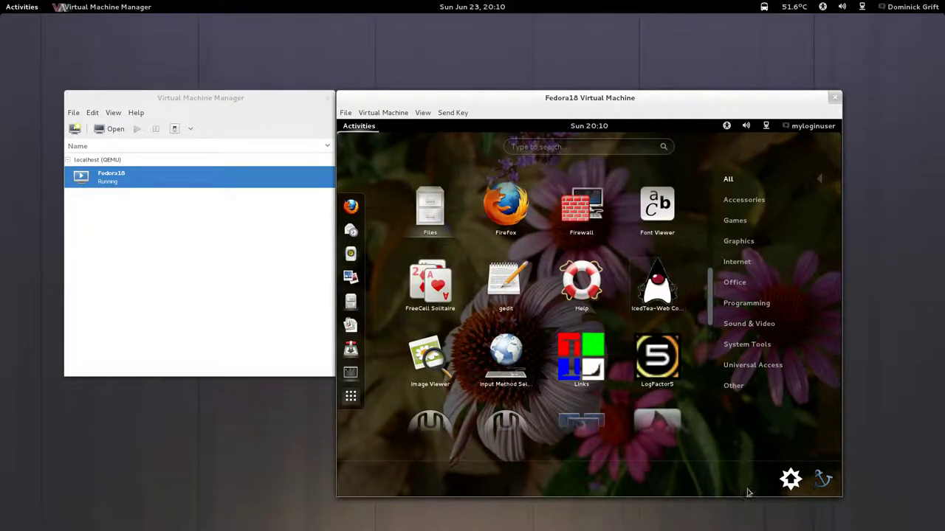
{"action": "scroll", "coordinate": [494, 401], "scroll_direction": "down", "scroll_amount": 2}
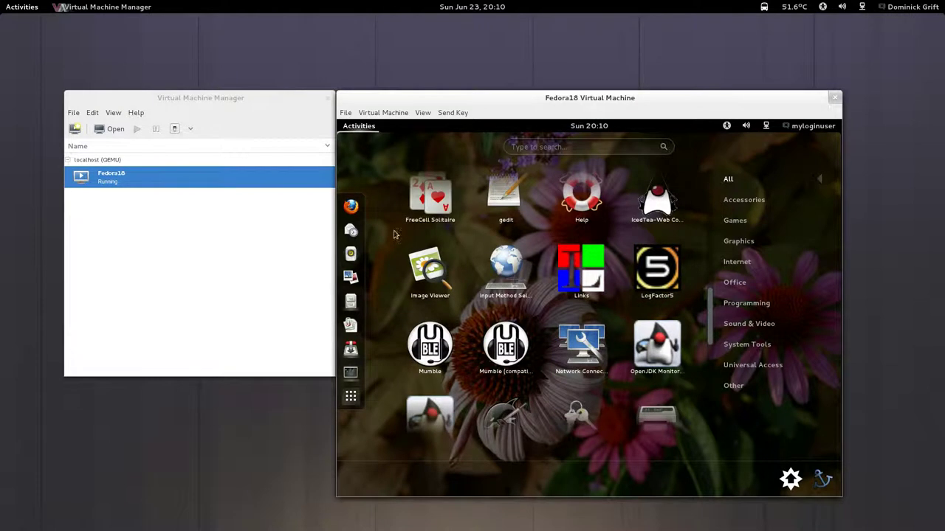
{"action": "left_click", "coordinate": [430, 198]}
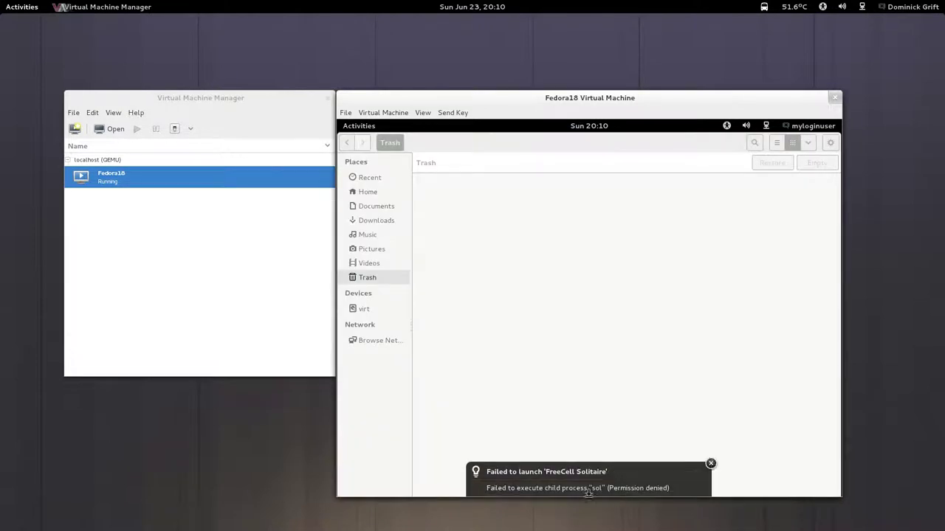
{"action": "left_click", "coordinate": [713, 463]}
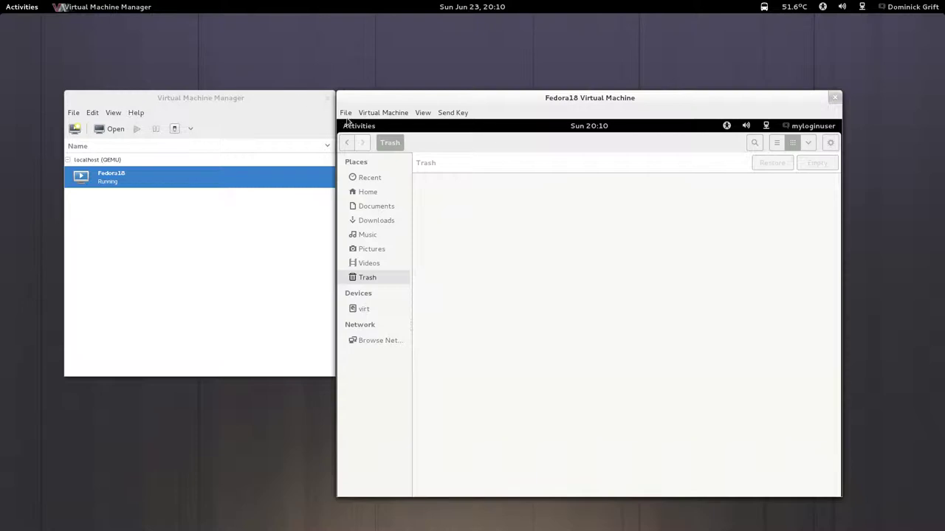
{"action": "left_click", "coordinate": [345, 124]}
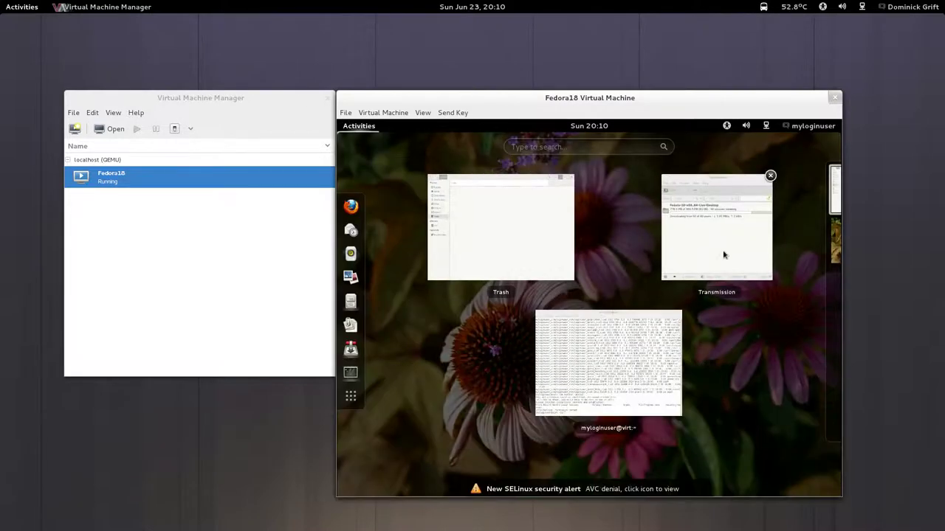
{"action": "left_click", "coordinate": [717, 210]}
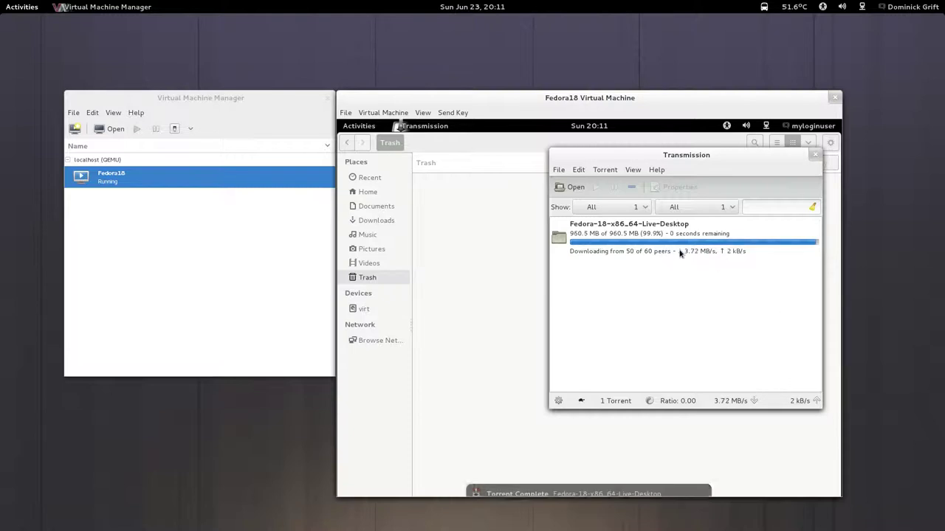
Step: Once the Fedora torrent completes, open its download folder from the Torrent Complete notification
{"action": "mouse_move", "coordinate": [594, 484]}
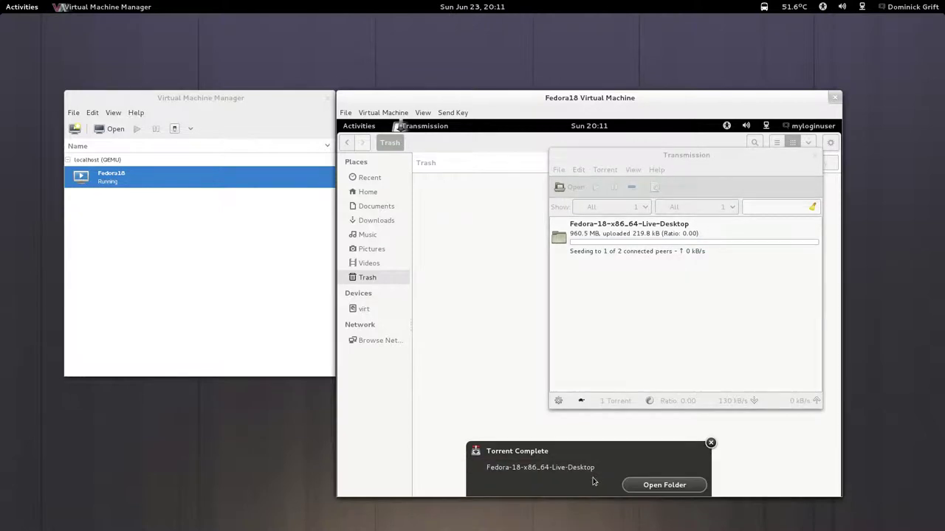
{"action": "left_click", "coordinate": [687, 486]}
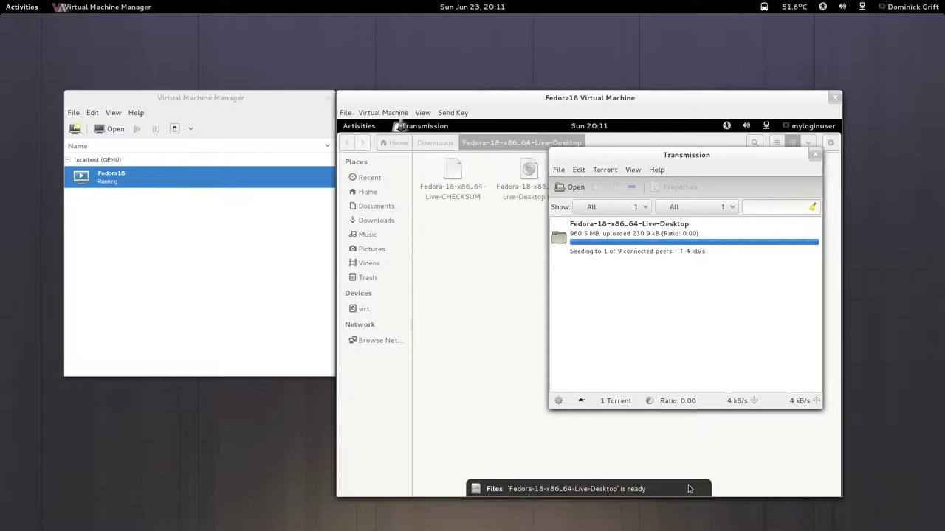
Step: Open Fedora-18-x86_64-Live-Desktop.iso with Archive Manager from its download folder, then close the listing
{"action": "left_click", "coordinate": [474, 327]}
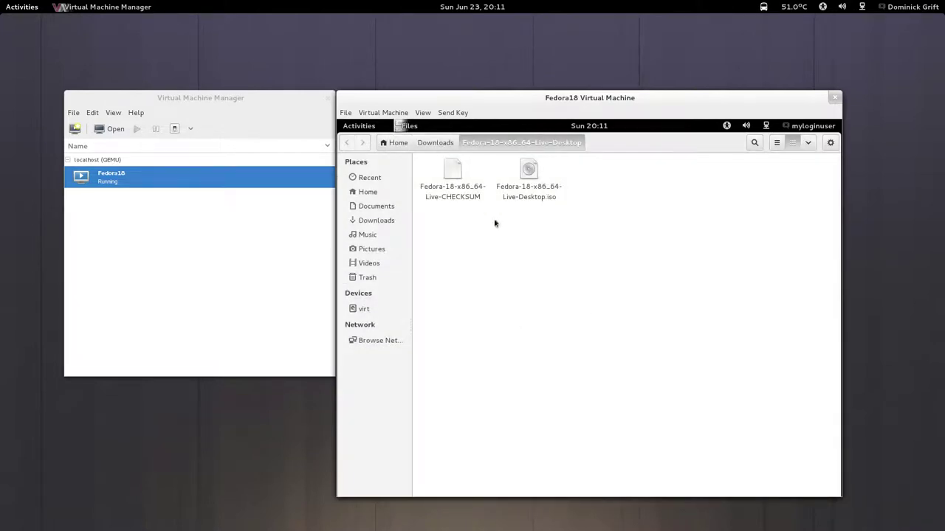
{"action": "left_click", "coordinate": [448, 146]}
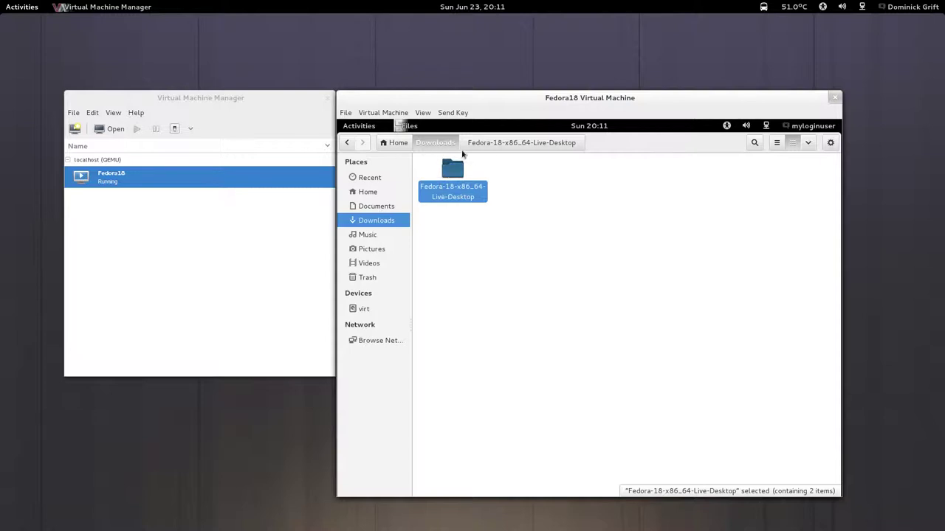
{"action": "double_click", "coordinate": [452, 186]}
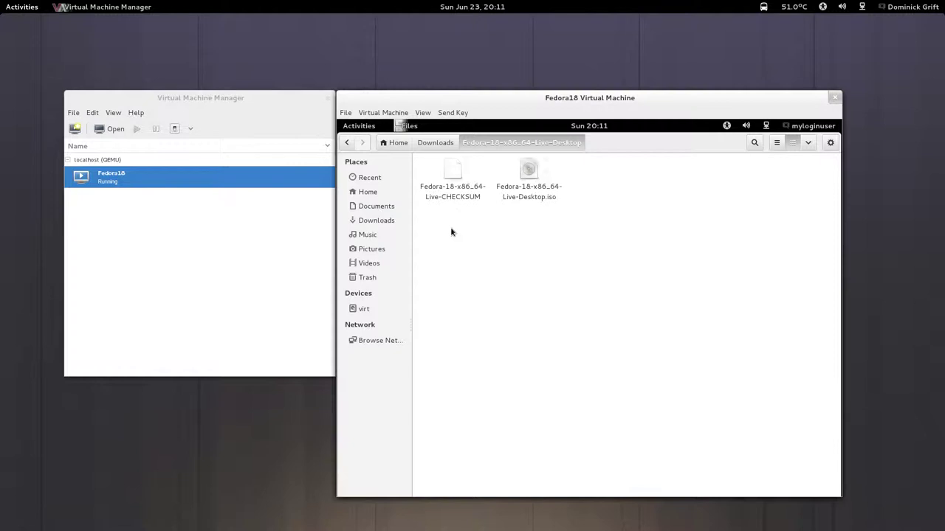
{"action": "left_click", "coordinate": [528, 187]}
{"action": "right_click", "coordinate": [529, 186]}
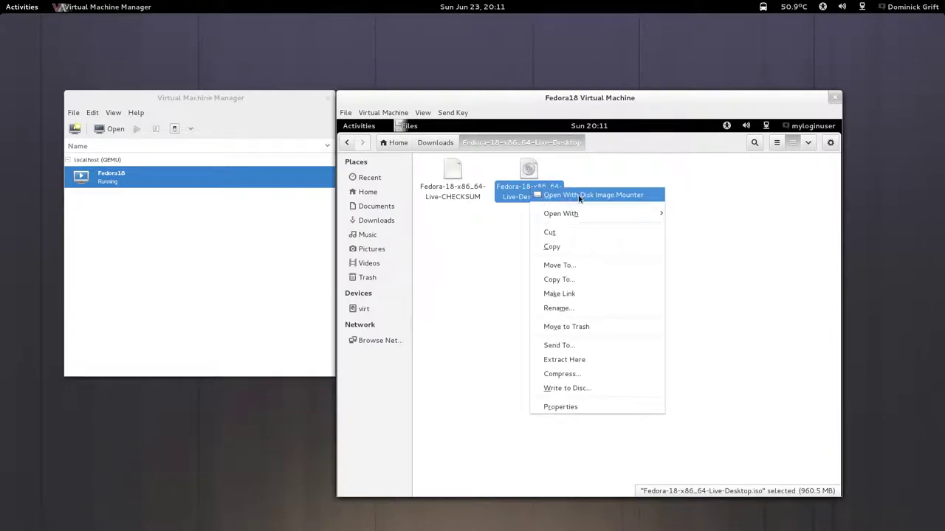
{"action": "mouse_move", "coordinate": [624, 213]}
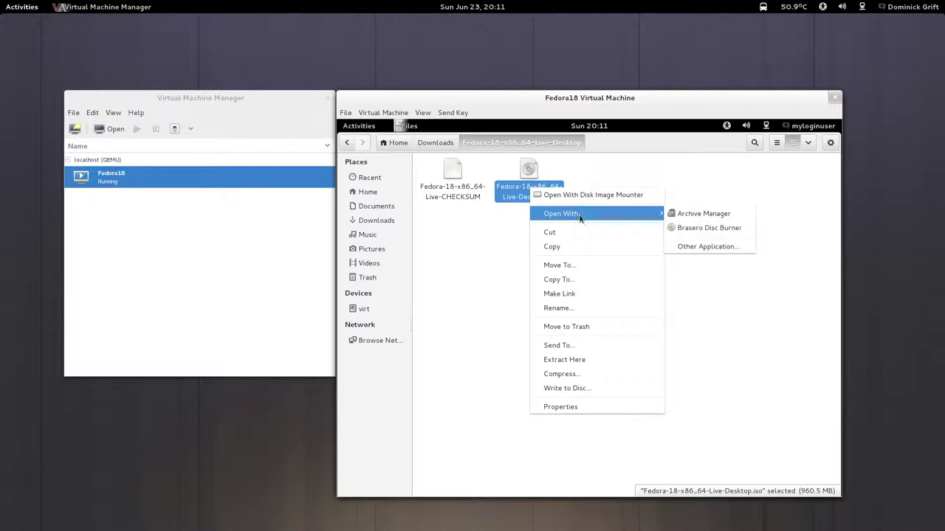
{"action": "left_click", "coordinate": [702, 214]}
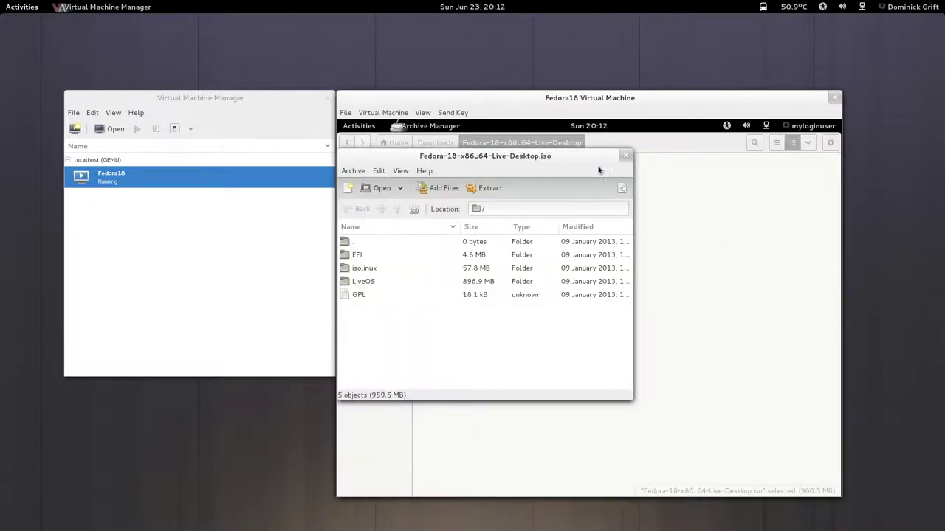
{"action": "left_click", "coordinate": [625, 155]}
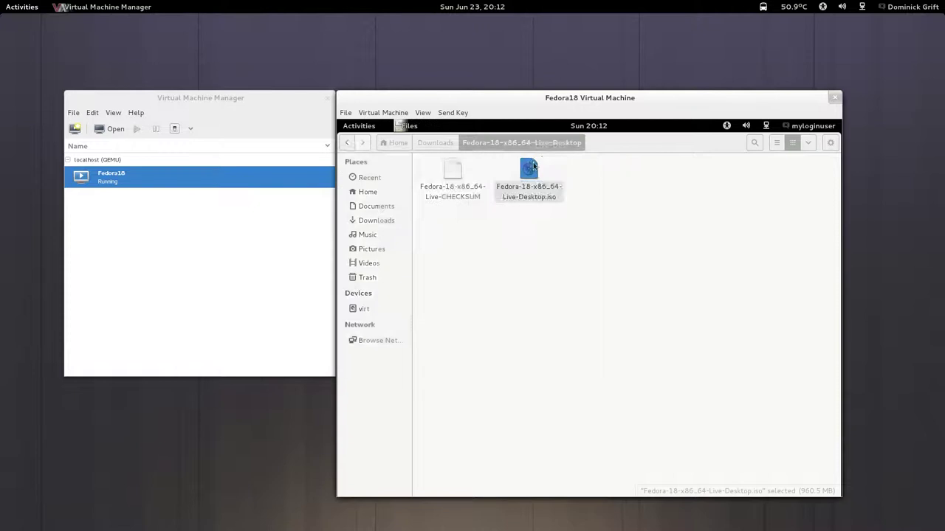
{"action": "right_click", "coordinate": [450, 182]}
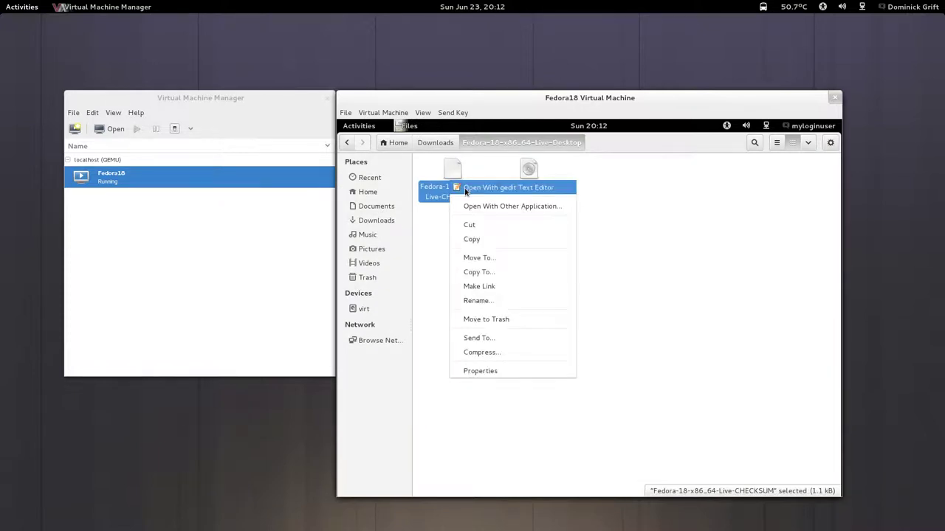
{"action": "left_click", "coordinate": [467, 188]}
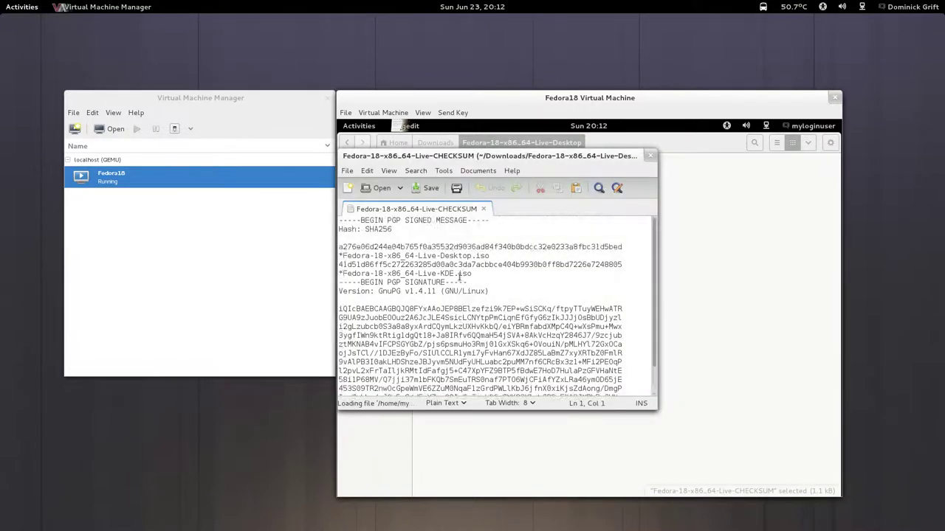
{"action": "scroll", "coordinate": [459, 279], "scroll_direction": "down", "scroll_amount": 1}
{"action": "scroll", "coordinate": [458, 279], "scroll_direction": "up", "scroll_amount": 1}
{"action": "scroll", "coordinate": [457, 279], "scroll_direction": "down", "scroll_amount": 1}
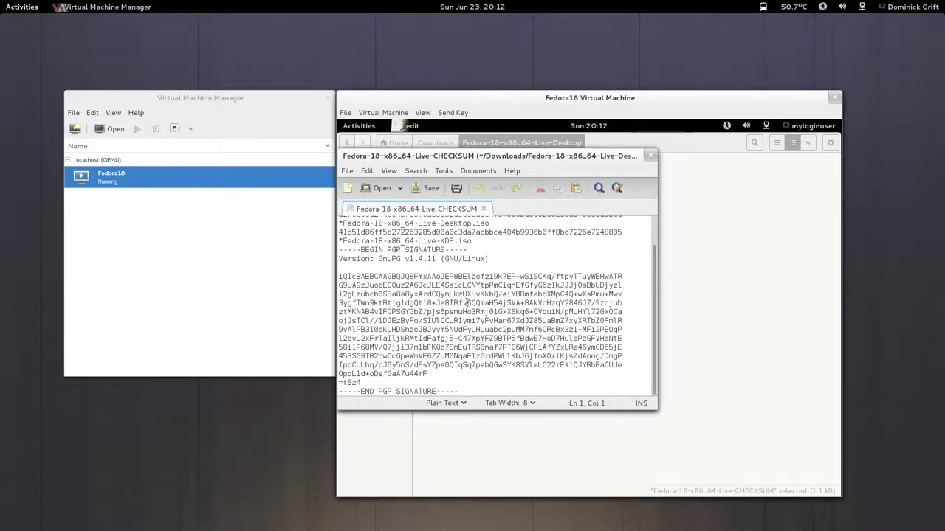
{"action": "mouse_move", "coordinate": [480, 330]}
{"action": "left_mouse_down"}
{"action": "mouse_move", "coordinate": [517, 298]}
{"action": "mouse_move", "coordinate": [472, 248]}
{"action": "mouse_move", "coordinate": [467, 198]}
{"action": "mouse_move", "coordinate": [472, 395]}
{"action": "left_mouse_up"}
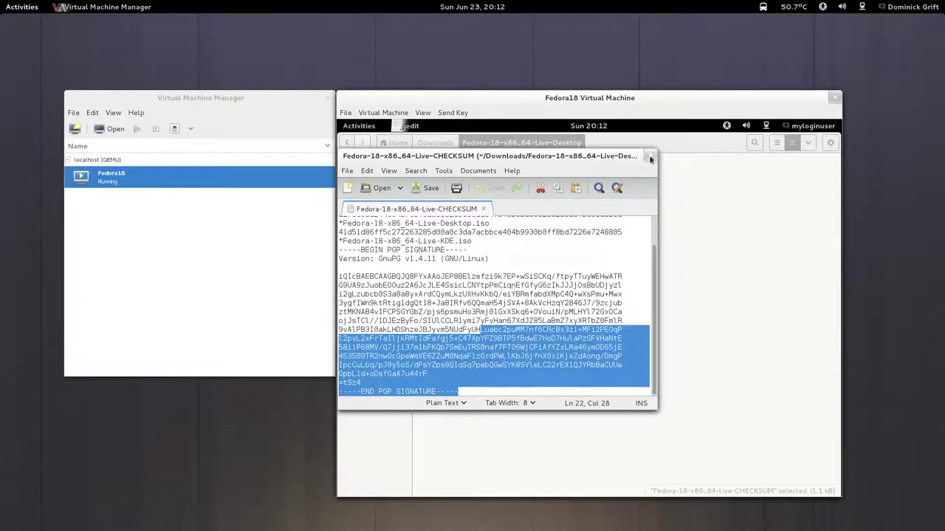
{"action": "left_click", "coordinate": [651, 157]}
{"action": "left_click", "coordinate": [540, 213]}
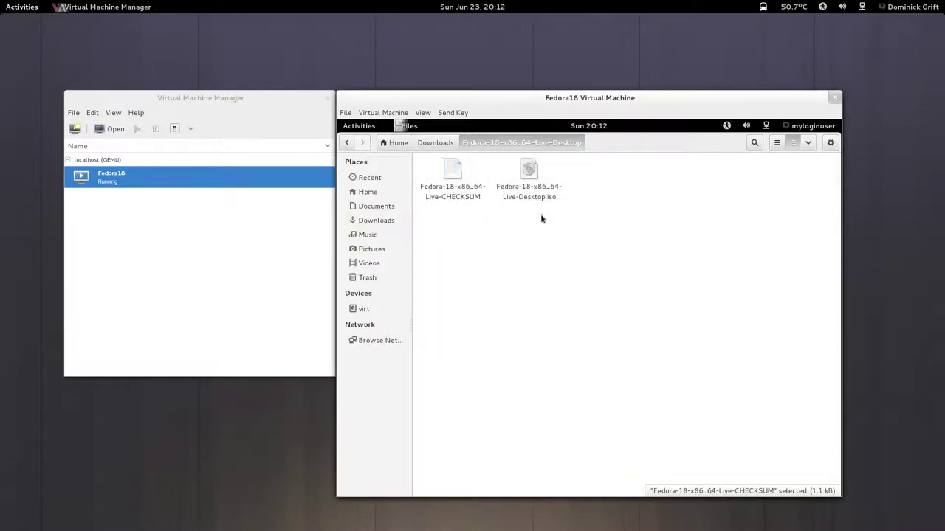
{"action": "left_click", "coordinate": [369, 126]}
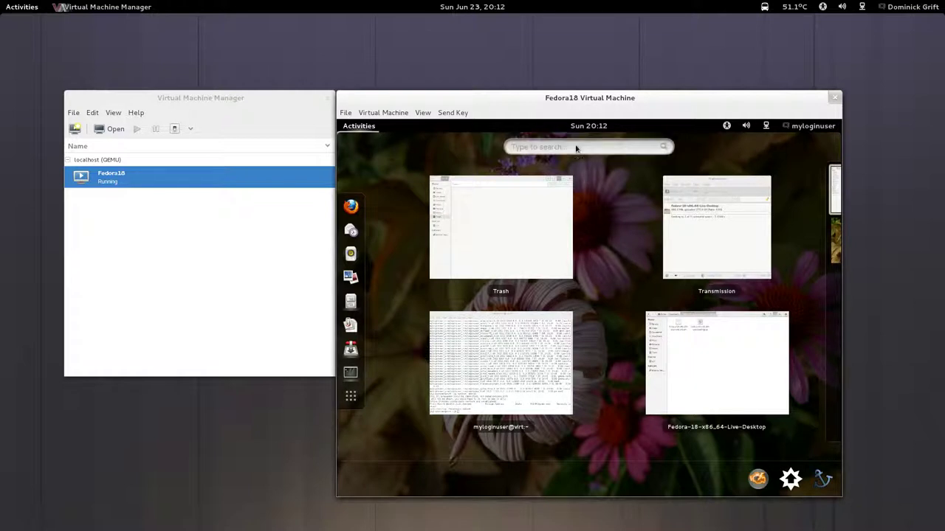
Step: Switch between the Live-Desktop folder, Trash and Transmission windows, then return to the overview
{"action": "left_click", "coordinate": [692, 360]}
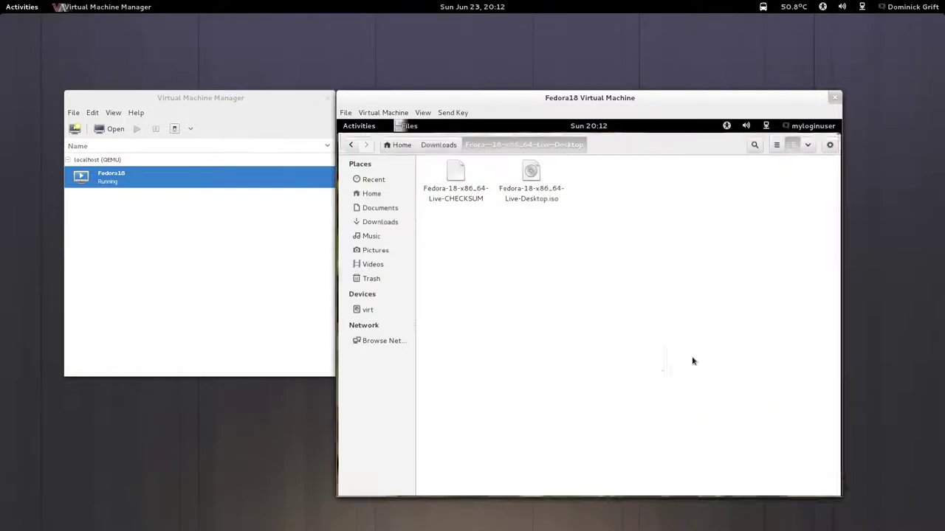
{"action": "left_click", "coordinate": [372, 127]}
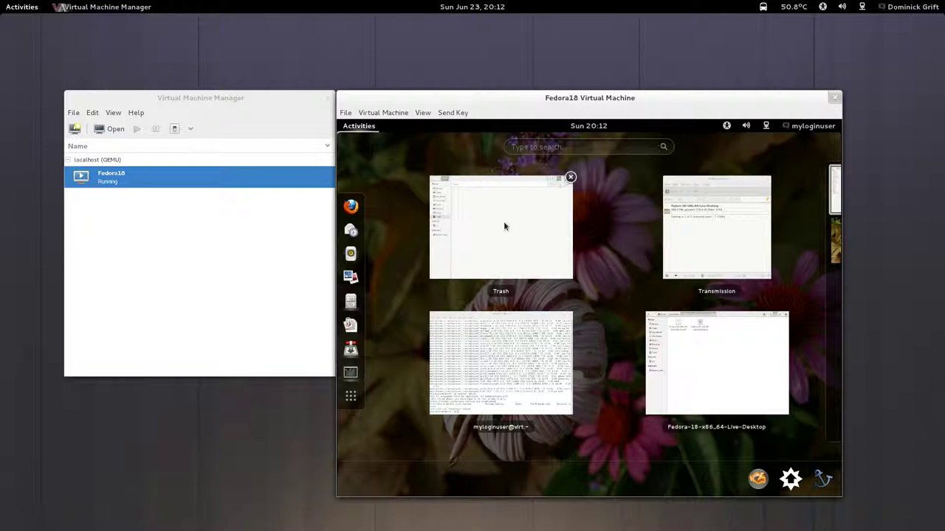
{"action": "left_click", "coordinate": [538, 250]}
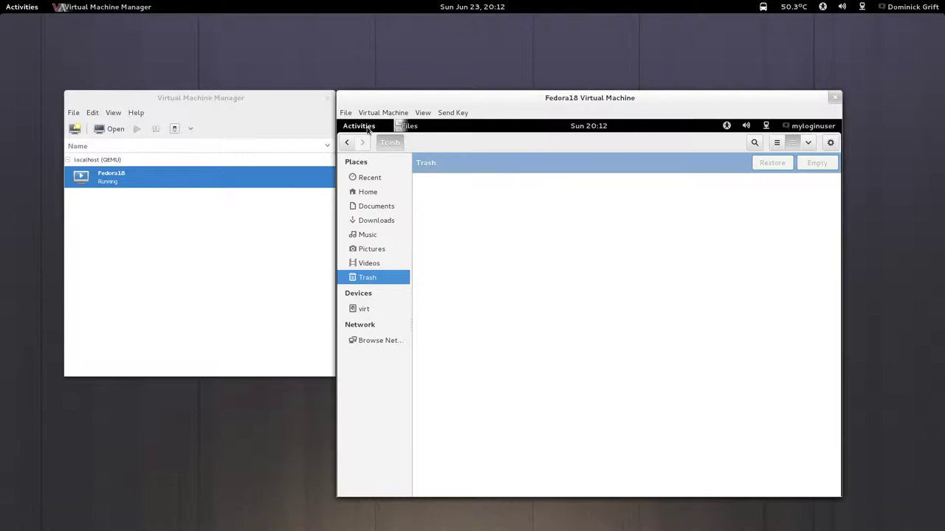
{"action": "left_click", "coordinate": [360, 126]}
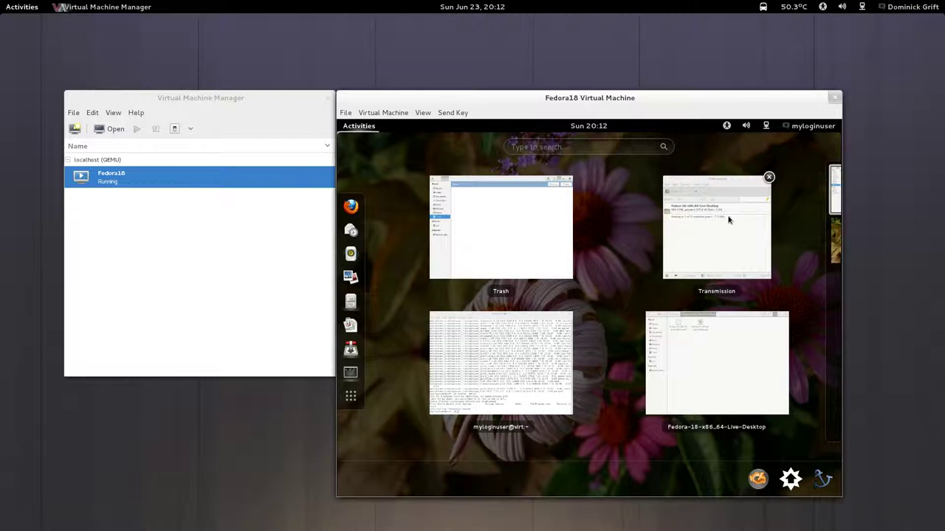
{"action": "left_click", "coordinate": [727, 244]}
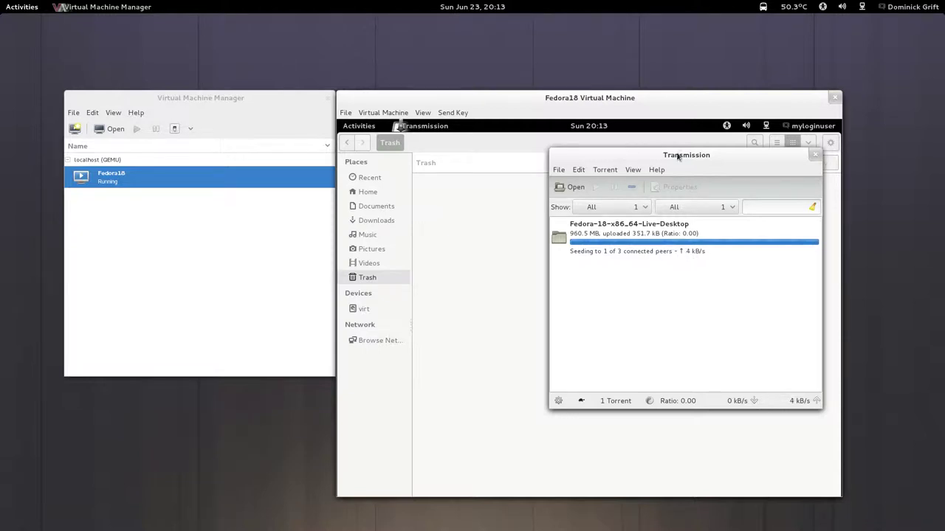
{"action": "left_click", "coordinate": [418, 130]}
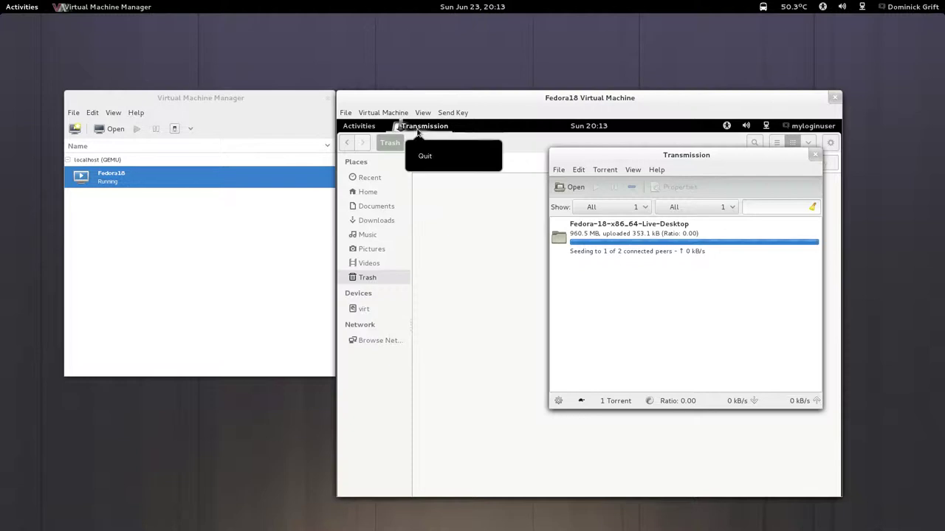
{"action": "left_click", "coordinate": [418, 130]}
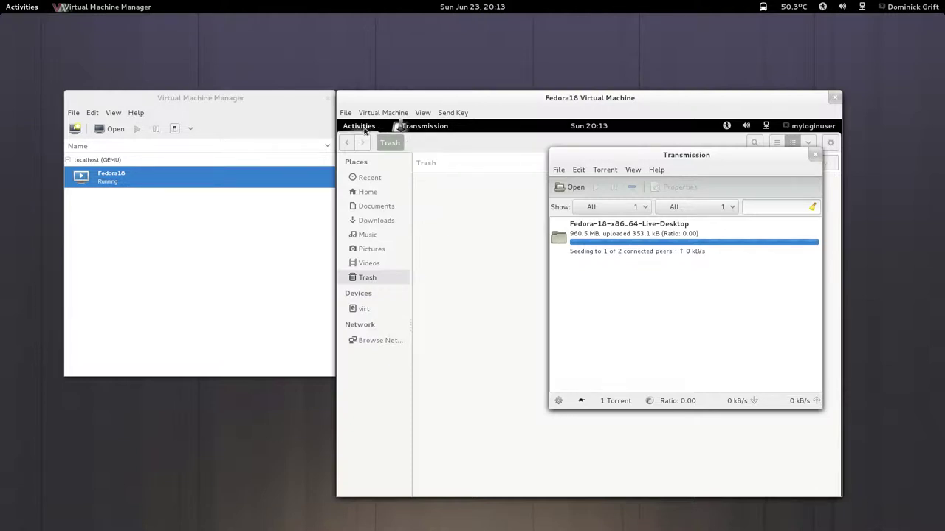
{"action": "left_click", "coordinate": [368, 132]}
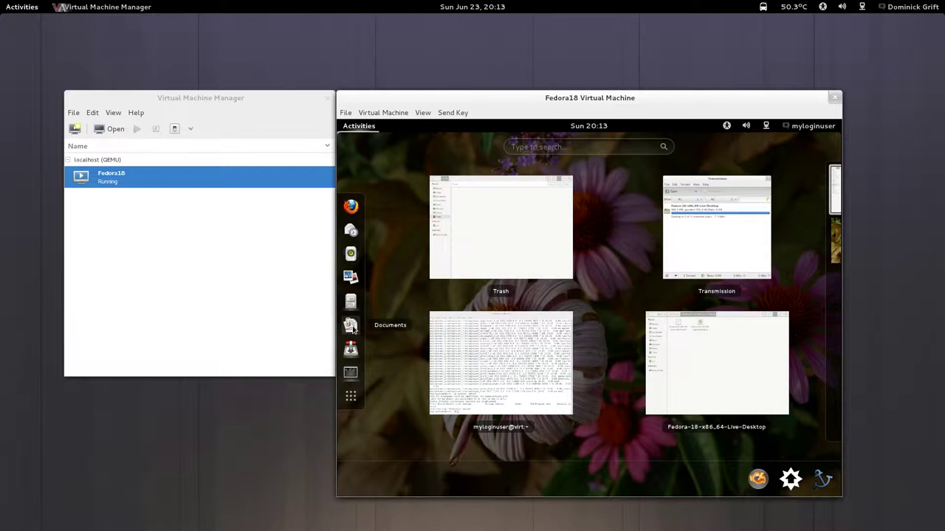
Step: Try launching Documents from the dash, then dismiss the failure notice and the SELinux alert
{"action": "left_click", "coordinate": [351, 325]}
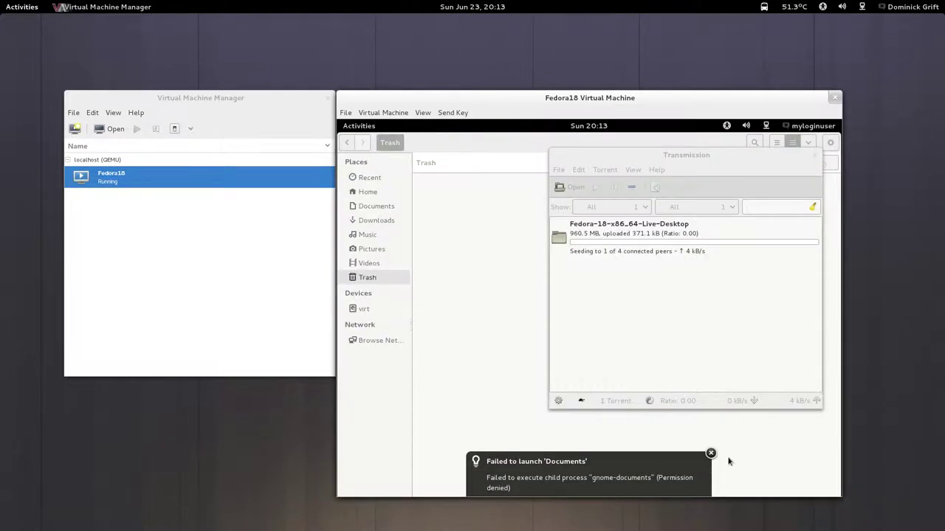
{"action": "left_click", "coordinate": [712, 454]}
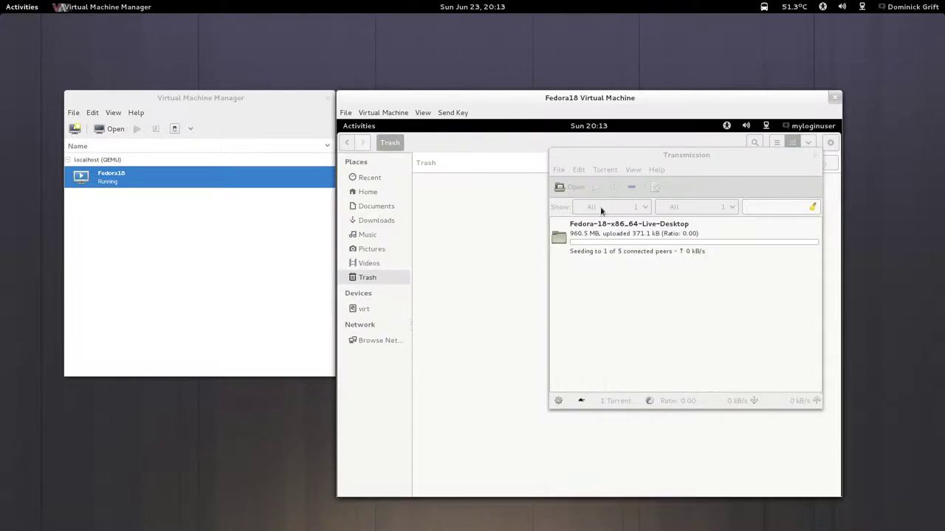
{"action": "left_click", "coordinate": [359, 126]}
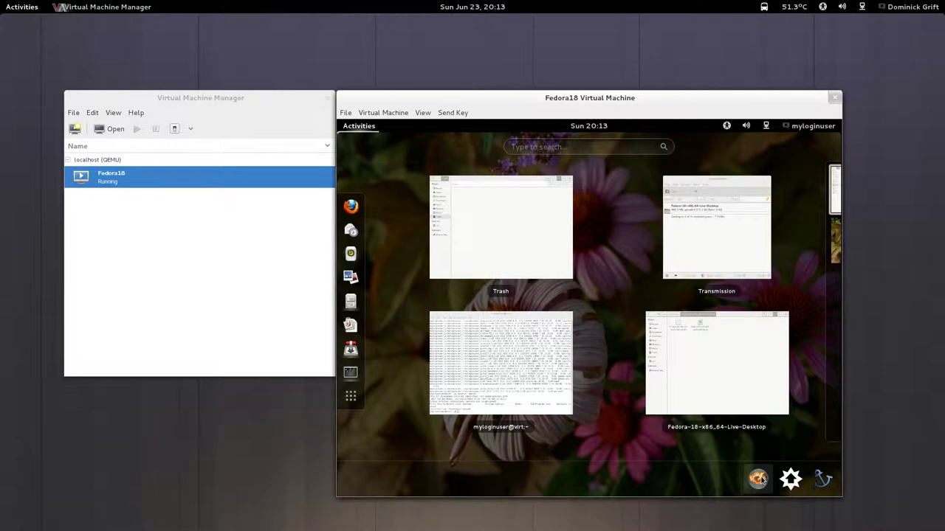
{"action": "mouse_move", "coordinate": [761, 476]}
{"action": "left_click", "coordinate": [727, 439]}
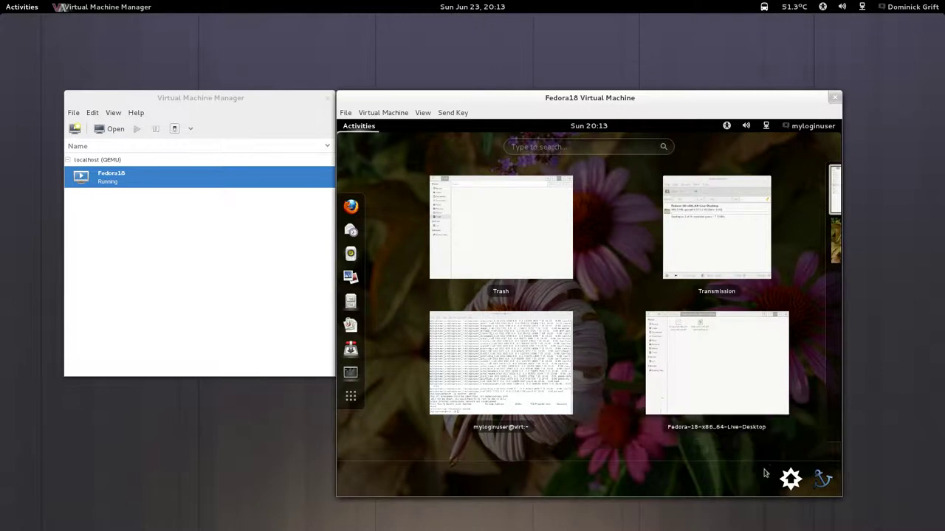
Step: Navigate the download folder window up to Home, check the terminal, and return to the overview
{"action": "left_click", "coordinate": [769, 354]}
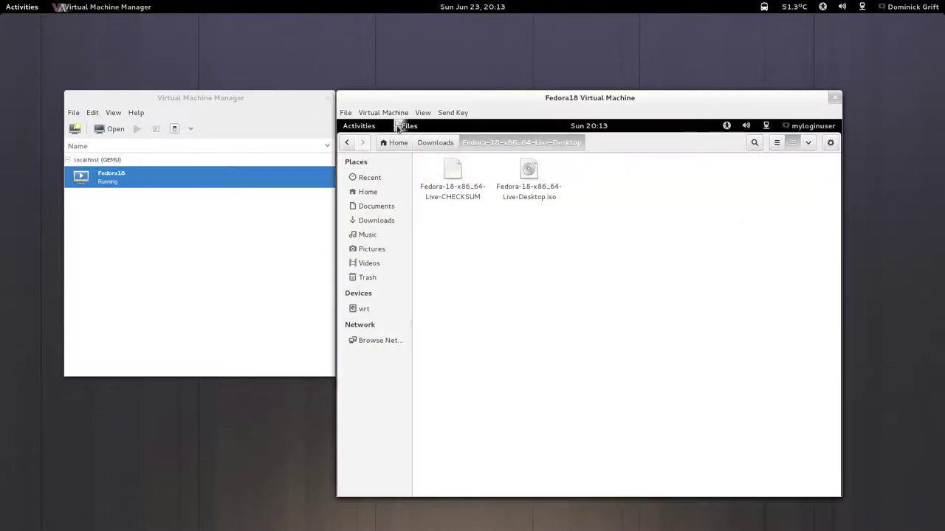
{"action": "left_click", "coordinate": [435, 143]}
{"action": "left_click", "coordinate": [395, 143]}
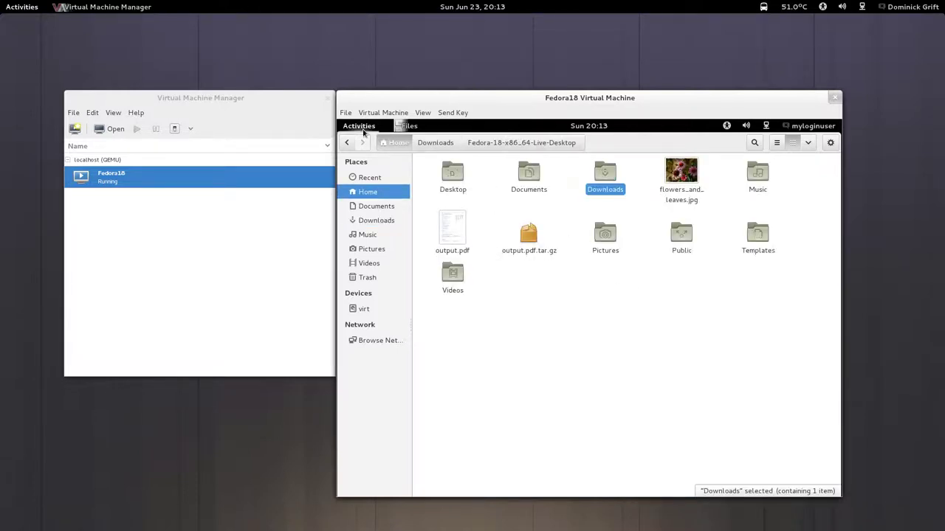
{"action": "left_click", "coordinate": [362, 129]}
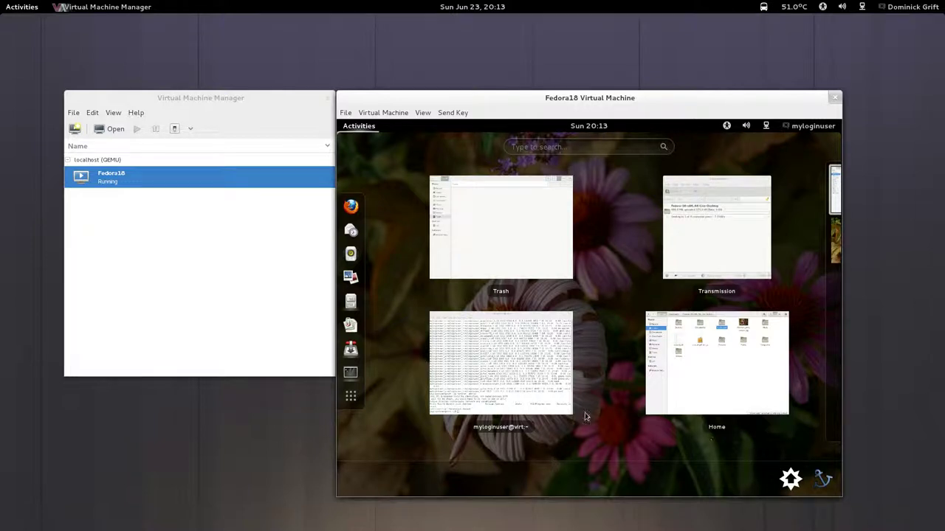
{"action": "left_click", "coordinate": [487, 372]}
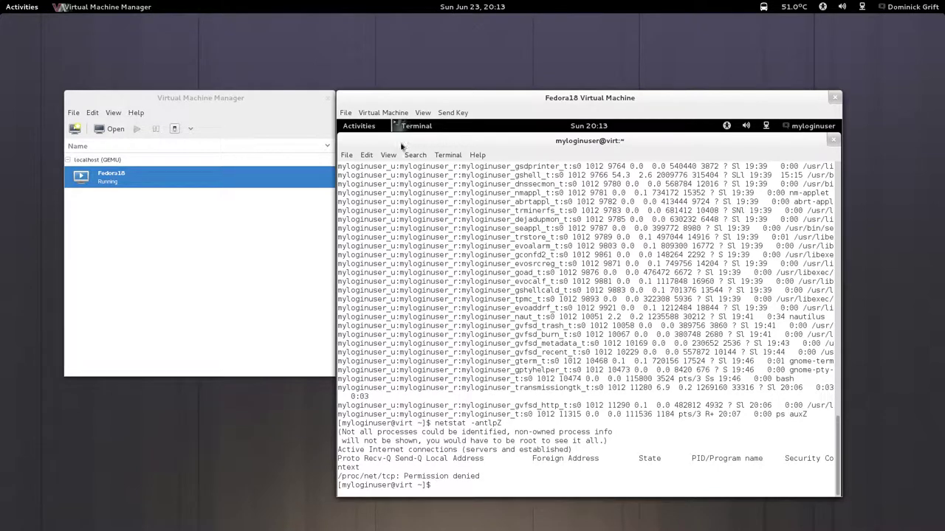
{"action": "left_click", "coordinate": [367, 127]}
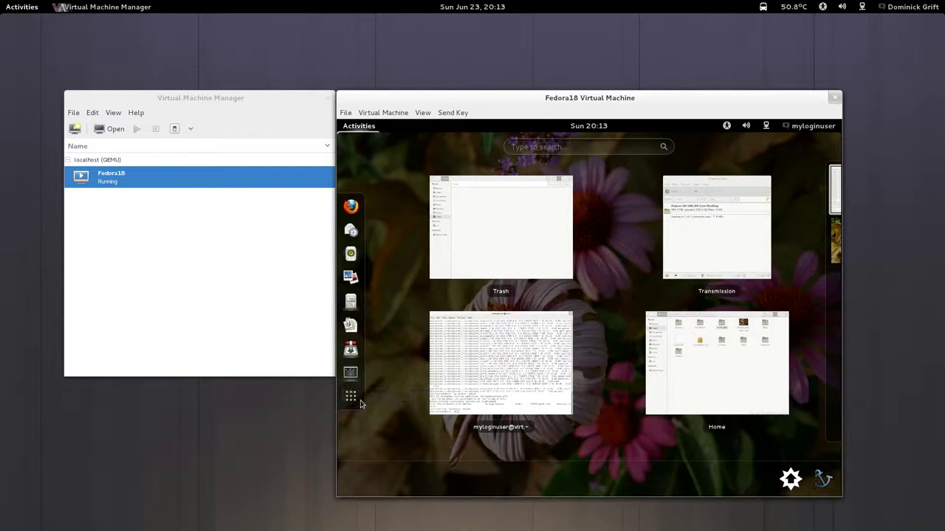
Step: Browse the Accessories, Games, Graphics, Internet, Office and Programming application categories
{"action": "left_click", "coordinate": [360, 401]}
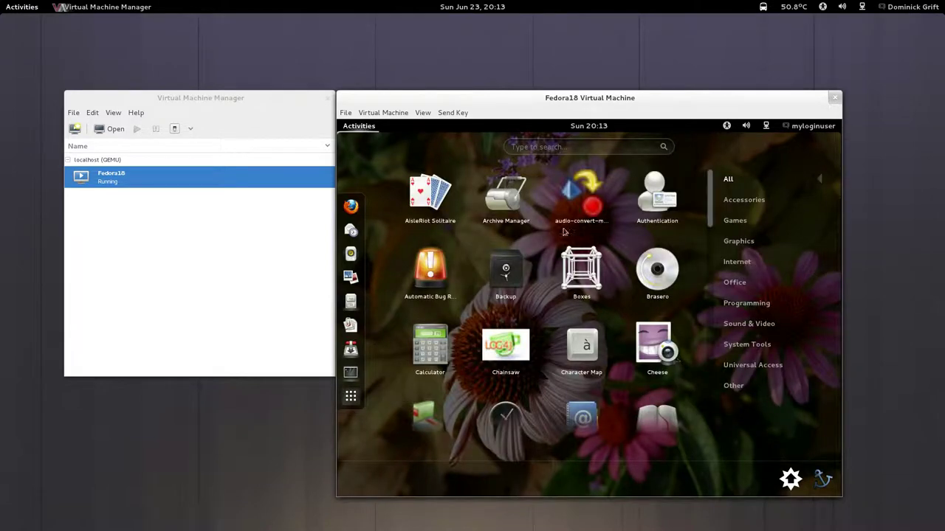
{"action": "left_click", "coordinate": [737, 202]}
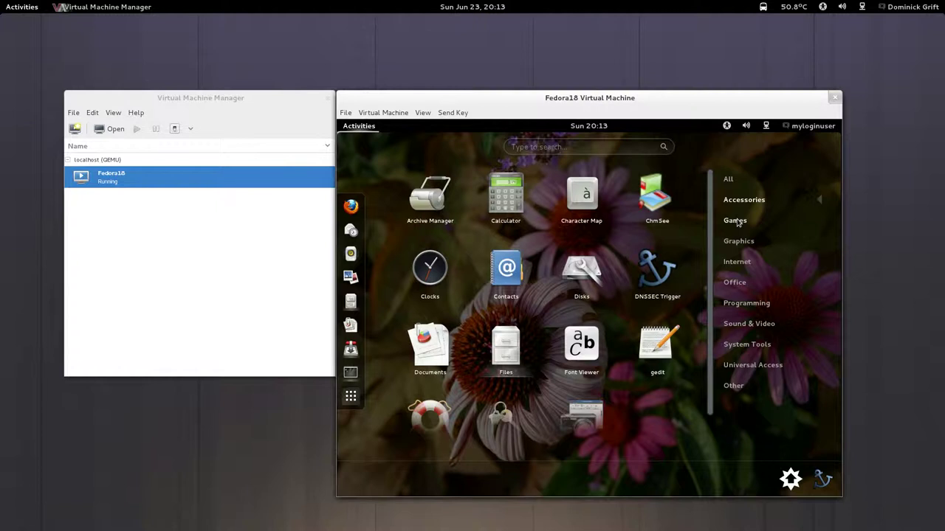
{"action": "left_click", "coordinate": [737, 221]}
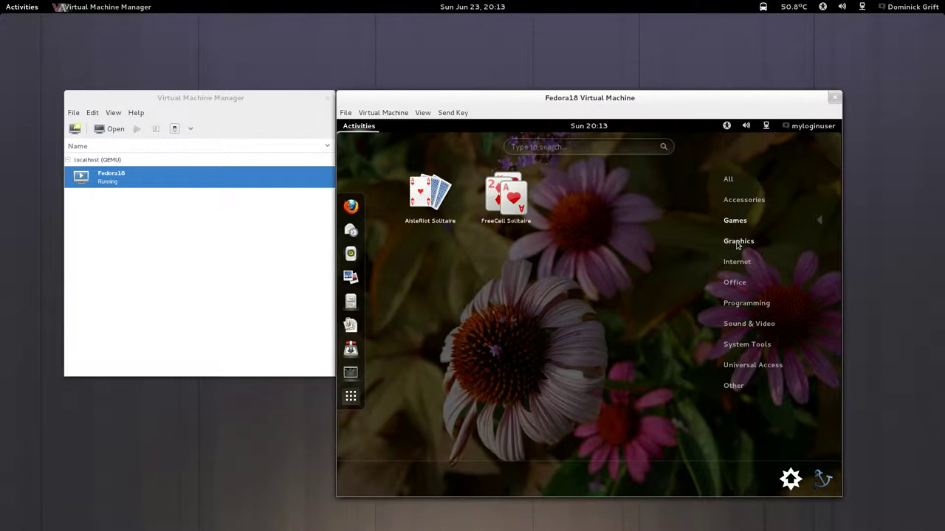
{"action": "left_click", "coordinate": [736, 243]}
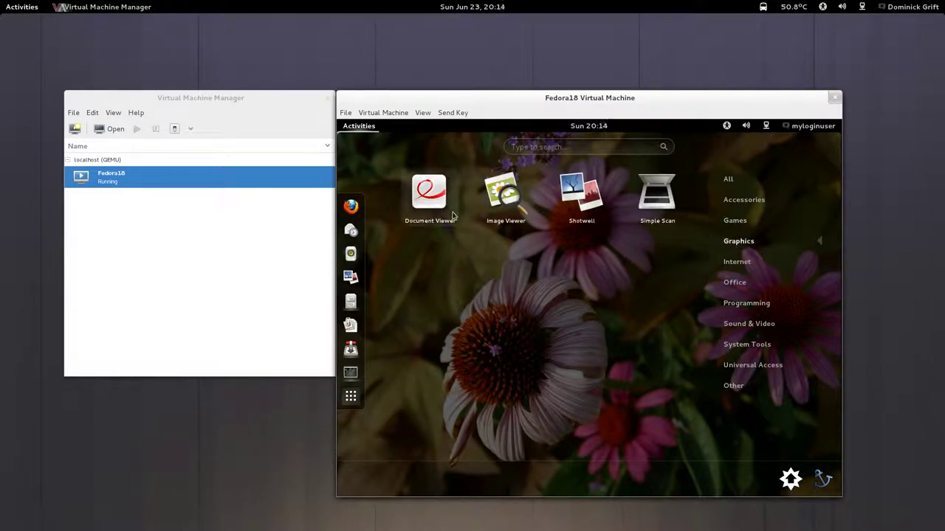
{"action": "left_click", "coordinate": [736, 262]}
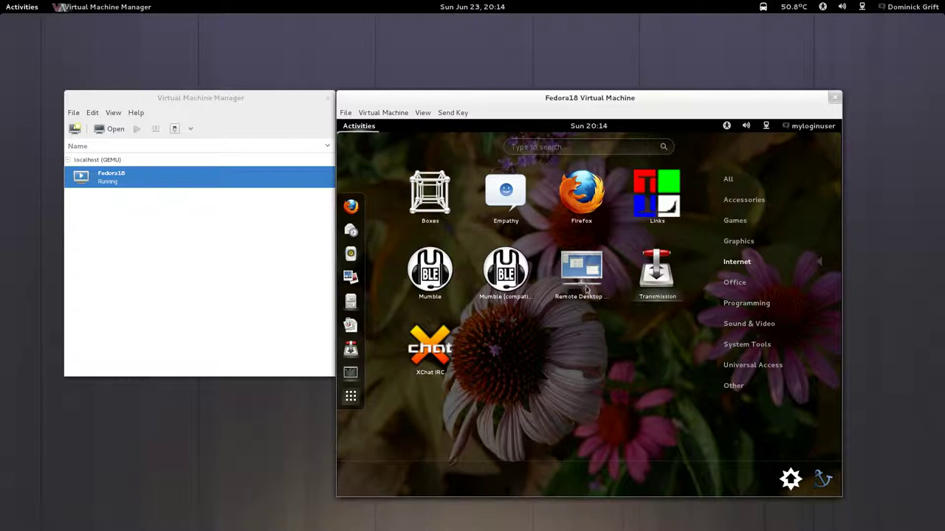
{"action": "left_click", "coordinate": [735, 284]}
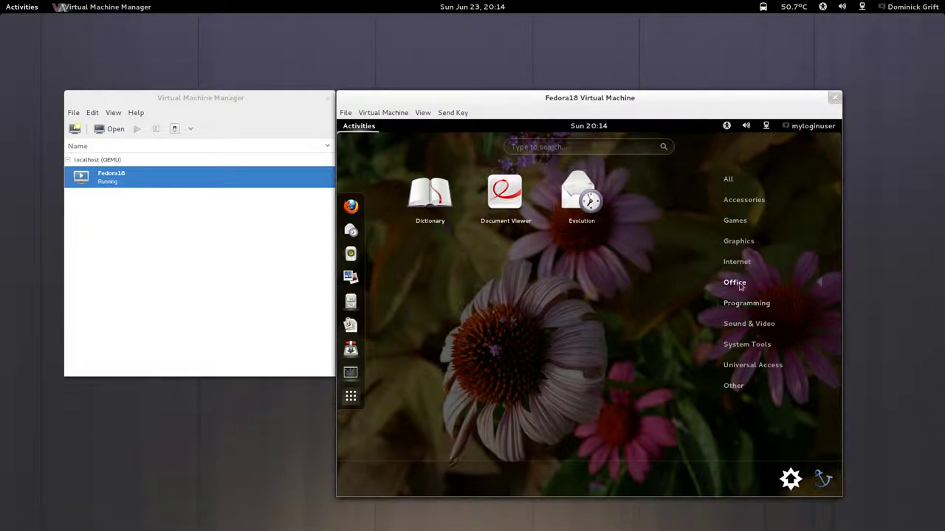
{"action": "left_click", "coordinate": [746, 304]}
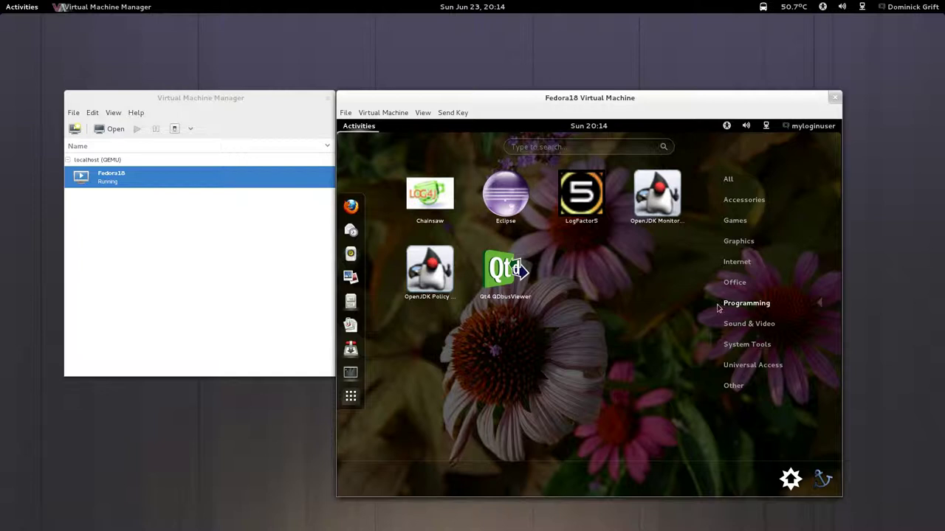
Step: Continue through Sound & Video, System Tools, Universal Access and Other, then return to the window overview
{"action": "left_click", "coordinate": [756, 323]}
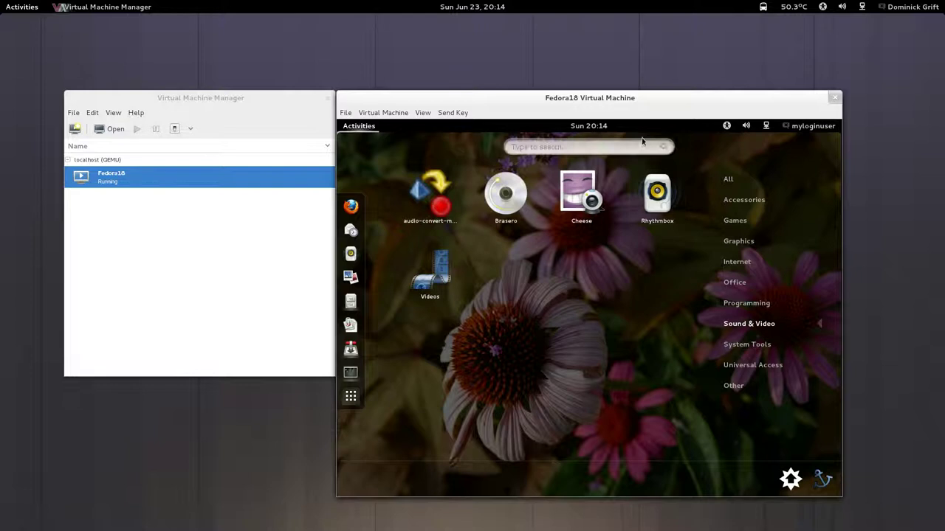
{"action": "left_click", "coordinate": [752, 346]}
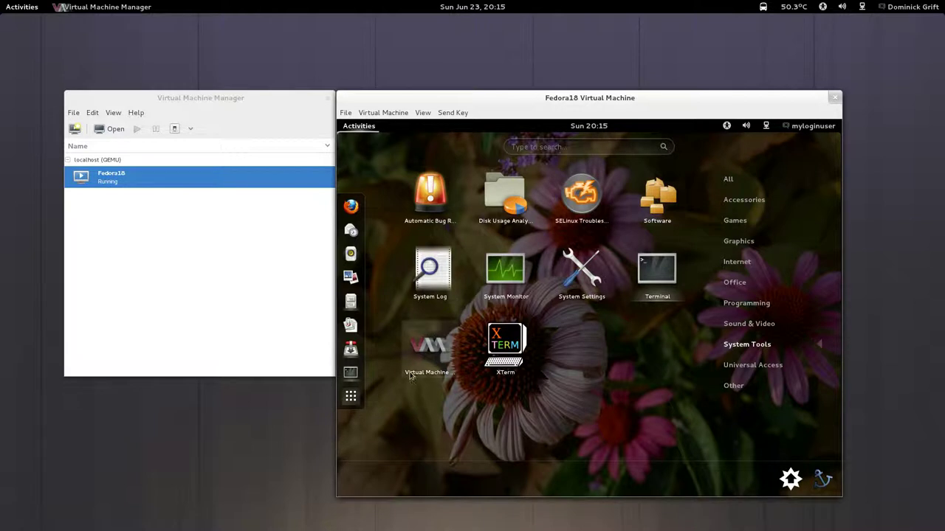
{"action": "left_click", "coordinate": [755, 366]}
{"action": "left_click", "coordinate": [735, 388]}
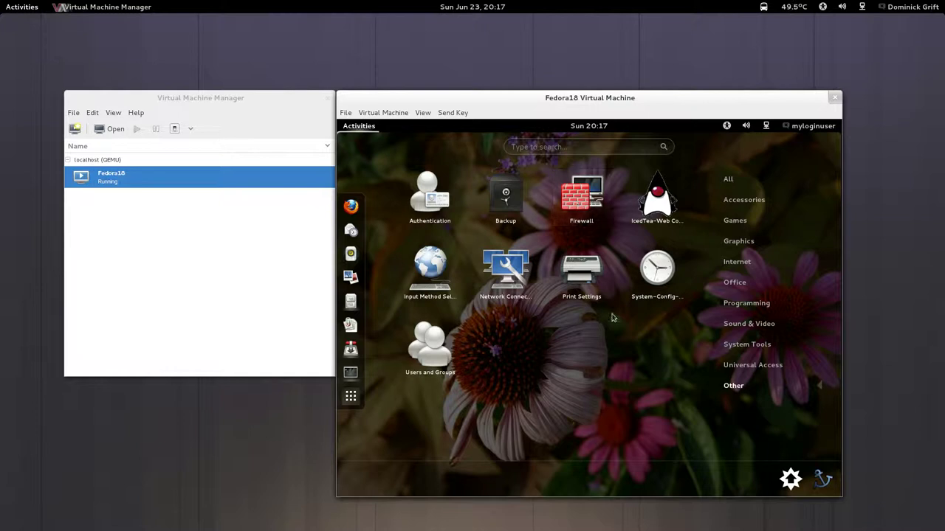
{"action": "left_click", "coordinate": [350, 396]}
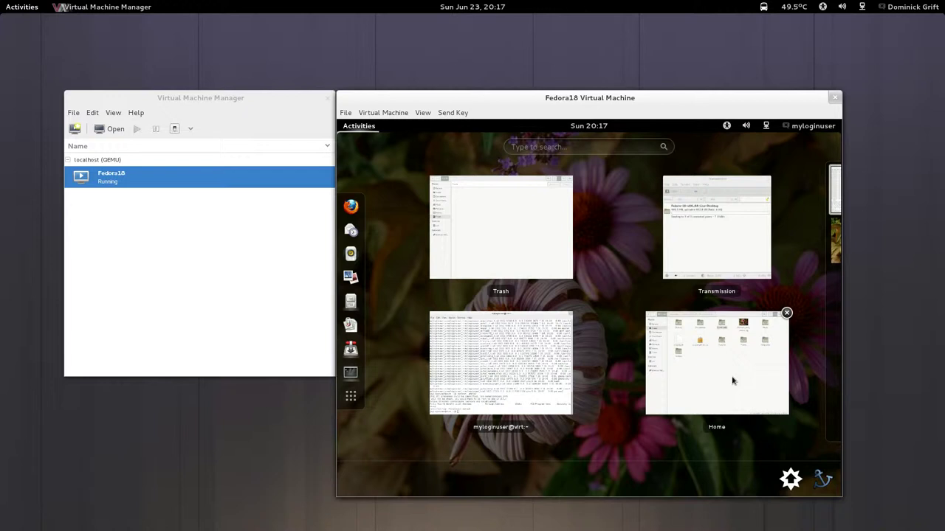
Step: Move output.pdf, output.pdf.tar.gz and flowers_and_leaves.jpg from Home to the Trash
{"action": "left_click", "coordinate": [732, 379]}
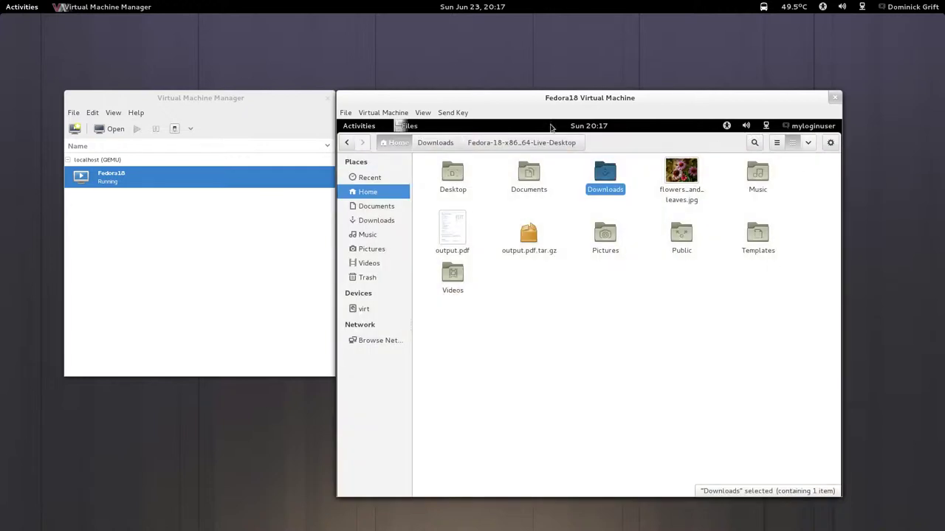
{"action": "left_click", "coordinate": [404, 127]}
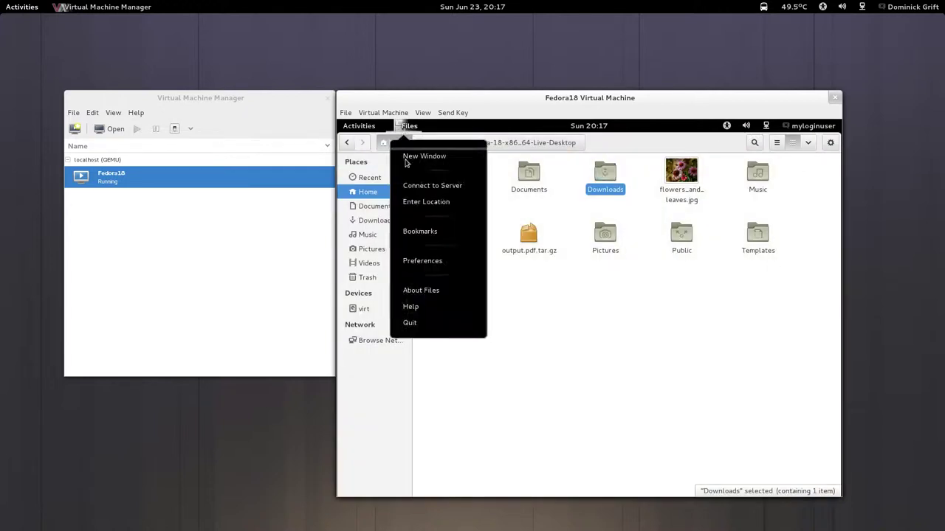
{"action": "left_click", "coordinate": [620, 350]}
{"action": "left_click", "coordinate": [454, 230]}
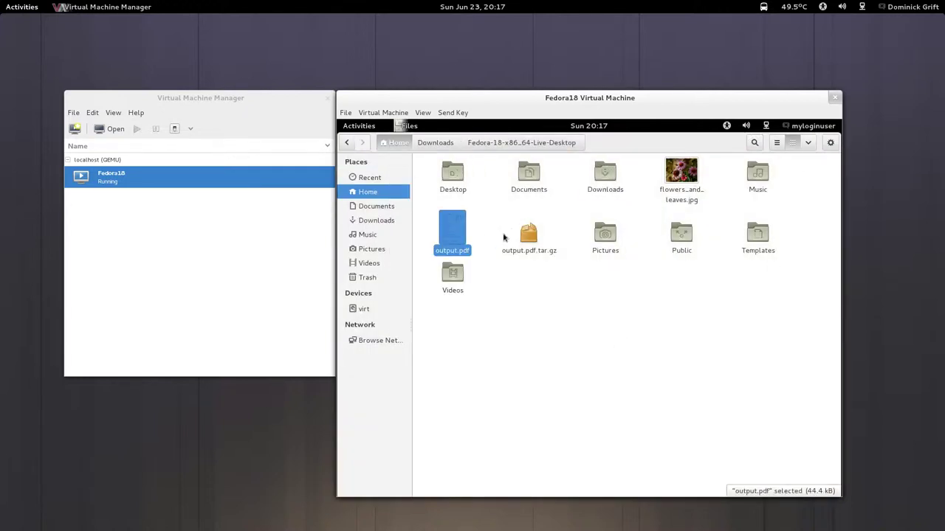
{"action": "left_click", "coordinate": [525, 235], "text": "ctrl"}
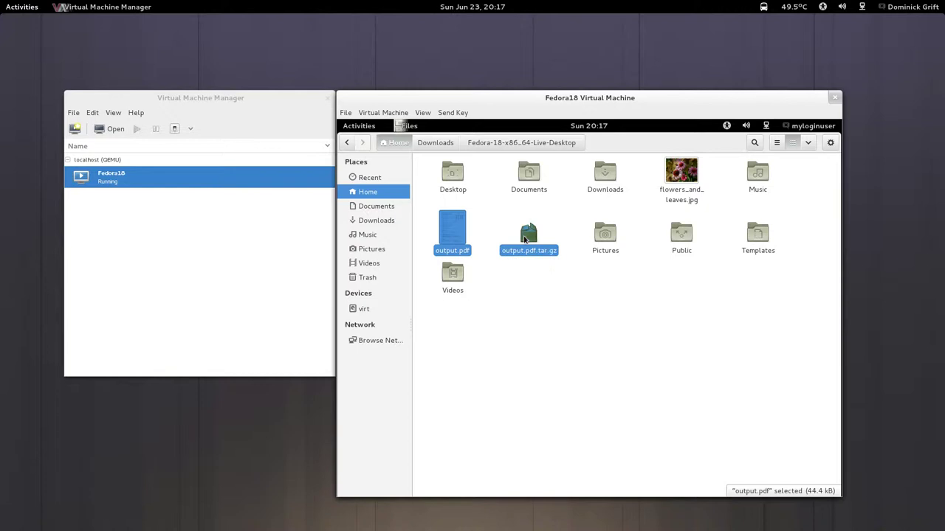
{"action": "left_click", "coordinate": [694, 190], "text": "ctrl"}
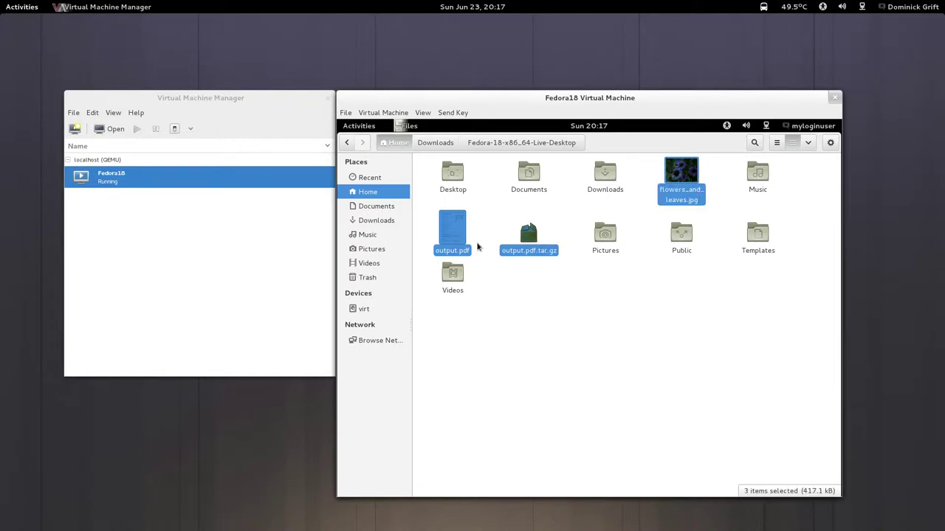
{"action": "right_click", "coordinate": [671, 189]}
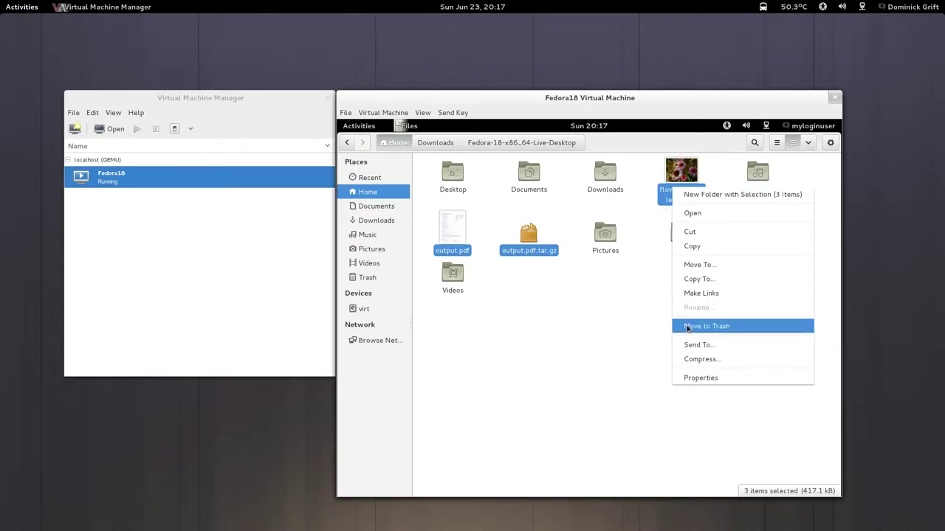
{"action": "left_click", "coordinate": [677, 327]}
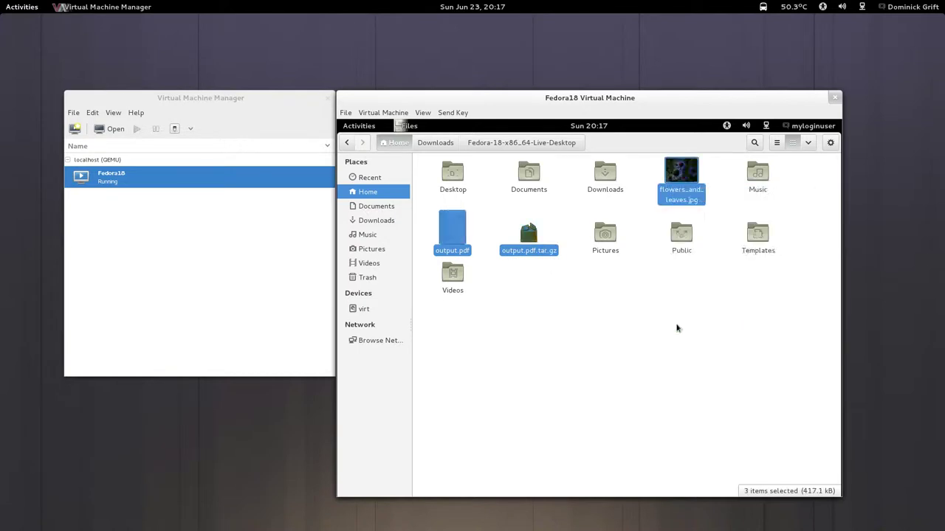
Step: Empty the Trash permanently
{"action": "right_click", "coordinate": [362, 281]}
{"action": "left_click", "coordinate": [395, 368]}
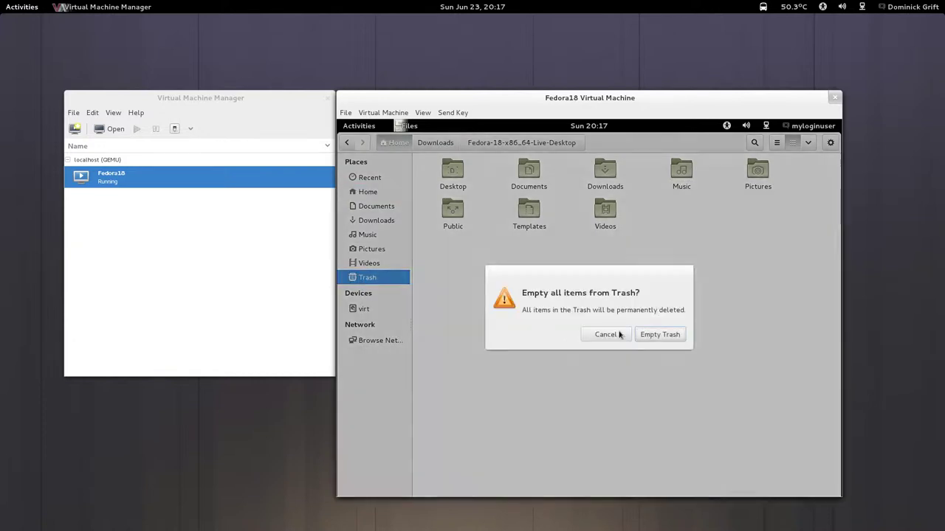
{"action": "left_click", "coordinate": [660, 337]}
{"action": "left_click", "coordinate": [418, 129]}
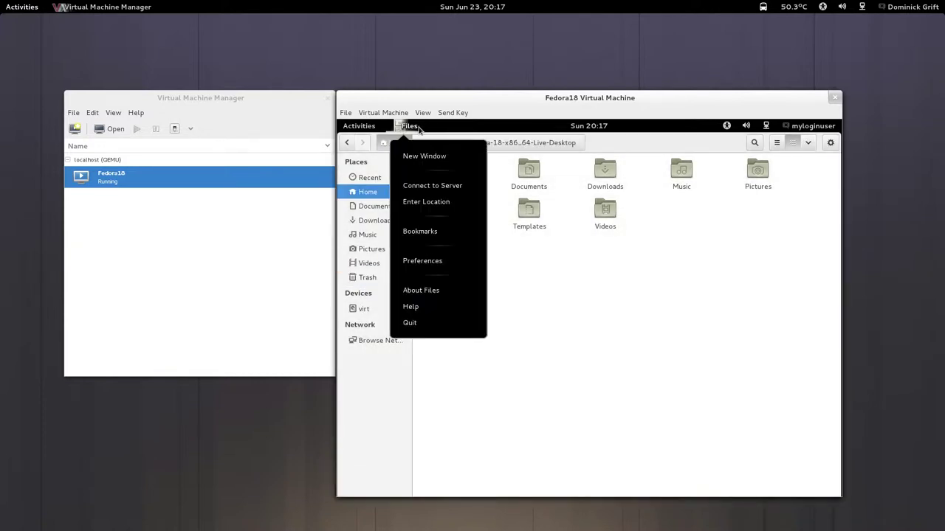
Step: Quit Files, close the terminal, delete the Fedora torrent with its files, and quit Transmission
{"action": "left_click", "coordinate": [430, 324]}
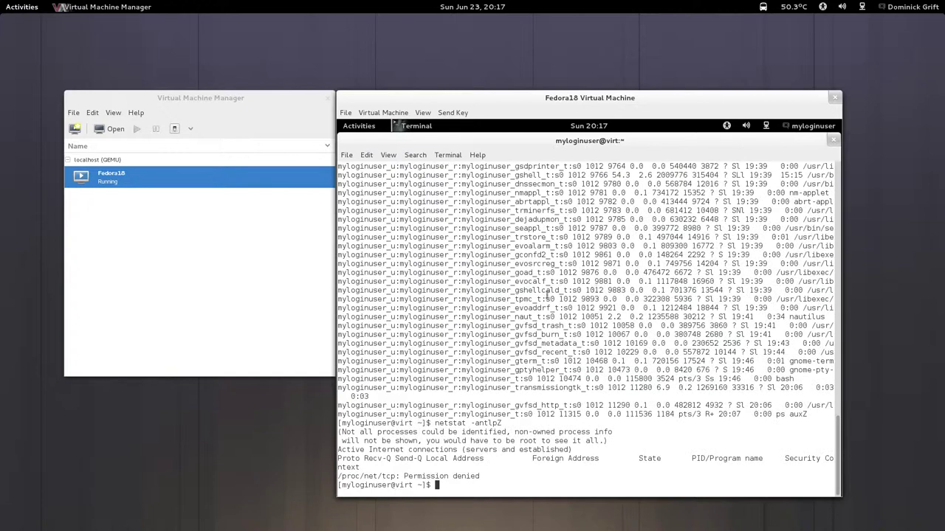
{"action": "left_click", "coordinate": [834, 139]}
{"action": "left_click", "coordinate": [653, 238]}
{"action": "right_click", "coordinate": [654, 238]}
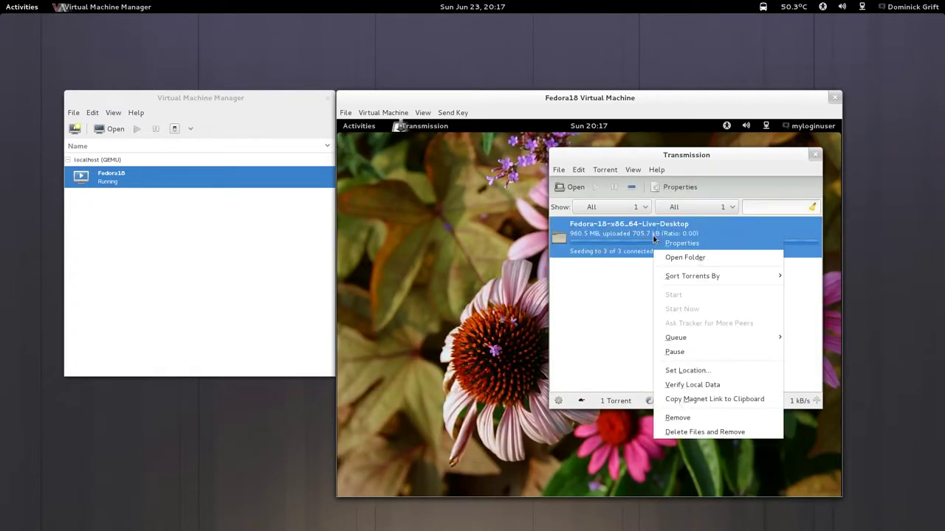
{"action": "left_click", "coordinate": [673, 432]}
{"action": "left_click", "coordinate": [764, 323]}
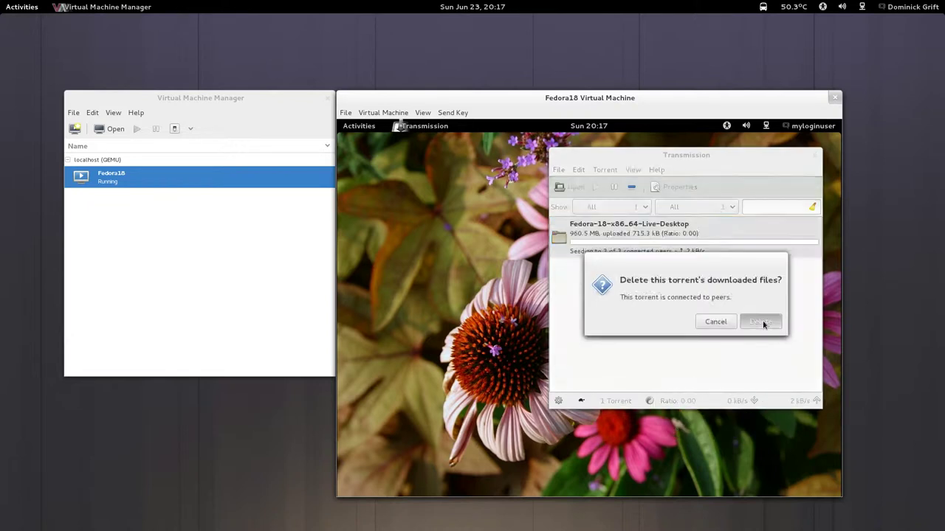
{"action": "left_click", "coordinate": [814, 155]}
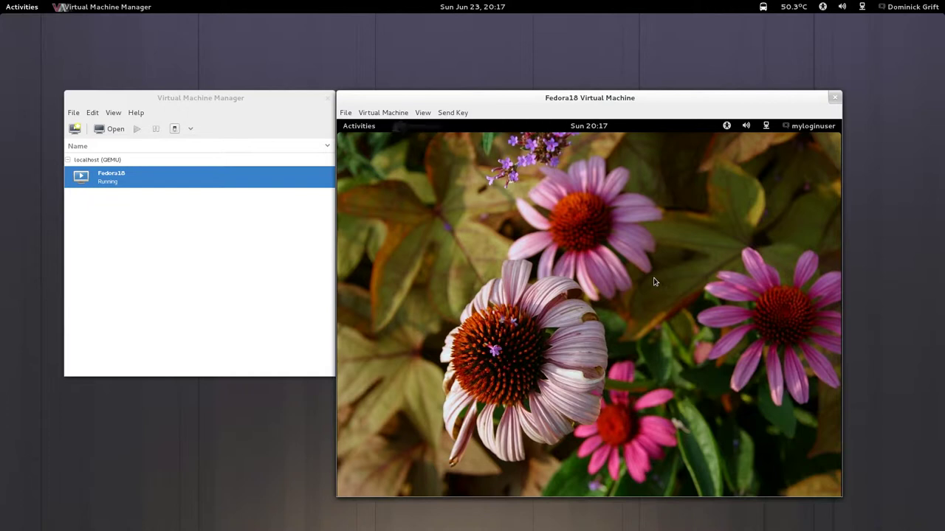
Step: Log the guest user out from the user menu and confirm
{"action": "left_click", "coordinate": [359, 125]}
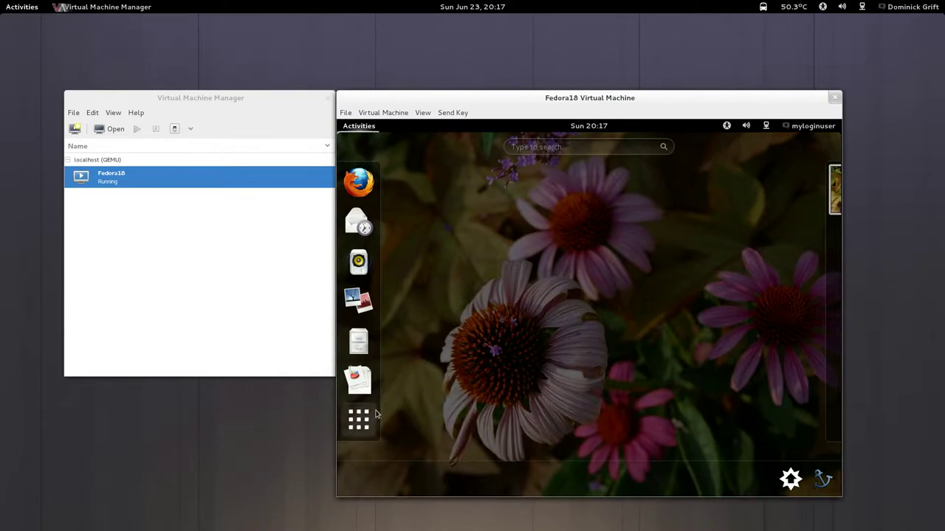
{"action": "left_click", "coordinate": [812, 127]}
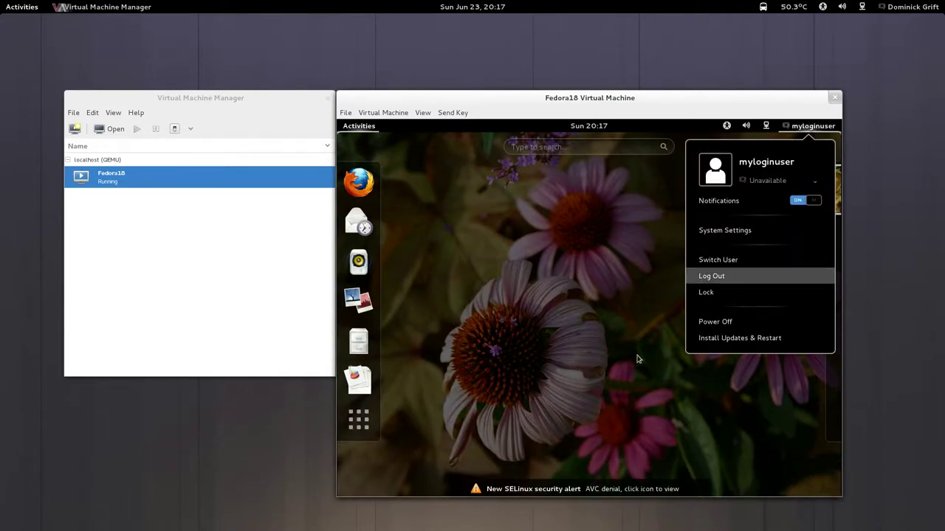
{"action": "key", "text": "Down"}
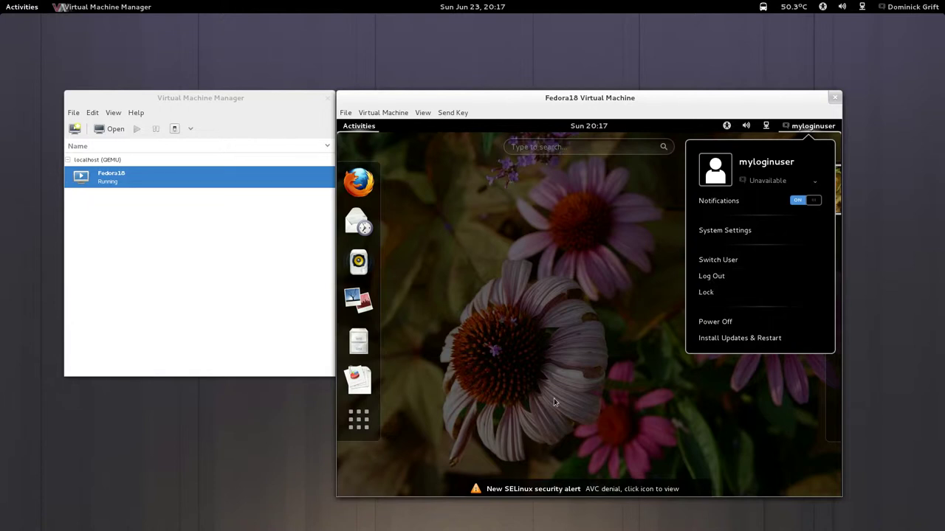
{"action": "key", "text": "Escape"}
{"action": "mouse_move", "coordinate": [569, 489]}
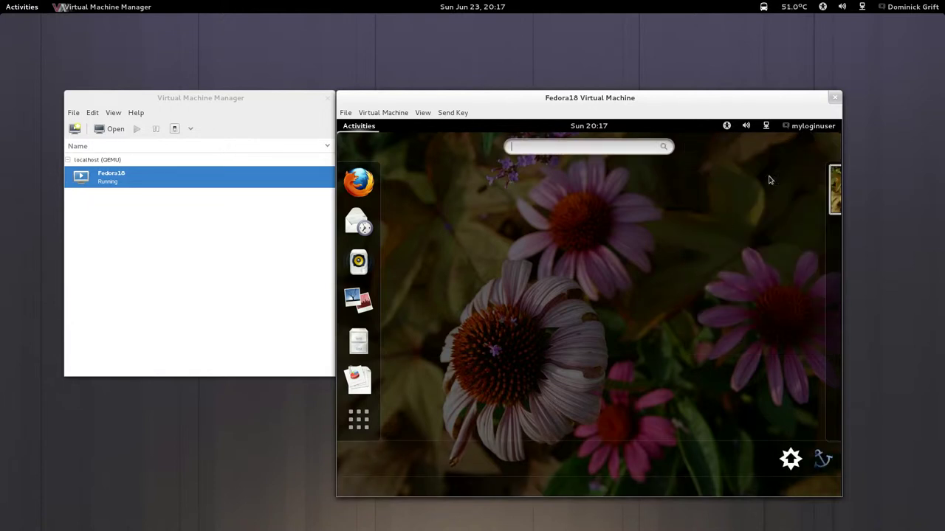
{"action": "left_click", "coordinate": [823, 127]}
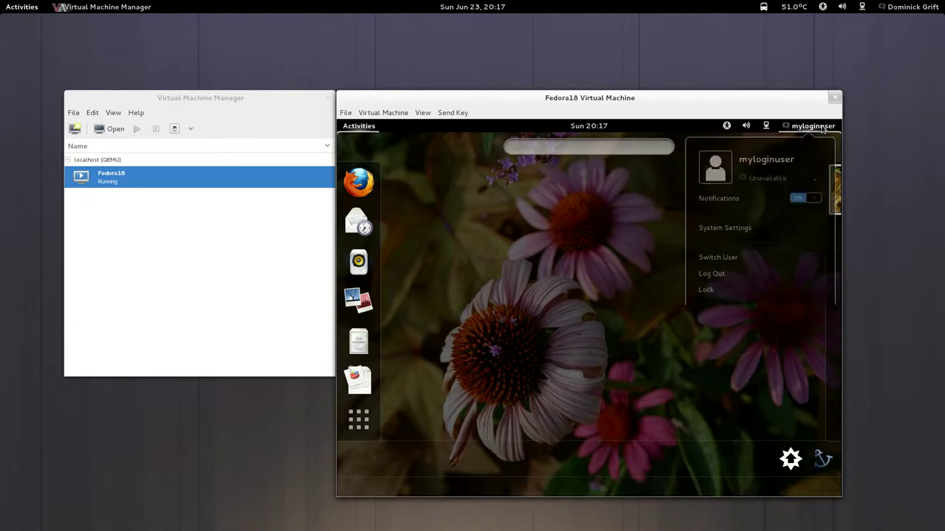
{"action": "left_click", "coordinate": [748, 275]}
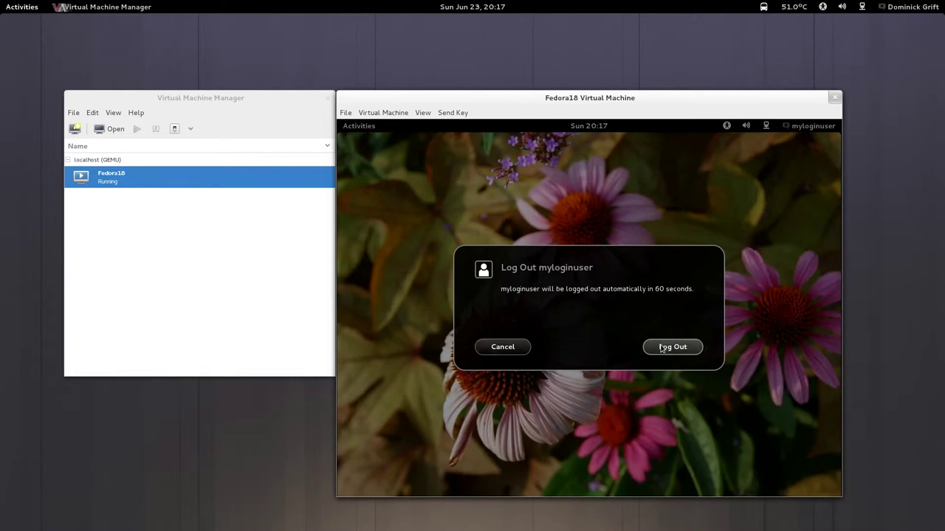
{"action": "left_click", "coordinate": [671, 347]}
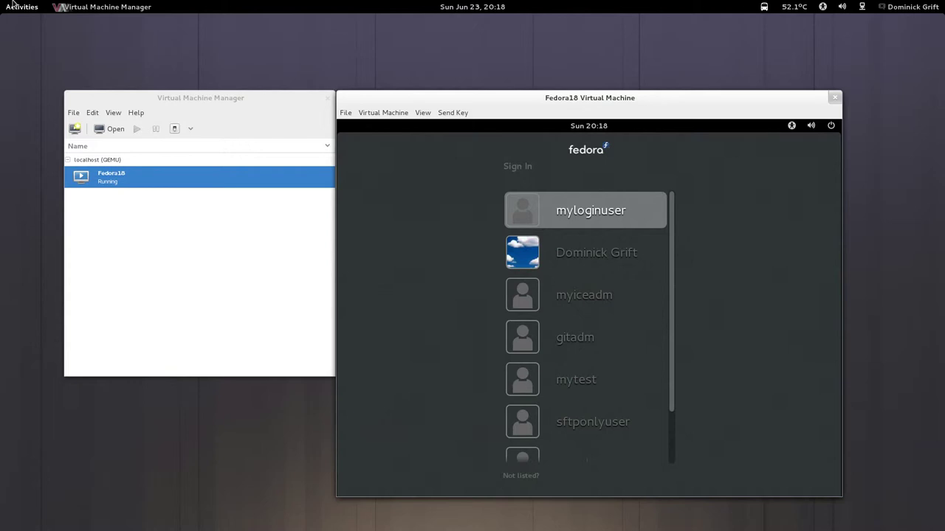
Step: On the host, switch to the workspace with Files and bring the terminal to the front
{"action": "mouse_move", "coordinate": [1, 1]}
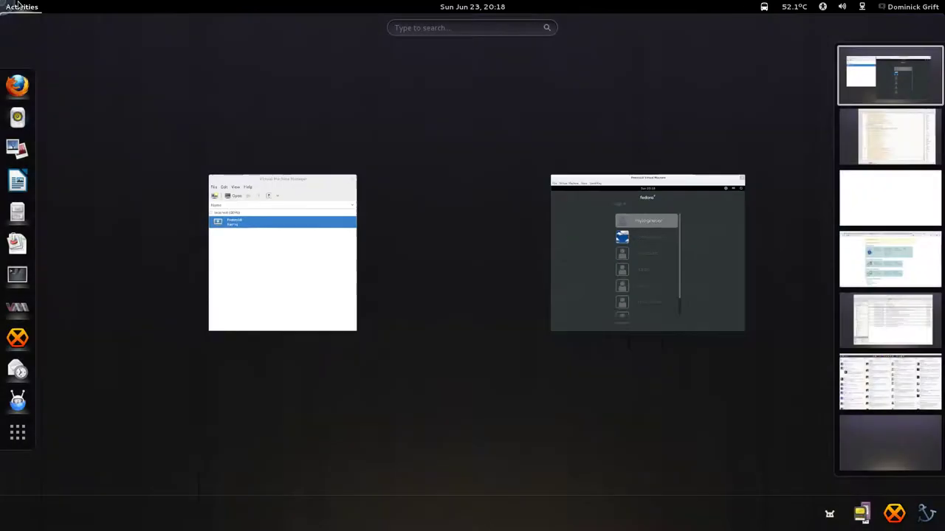
{"action": "left_click", "coordinate": [879, 171]}
{"action": "left_click", "coordinate": [570, 251]}
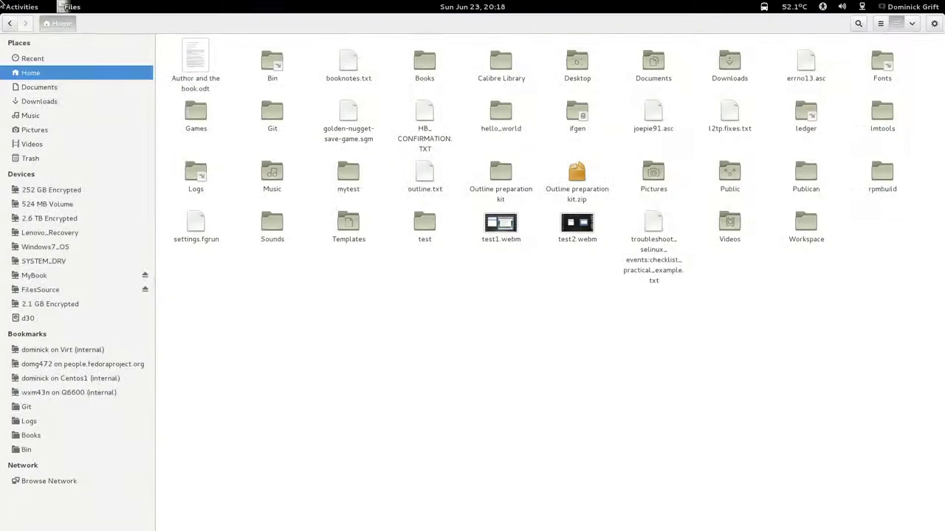
{"action": "mouse_move", "coordinate": [0, 1]}
{"action": "left_click", "coordinate": [326, 247]}
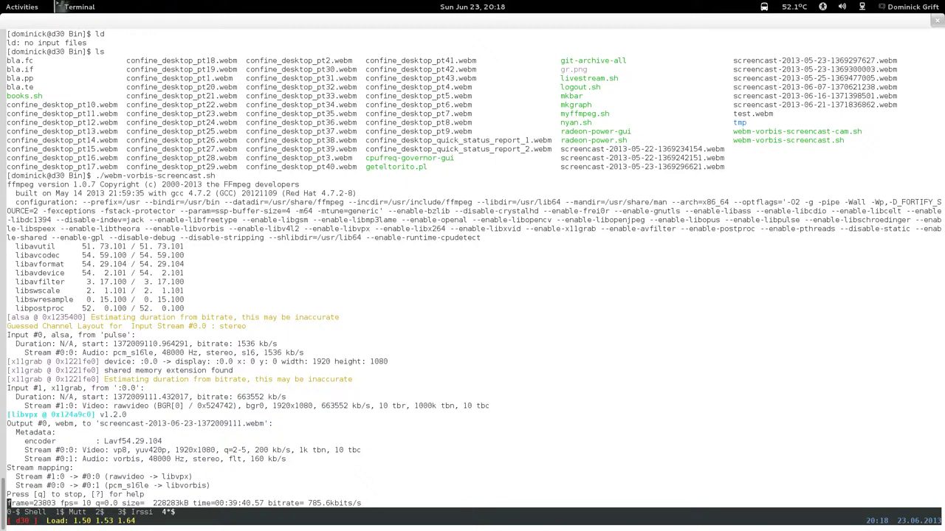